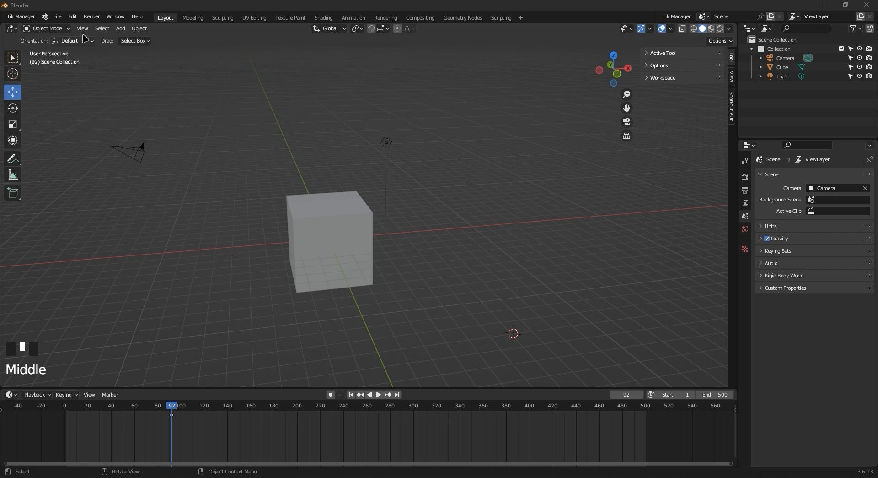
# Search the add-ons for "node" in the preferences, enable Node: Node Wrangler, and close the preferences
pyautogui.click(73, 18)
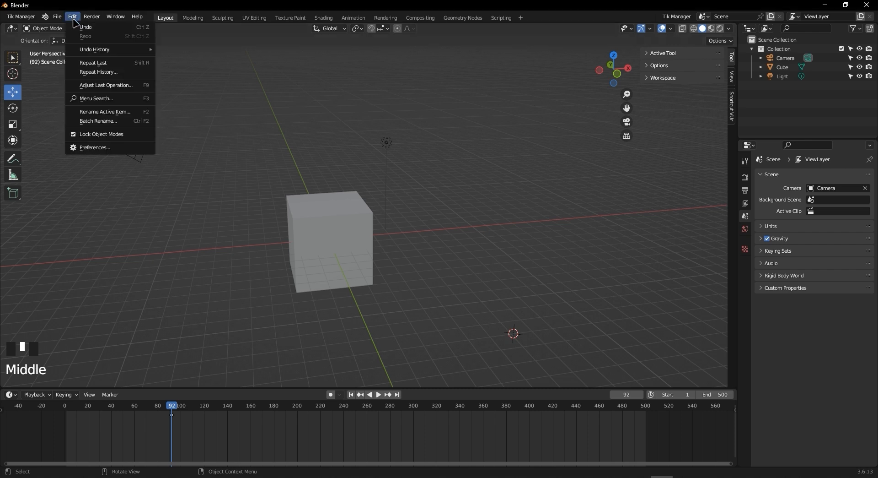
pyautogui.click(109, 147)
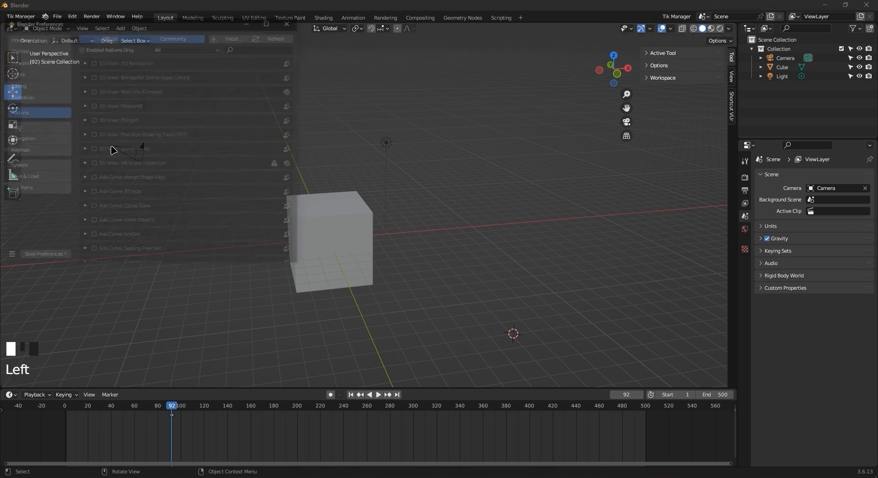
pyautogui.moveTo(151, 21); pyautogui.dragTo(274, 102)
pyautogui.click(384, 125)
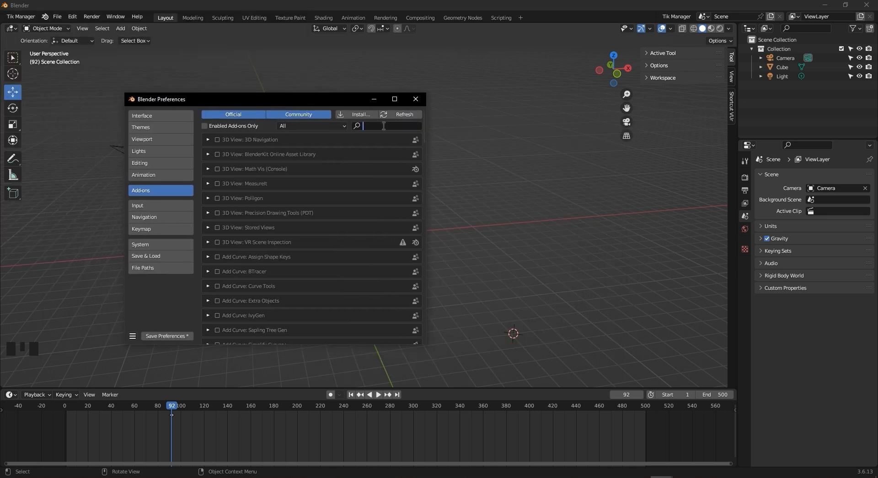
pyautogui.write('no')
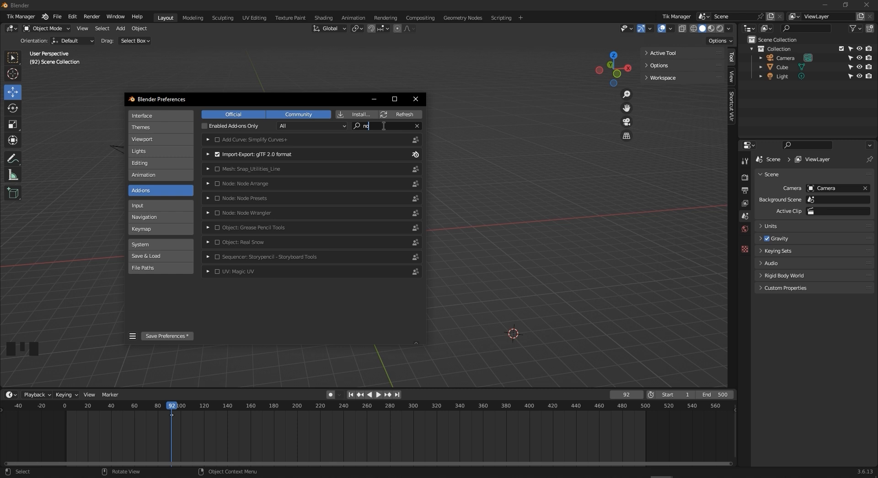
pyautogui.write('de')
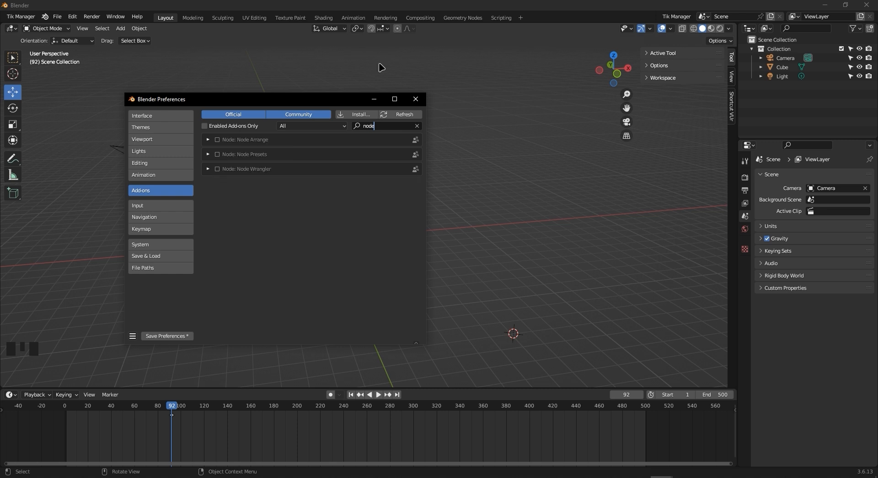
pyautogui.click(219, 173)
pyautogui.click(217, 169)
pyautogui.click(415, 105)
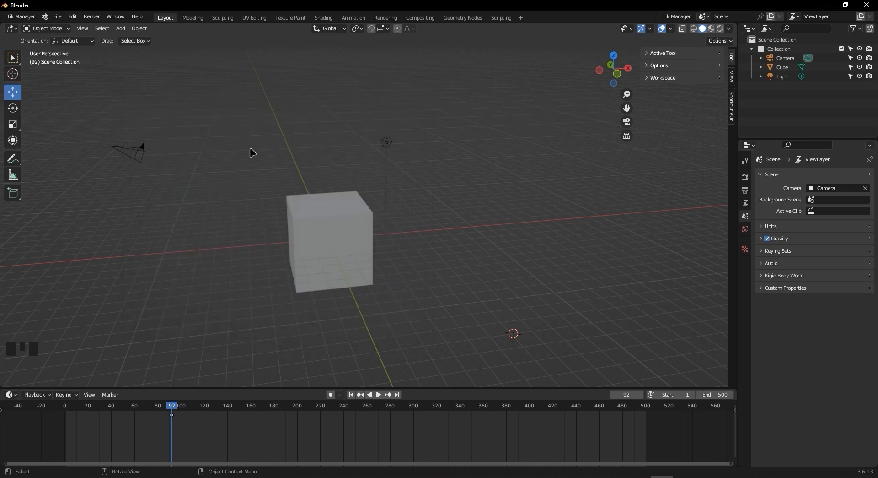
# Look through the Shading, Animation and Geometry Nodes workspaces and return to the Layout workspace
pyautogui.click(324, 17)
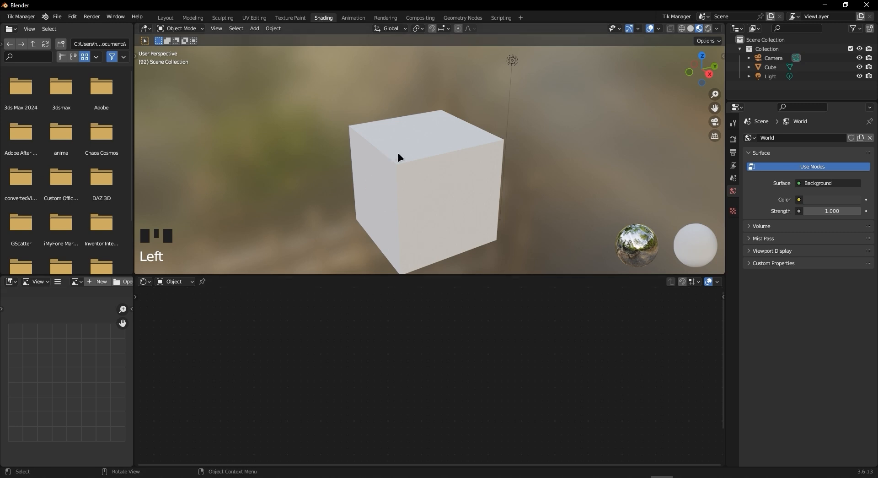
pyautogui.click(420, 17)
pyautogui.click(354, 18)
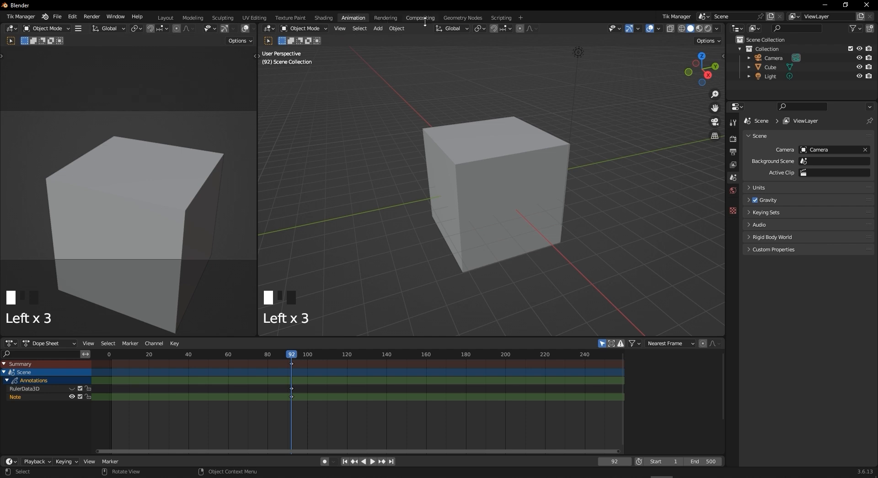
pyautogui.click(463, 18)
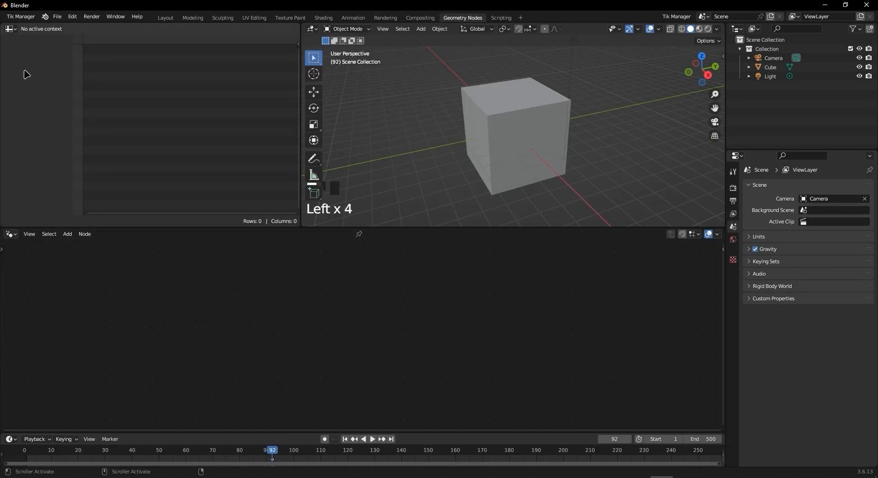
pyautogui.click(58, 19)
pyautogui.click(166, 17)
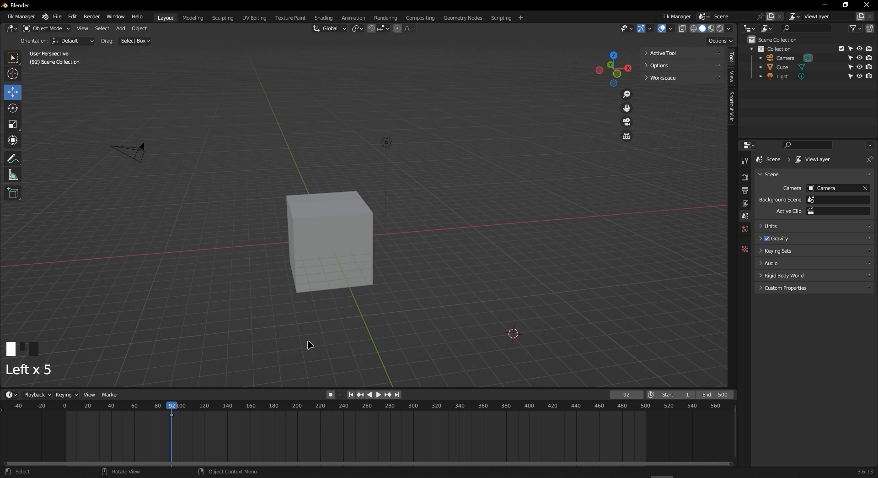
# Search the add-ons for "loop", enable Mesh: LoopTools and expand its details, and close the preferences
pyautogui.click(73, 16)
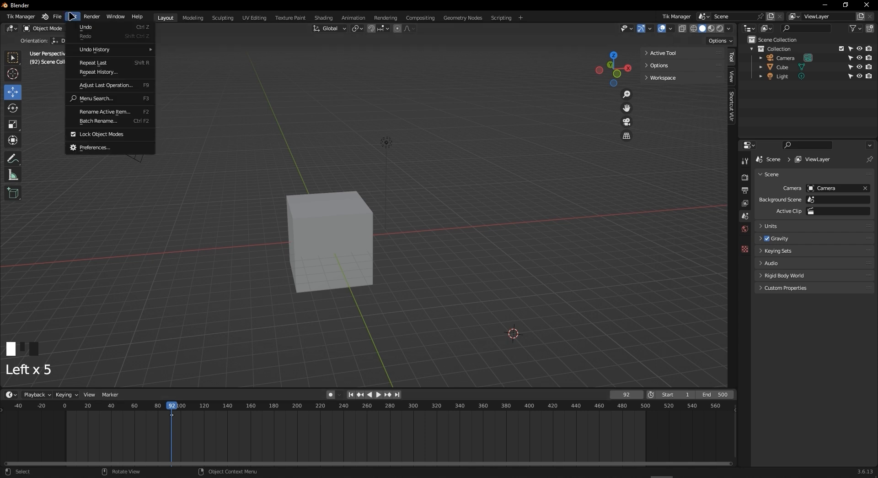
pyautogui.click(103, 145)
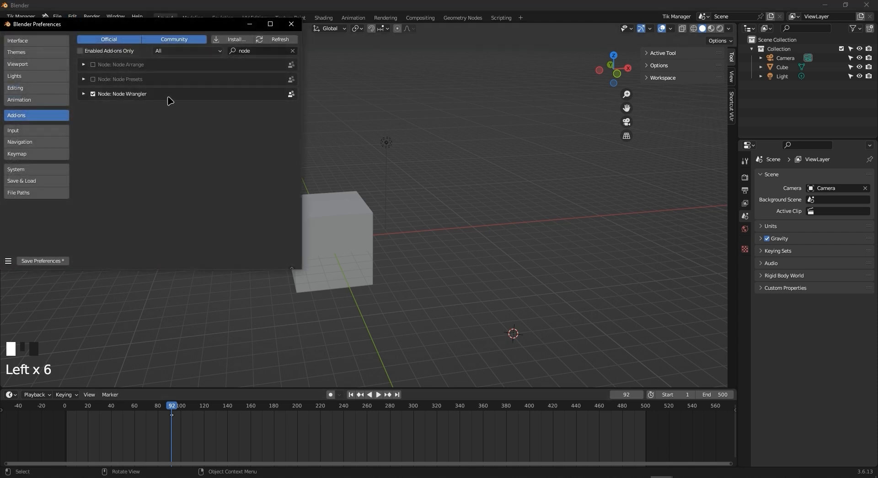
pyautogui.click(292, 51)
pyautogui.moveTo(225, 25); pyautogui.dragTo(510, 80)
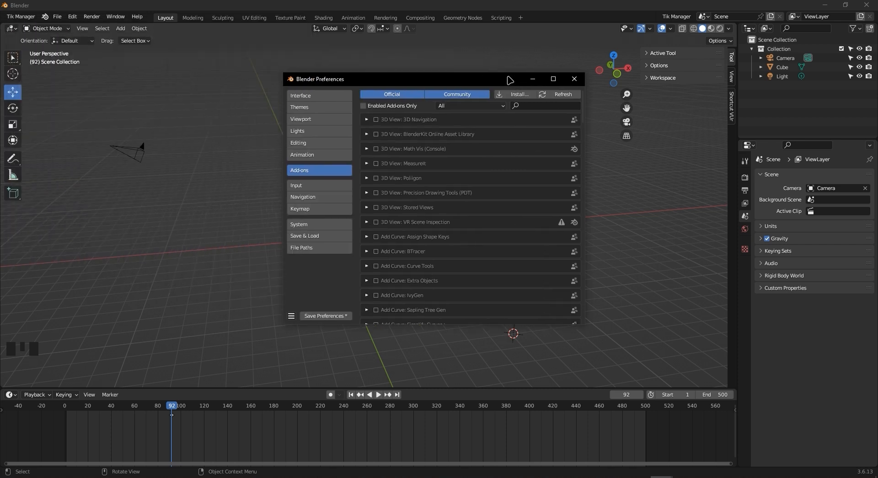
pyautogui.click(536, 106)
pyautogui.write('loop')
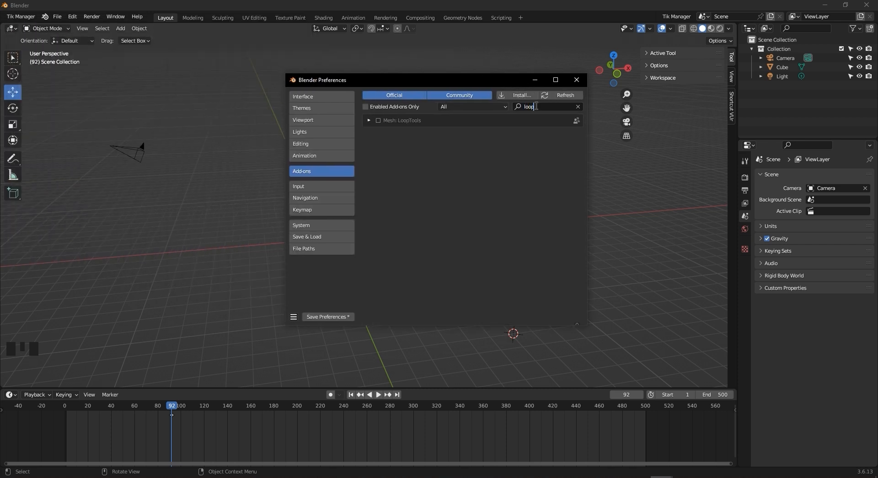
pyautogui.click(377, 122)
pyautogui.click(378, 121)
pyautogui.click(369, 121)
pyautogui.moveTo(451, 84); pyautogui.dragTo(291, 193)
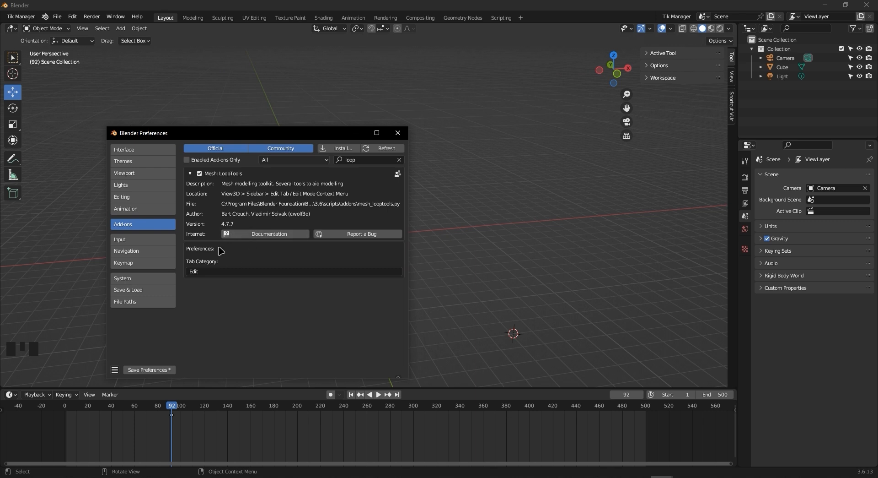
pyautogui.click(398, 132)
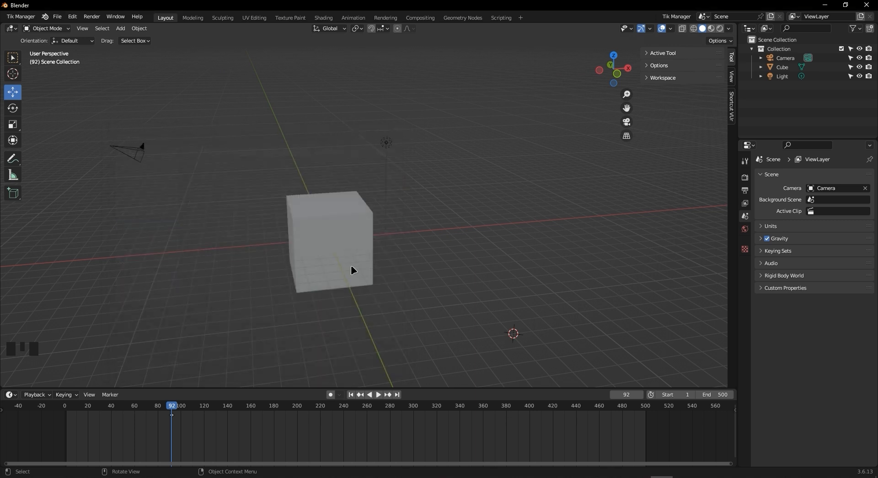
# Select the default cube and switch it from Object Mode to Edit Mode
pyautogui.click(337, 233)
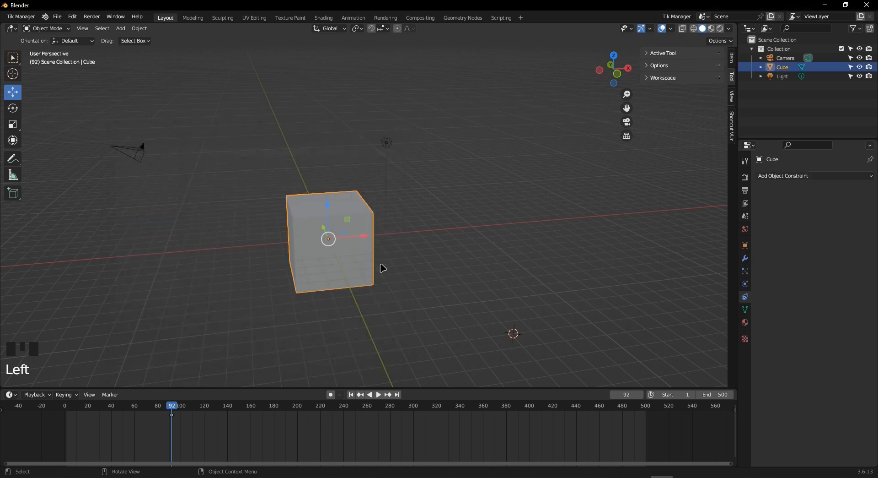
pyautogui.scroll(5, 284, 226)
pyautogui.keyDown('shift'); pyautogui.moveTo(285, 231); pyautogui.dragTo(364, 190, button='middle'); pyautogui.keyUp('shift')
pyautogui.keyDown('shift'); pyautogui.moveTo(539, 216); pyautogui.dragTo(406, 212, button='middle'); pyautogui.keyUp('shift')
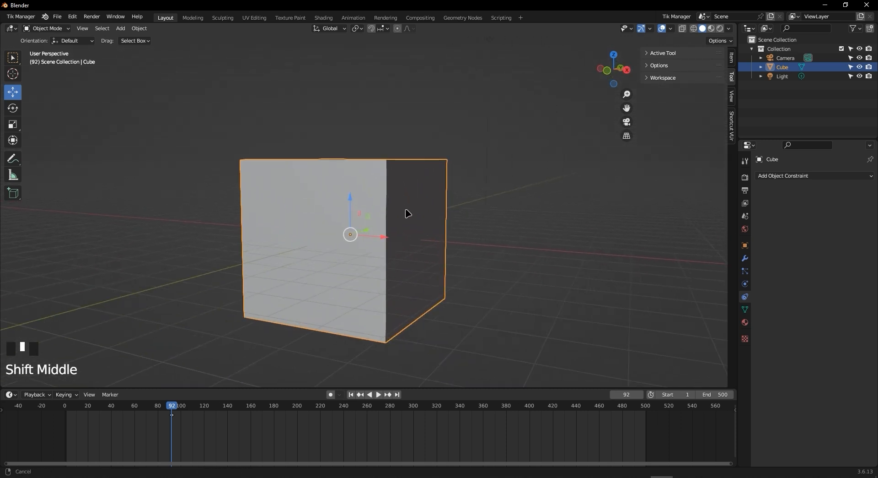
pyautogui.keyDown('shift'); pyautogui.moveTo(508, 272); pyautogui.dragTo(453, 245, button='middle'); pyautogui.keyUp('shift')
pyautogui.moveTo(304, 164); pyautogui.dragTo(353, 180, button='middle')
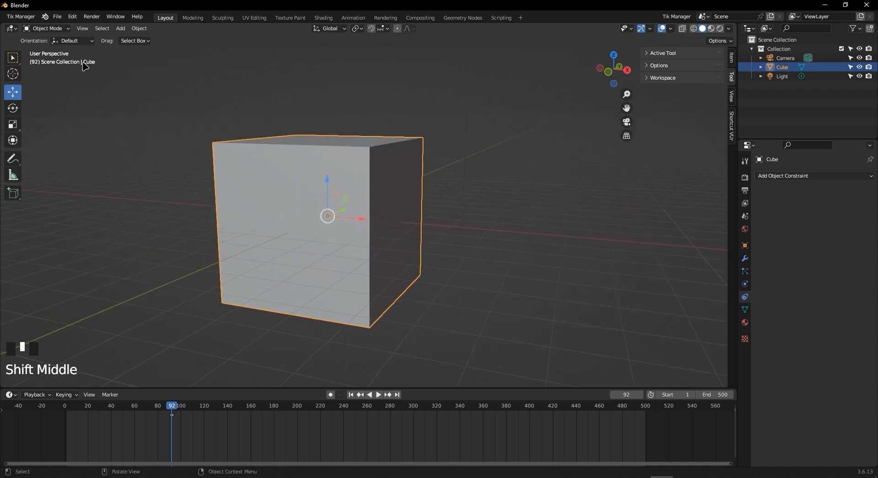
pyautogui.click(59, 29)
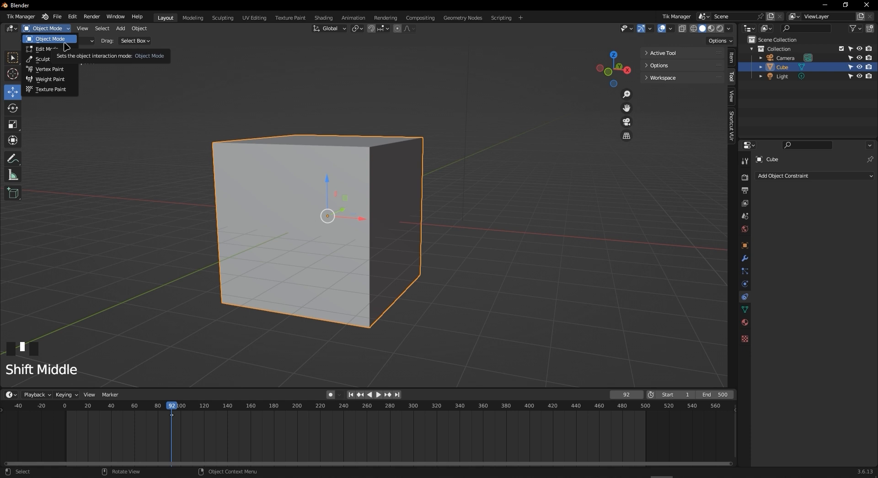
pyautogui.press('Tab')
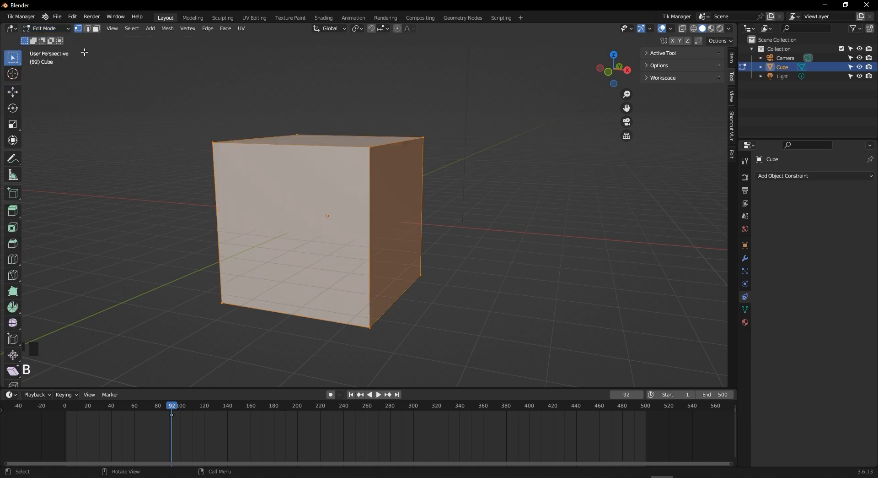
pyautogui.click(45, 28)
# Examine the LoopTools operations offered in the vertex context menu for the cube's selected geometry
pyautogui.scroll(2, 338, 174)
pyautogui.keyDown('shift'); pyautogui.moveTo(316, 167); pyautogui.dragTo(342, 188, button='middle'); pyautogui.keyUp('shift')
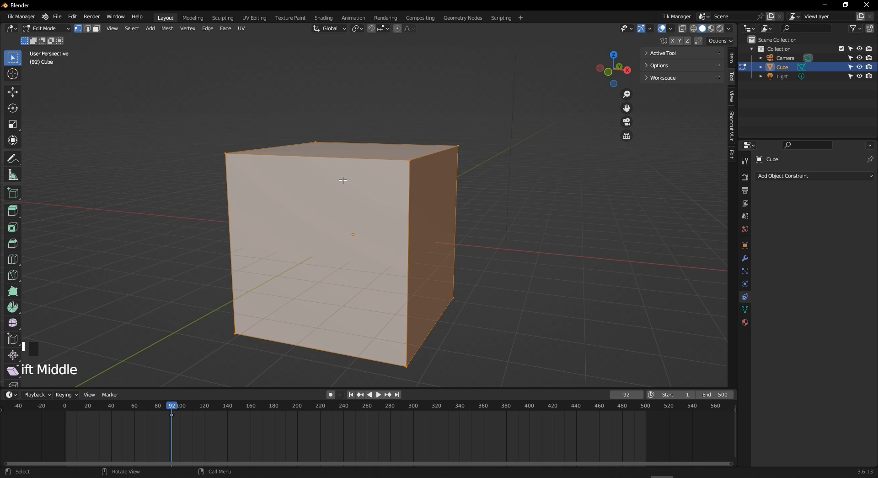
pyautogui.rightClick(343, 180)
pyautogui.rightClick(305, 167)
pyautogui.moveTo(294, 171)
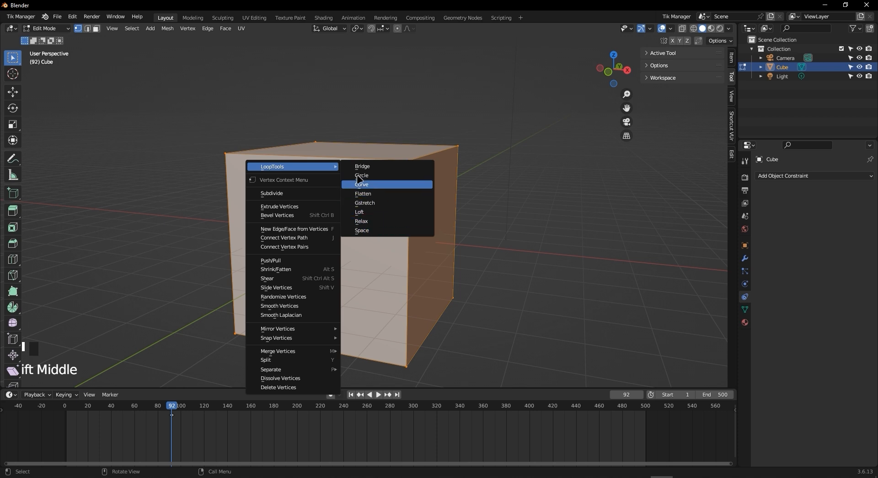
# Deselect all of the cube's geometry and add a single loop cut around it in Edit Mode, centred without any slide
pyautogui.moveTo(362, 160); pyautogui.dragTo(398, 224, button='middle')
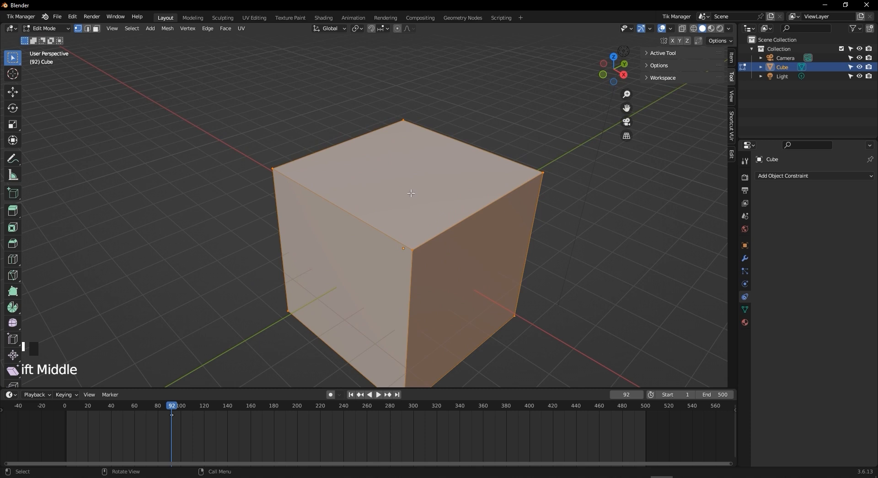
pyautogui.hotkey('alt', 'a')
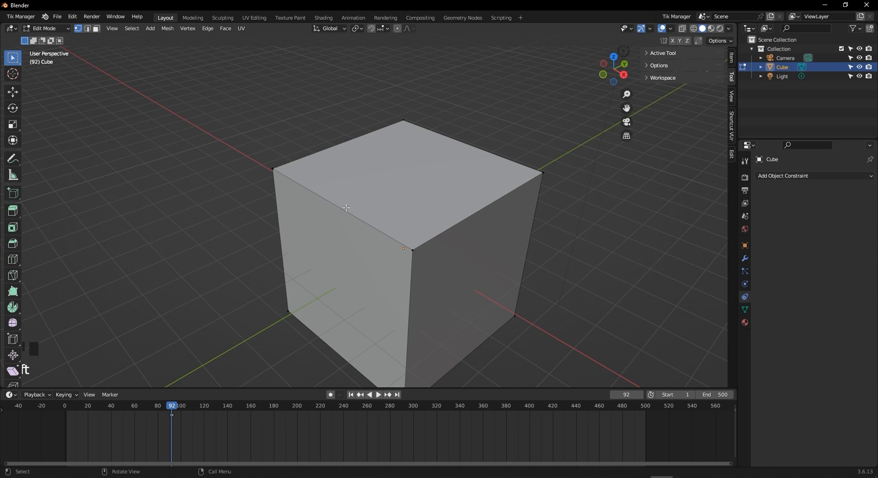
pyautogui.press('shift')
pyautogui.hotkey('shift', 'r')
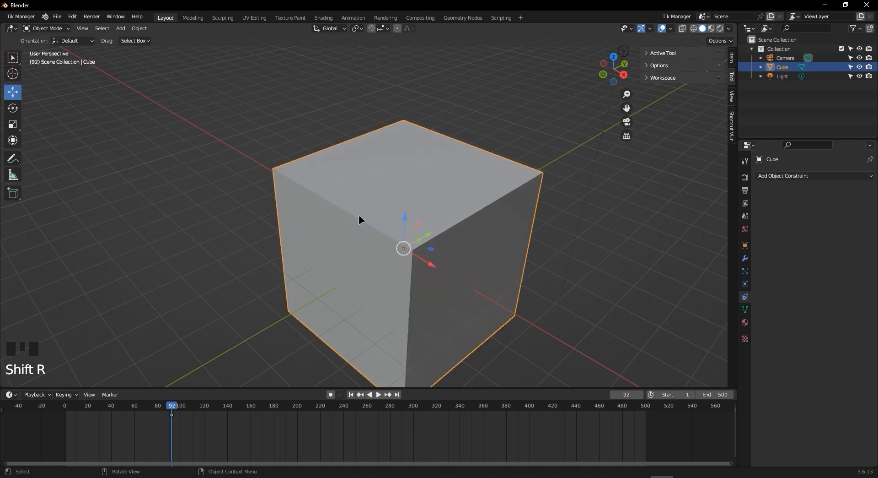
pyautogui.hotkey('shift', 'r')
pyautogui.hotkey('ctrl', 'r')
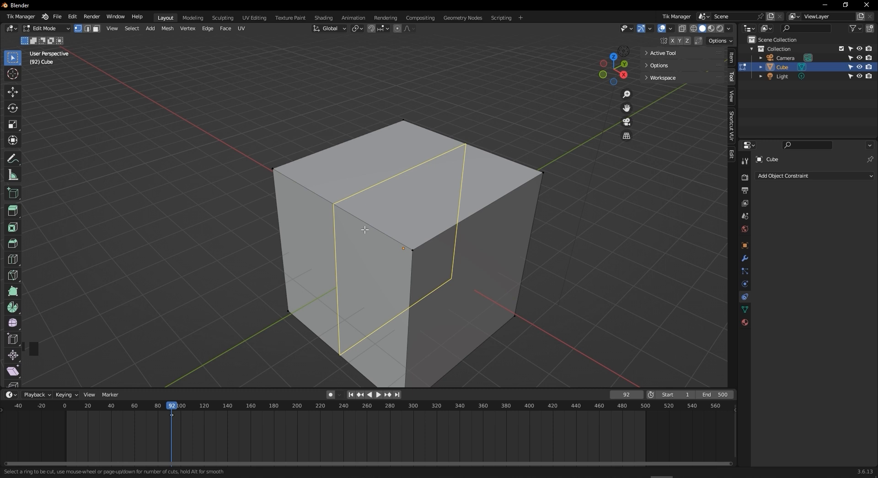
pyautogui.click(365, 229)
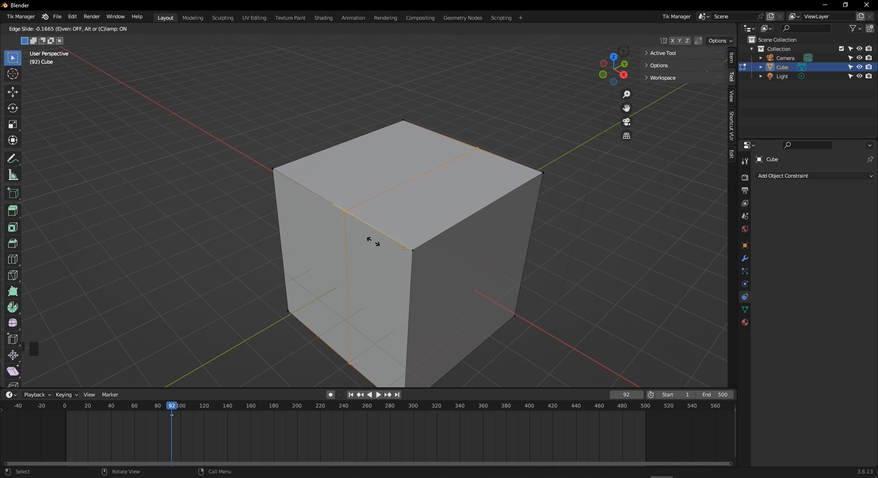
pyautogui.rightClick(373, 241)
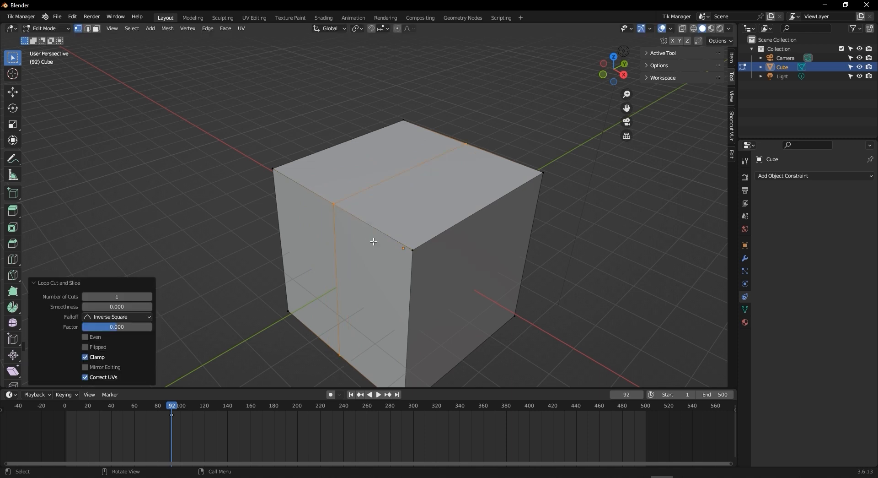
# Shrink the timeline area to enlarge the 3D viewport and collapse the Loop Cut and Slide settings
pyautogui.scroll(-3, 439, 237)
pyautogui.moveTo(495, 269); pyautogui.dragTo(473, 273, button='middle')
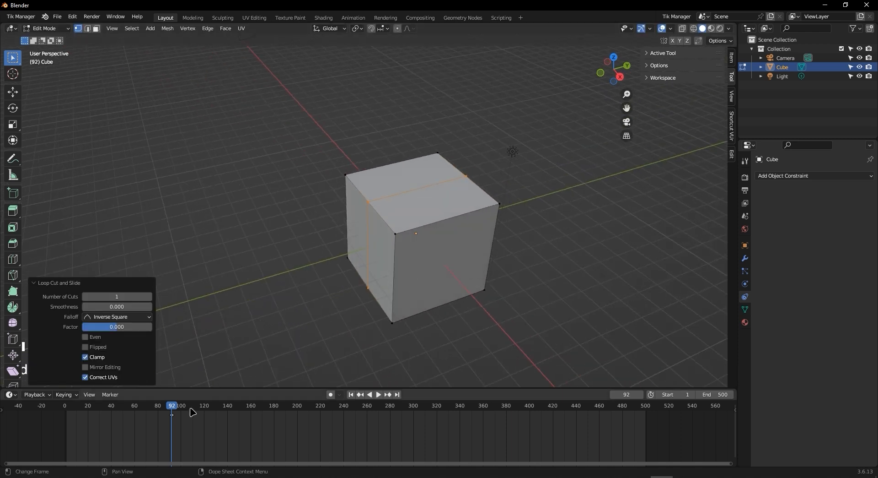
pyautogui.moveTo(190, 388); pyautogui.dragTo(180, 455)
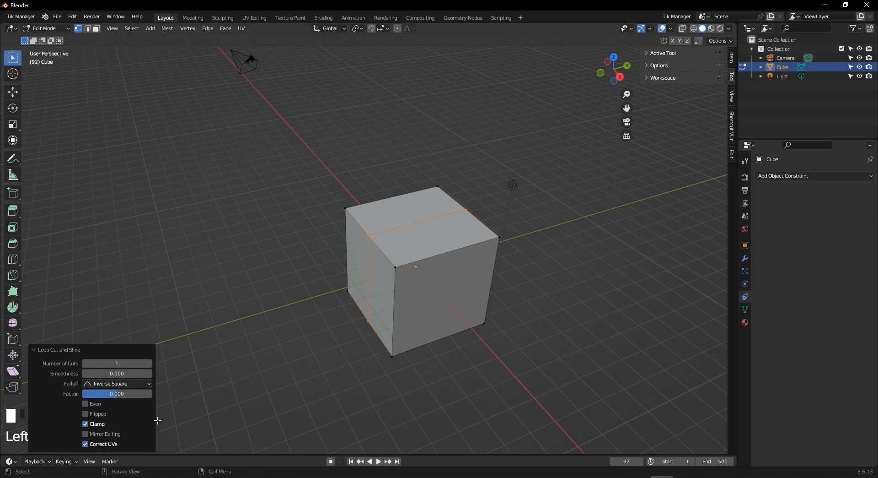
pyautogui.click(38, 351)
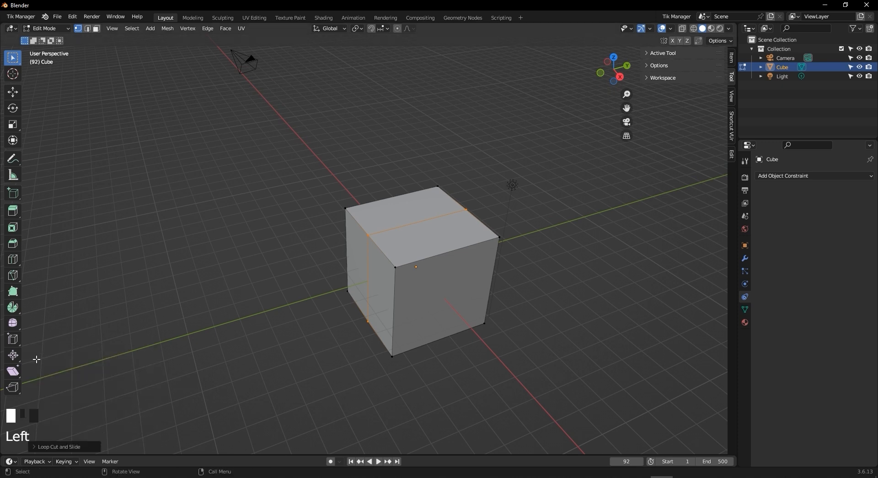
# Set the dock of the Shortcut VUr display to Right
pyautogui.click(733, 132)
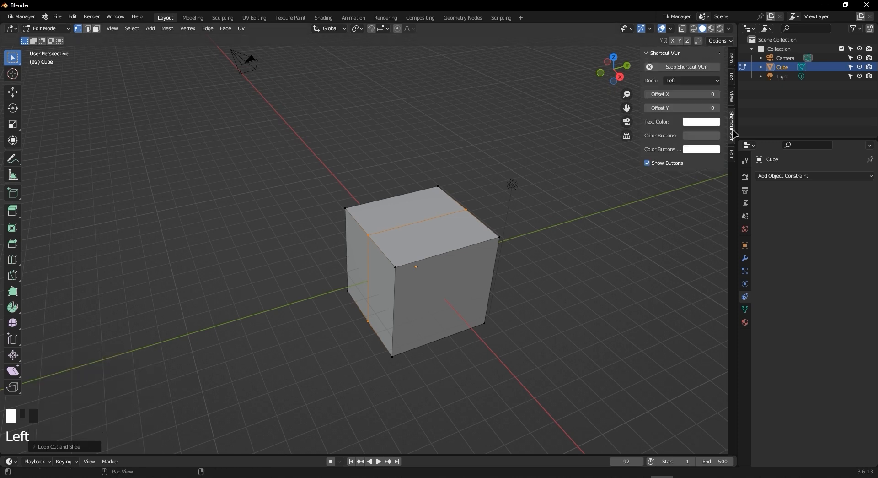
pyautogui.click(699, 81)
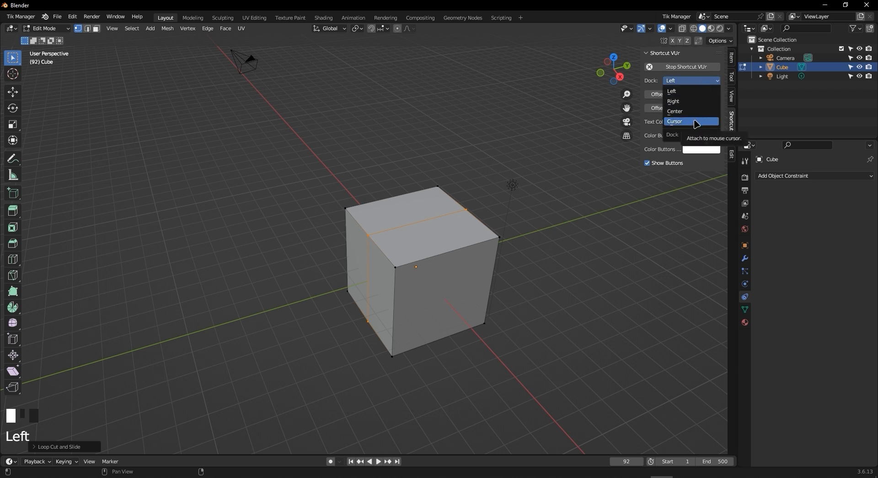
pyautogui.click(690, 101)
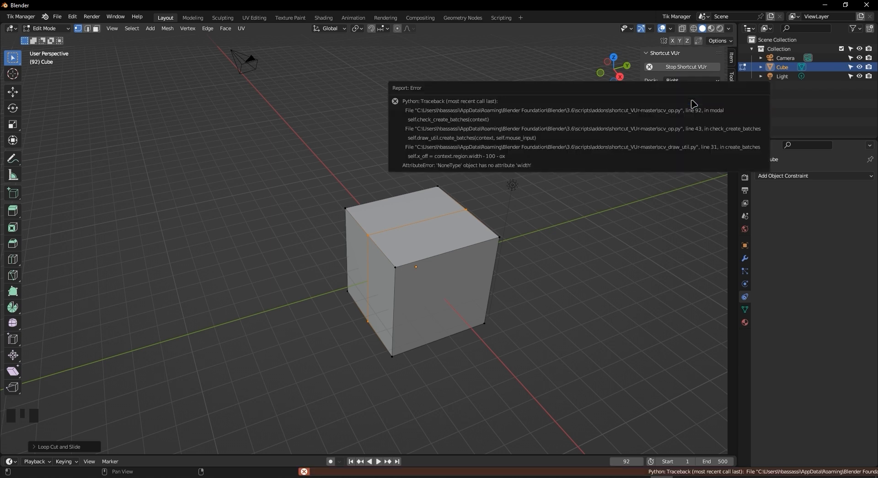
# Stop the Shortcut VUr display, keep its dock set to Right, and start it again
pyautogui.click(707, 81)
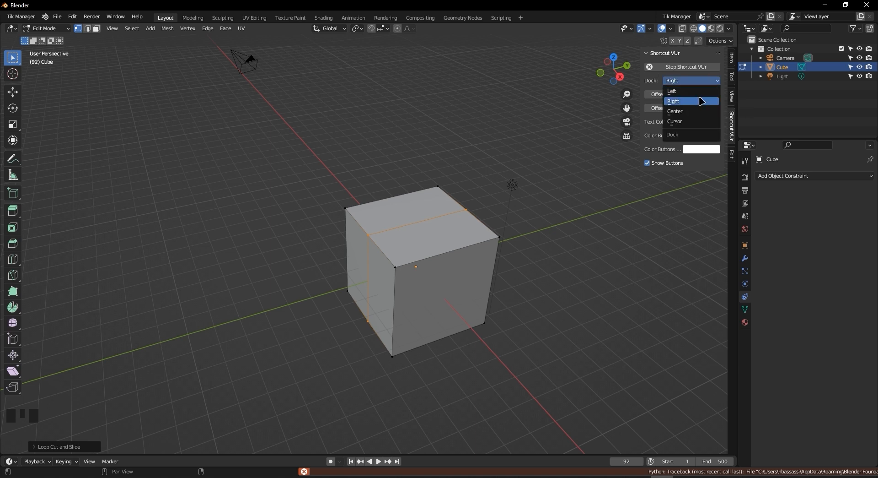
pyautogui.click(700, 102)
pyautogui.click(668, 68)
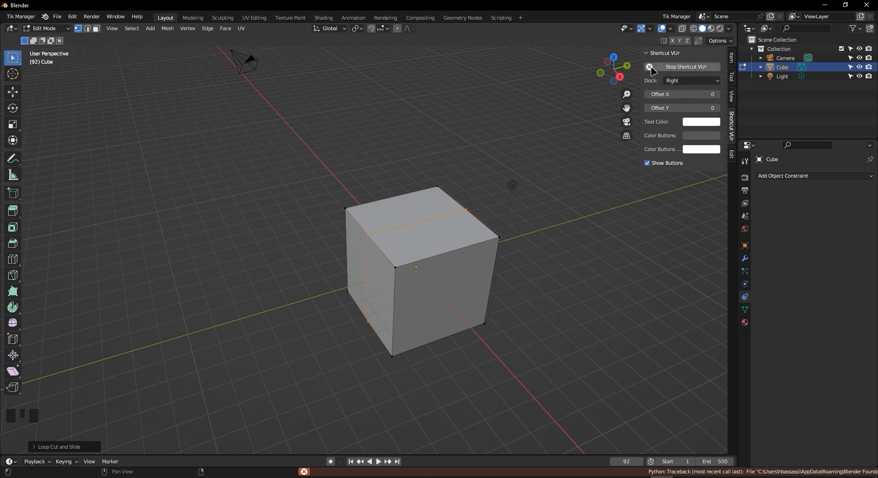
pyautogui.click(681, 81)
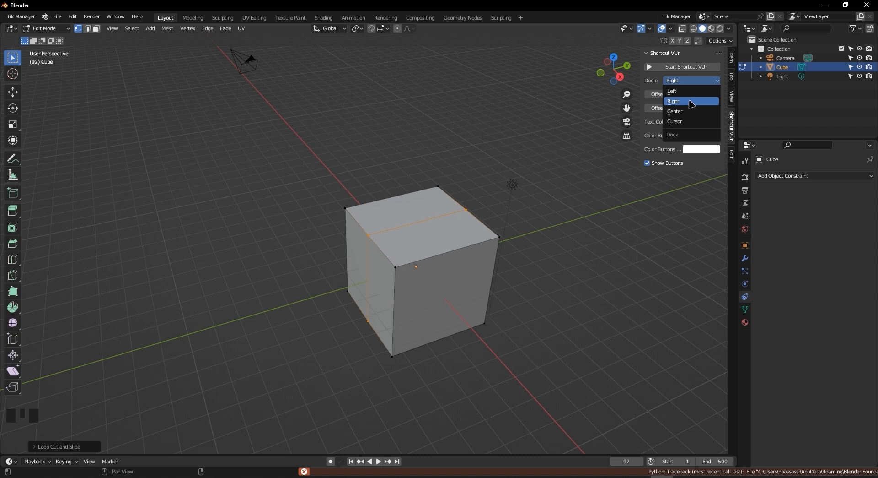
pyautogui.click(692, 102)
pyautogui.click(678, 67)
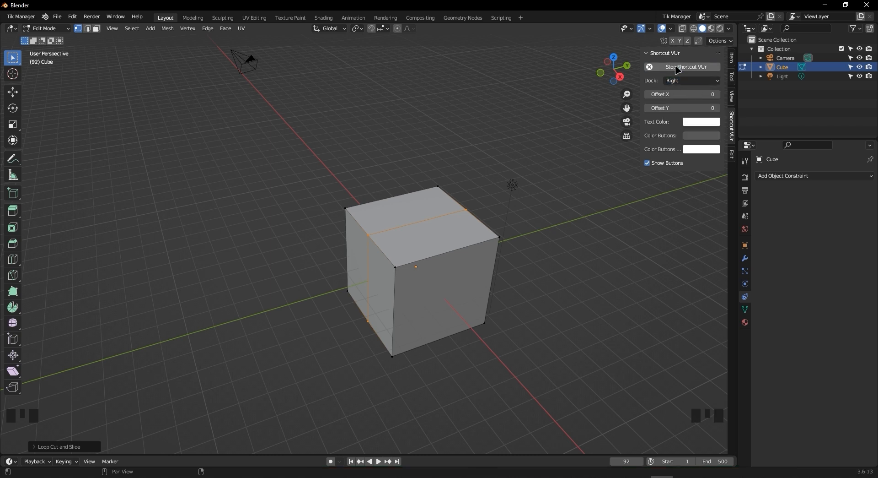
# Add a second centred loop cut to the cube, crossing the existing one on the top face, without any slide
pyautogui.scroll(1, 433, 220)
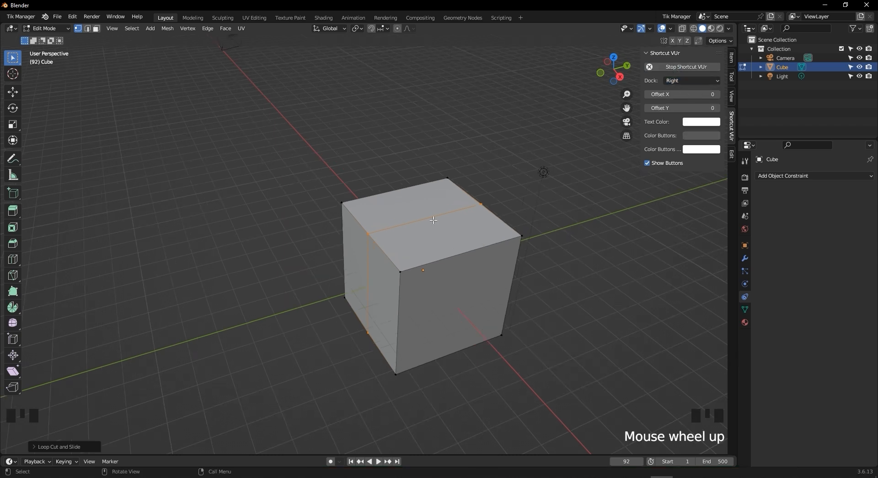
pyautogui.scroll(2, 434, 220)
pyautogui.moveTo(500, 248); pyautogui.dragTo(514, 292, button='middle')
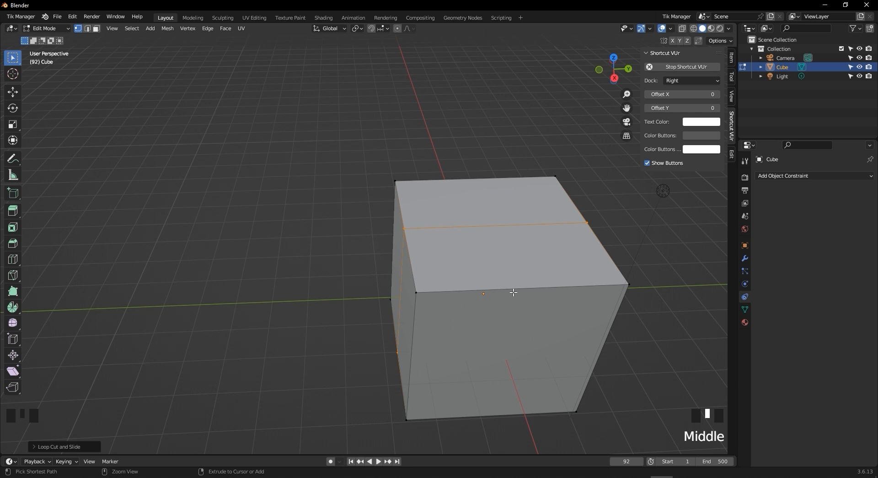
pyautogui.hotkey('ctrl', 'r')
pyautogui.click(515, 292)
pyautogui.rightClick(532, 285)
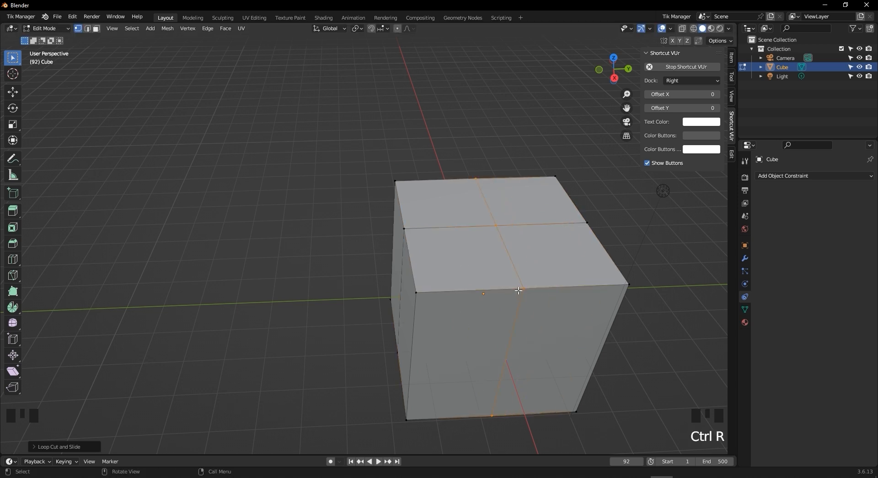
# Select the vertex where the loop cuts cross on the top face and cycle through vertex, edge and face selection, ending in vertex mode
pyautogui.click(495, 223)
pyautogui.press('1')
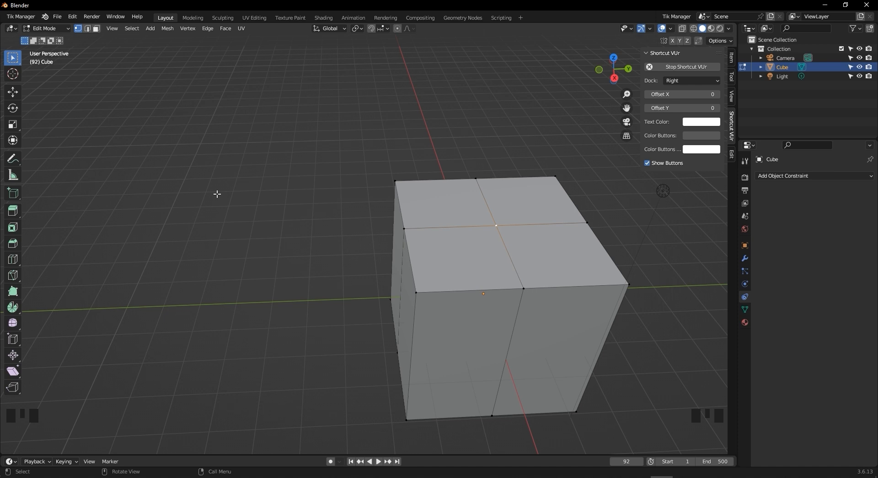
pyautogui.press('2')
pyautogui.press('3')
pyautogui.press('1')
# Bevel the centre vertex of the cube's top face with an additional segment
pyautogui.click(497, 224)
pyautogui.hotkey('shift', 'ctrl', 'b')
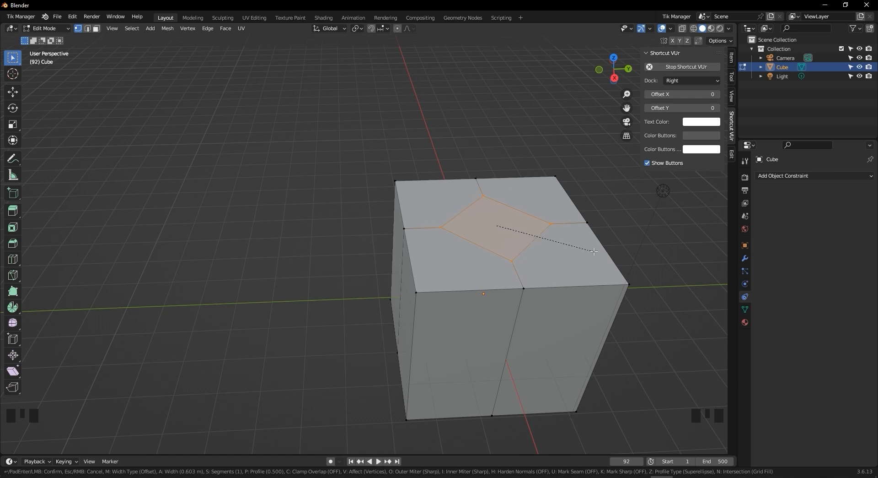
pyautogui.scroll(1, 594, 251)
pyautogui.click(606, 258)
# Shape the bevelled geometry on the cube's top face into a round outline with LoopTools Circle
pyautogui.keyDown('shift'); pyautogui.moveTo(608, 251); pyautogui.dragTo(413, 209, button='middle'); pyautogui.keyUp('shift')
pyautogui.rightClick(414, 209)
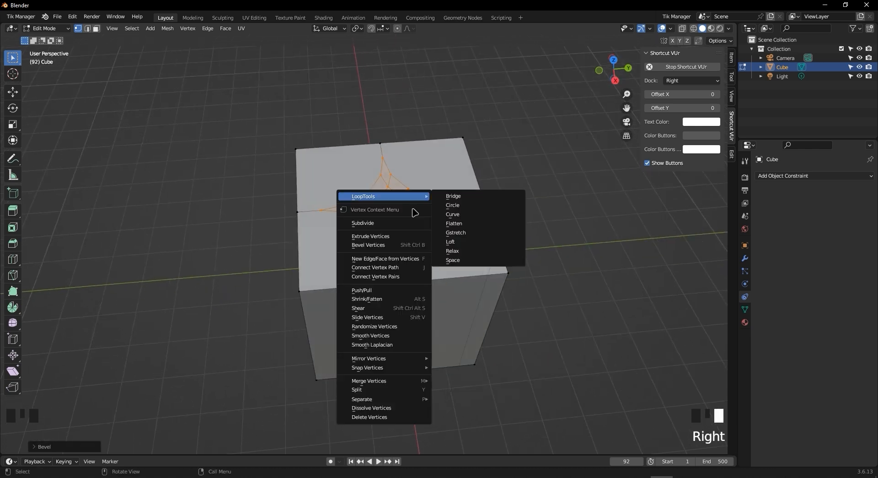
pyautogui.moveTo(402, 201)
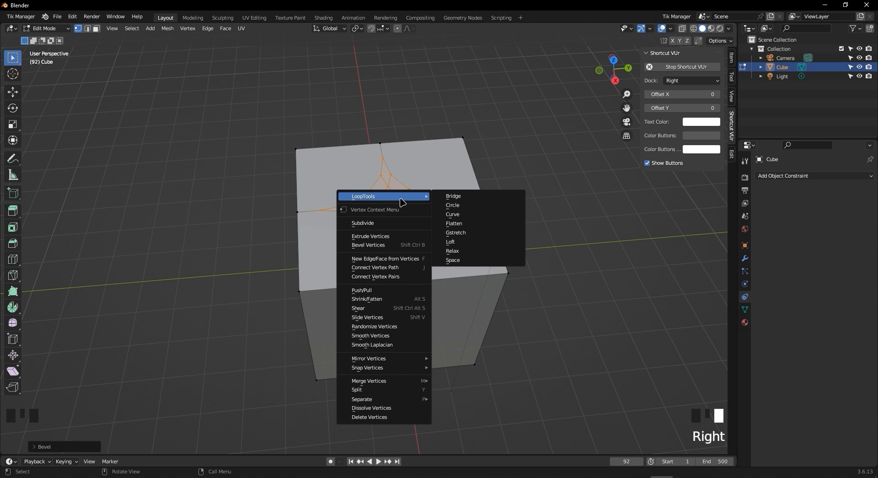
pyautogui.click(476, 205)
# Extrude the circular faces down into the cube to form a round hole and return to Object Mode
pyautogui.moveTo(476, 207); pyautogui.dragTo(447, 240, button='middle')
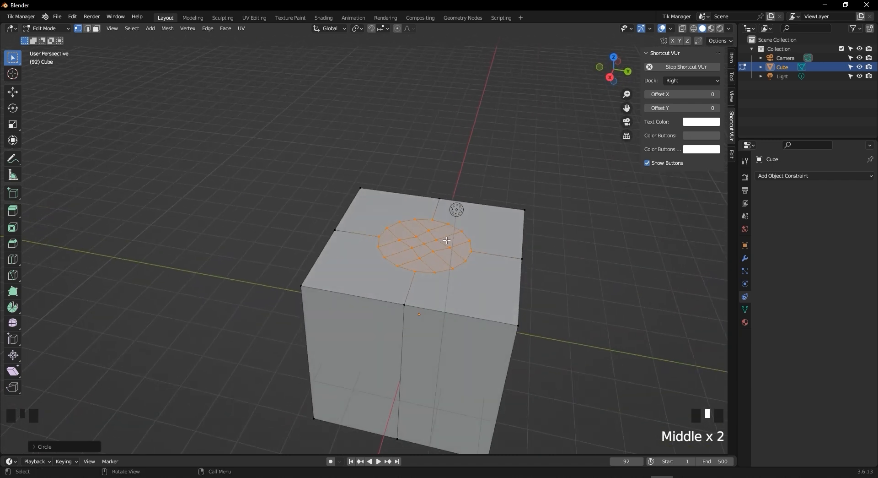
pyautogui.press('e')
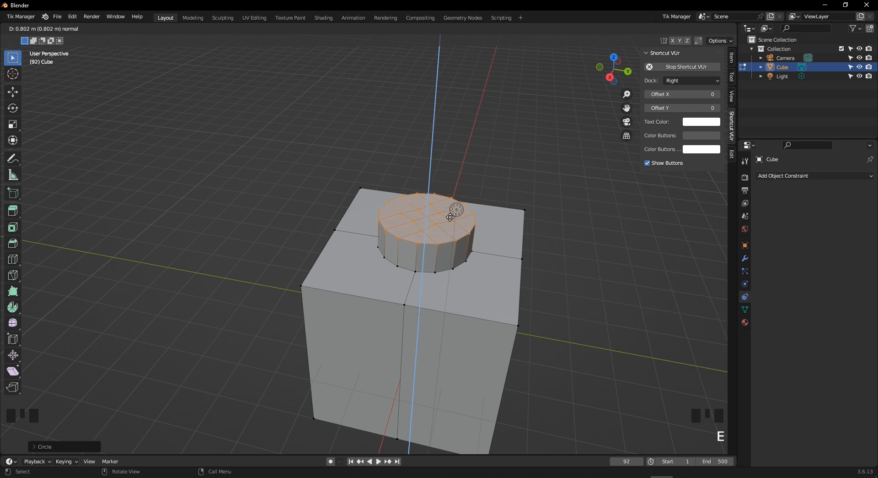
pyautogui.click(453, 295)
pyautogui.moveTo(453, 294); pyautogui.dragTo(382, 266, button='middle')
pyautogui.press('Tab')
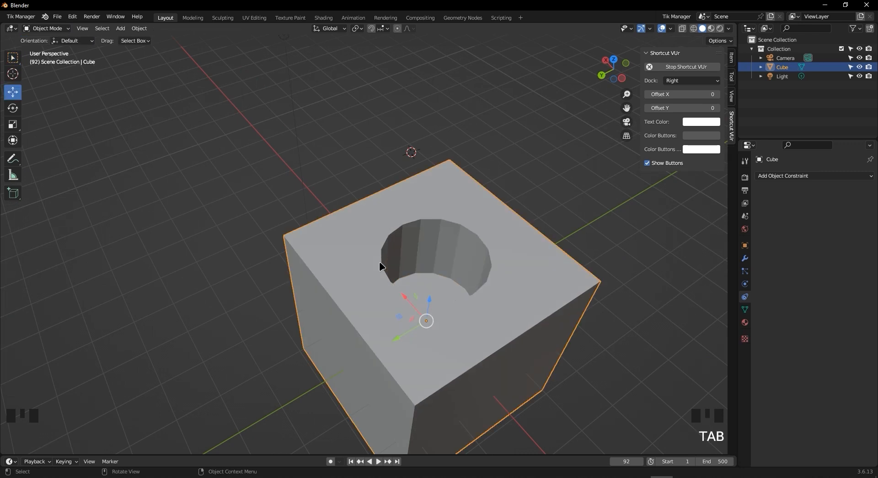
# Undo the extrusion, the circle and the vertex bevel on the cube, and return to Object Mode
pyautogui.scroll(-3, 404, 289)
pyautogui.hotkey('ctrl', 'z')
pyautogui.hotkey('ctrl', 'z')
pyautogui.hotkey('ctrl', 'z')
pyautogui.hotkey('ctrl', 'z')
pyautogui.hotkey('ctrl', 'z')
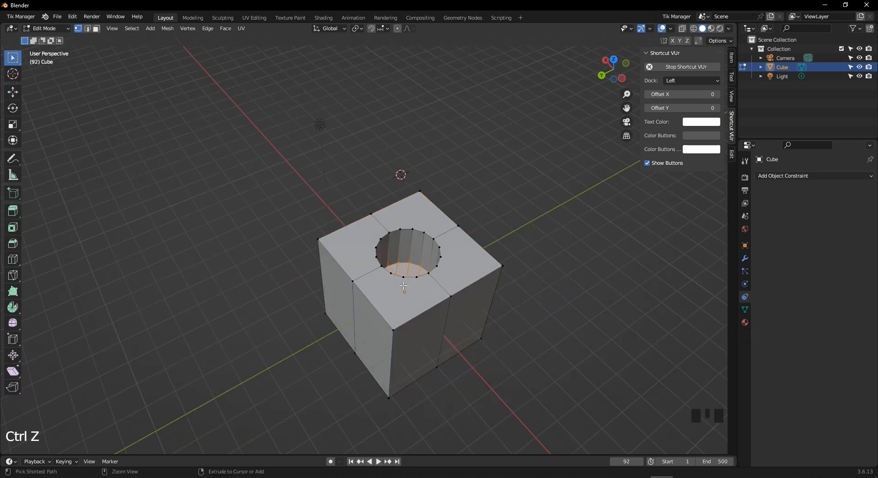
pyautogui.hotkey('ctrl', 'z')
pyautogui.hotkey('ctrl', 'z')
pyautogui.hotkey('ctrl', 'z')
pyautogui.hotkey('ctrl', 'z')
pyautogui.hotkey('ctrl', 'z')
pyautogui.hotkey('ctrl', 'z')
pyautogui.hotkey('ctrl', 'z')
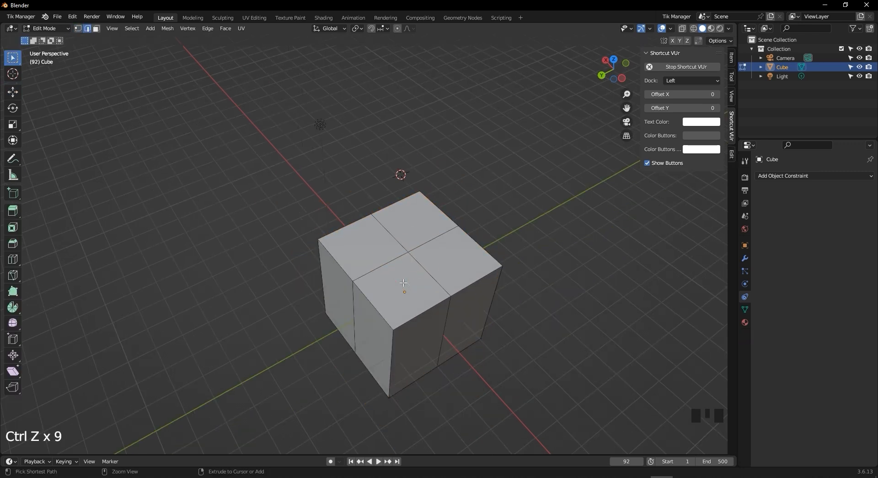
pyautogui.hotkey('ctrl', 'z')
pyautogui.hotkey('ctrl', 'z')
pyautogui.press('Tab')
pyautogui.moveTo(559, 303); pyautogui.dragTo(579, 262, button='middle')
pyautogui.keyDown('shift'); pyautogui.moveTo(489, 224); pyautogui.dragTo(457, 247, button='middle'); pyautogui.keyUp('shift')
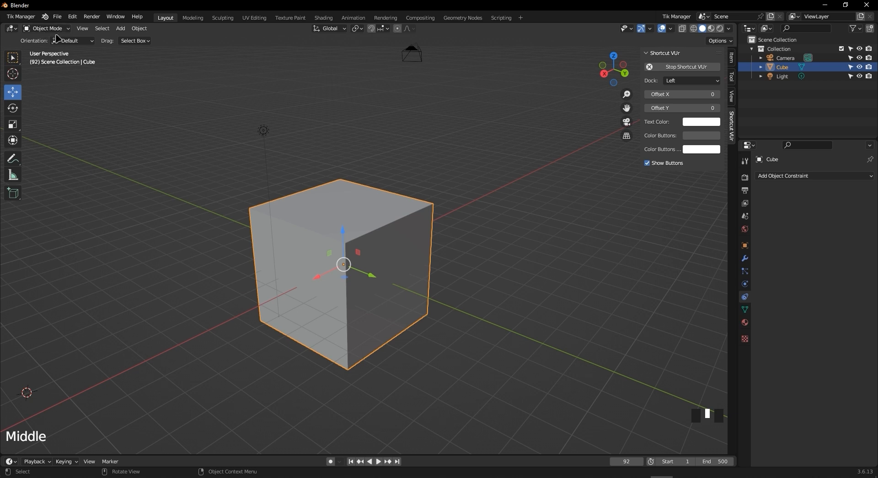
# Search the add-ons in the Preferences for "bool", enable Object: Bool Tool and expand its details
pyautogui.click(73, 17)
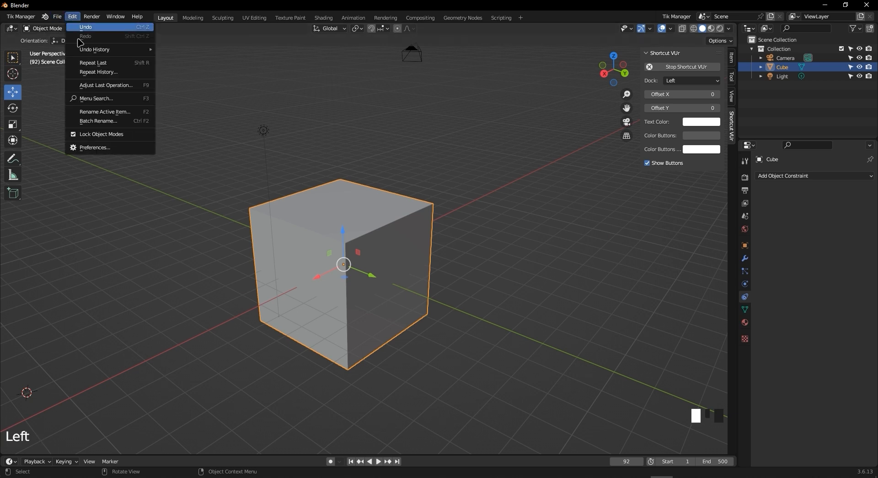
pyautogui.click(128, 149)
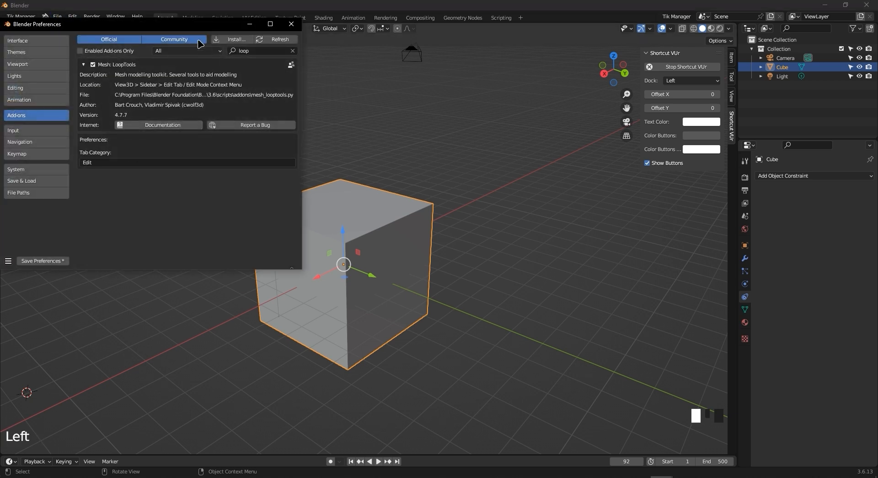
pyautogui.moveTo(190, 26); pyautogui.dragTo(409, 73)
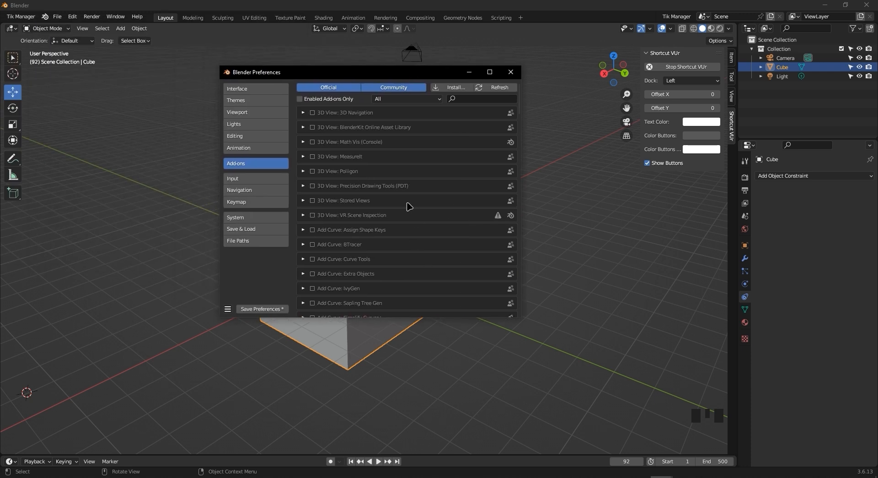
pyautogui.click(472, 99)
pyautogui.write('vb')
pyautogui.press('BackSpace')
pyautogui.write('bool')
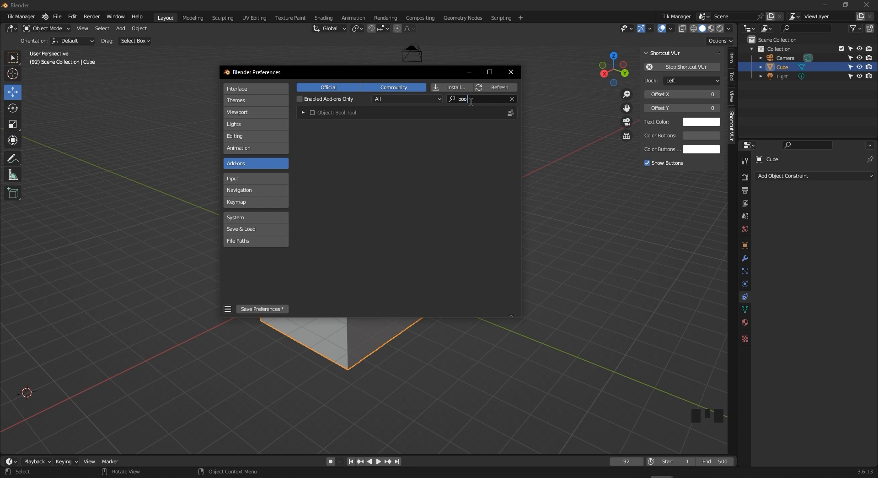
pyautogui.click(312, 112)
pyautogui.click(304, 112)
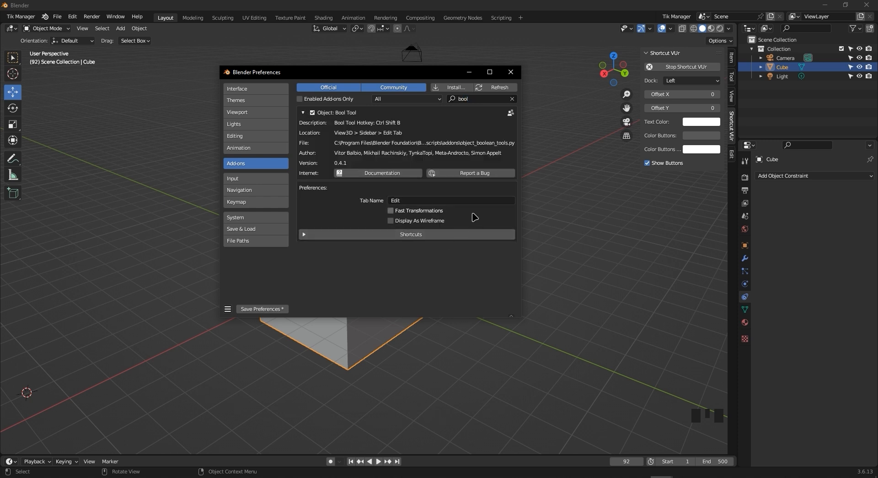
# Show the expanded Bool Tool operations in the 3D viewport's sidebar and close the Preferences window
pyautogui.moveTo(437, 78); pyautogui.dragTo(309, 100)
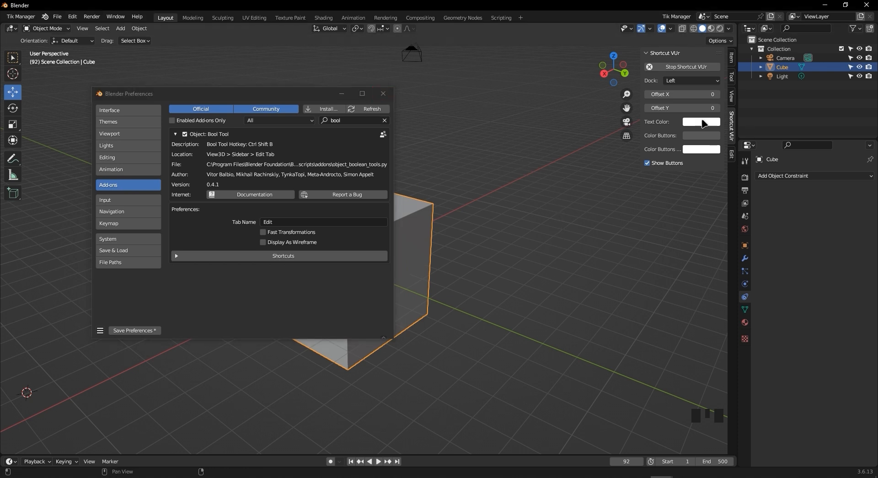
pyautogui.click(733, 102)
pyautogui.click(732, 77)
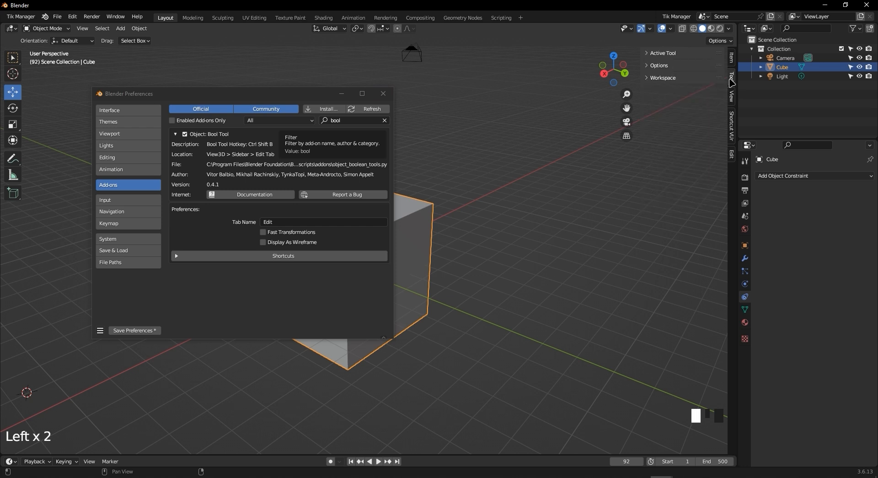
pyautogui.click(732, 59)
pyautogui.click(732, 154)
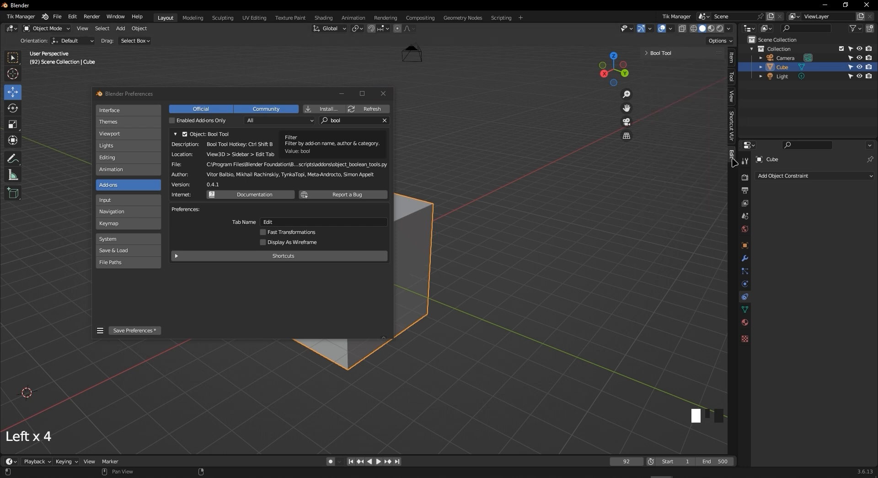
pyautogui.click(658, 53)
pyautogui.scroll(-2, 513, 183)
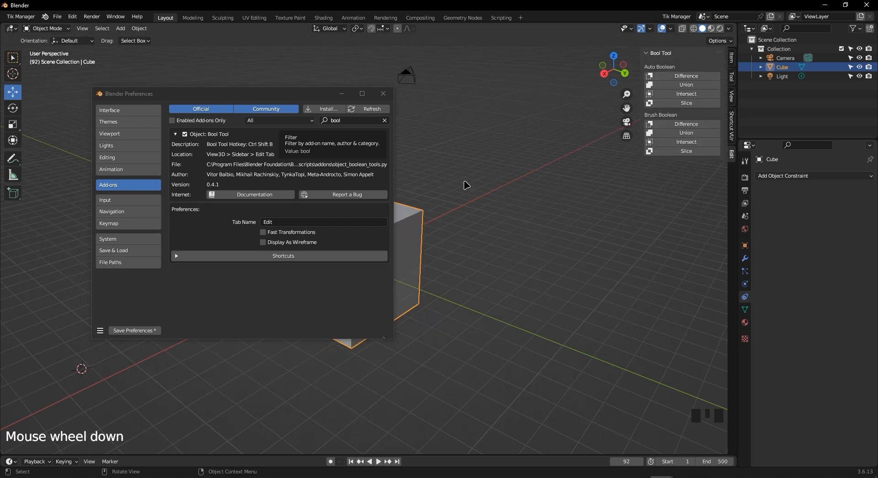
pyautogui.click(463, 181)
pyautogui.click(379, 96)
# Duplicate the cube and place the copy up and behind the original so that the two cubes overlap at a corner
pyautogui.moveTo(575, 224); pyautogui.dragTo(584, 246, button='middle')
pyautogui.scroll(1, 563, 276)
pyautogui.moveTo(563, 276); pyautogui.dragTo(492, 268, button='middle')
pyautogui.scroll(2, 499, 267)
pyautogui.moveTo(507, 242); pyautogui.dragTo(443, 296, button='middle')
pyautogui.scroll(-1, 460, 243)
pyautogui.scroll(-1, 460, 243)
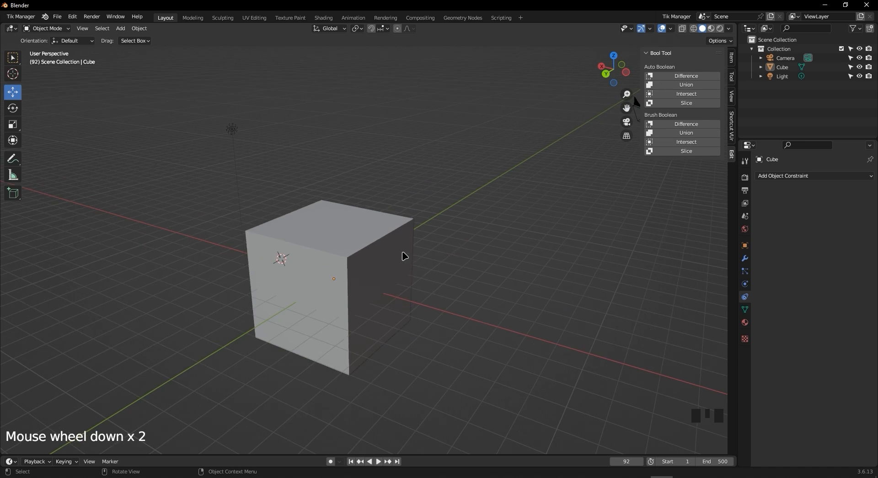
pyautogui.click(402, 254)
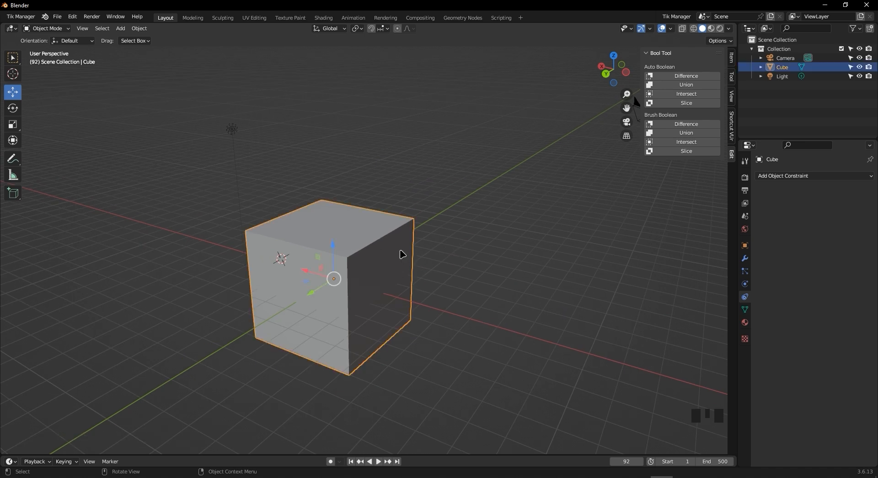
pyautogui.hotkey('shift', 'd')
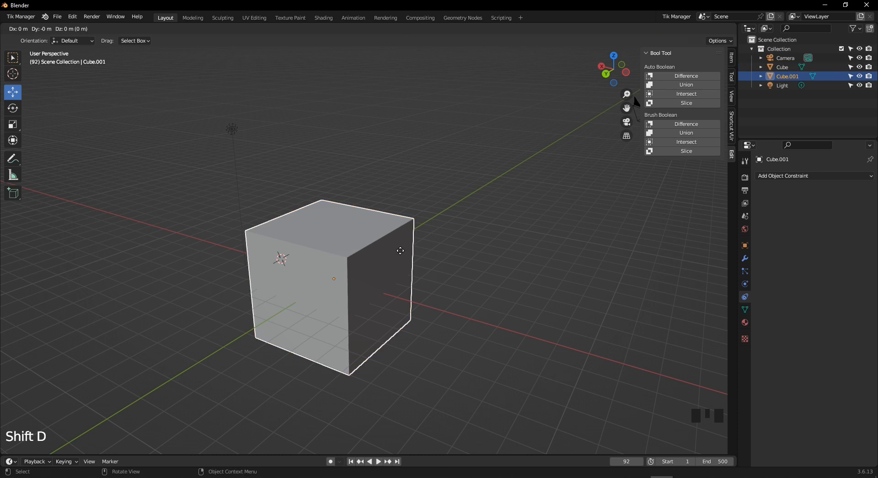
pyautogui.click(488, 191)
# Add the original cube to the selection as the active object and subtract the copy with Auto Boolean Difference
pyautogui.moveTo(549, 230); pyautogui.dragTo(443, 232, button='middle')
pyautogui.keyDown('shift'); pyautogui.click(331, 264); pyautogui.keyUp('shift')
pyautogui.moveTo(383, 284); pyautogui.dragTo(428, 294, button='middle')
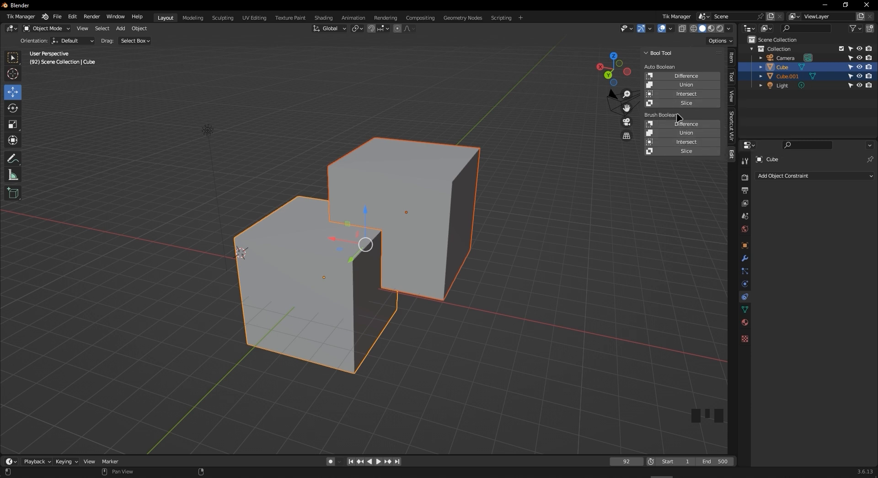
pyautogui.click(700, 76)
# Try Auto Boolean Union on the cut cube, and undo the Boolean difference
pyautogui.moveTo(274, 256); pyautogui.dragTo(347, 183, button='middle')
pyautogui.click(693, 86)
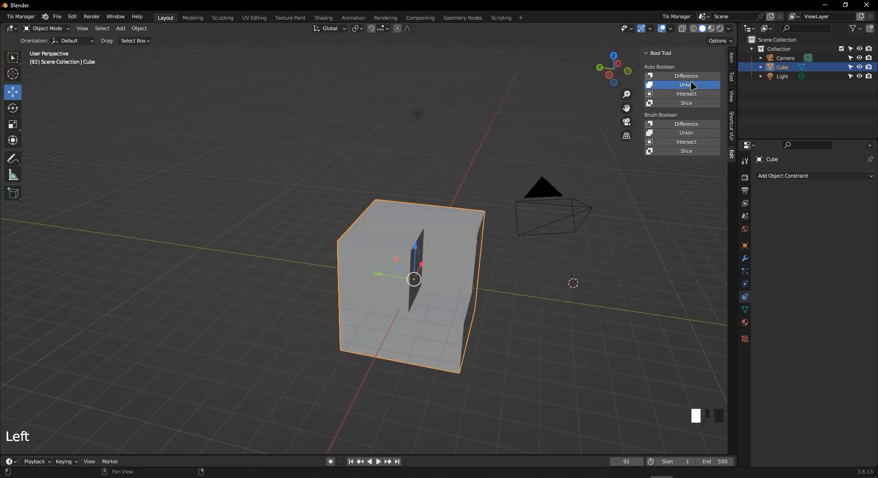
pyautogui.hotkey('ctrl', 'z')
pyautogui.moveTo(535, 151); pyautogui.dragTo(467, 135, button='middle')
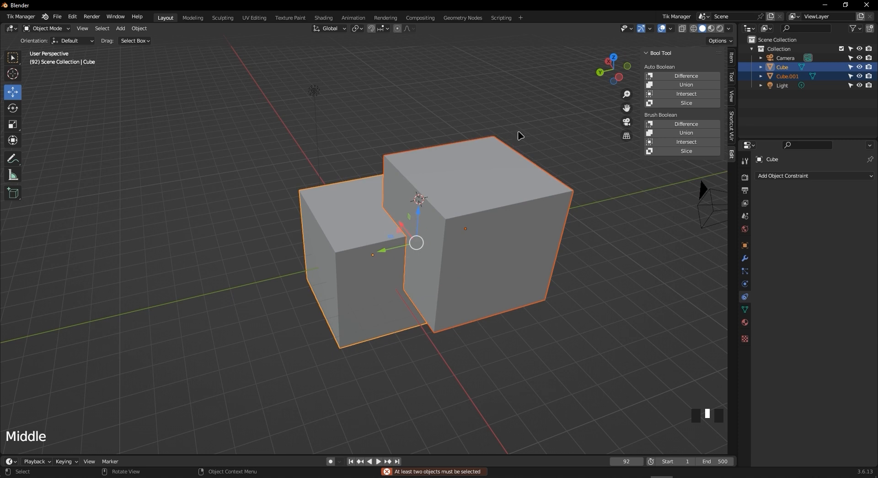
pyautogui.keyDown('shift'); pyautogui.moveTo(528, 128); pyautogui.dragTo(499, 138, button='middle'); pyautogui.keyUp('shift')
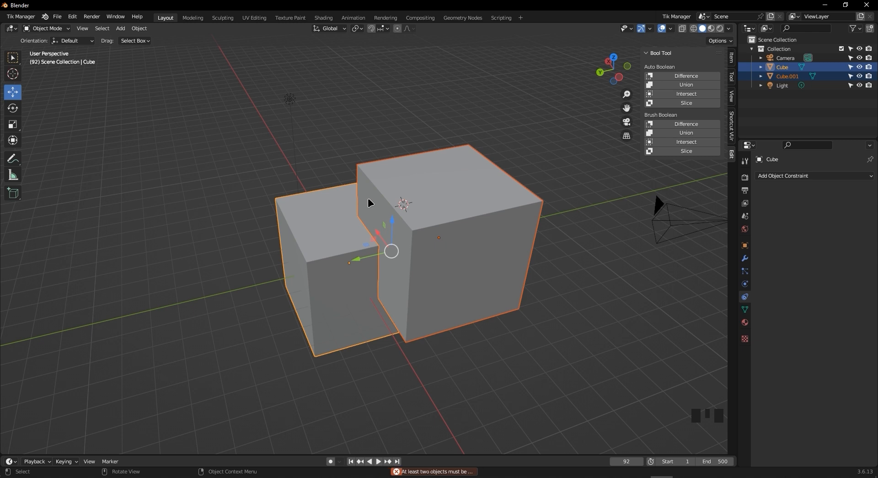
pyautogui.moveTo(368, 198); pyautogui.dragTo(431, 196, button='middle')
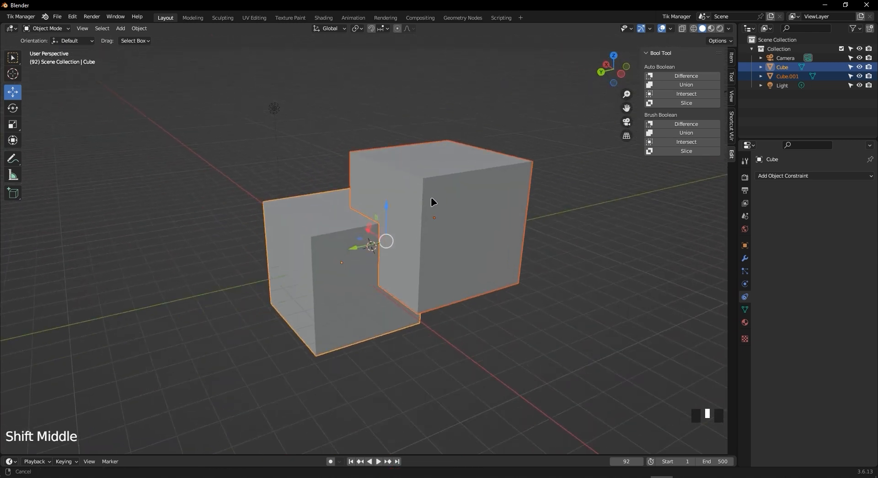
pyautogui.scroll(5, 428, 183)
pyautogui.scroll(-4, 463, 172)
pyautogui.keyDown('shift'); pyautogui.moveTo(463, 171); pyautogui.dragTo(509, 208, button='middle'); pyautogui.keyUp('shift')
pyautogui.scroll(1, 455, 204)
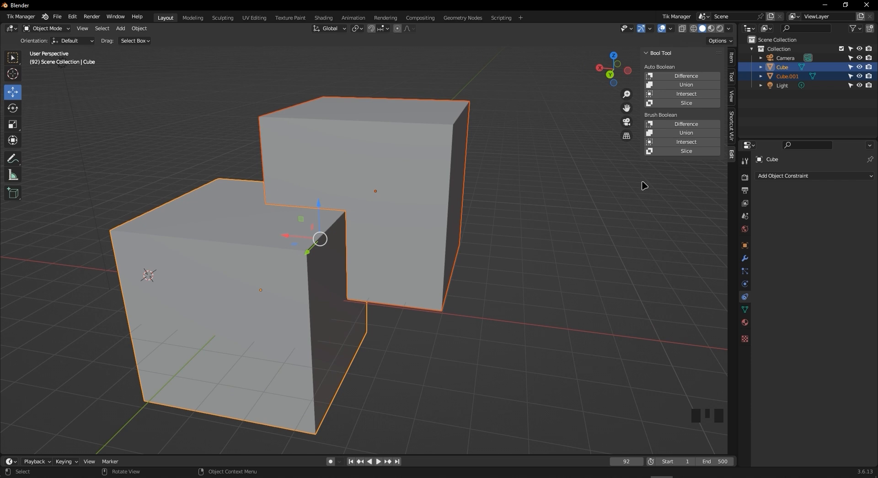
# Try Auto Boolean Intersect on the two overlapping cubes, and undo it
pyautogui.click(700, 95)
pyautogui.moveTo(523, 221); pyautogui.dragTo(474, 222, button='middle')
pyautogui.hotkey('ctrl', 'z')
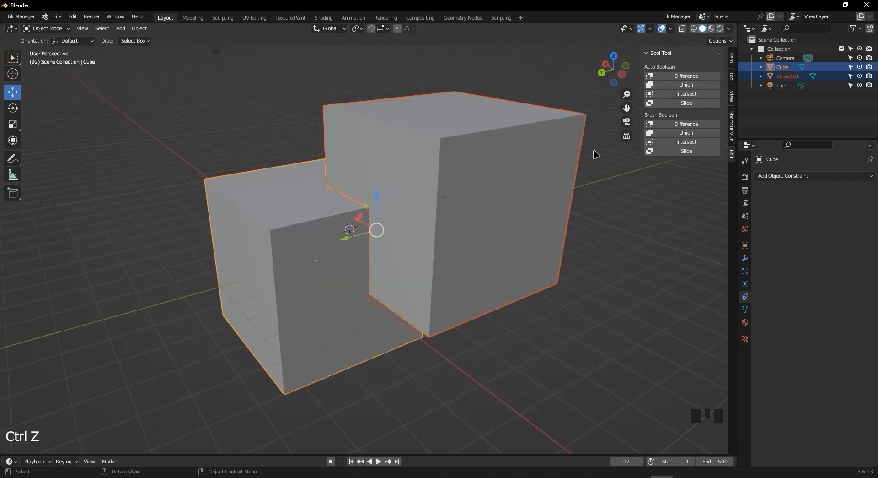
# Try Brush Boolean Intersect and Auto Boolean Union on the two cubes, undoing each operation
pyautogui.click(665, 142)
pyautogui.hotkey('ctrl', 'z')
pyautogui.click(686, 85)
pyautogui.hotkey('ctrl', 'z')
# Subtract the copy from the original cube with Brush Boolean Difference, and move the wireframe brush cube to shift the cut
pyautogui.moveTo(540, 183)
pyautogui.mouseDown(button='middle')
pyautogui.moveTo(519, 178)
pyautogui.moveTo(498, 202)
pyautogui.mouseUp(button='middle')
pyautogui.click(665, 125)
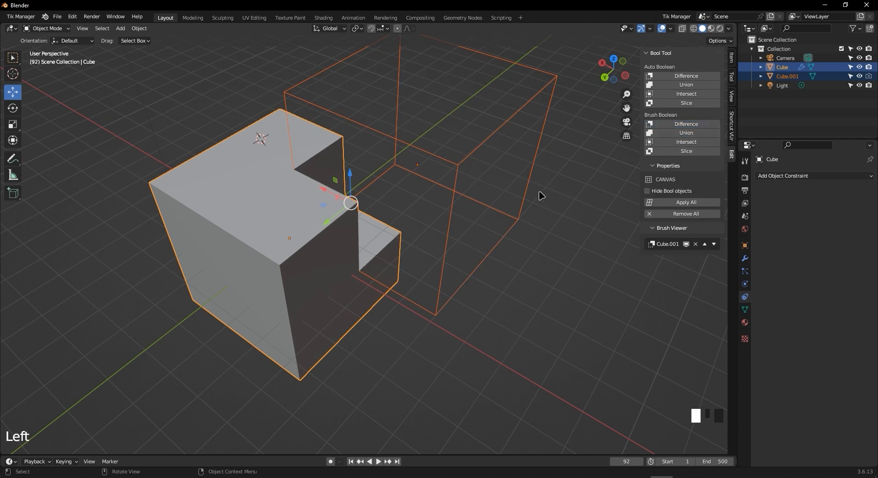
pyautogui.click(537, 172)
pyautogui.moveTo(523, 190); pyautogui.dragTo(499, 159, button='middle')
pyautogui.press('g')
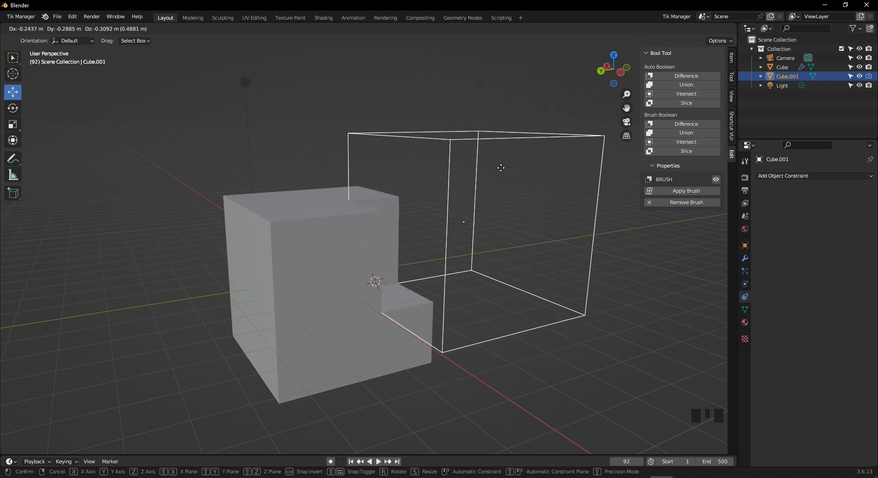
pyautogui.click(447, 180)
pyautogui.moveTo(447, 180); pyautogui.dragTo(404, 261, button='middle')
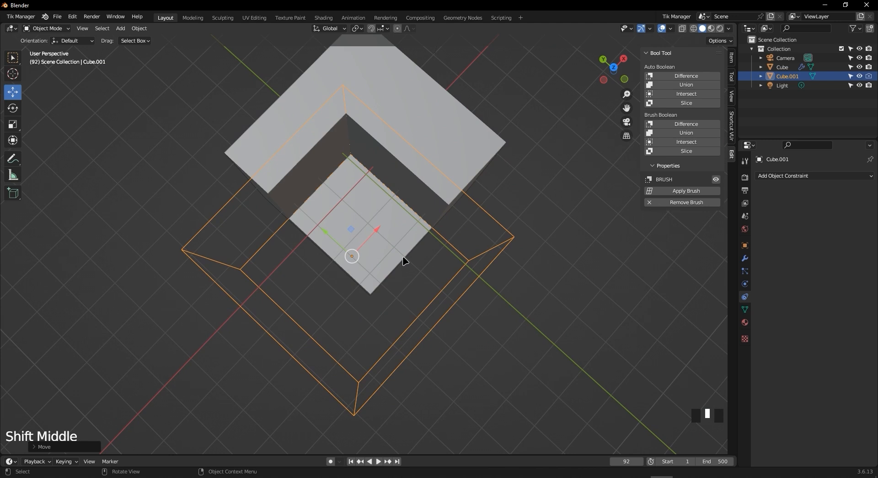
# Reposition the brush cube again while viewing from above, changing where it cuts the original cube
pyautogui.press('Escape')
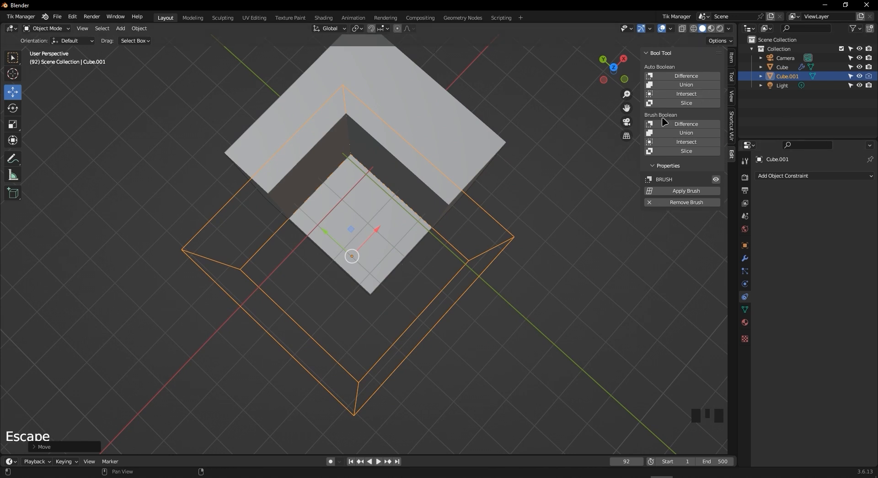
pyautogui.press('g')
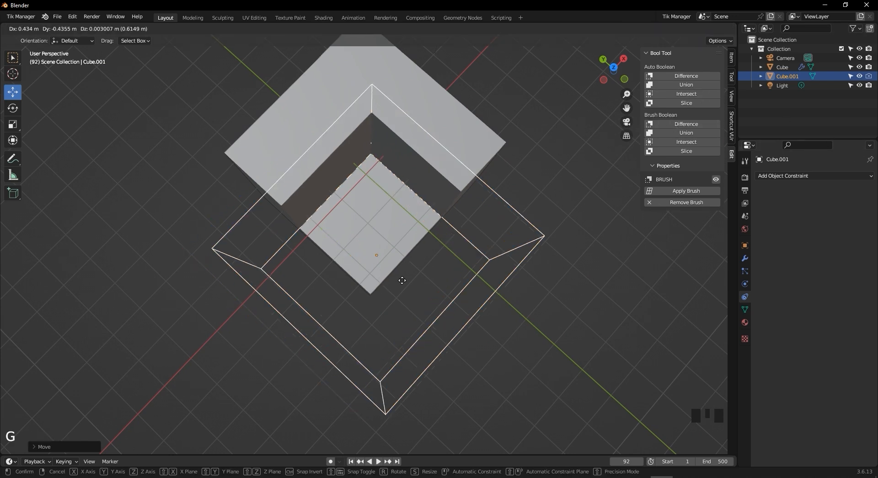
pyautogui.click(388, 280)
pyautogui.moveTo(388, 280); pyautogui.dragTo(573, 277, button='middle')
# Show the modifier properties and try Brush Boolean Slice with only the brush cube selected
pyautogui.click(745, 258)
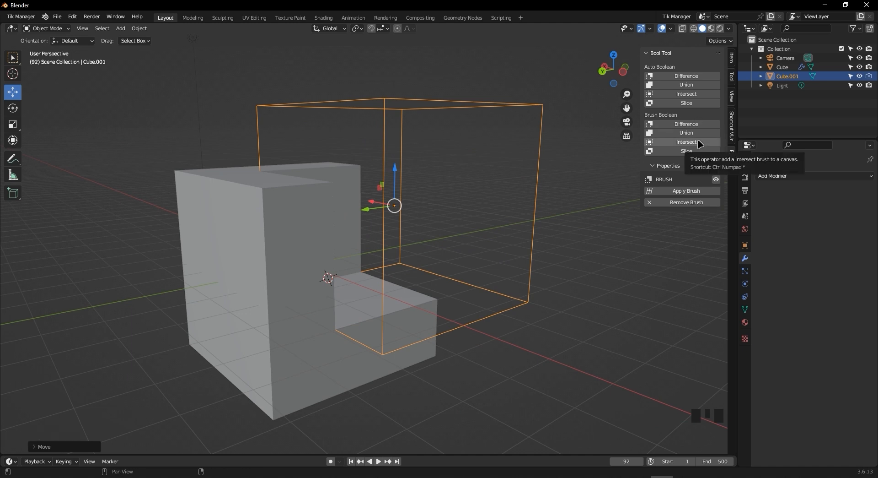
pyautogui.moveTo(533, 137); pyautogui.dragTo(474, 194, button='middle')
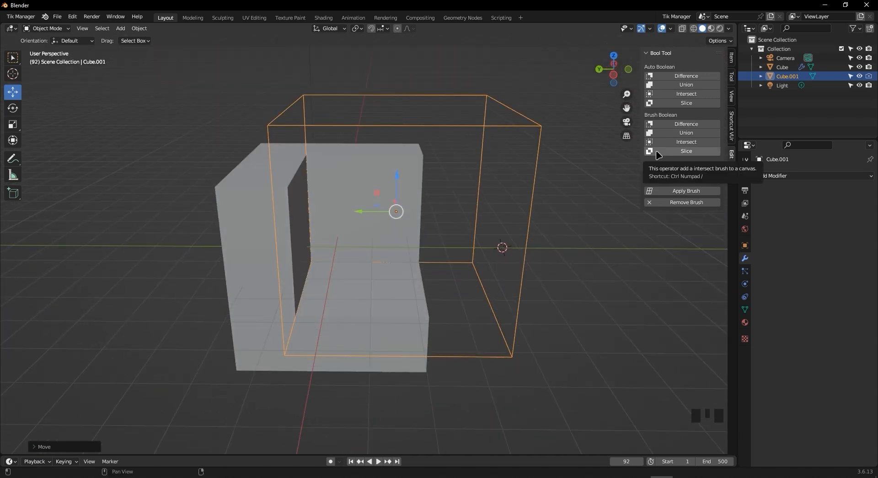
pyautogui.moveTo(499, 132); pyautogui.dragTo(591, 143, button='middle')
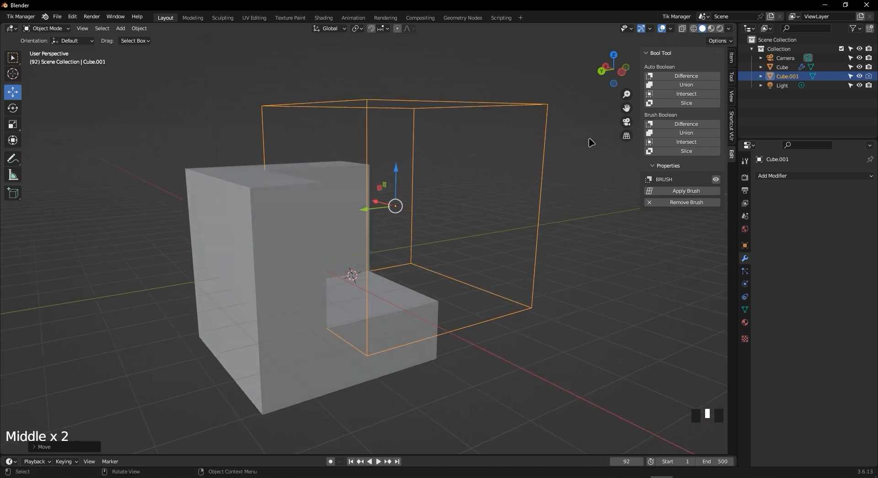
pyautogui.click(709, 151)
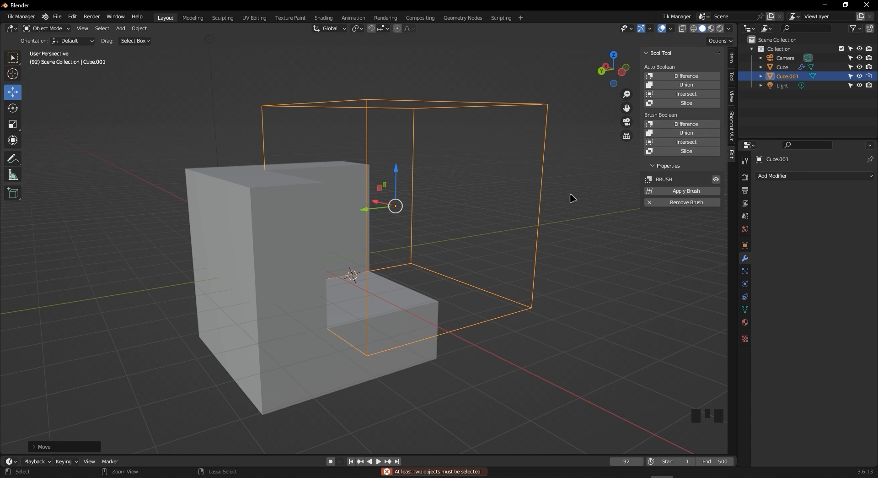
# Undo the brush cube moves and the Brush Boolean Difference, and try Brush Boolean Intersect on both cubes before reverting it
pyautogui.hotkey('ctrl', 'z')
pyautogui.hotkey('ctrl', 'z')
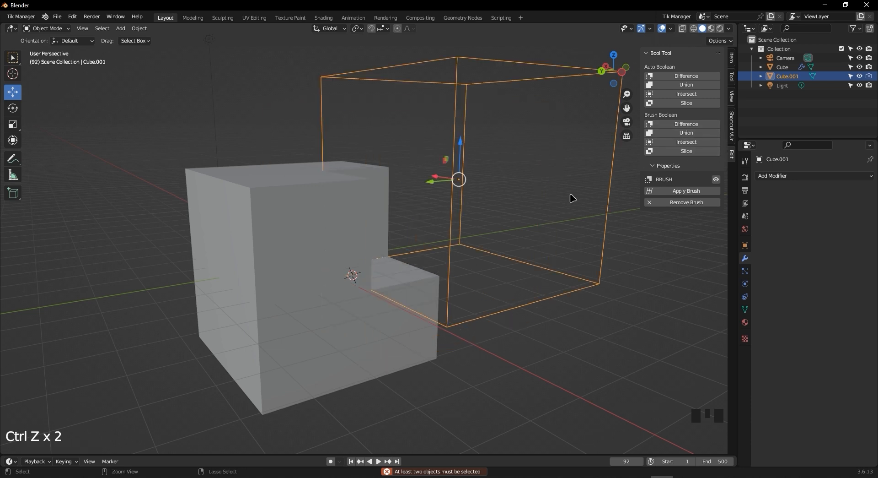
pyautogui.hotkey('ctrl', 'z')
pyautogui.hotkey('ctrl', 'z')
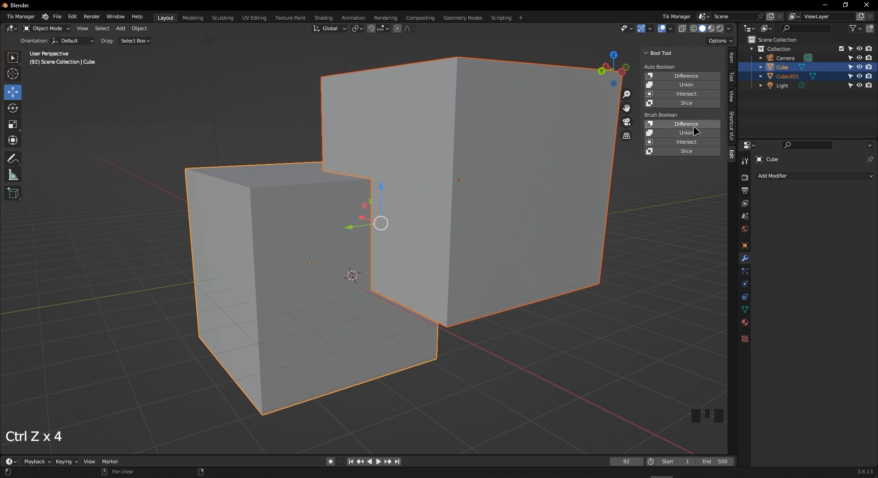
pyautogui.click(702, 142)
pyautogui.hotkey('ctrl', 'z')
# Delete the duplicated cube, keeping only the original cube
pyautogui.click(551, 330)
pyautogui.click(343, 237)
pyautogui.click(477, 163)
pyautogui.moveTo(517, 202)
pyautogui.mouseDown(button='middle')
pyautogui.moveTo(503, 226)
pyautogui.moveTo(531, 196)
pyautogui.moveTo(525, 206)
pyautogui.mouseUp(button='middle')
pyautogui.press('Delete')
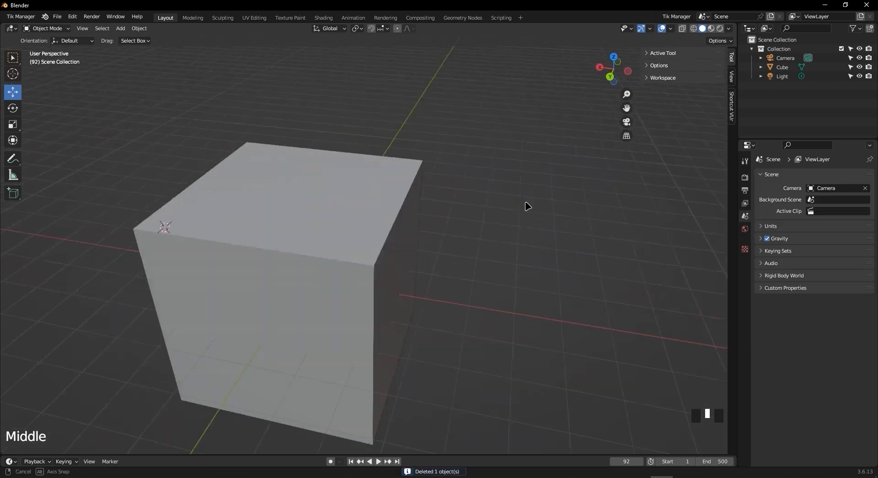
pyautogui.keyDown('shift'); pyautogui.moveTo(353, 220); pyautogui.dragTo(371, 239, button='middle'); pyautogui.keyUp('shift')
pyautogui.scroll(-6, 462, 235)
pyautogui.scroll(6, 447, 273)
pyautogui.moveTo(447, 273); pyautogui.dragTo(426, 202, button='middle')
pyautogui.scroll(-2, 515, 198)
pyautogui.moveTo(516, 198); pyautogui.dragTo(498, 216, button='middle')
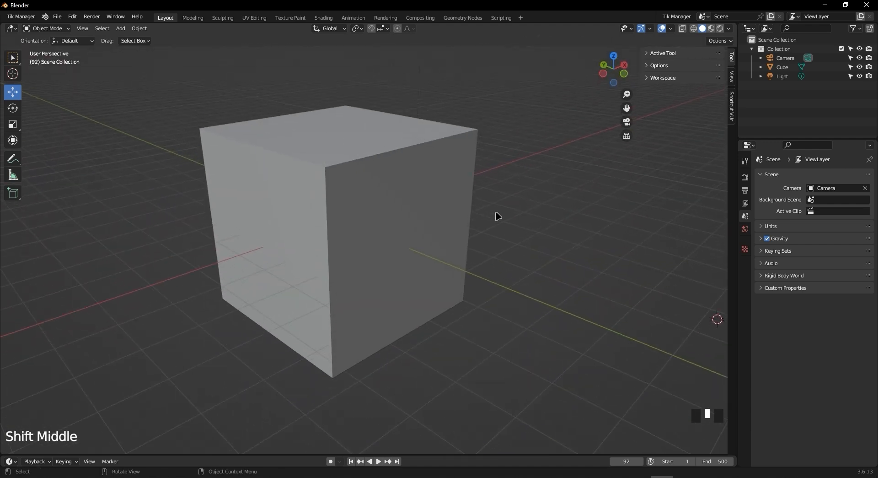
pyautogui.click(650, 79)
pyautogui.click(651, 79)
pyautogui.click(648, 66)
pyautogui.click(649, 67)
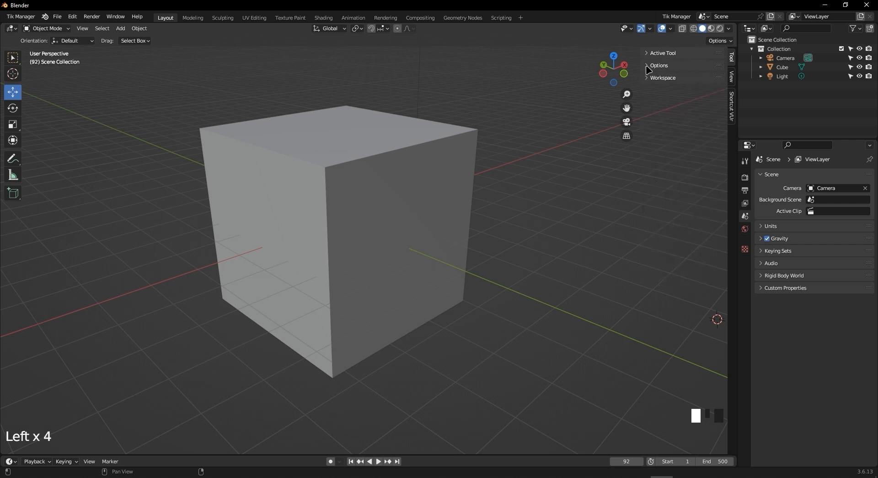
# Select the remaining cube and enlarge the timeline area beneath the 3D viewport
pyautogui.click(373, 157)
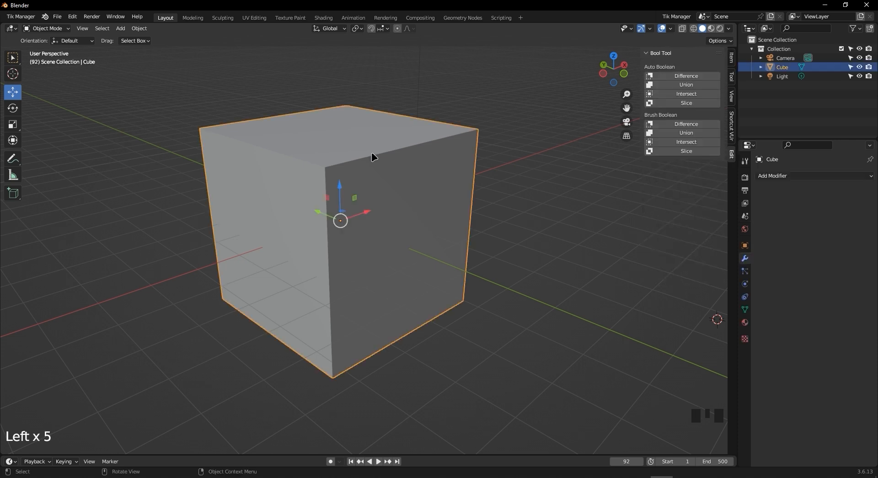
pyautogui.scroll(-2, 511, 183)
pyautogui.moveTo(232, 120); pyautogui.dragTo(387, 129, button='middle')
pyautogui.moveTo(498, 154); pyautogui.dragTo(419, 151, button='middle')
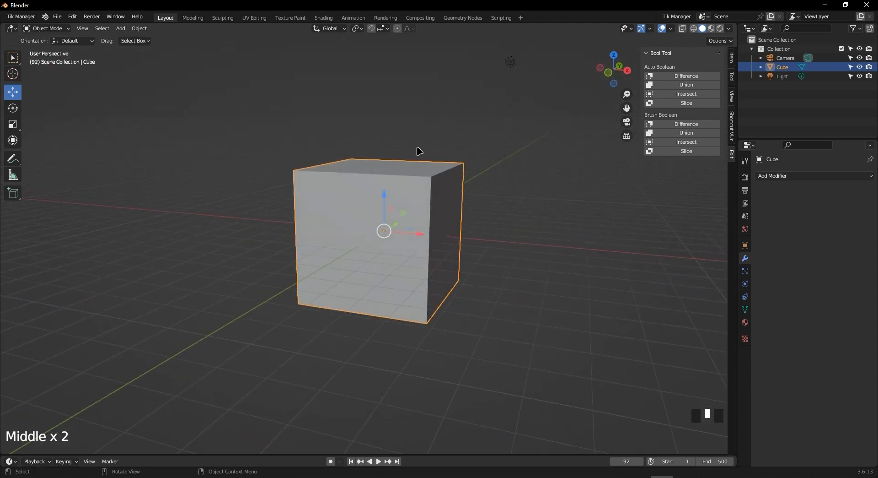
pyautogui.keyDown('shift'); pyautogui.moveTo(476, 372); pyautogui.dragTo(422, 340, button='middle'); pyautogui.keyUp('shift')
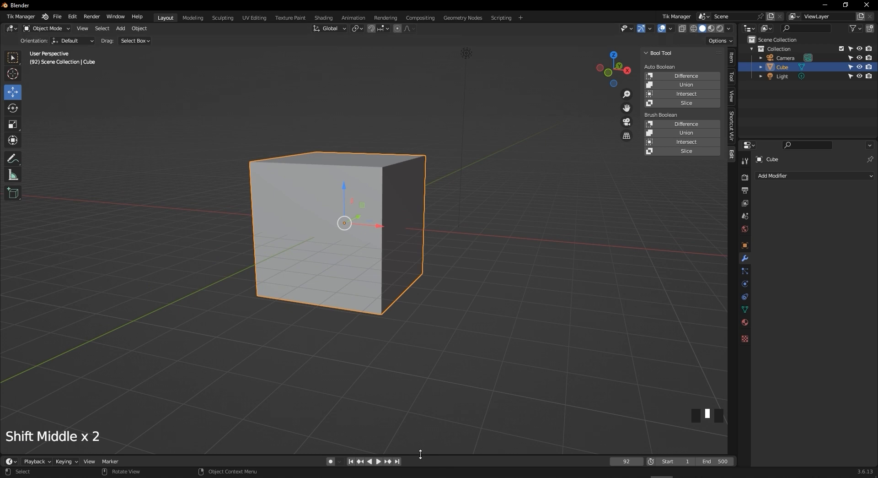
pyautogui.moveTo(421, 454); pyautogui.dragTo(416, 367)
pyautogui.moveTo(475, 372); pyautogui.dragTo(468, 419)
# Delete every object in the scene, including the camera, cube and light
pyautogui.moveTo(453, 322); pyautogui.dragTo(388, 319, button='middle')
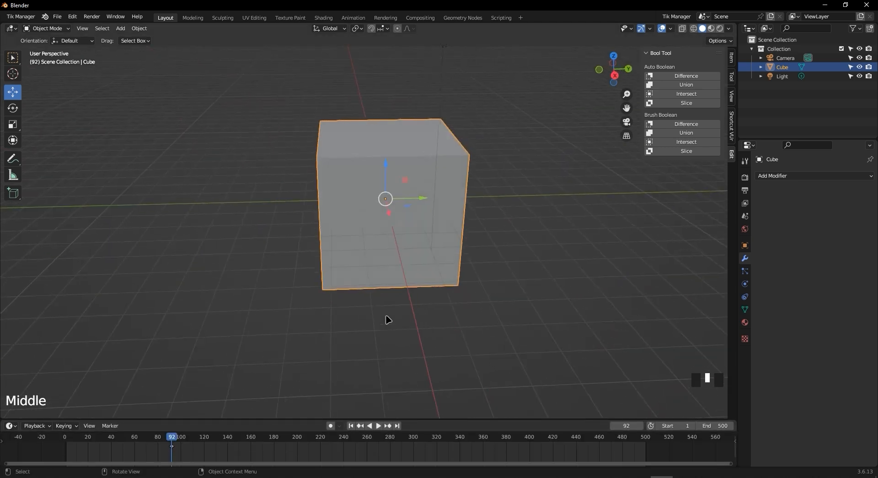
pyautogui.scroll(-3, 387, 319)
pyautogui.moveTo(488, 233); pyautogui.dragTo(465, 204, button='middle')
pyautogui.scroll(-1, 469, 205)
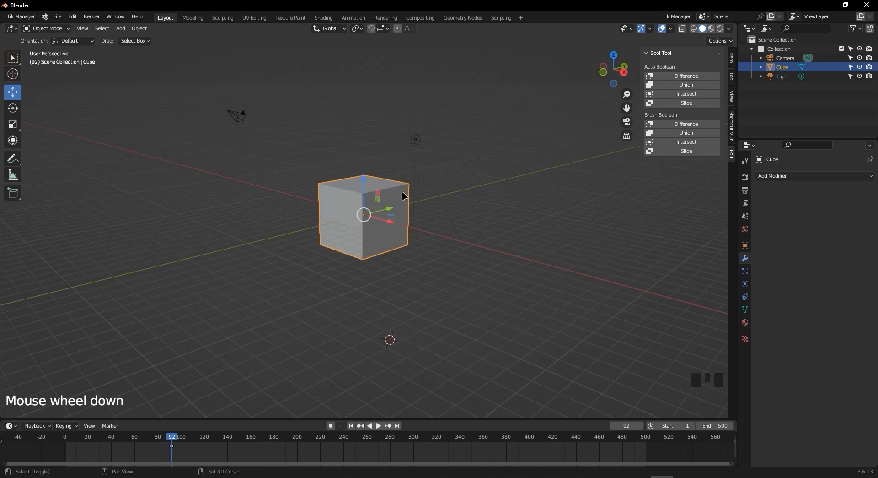
pyautogui.keyDown('shift'); pyautogui.moveTo(405, 195); pyautogui.dragTo(453, 210, button='middle'); pyautogui.keyUp('shift')
pyautogui.scroll(1, 422, 215)
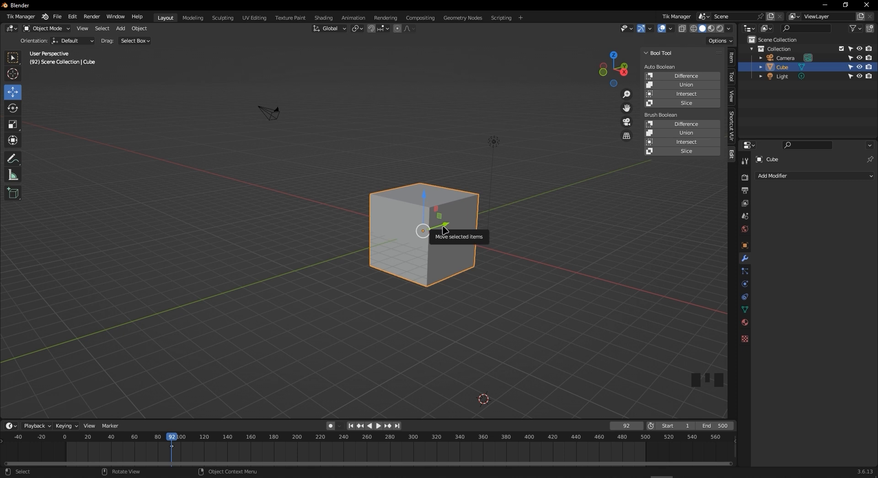
pyautogui.press('a')
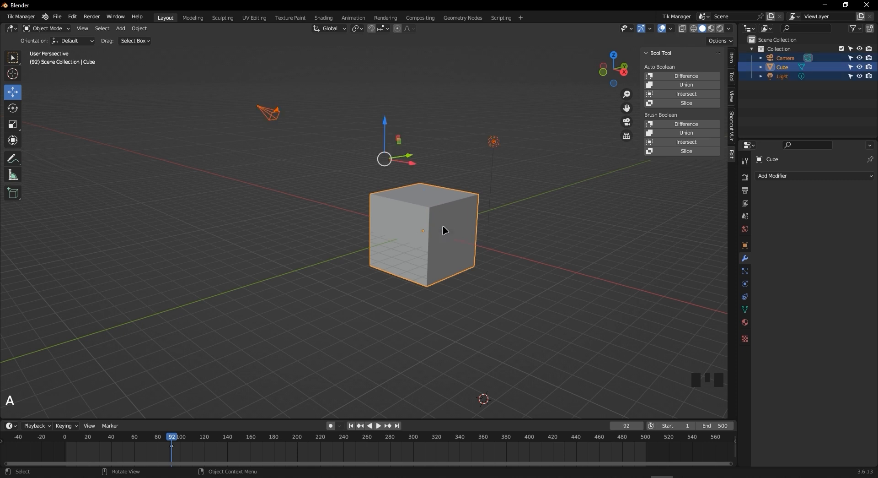
pyautogui.press('Delete')
# Add a plane mesh to the empty scene
pyautogui.keyDown('shift'); pyautogui.moveTo(455, 238); pyautogui.dragTo(419, 302, button='middle'); pyautogui.keyUp('shift')
pyautogui.scroll(1, 398, 251)
pyautogui.scroll(-1, 398, 251)
pyautogui.moveTo(490, 262); pyautogui.dragTo(447, 274, button='middle')
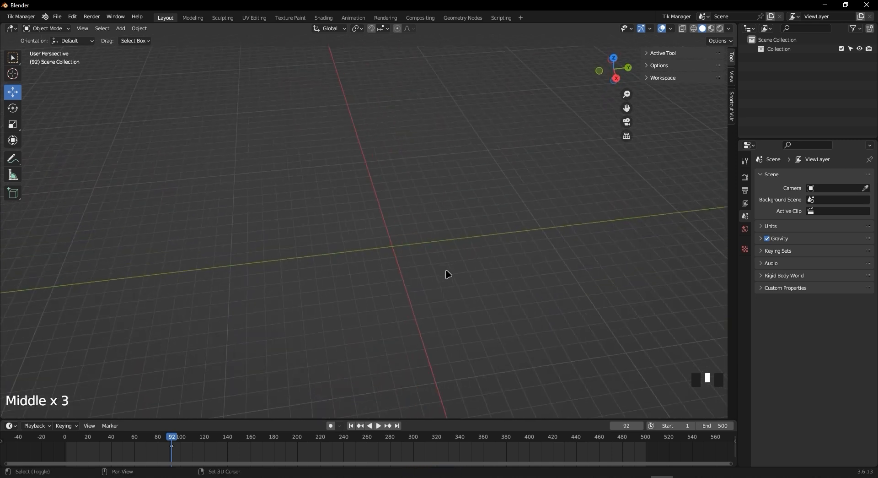
pyautogui.hotkey('shift', 'a')
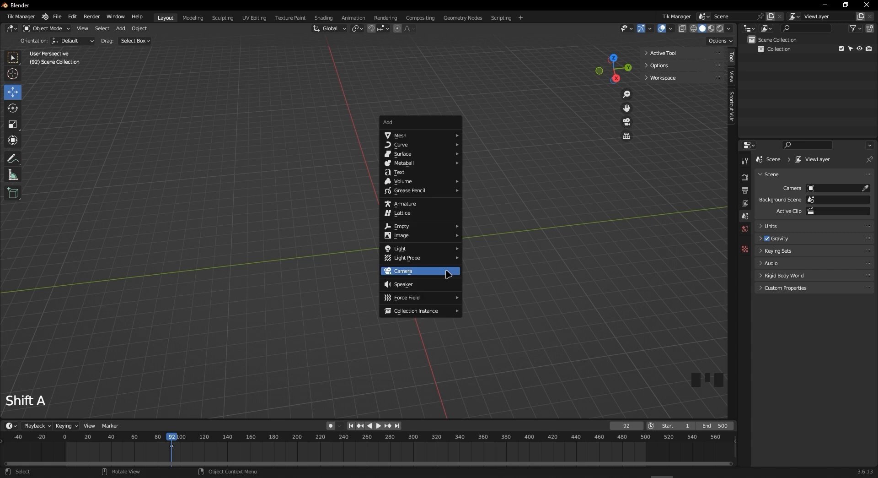
pyautogui.moveTo(432, 136)
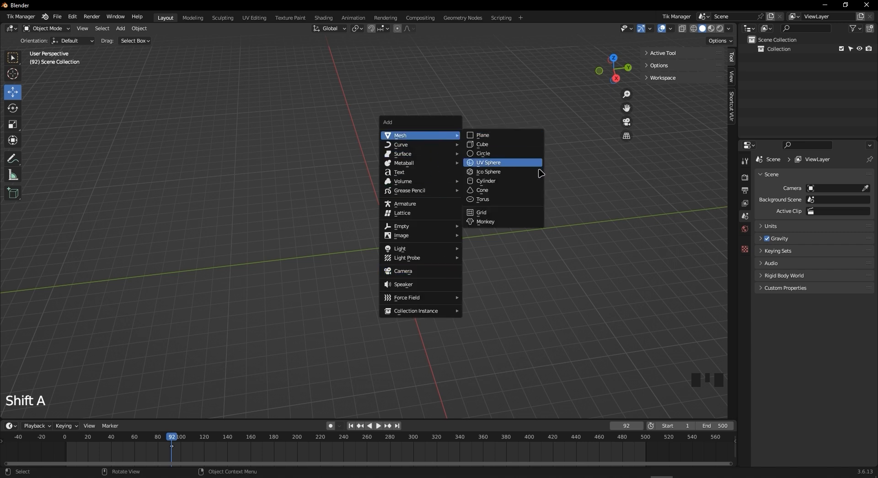
pyautogui.click(530, 135)
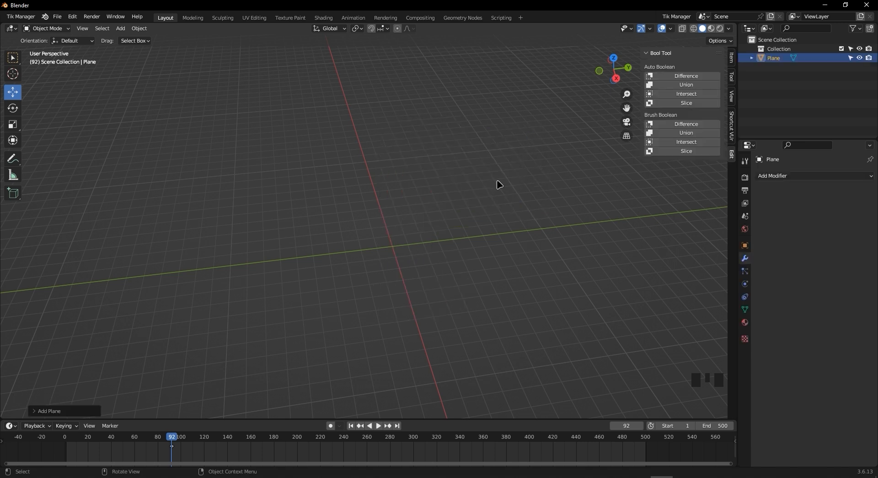
# Snap the 3D cursor to the world origin
pyautogui.scroll(-4, 437, 221)
pyautogui.scroll(5, 416, 243)
pyautogui.moveTo(416, 243); pyautogui.dragTo(355, 294, button='middle')
pyautogui.scroll(5, 257, 330)
pyautogui.scroll(-1, 202, 333)
pyautogui.moveTo(140, 373); pyautogui.dragTo(228, 349, button='middle')
pyautogui.moveTo(413, 320); pyautogui.dragTo(456, 336, button='middle')
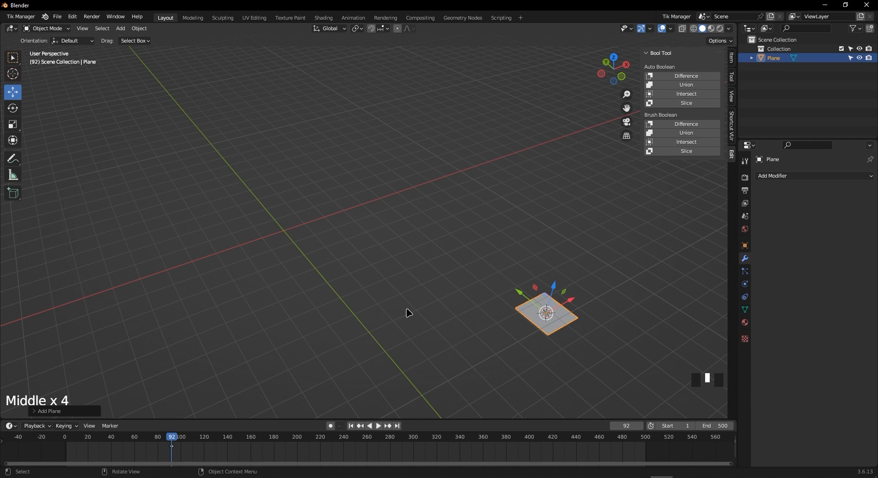
pyautogui.hotkey('shift', 's')
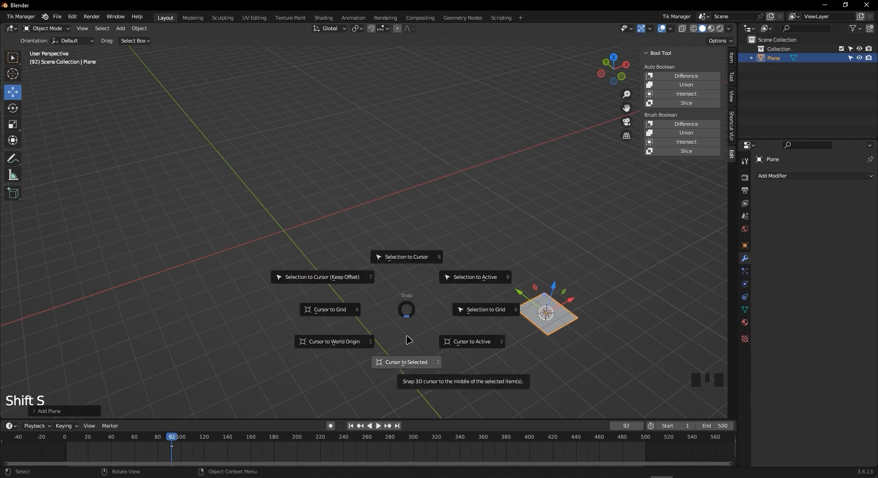
pyautogui.click(340, 343)
# Snap the selected plane to the 3D cursor at the world origin
pyautogui.moveTo(341, 251); pyautogui.dragTo(323, 239, button='middle')
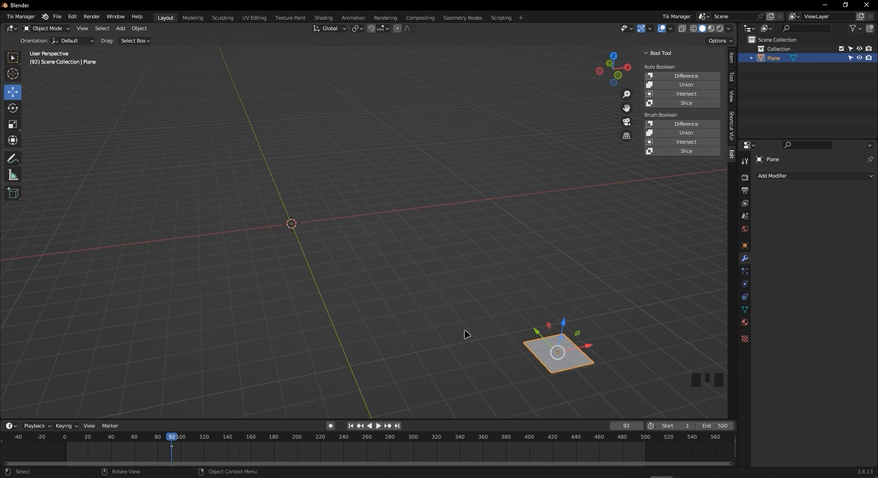
pyautogui.press('shift')
pyautogui.hotkey('shift', 's')
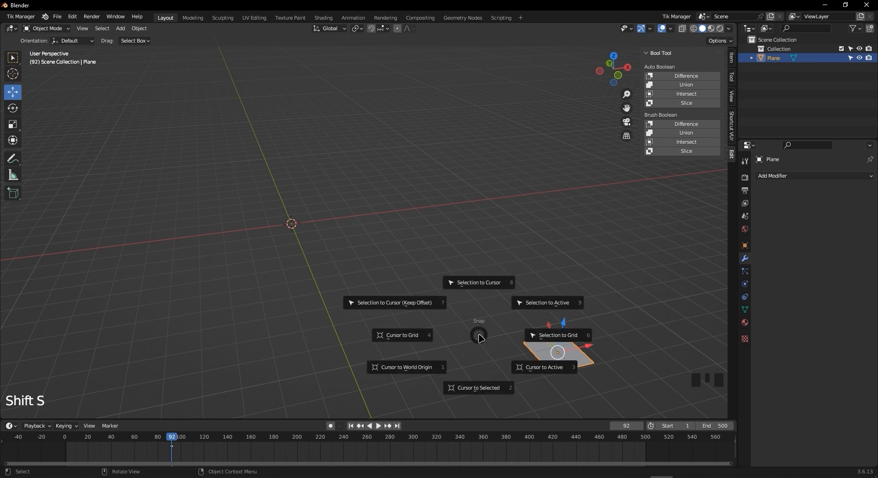
pyautogui.click(481, 284)
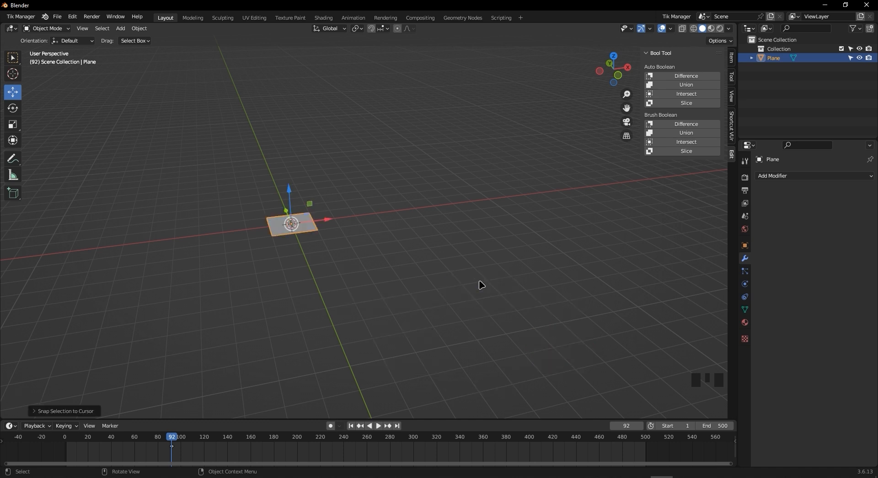
# Scale the plane up to about 26 times its size to form a large ground surface
pyautogui.moveTo(363, 273); pyautogui.dragTo(386, 232, button='middle')
pyautogui.scroll(6, 386, 232)
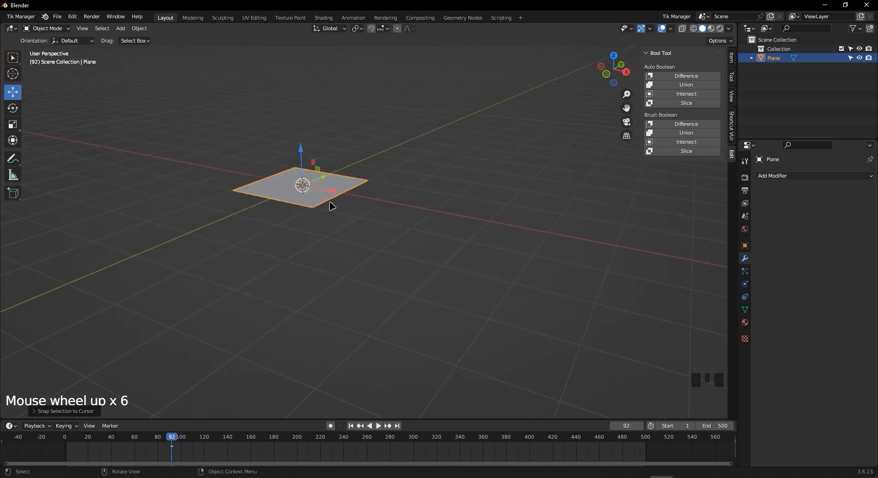
pyautogui.keyDown('shift'); pyautogui.moveTo(282, 184); pyautogui.dragTo(467, 294, button='middle'); pyautogui.keyUp('shift')
pyautogui.scroll(-12, 463, 291)
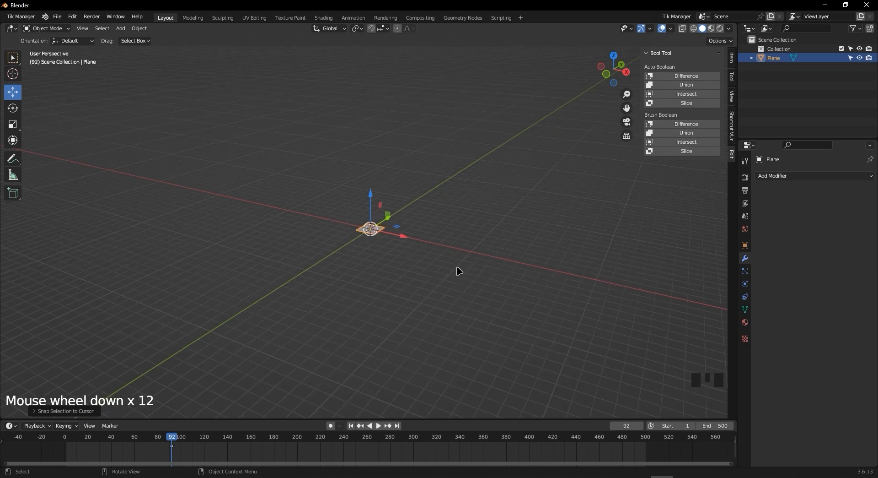
pyautogui.press('s')
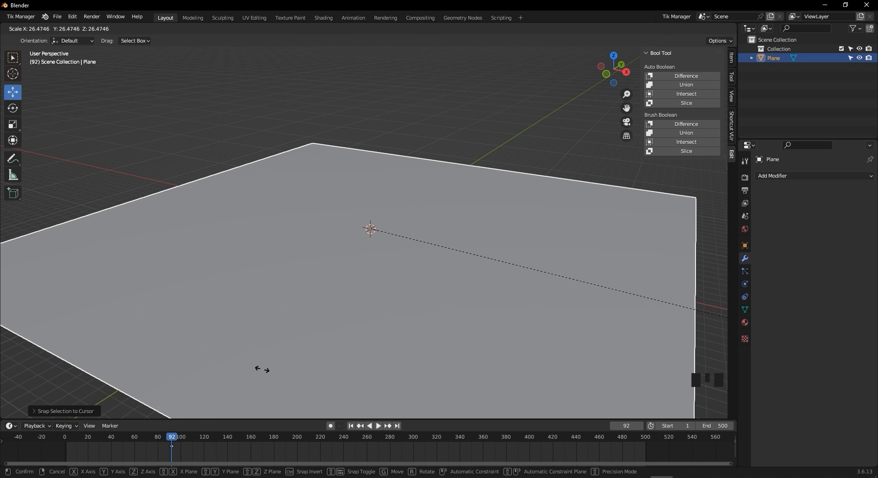
pyautogui.click(284, 367)
# Enter Edit Mode on the enlarged plane and clear its vertex selection
pyautogui.scroll(4, 247, 294)
pyautogui.scroll(2, 247, 294)
pyautogui.keyDown('shift'); pyautogui.moveTo(262, 297); pyautogui.dragTo(394, 298, button='middle'); pyautogui.keyUp('shift')
pyautogui.press('Tab')
pyautogui.click(258, 254)
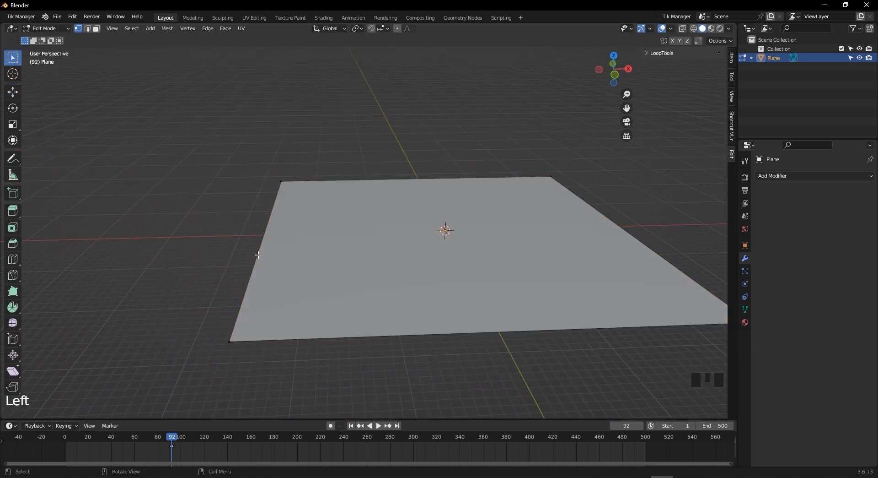
# In edge selection mode, extrude one side edge of the plane straight up along Z by about 37 m to form a wall
pyautogui.scroll(-4, 260, 261)
pyautogui.click(300, 235)
pyautogui.scroll(3, 301, 249)
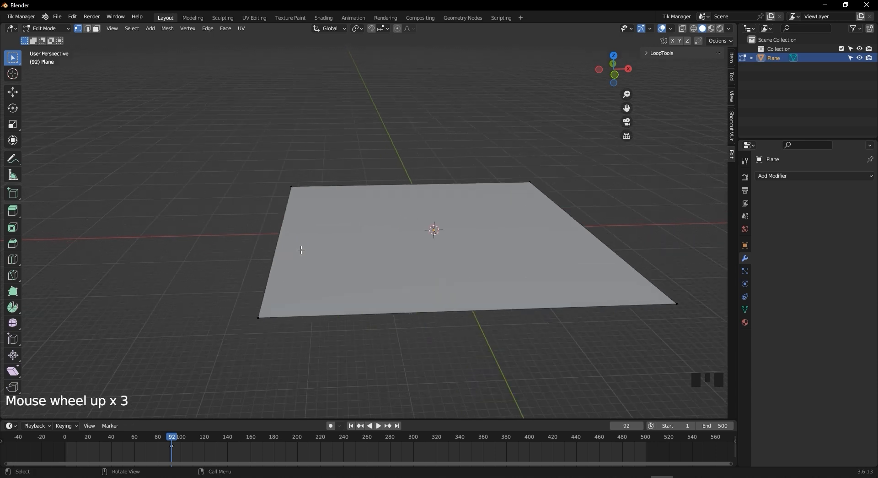
pyautogui.press('2')
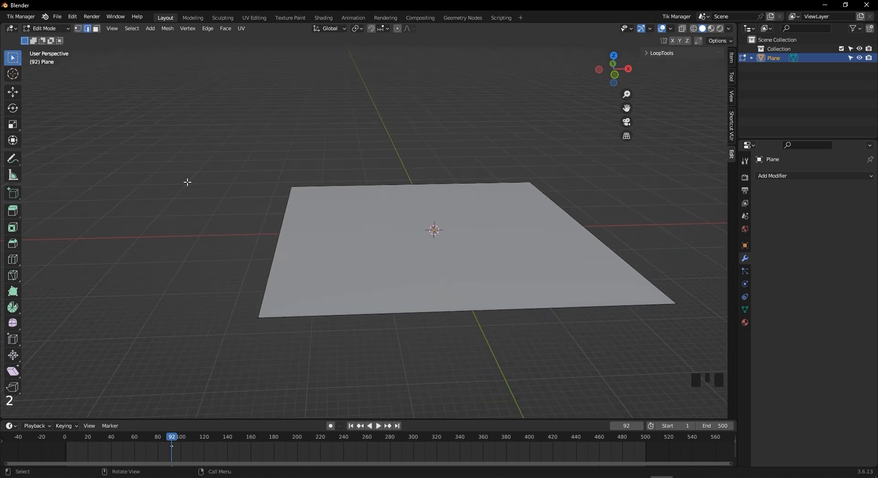
pyautogui.moveTo(226, 243); pyautogui.dragTo(311, 265)
pyautogui.moveTo(327, 281); pyautogui.dragTo(303, 288, button='middle')
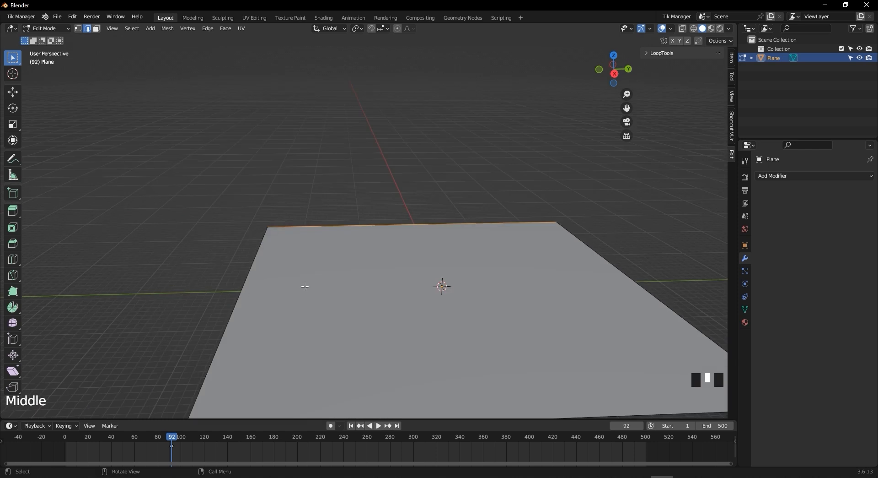
pyautogui.keyDown('shift'); pyautogui.moveTo(369, 267); pyautogui.dragTo(440, 292, button='middle'); pyautogui.keyUp('shift')
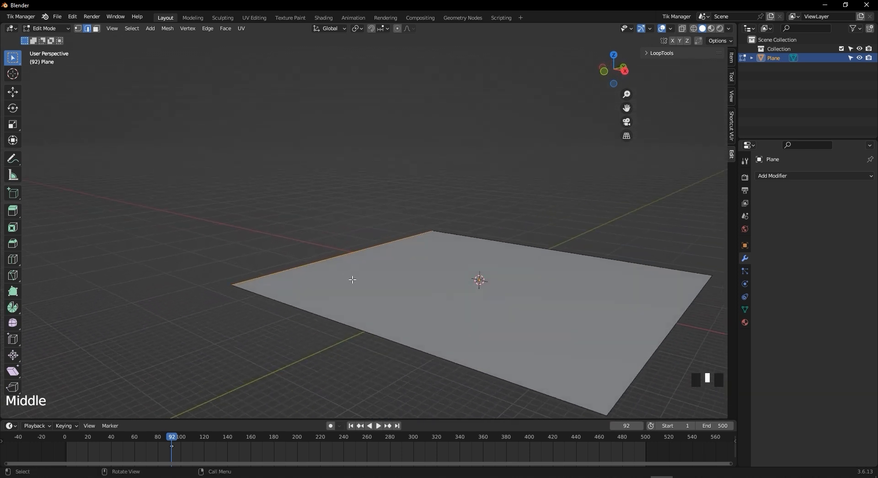
pyautogui.press('e')
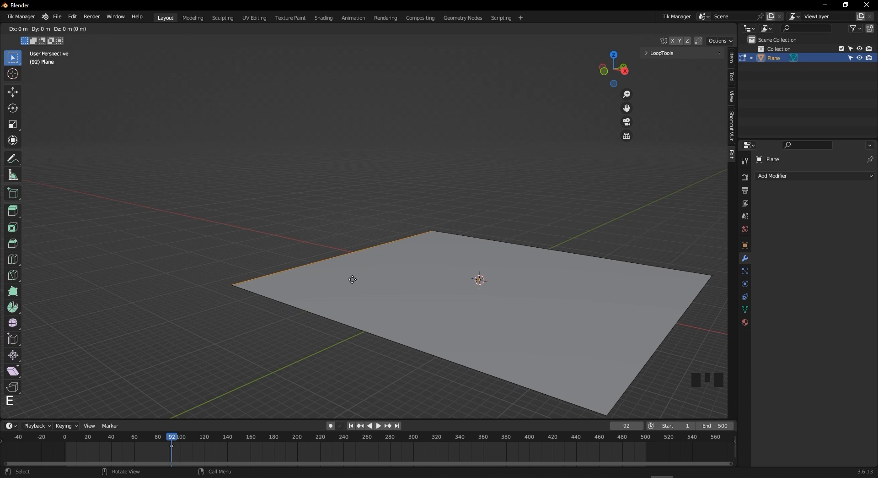
pyautogui.press('z')
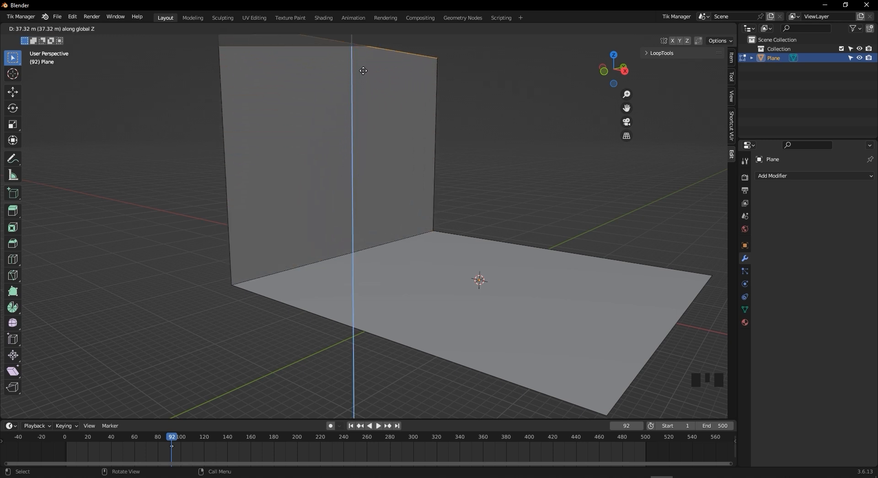
pyautogui.click(364, 67)
# Bevel the edge where the wall meets the floor with a width of about 0.328 m and 23 segments
pyautogui.scroll(-2, 408, 184)
pyautogui.keyDown('shift'); pyautogui.moveTo(407, 184); pyautogui.dragTo(408, 255, button='middle'); pyautogui.keyUp('shift')
pyautogui.scroll(3, 380, 323)
pyautogui.click(351, 290)
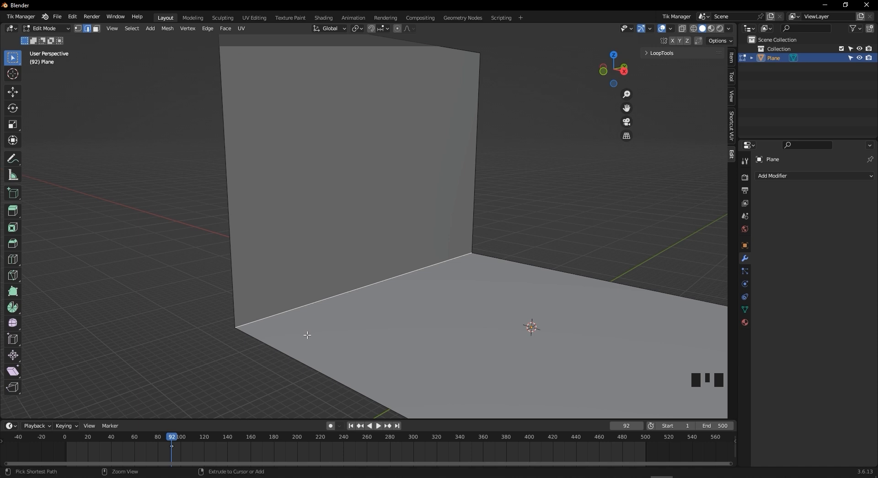
pyautogui.hotkey('ctrl', 'b')
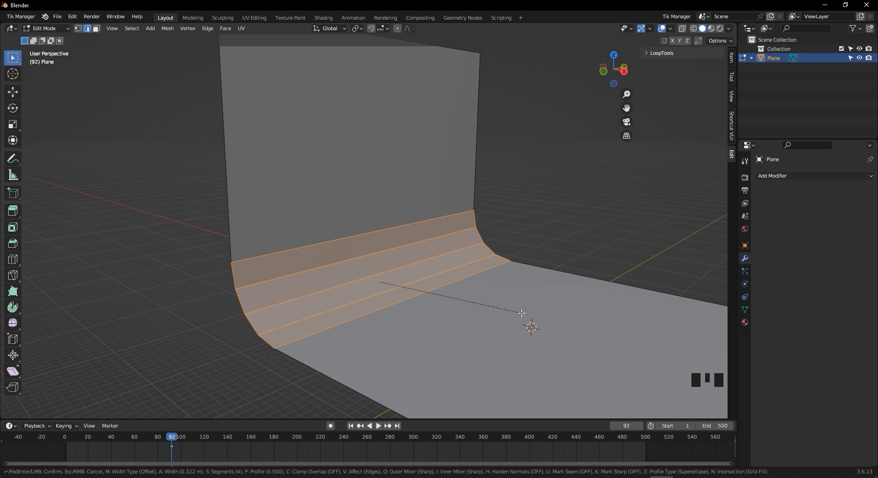
pyautogui.scroll(3, 523, 313)
pyautogui.scroll(4, 523, 313)
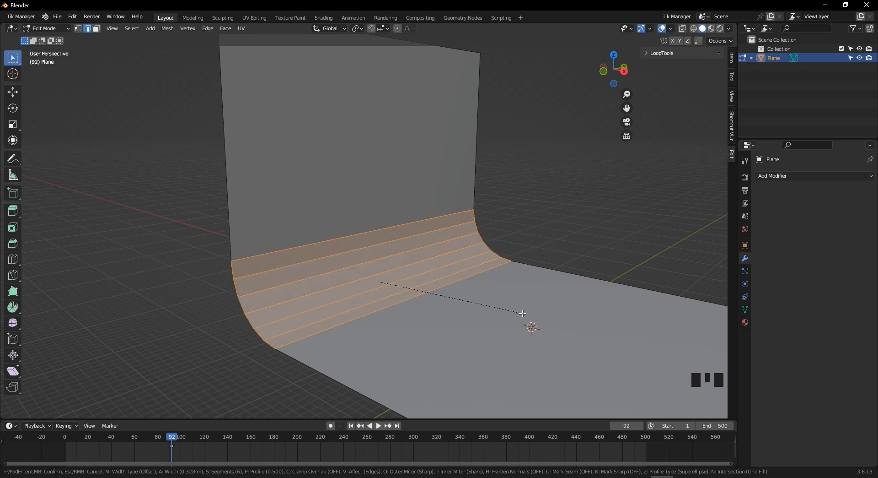
pyautogui.scroll(6, 523, 313)
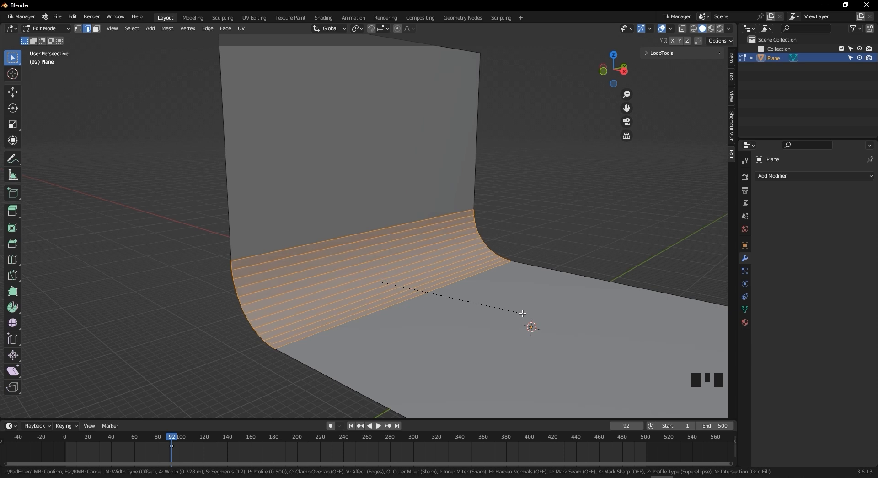
pyautogui.scroll(6, 523, 313)
pyautogui.click(523, 313)
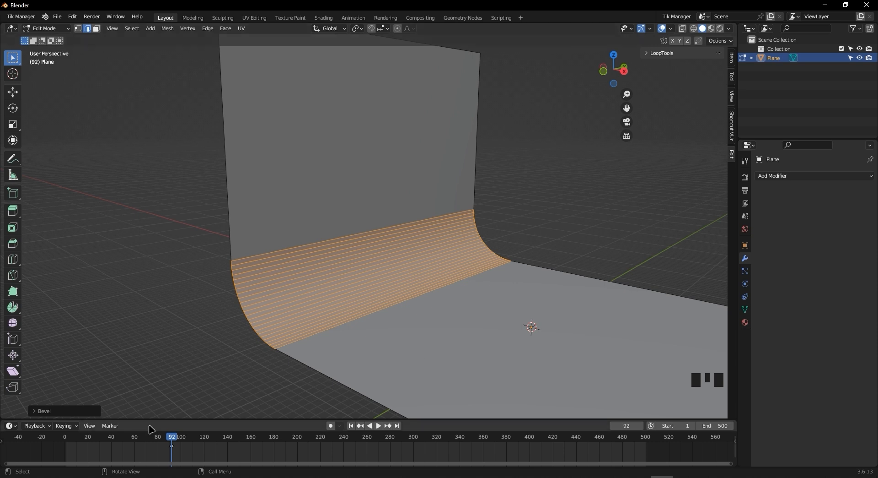
# In the bevel settings, set the shape to 0.5 and the width to about 0.278 m
pyautogui.click(36, 412)
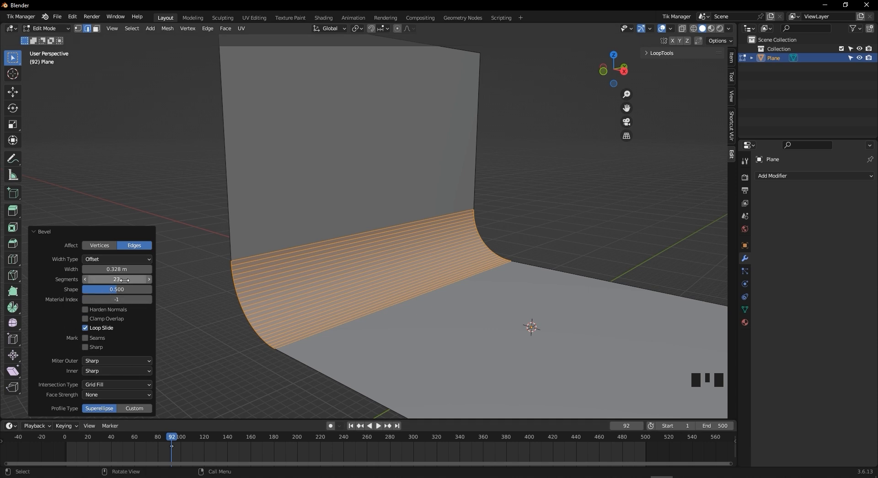
pyautogui.moveTo(109, 289)
pyautogui.mouseDown()
pyautogui.moveTo(151, 289)
pyautogui.moveTo(83, 289)
pyautogui.moveTo(133, 289)
pyautogui.moveTo(84, 289)
pyautogui.moveTo(127, 289)
pyautogui.moveTo(119, 289)
pyautogui.mouseUp()
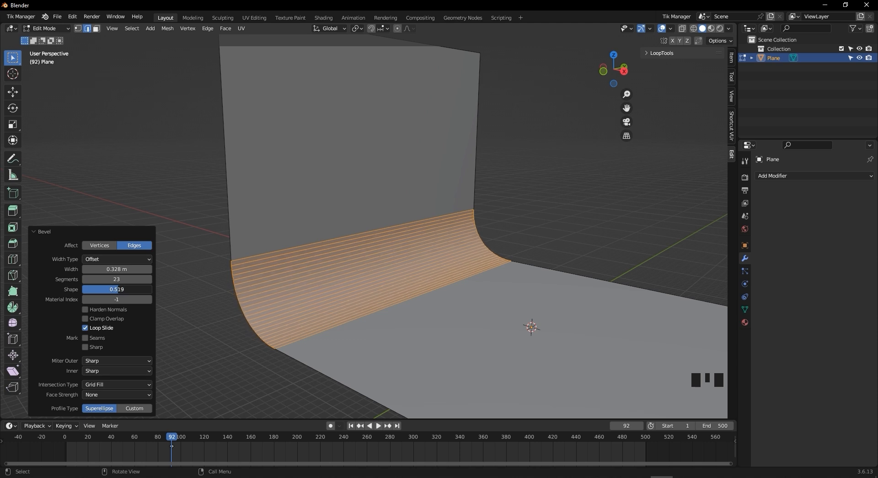
pyautogui.click(123, 290)
pyautogui.write('.5')
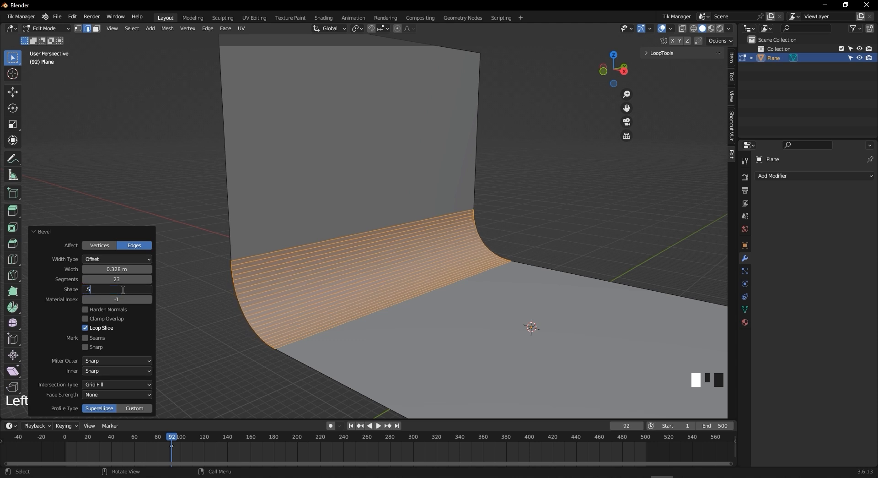
pyautogui.click(108, 274)
pyautogui.moveTo(114, 269)
pyautogui.mouseDown()
pyautogui.moveTo(124, 269)
pyautogui.moveTo(109, 269)
pyautogui.mouseUp()
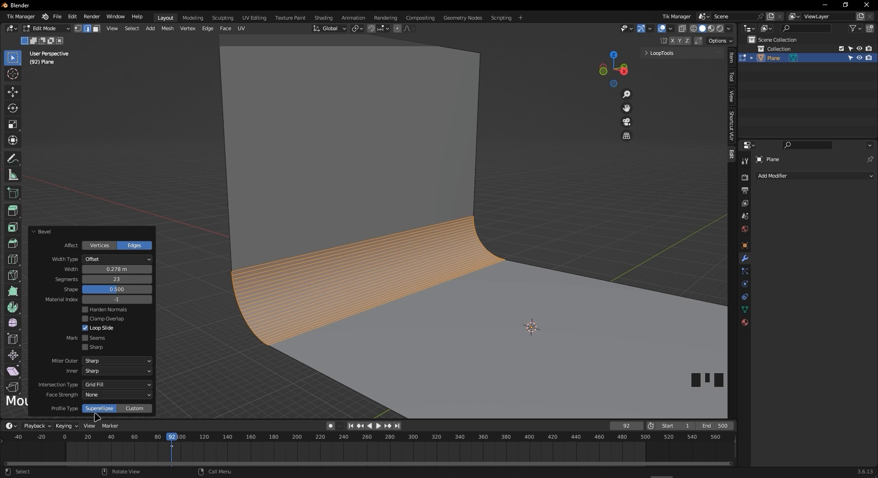
# Try a wavy custom profile curve with several control points on the bevel, then restore the Superellipse profile and collapse the settings
pyautogui.click(135, 408)
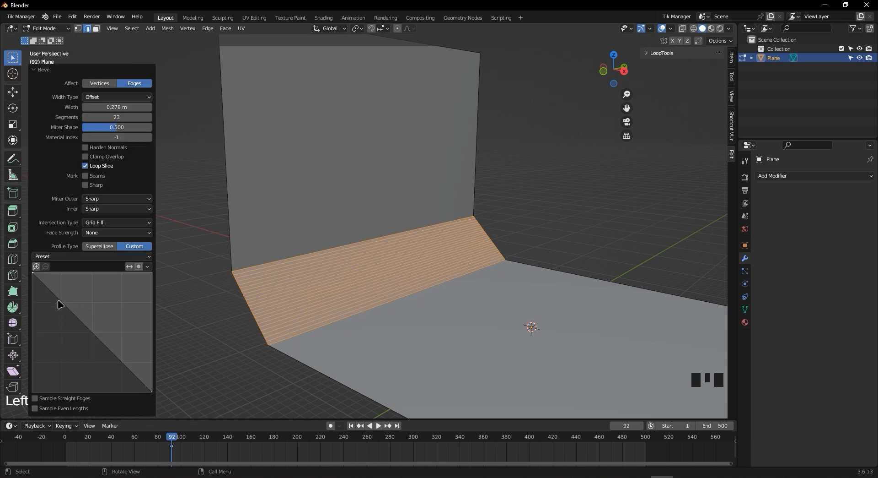
pyautogui.click(58, 301)
pyautogui.moveTo(56, 292)
pyautogui.mouseDown()
pyautogui.moveTo(94, 289)
pyautogui.moveTo(70, 331)
pyautogui.moveTo(108, 338)
pyautogui.moveTo(129, 367)
pyautogui.mouseUp()
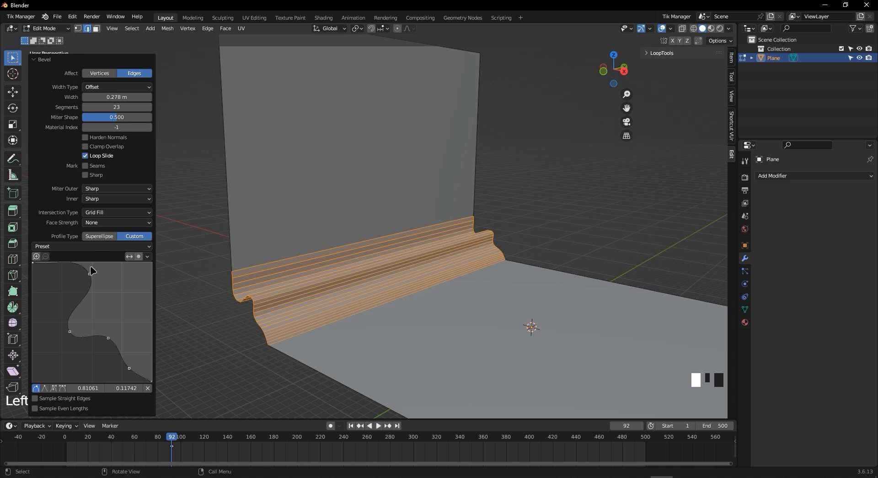
pyautogui.click(99, 236)
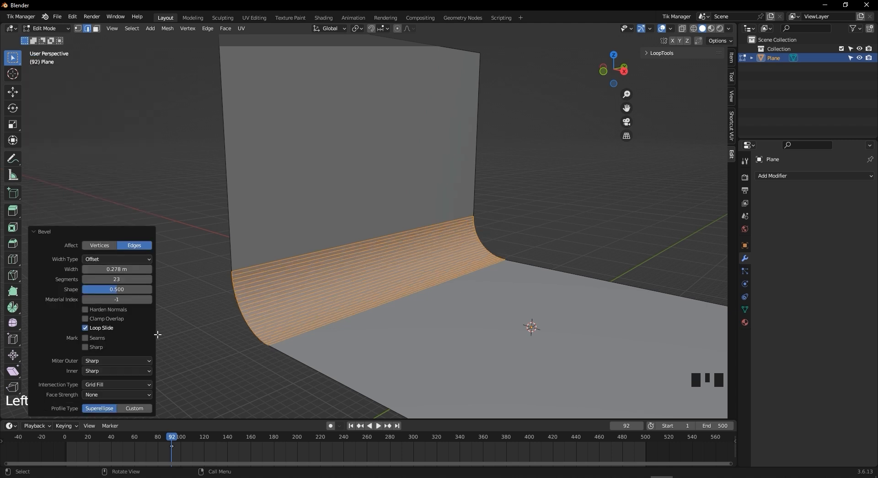
pyautogui.click(34, 232)
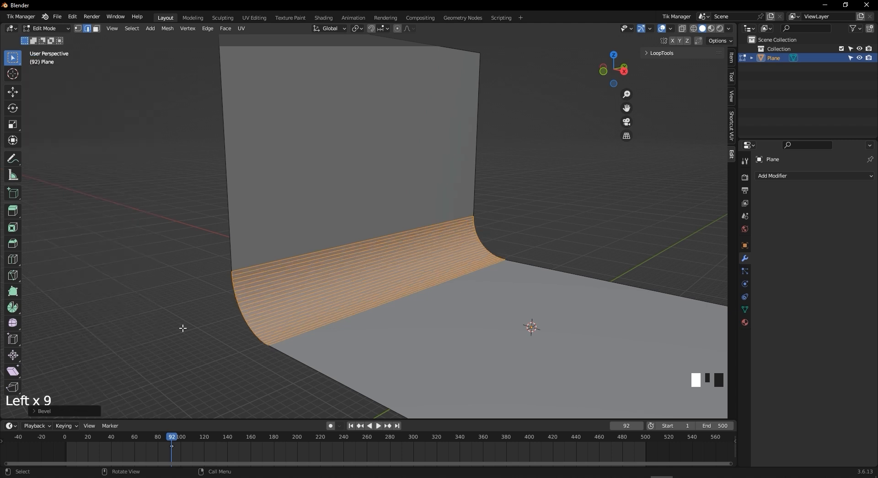
# Return to Object Mode and examine the curved bend between the floor and the wall from several angles
pyautogui.press('Tab')
pyautogui.scroll(-2, 384, 308)
pyautogui.moveTo(384, 308); pyautogui.dragTo(414, 314, button='middle')
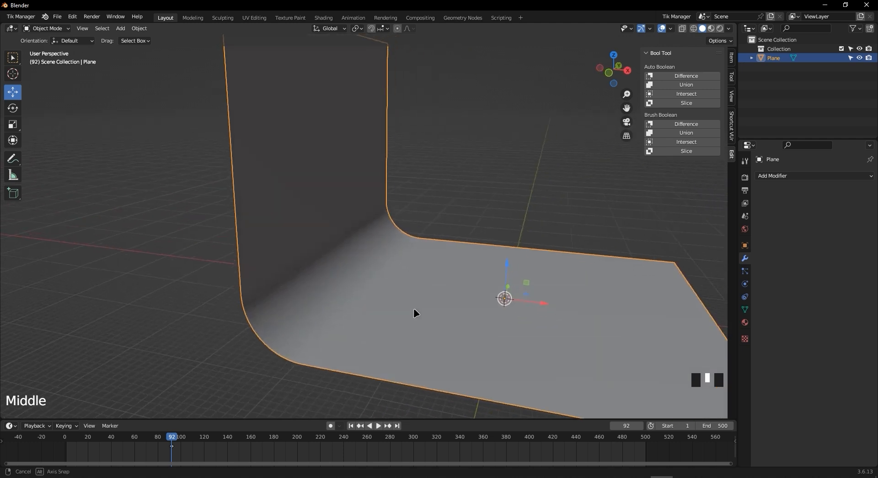
pyautogui.scroll(4, 562, 277)
pyautogui.moveTo(293, 277); pyautogui.dragTo(432, 248, button='middle')
pyautogui.scroll(-3, 349, 289)
pyautogui.scroll(3, 333, 327)
pyautogui.moveTo(333, 327); pyautogui.dragTo(408, 278, button='middle')
pyautogui.scroll(2, 396, 301)
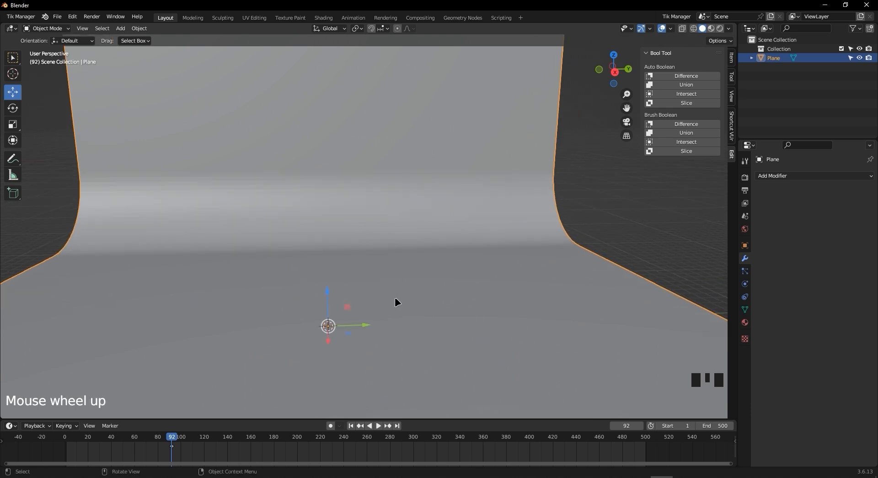
pyautogui.moveTo(375, 345); pyautogui.dragTo(349, 313, button='middle')
pyautogui.scroll(-2, 394, 328)
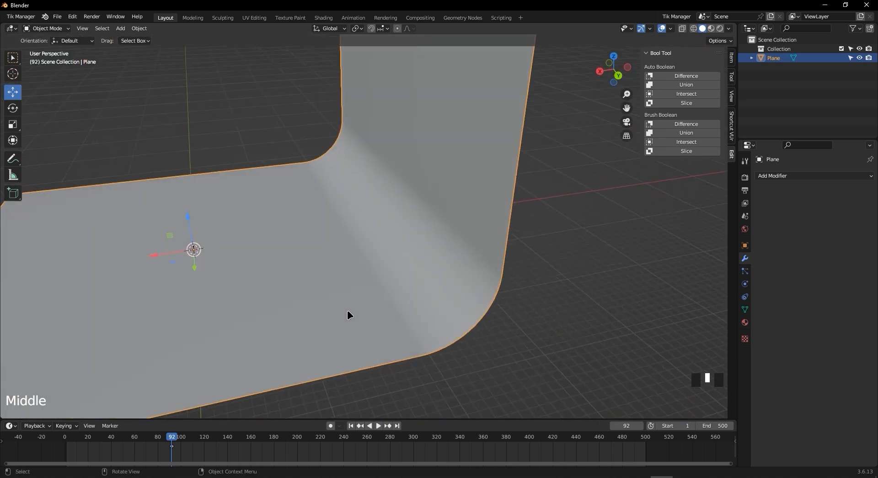
pyautogui.scroll(5, 442, 306)
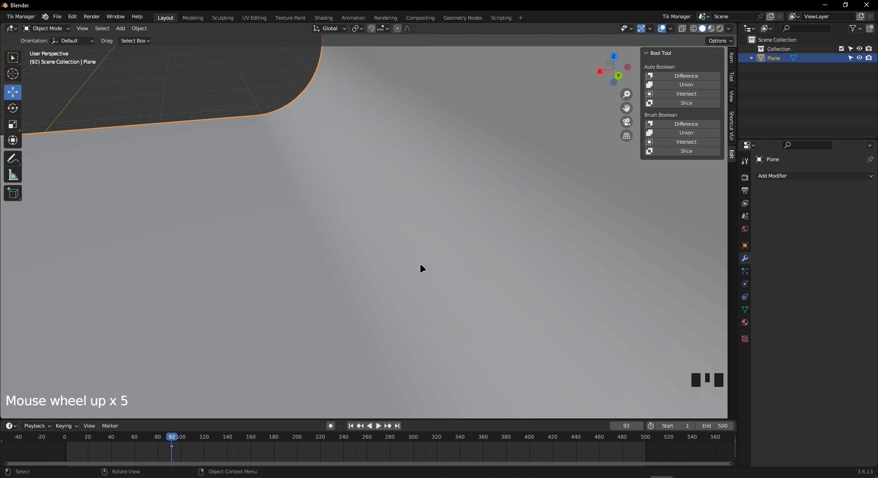
pyautogui.scroll(-4, 464, 273)
pyautogui.scroll(3, 426, 258)
pyautogui.scroll(-1, 378, 271)
pyautogui.moveTo(378, 271); pyautogui.dragTo(311, 281, button='middle')
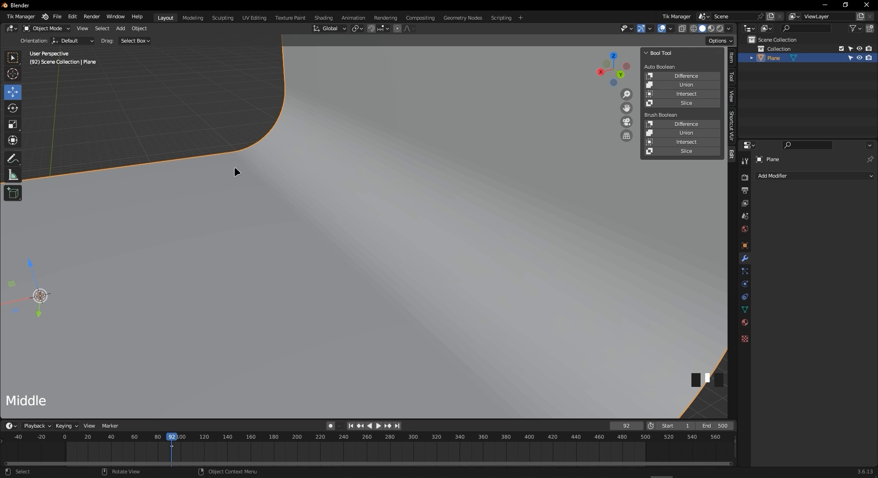
# Apply Shade Smooth to the curved backdrop plane
pyautogui.scroll(-5, 302, 259)
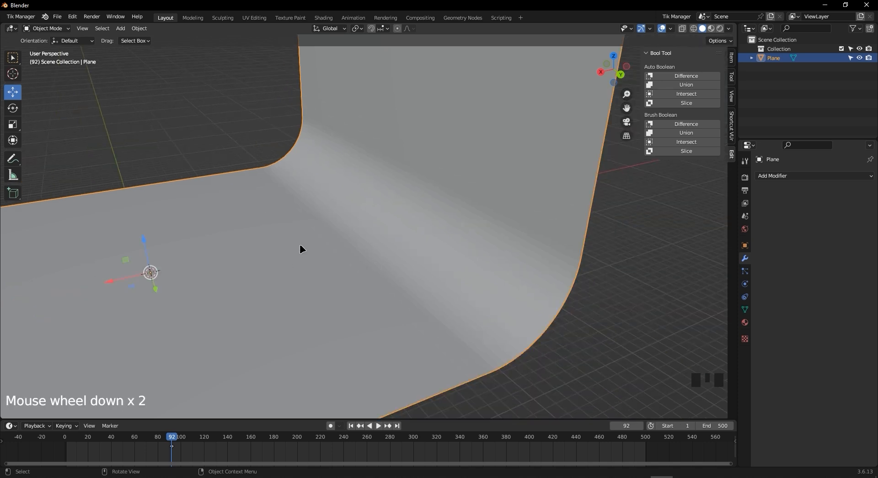
pyautogui.scroll(6, 334, 237)
pyautogui.rightClick(335, 239)
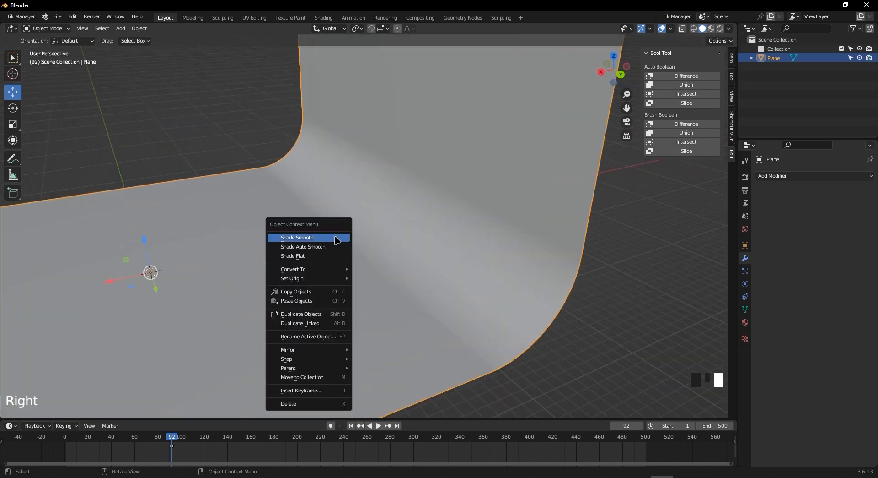
pyautogui.click(336, 238)
# Examine the smooth-shaded backdrop, checking the transition from floor to wall from the front and up close
pyautogui.moveTo(480, 270); pyautogui.dragTo(541, 262, button='middle')
pyautogui.scroll(-4, 539, 252)
pyautogui.scroll(3, 424, 278)
pyautogui.moveTo(424, 278); pyautogui.dragTo(414, 304, button='middle')
pyautogui.scroll(2, 402, 310)
pyautogui.scroll(-4, 426, 310)
pyautogui.scroll(5, 379, 328)
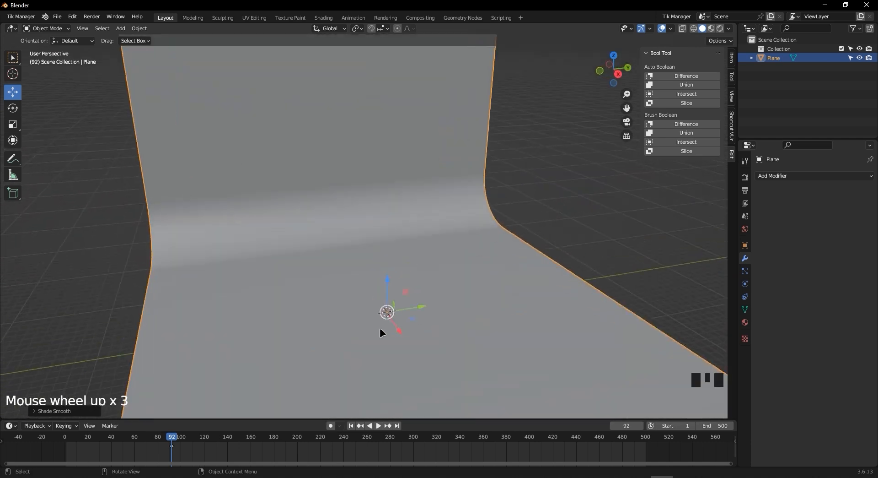
pyautogui.moveTo(421, 336); pyautogui.dragTo(359, 306, button='middle')
pyautogui.scroll(1, 428, 326)
pyautogui.scroll(4, 372, 304)
pyautogui.scroll(-2, 374, 348)
pyautogui.scroll(1, 311, 316)
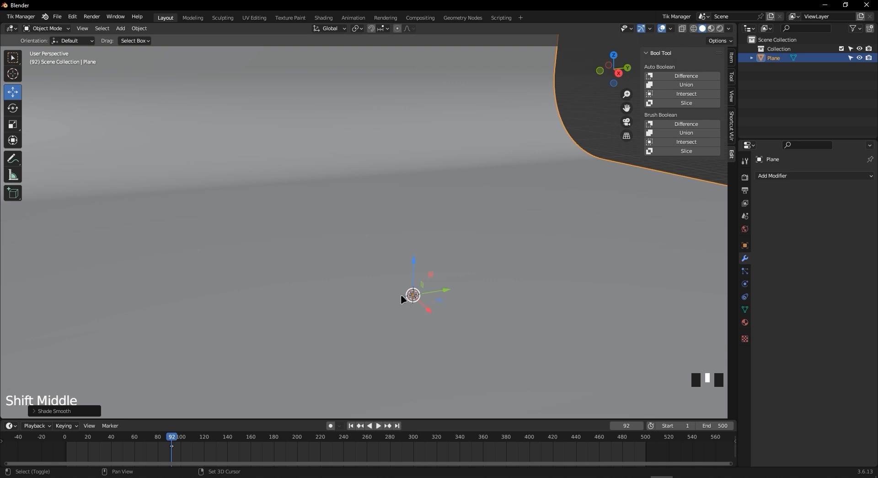
# Add a UV sphere at the world origin and raise it along Z so it sits above the floor
pyautogui.hotkey('shift', 'a')
pyautogui.moveTo(386, 280)
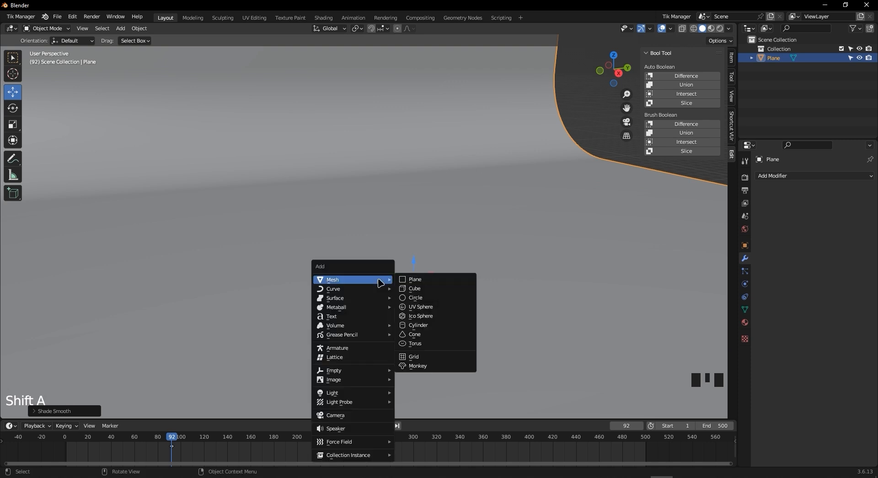
pyautogui.click(458, 311)
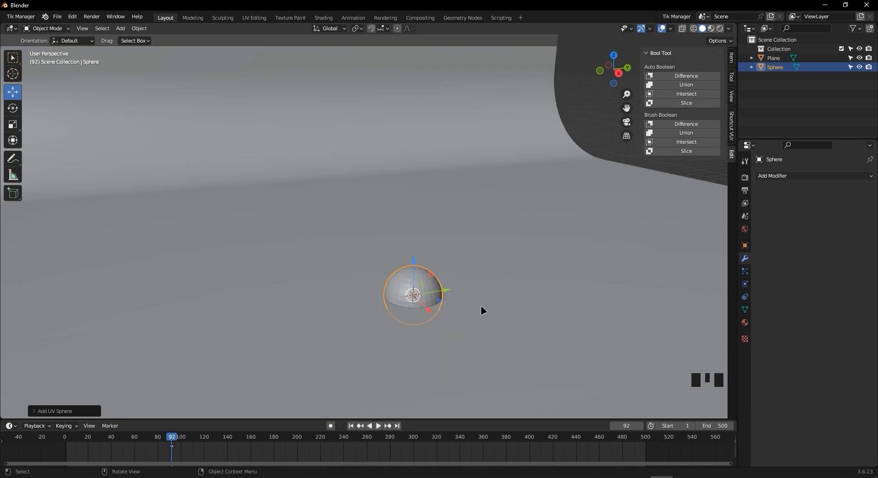
pyautogui.press('g')
pyautogui.press('z')
pyautogui.click(482, 274)
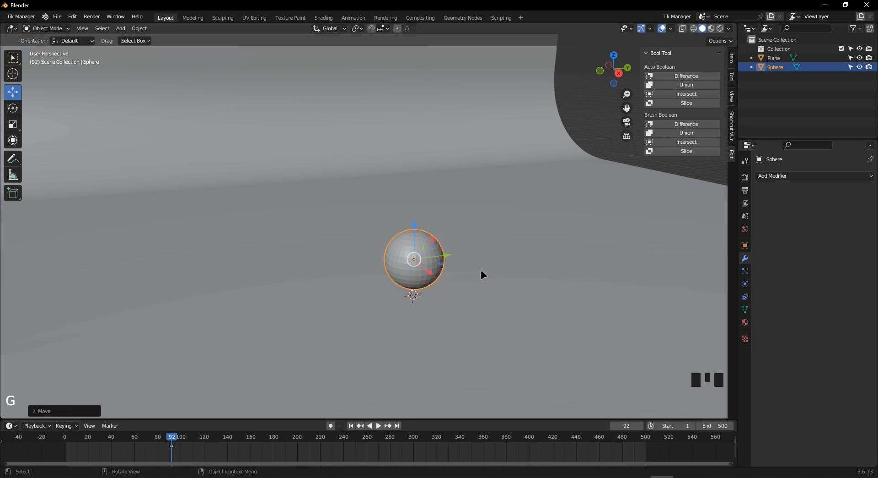
# Apply Shade Smooth to the sphere
pyautogui.scroll(-4, 488, 291)
pyautogui.moveTo(487, 292); pyautogui.dragTo(465, 296, button='middle')
pyautogui.scroll(3, 371, 273)
pyautogui.scroll(-3, 375, 292)
pyautogui.scroll(2, 293, 245)
pyautogui.keyDown('shift'); pyautogui.moveTo(292, 246); pyautogui.dragTo(379, 268, button='middle'); pyautogui.keyUp('shift')
pyautogui.scroll(2, 379, 268)
pyautogui.rightClick(434, 289)
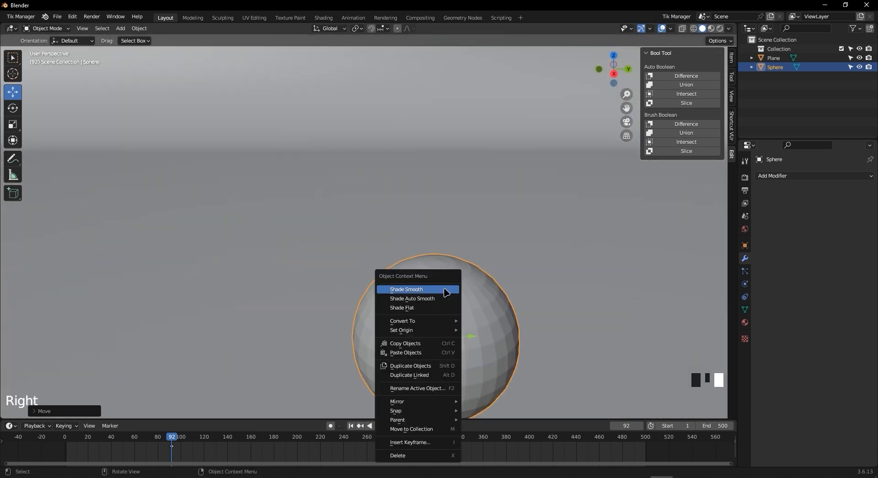
pyautogui.click(444, 289)
# Add a camera to the scene at the 3D cursor
pyautogui.scroll(-3, 459, 308)
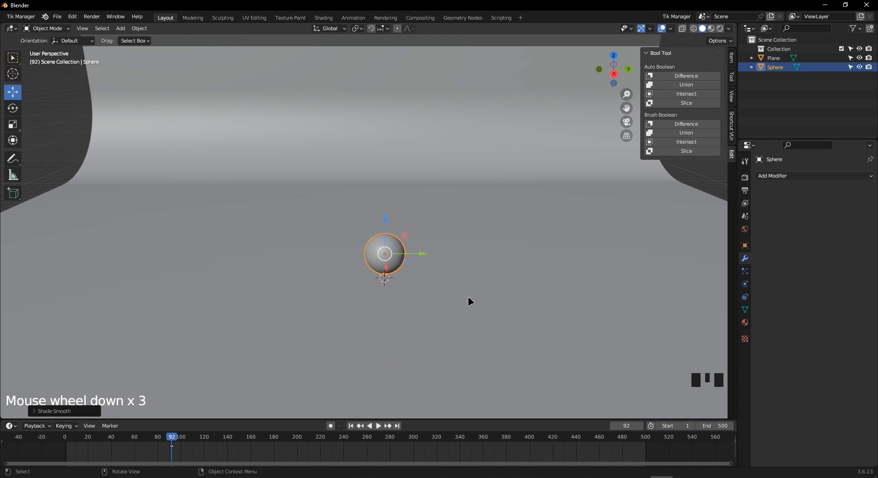
pyautogui.hotkey('shift', 'a')
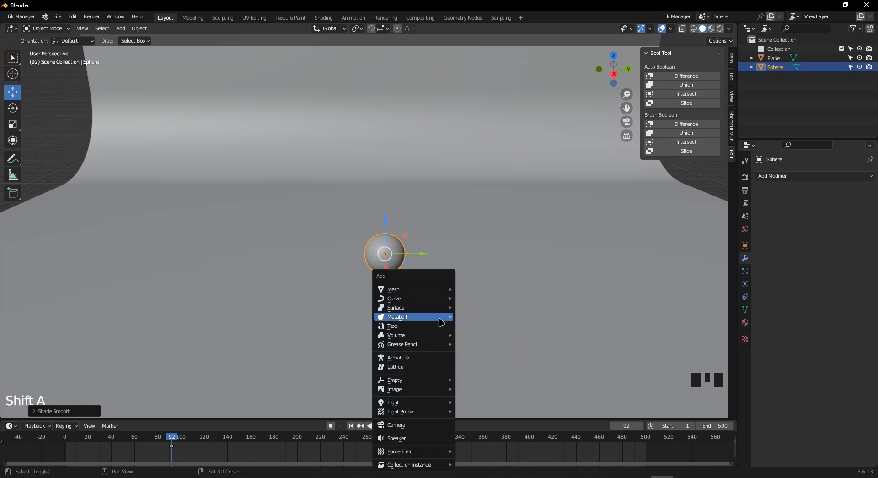
pyautogui.click(430, 424)
pyautogui.moveTo(414, 297); pyautogui.dragTo(314, 293, button='middle')
pyautogui.scroll(2, 135, 183)
pyautogui.scroll(1, 291, 258)
pyautogui.scroll(-2, 270, 287)
pyautogui.press('g')
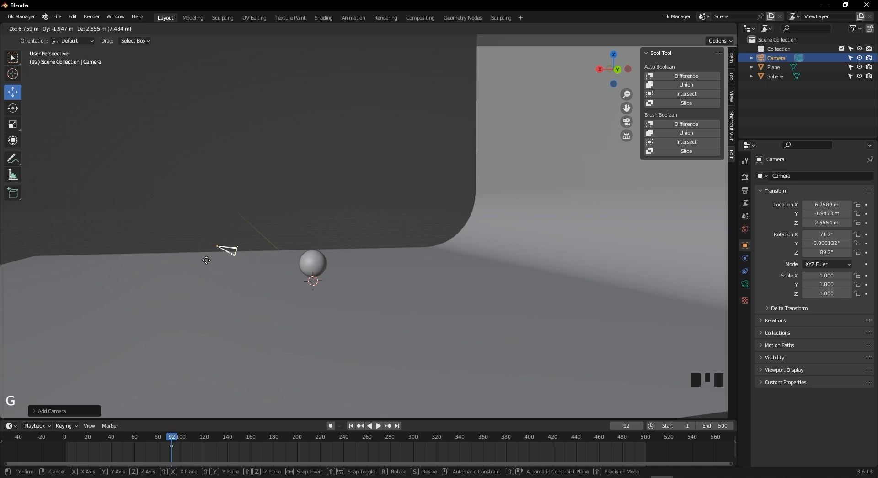
pyautogui.rightClick(221, 241)
pyautogui.moveTo(283, 287); pyautogui.dragTo(402, 302, button='middle')
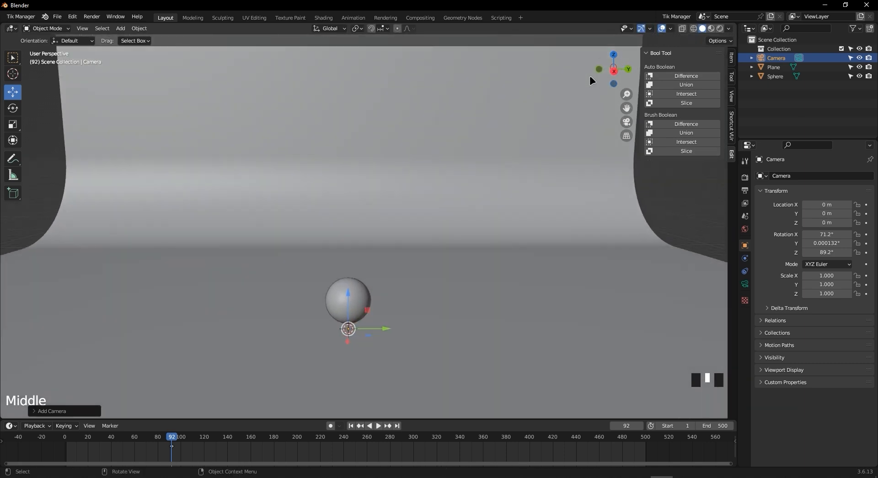
# Lock the camera to the view and look at the scene through the camera
pyautogui.click(732, 96)
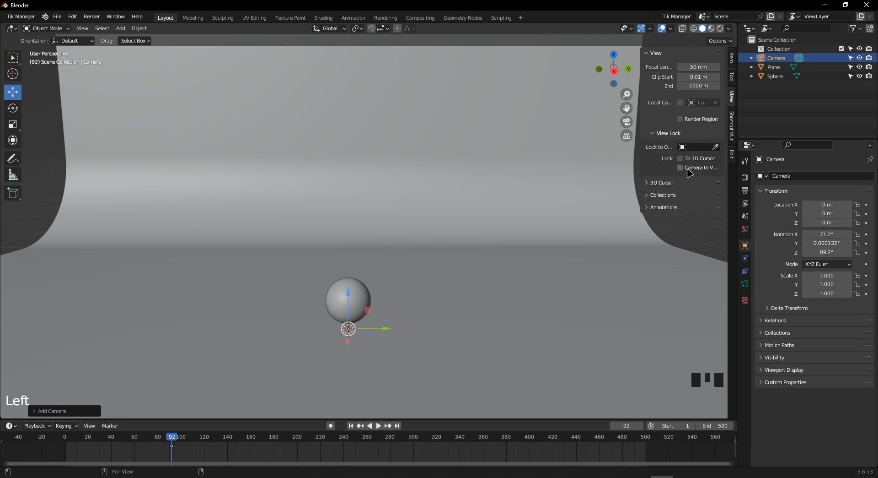
pyautogui.moveTo(638, 159); pyautogui.dragTo(508, 161)
pyautogui.click(622, 169)
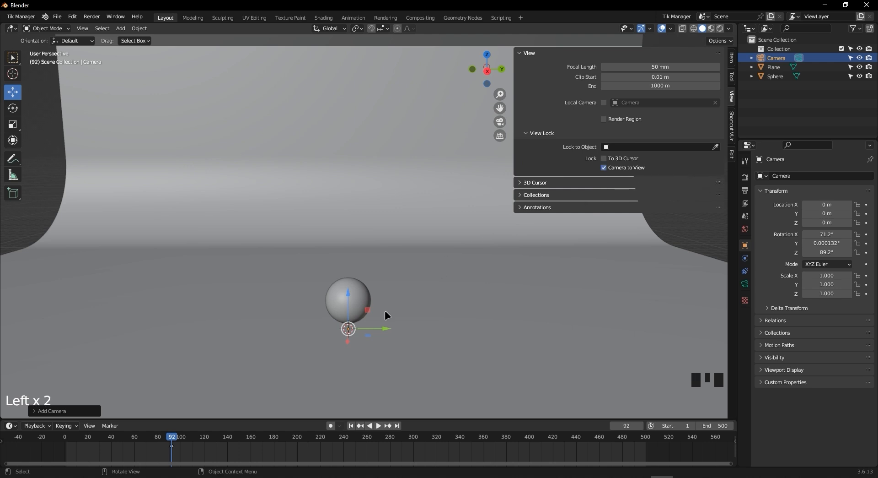
pyautogui.click(500, 121)
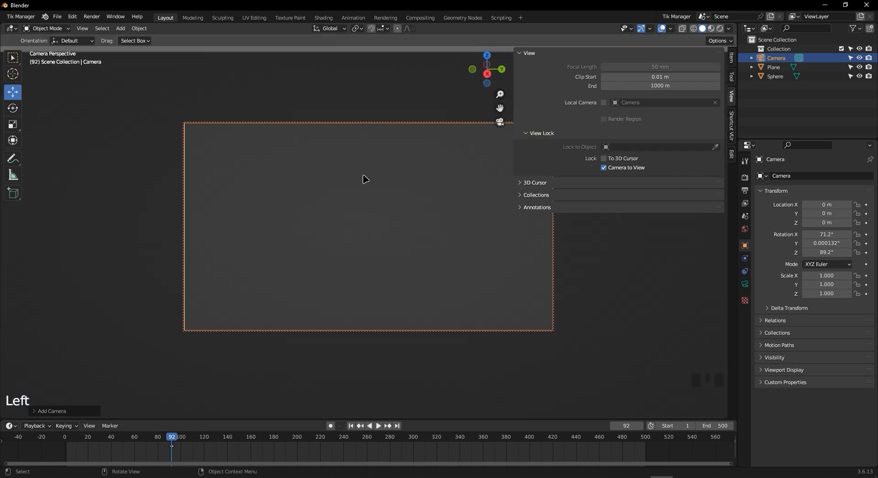
# Frame the sphere at an angle by navigating with the locked camera, and turn the Camera to View lock off
pyautogui.keyDown('shift'); pyautogui.moveTo(383, 196); pyautogui.dragTo(369, 237, button='middle'); pyautogui.keyUp('shift')
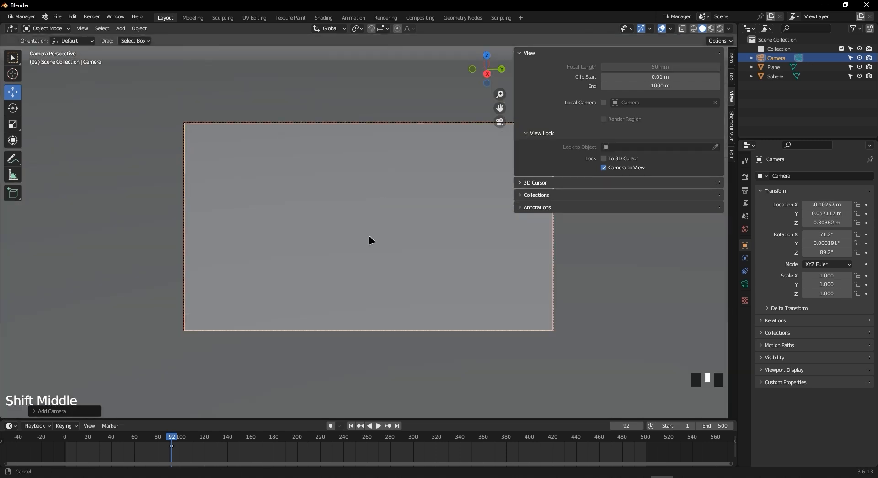
pyautogui.scroll(-2, 373, 242)
pyautogui.scroll(-2, 375, 242)
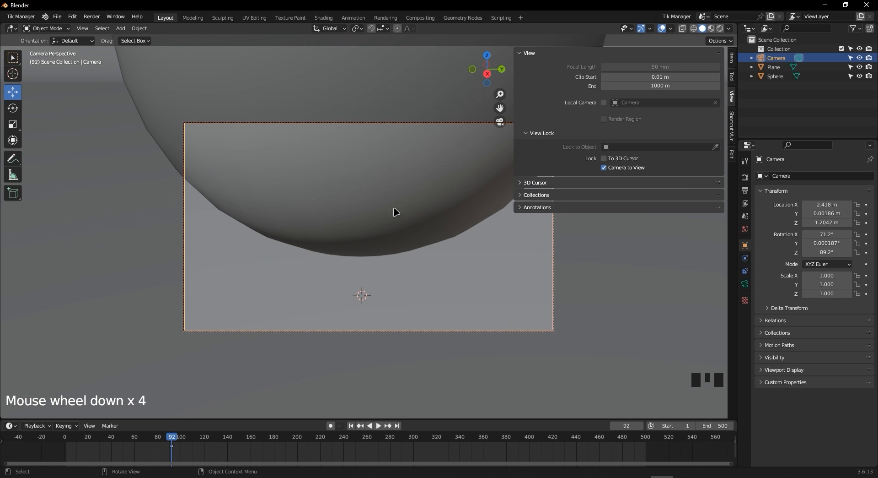
pyautogui.scroll(-1, 397, 201)
pyautogui.keyDown('shift'); pyautogui.moveTo(401, 190); pyautogui.dragTo(468, 267, button='middle'); pyautogui.keyUp('shift')
pyautogui.scroll(-1, 448, 257)
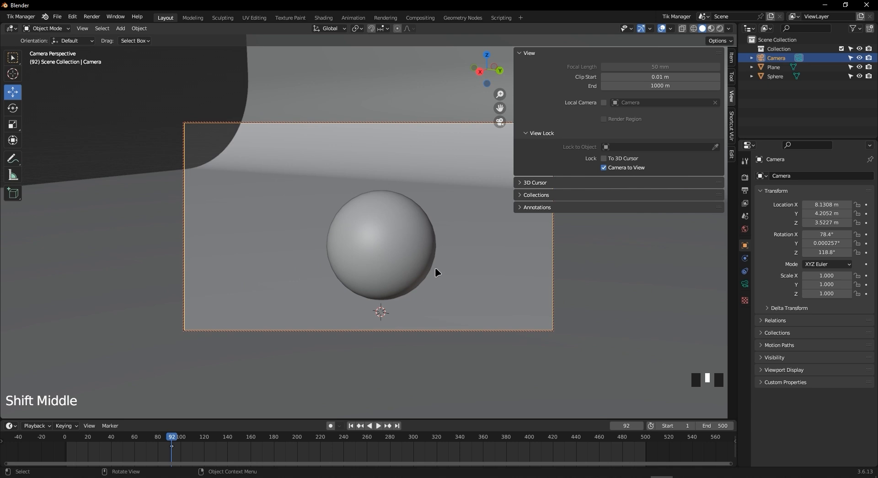
pyautogui.scroll(5, 435, 267)
pyautogui.scroll(-5, 435, 267)
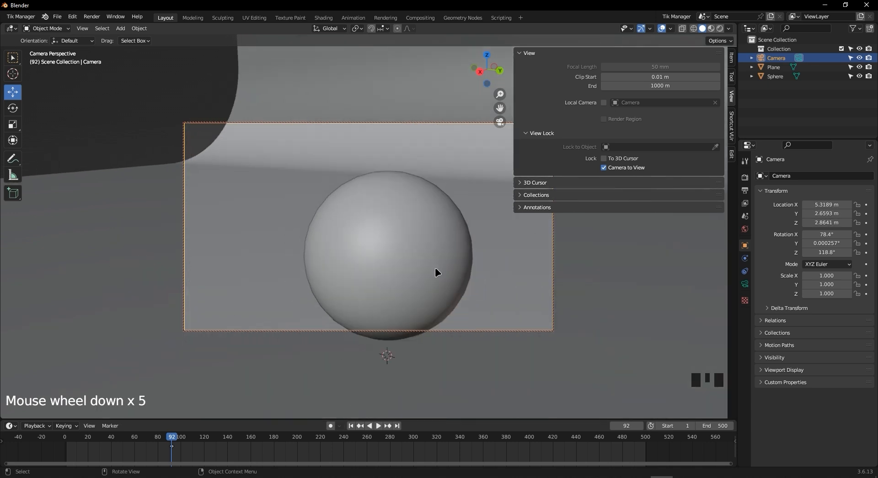
pyautogui.keyDown('shift'); pyautogui.moveTo(461, 272); pyautogui.dragTo(447, 256, button='middle'); pyautogui.keyUp('shift')
pyautogui.scroll(-2, 448, 256)
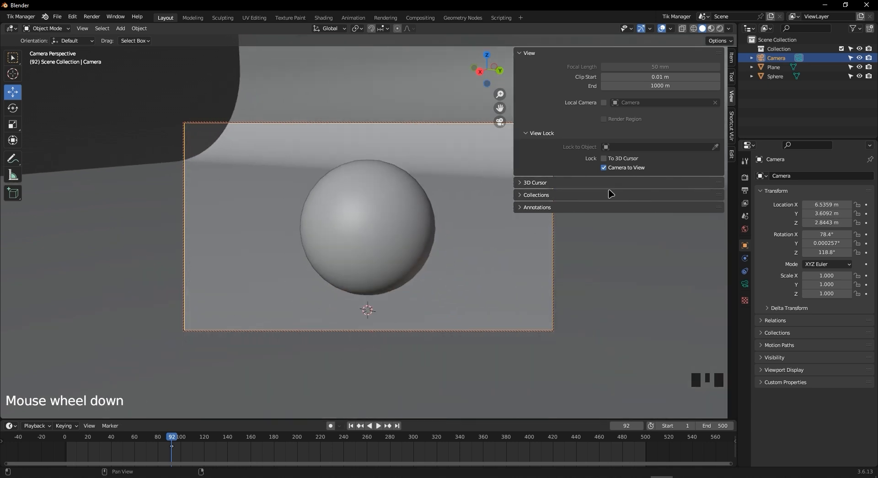
pyautogui.click(604, 167)
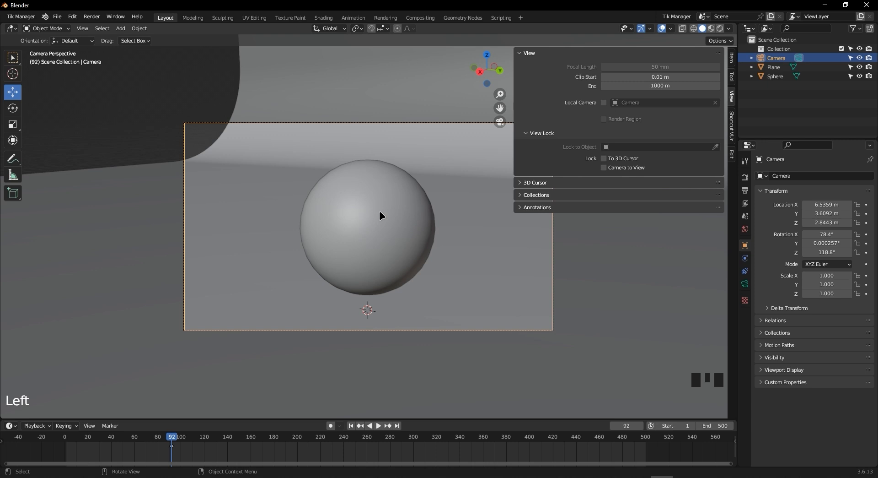
# Leave the camera view, reframe the sphere against the backdrop, and align the camera to that viewpoint
pyautogui.press('KP_0')
pyautogui.scroll(-5, 378, 215)
pyautogui.scroll(1, 439, 216)
pyautogui.moveTo(438, 216); pyautogui.dragTo(418, 288, button='middle')
pyautogui.scroll(3, 345, 263)
pyautogui.scroll(2, 471, 281)
pyautogui.scroll(2, 410, 285)
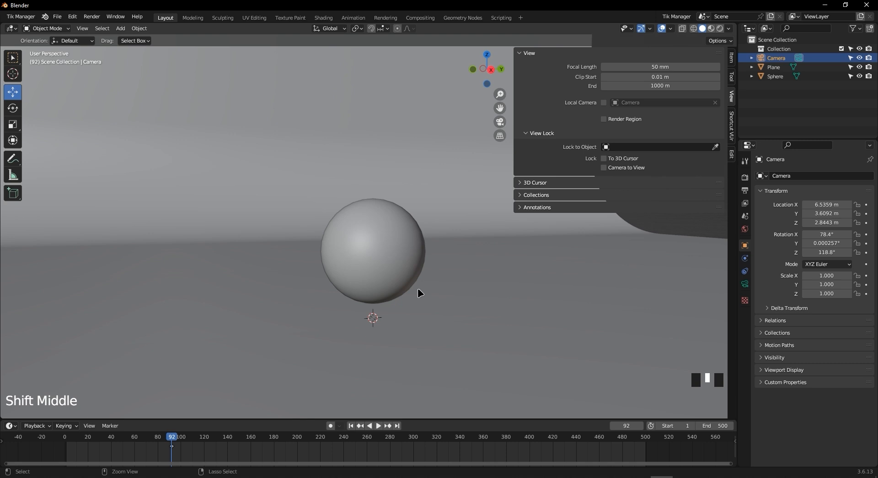
pyautogui.press('ctrl+alt+KP_0')
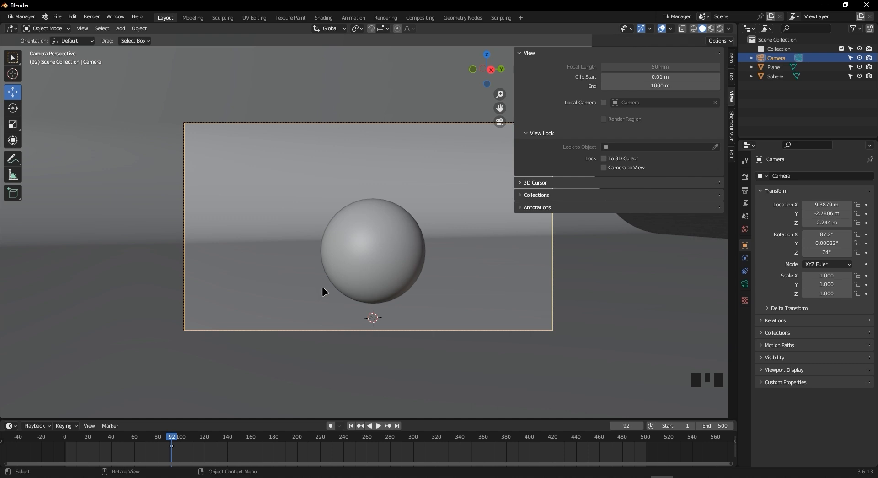
pyautogui.click(525, 53)
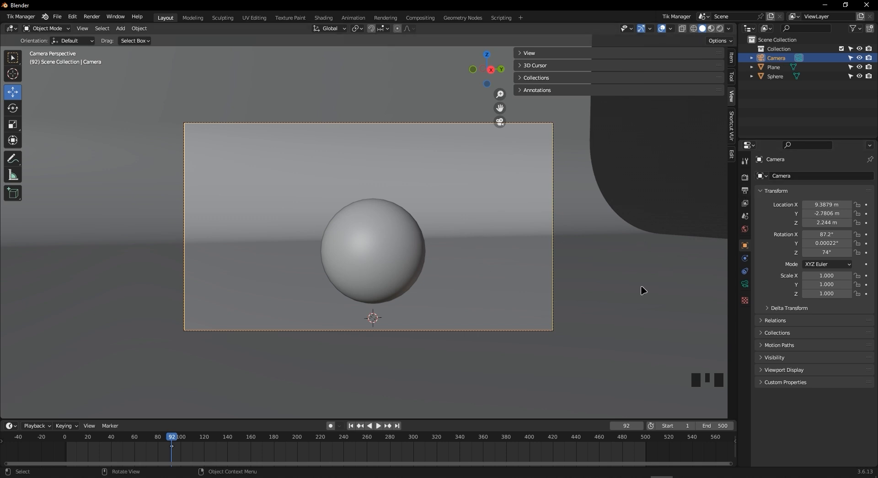
# Try the Orthographic lens type on the camera
pyautogui.click(744, 284)
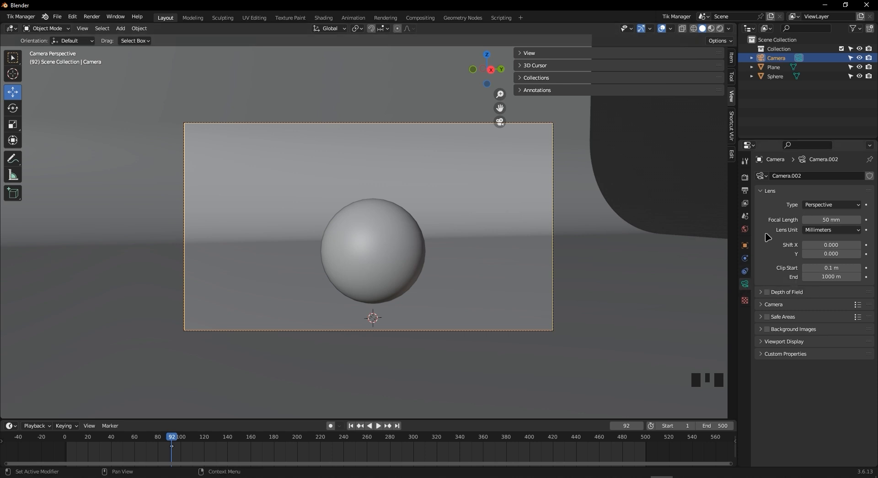
pyautogui.click(835, 206)
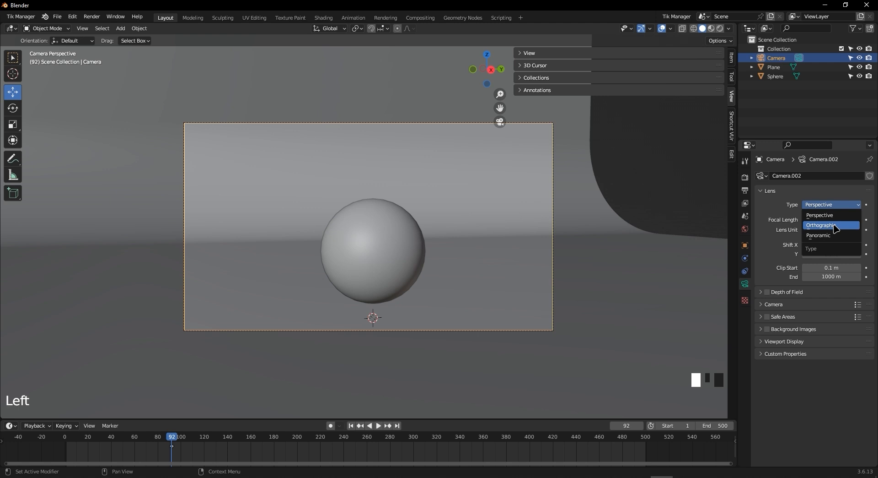
pyautogui.click(833, 225)
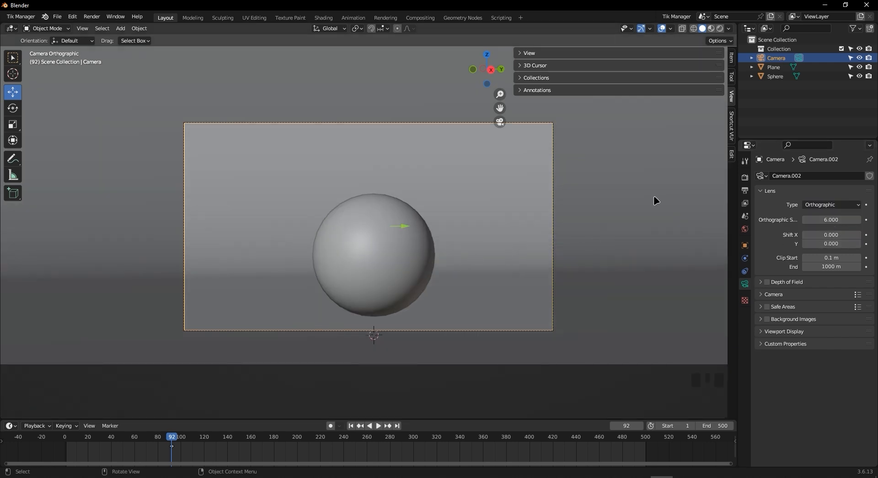
# Try the Panoramic lens type on the camera with a focal length of 18 mm
pyautogui.click(840, 207)
pyautogui.click(846, 236)
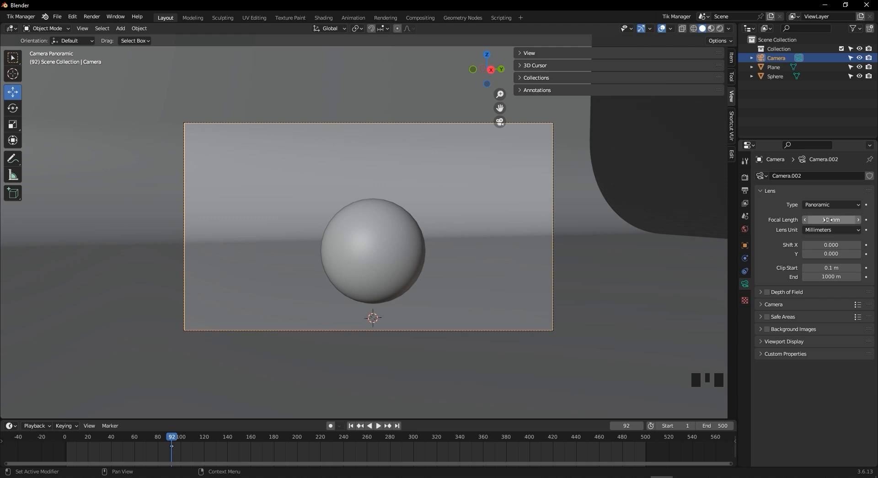
pyautogui.moveTo(831, 220); pyautogui.dragTo(811, 220)
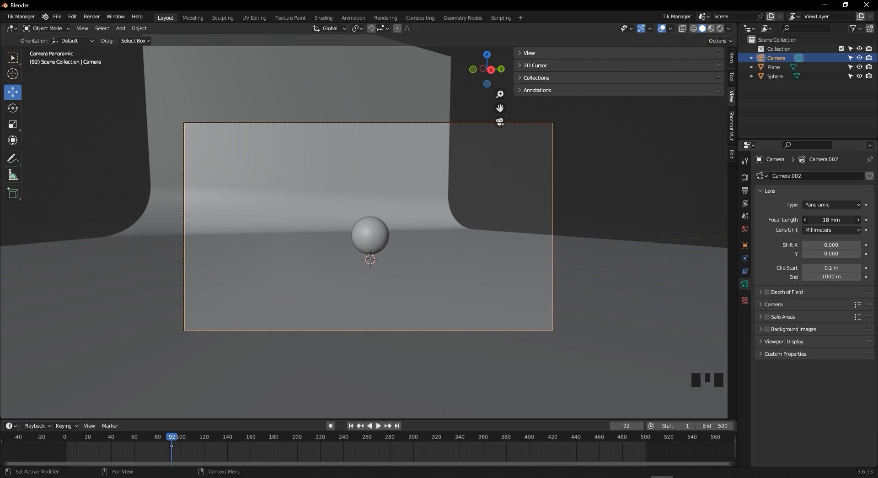
# Set the camera's lens type to Perspective with a focal length of 100 mm
pyautogui.click(825, 207)
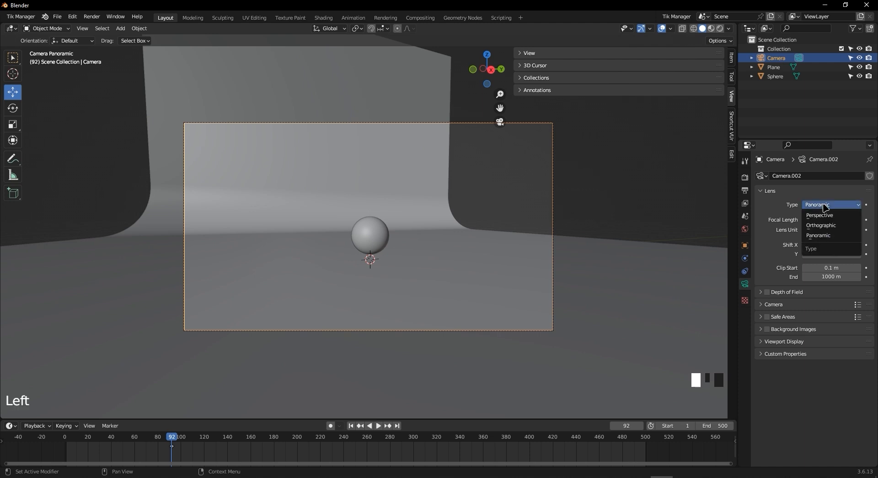
pyautogui.click(830, 215)
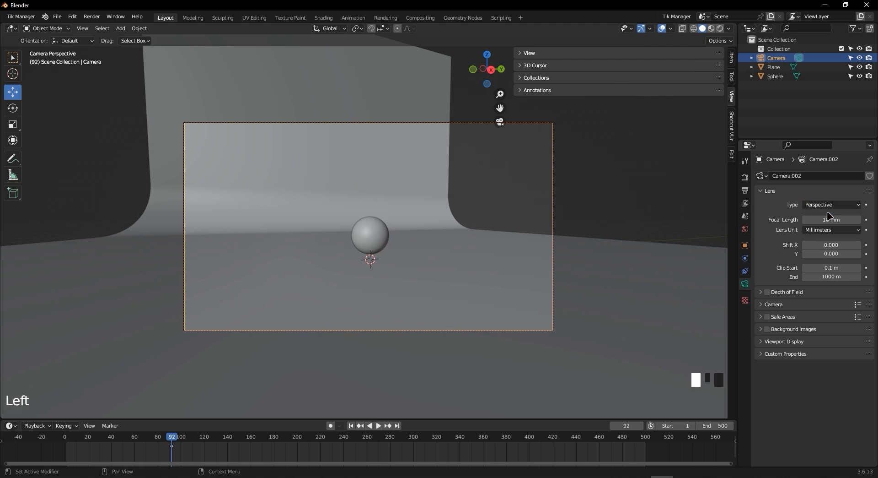
pyautogui.click(836, 220)
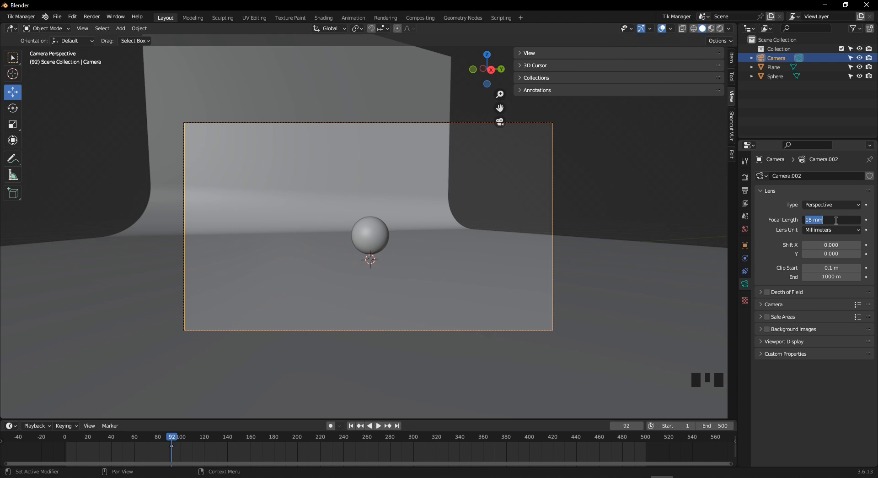
pyautogui.write('100')
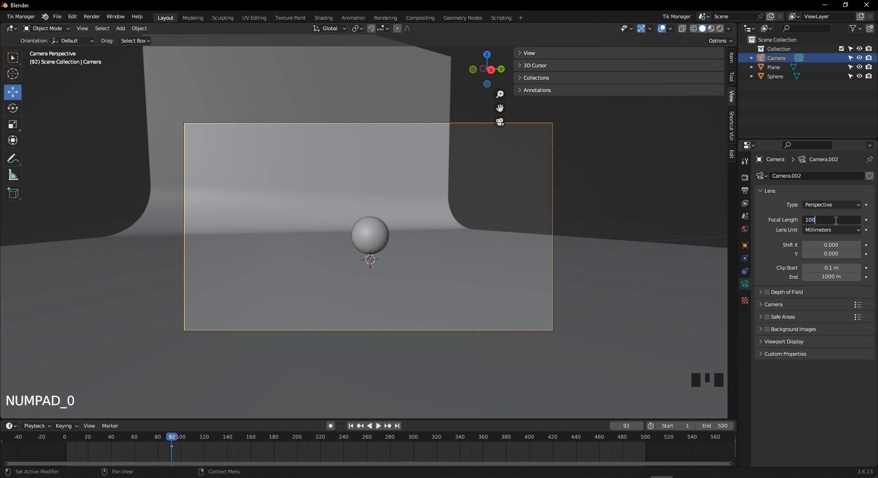
pyautogui.press('Return')
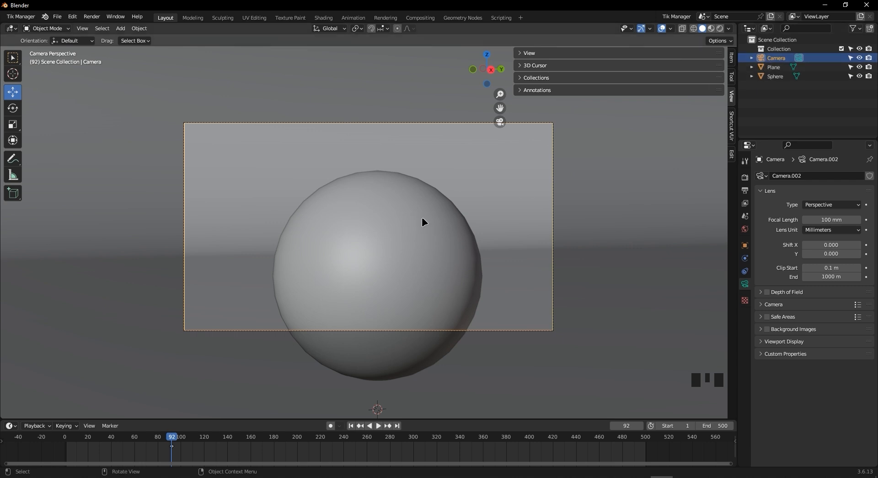
# Move the camera back along its local Z axis until the whole sphere fits inside the frame
pyautogui.press('g')
pyautogui.press('z')
pyautogui.press('z')
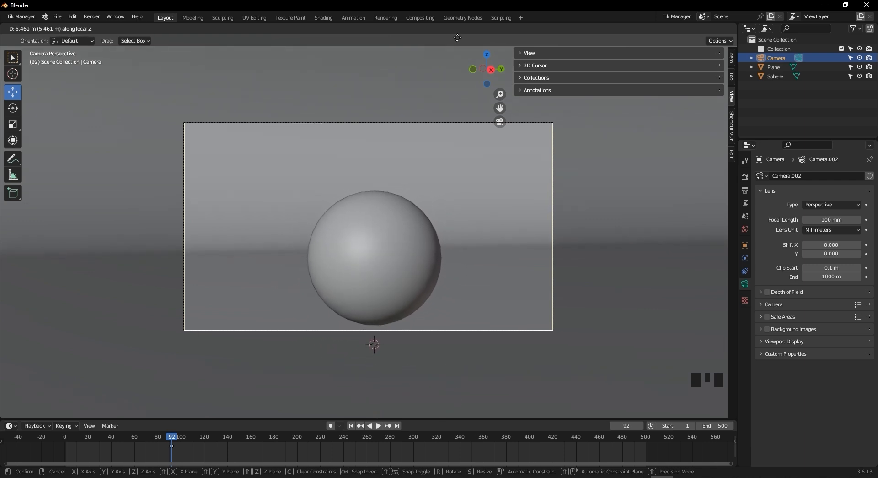
pyautogui.click(460, 116)
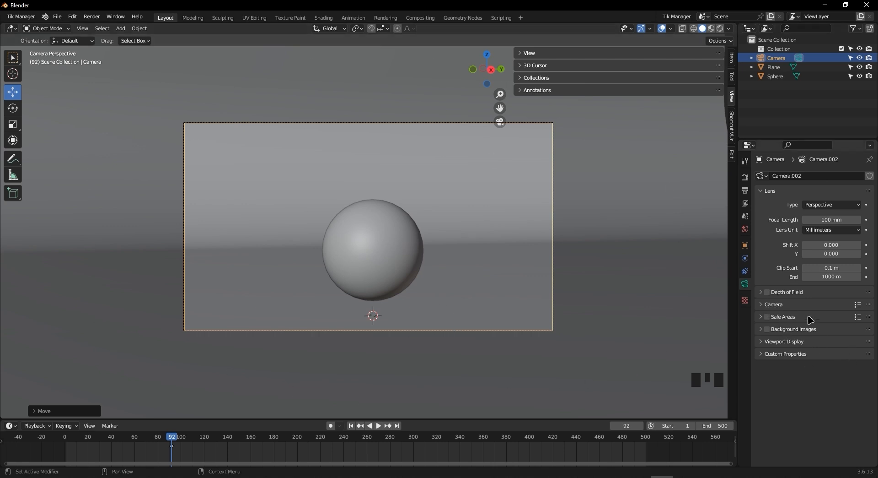
# Set the camera's passepartout opacity to 1.000 and compare the scene inside and outside the camera view
pyautogui.click(795, 347)
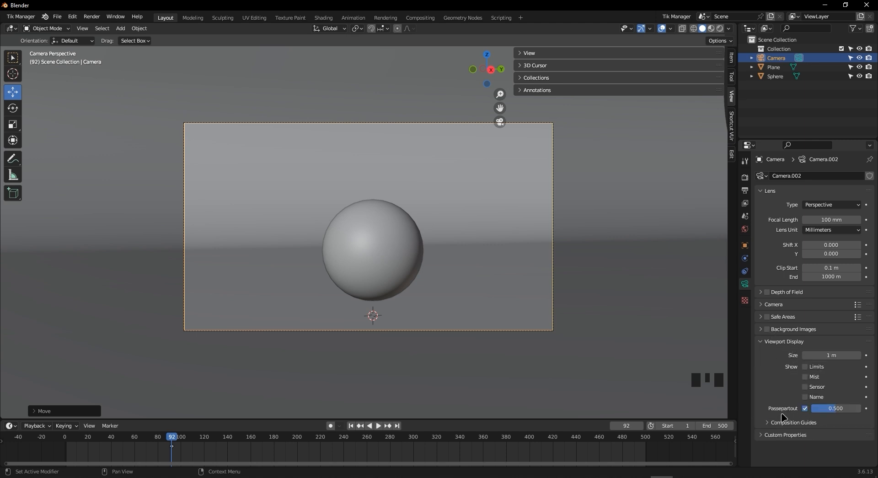
pyautogui.moveTo(836, 408); pyautogui.dragTo(861, 408)
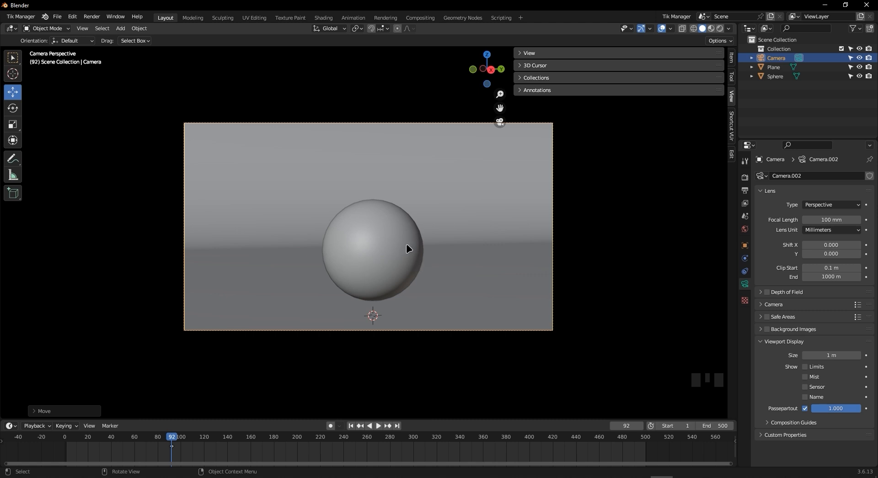
pyautogui.press('KP_0')
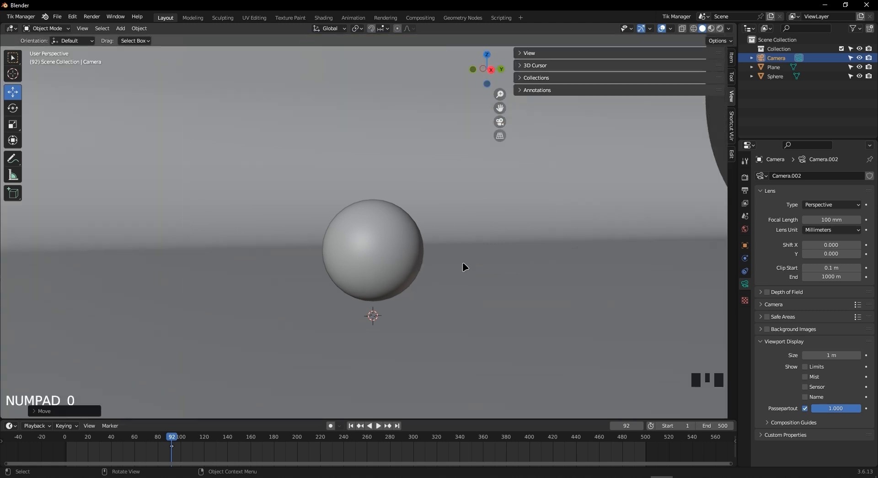
pyautogui.scroll(-4, 462, 262)
pyautogui.moveTo(457, 261); pyautogui.dragTo(539, 246, button='middle')
pyautogui.press('KP_0')
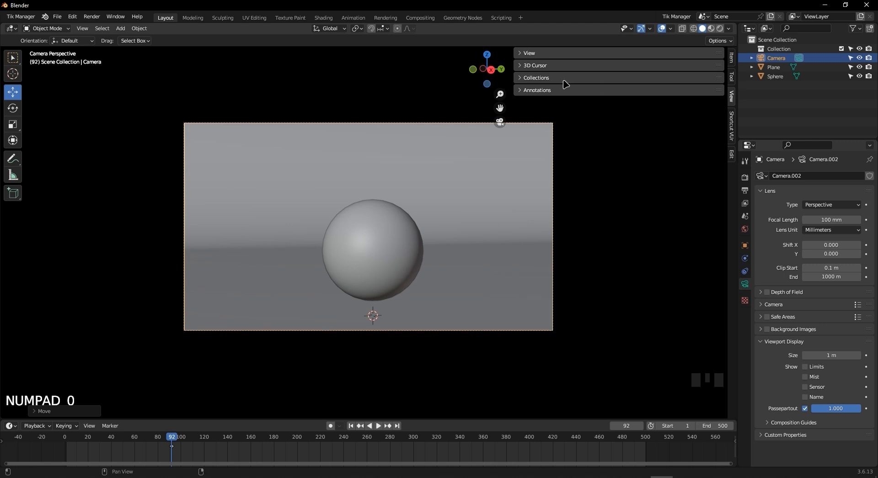
# Set the camera's passepartout opacity to 0.937 and turn on the display of its limits
pyautogui.moveTo(514, 66); pyautogui.dragTo(673, 75)
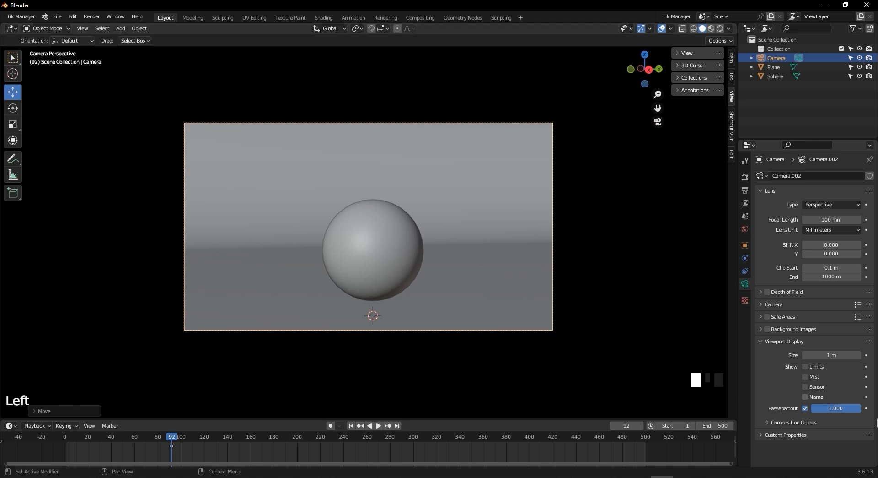
pyautogui.moveTo(833, 410); pyautogui.dragTo(823, 409)
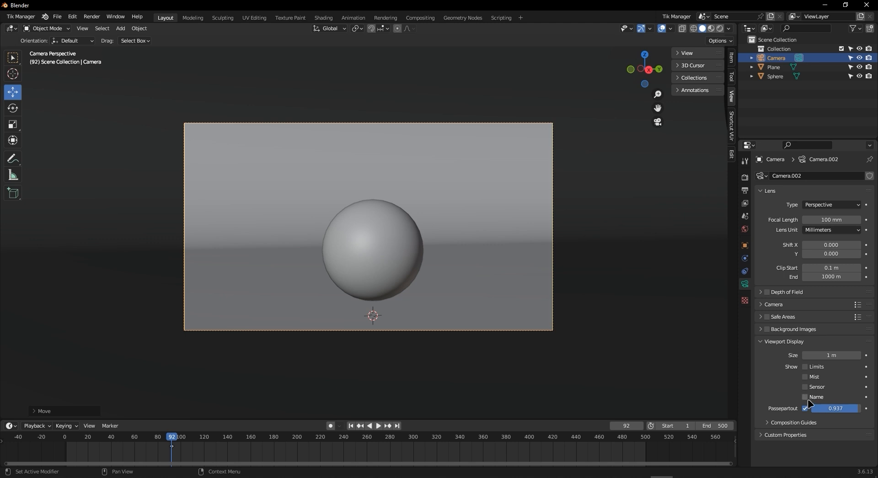
pyautogui.click(806, 366)
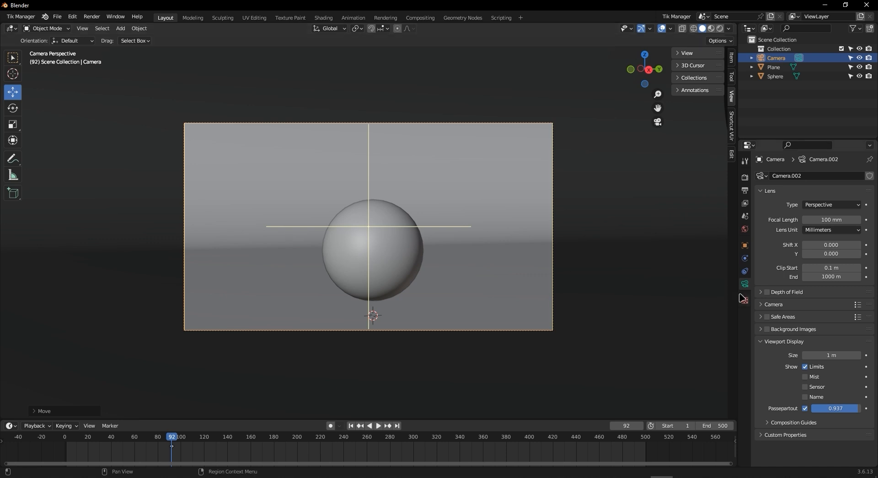
# Enable Depth of Field for the camera
pyautogui.click(763, 295)
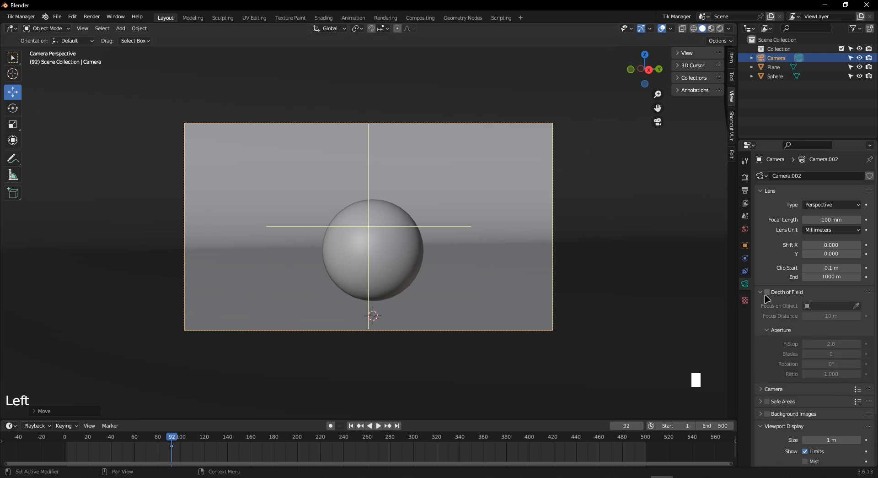
pyautogui.click(767, 292)
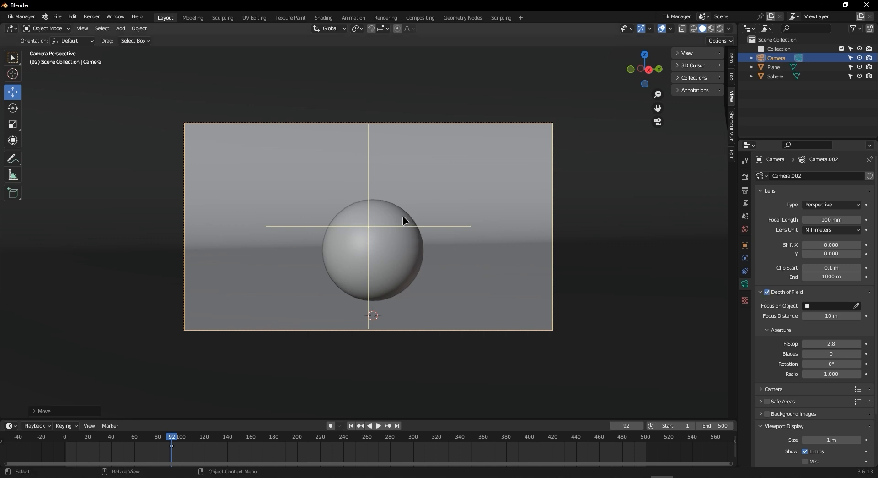
# Adjust the camera's focus distance with its crosshair guide in the camera view, ending at 11 m
pyautogui.moveTo(371, 189); pyautogui.dragTo(401, 63)
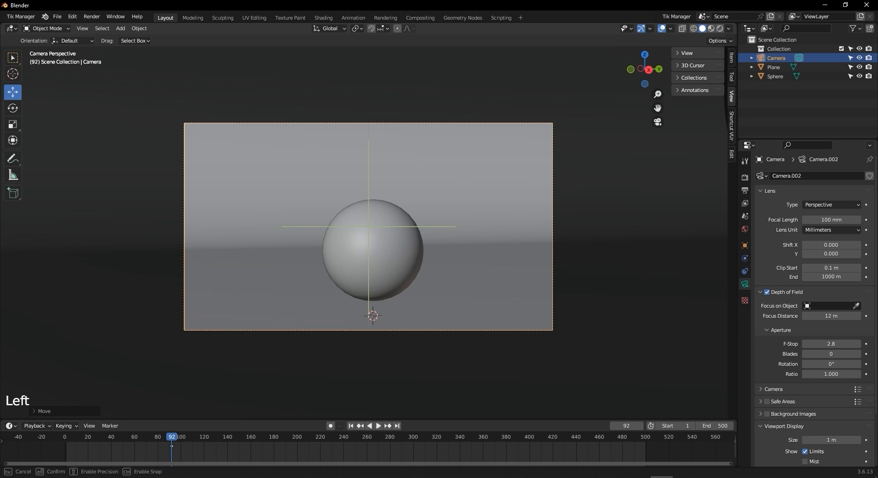
pyautogui.moveTo(106, 152); pyautogui.dragTo(15, 324)
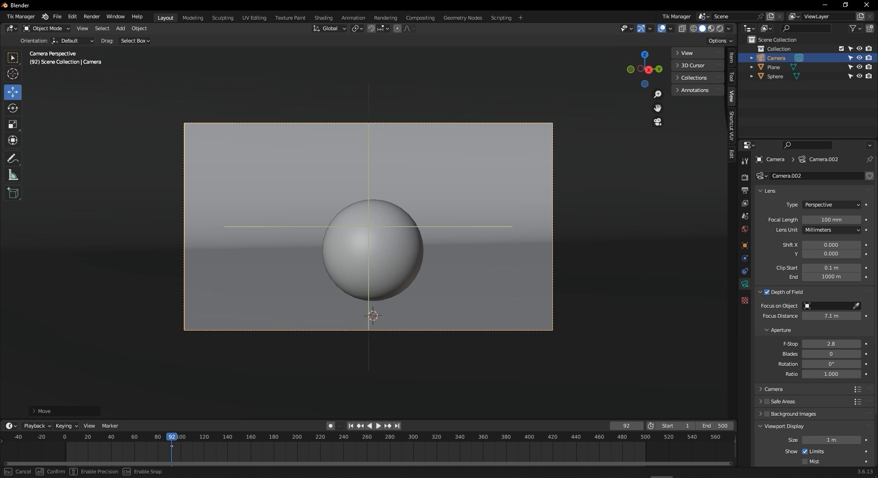
pyautogui.moveTo(631, 316); pyautogui.dragTo(630, 106)
pyautogui.moveTo(611, 36); pyautogui.dragTo(612, 68)
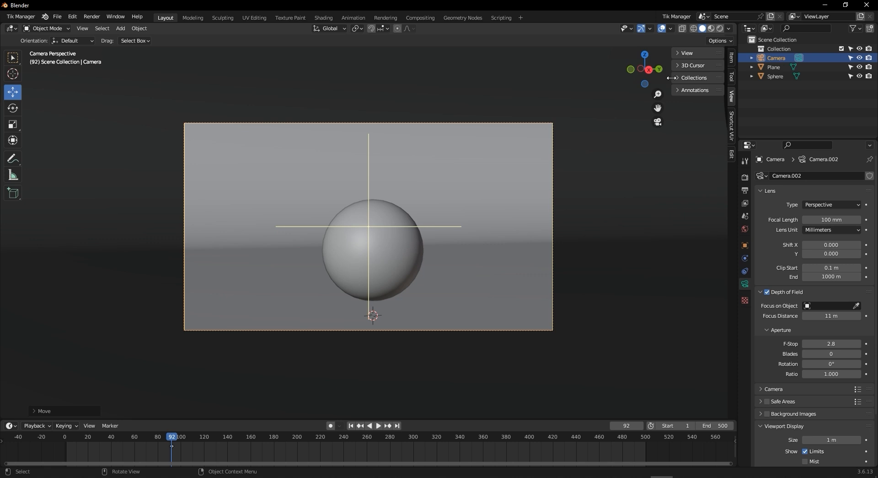
# Enable Depth of Field in the solid viewport shading options and try the Cavity option on the sphere
pyautogui.click(730, 29)
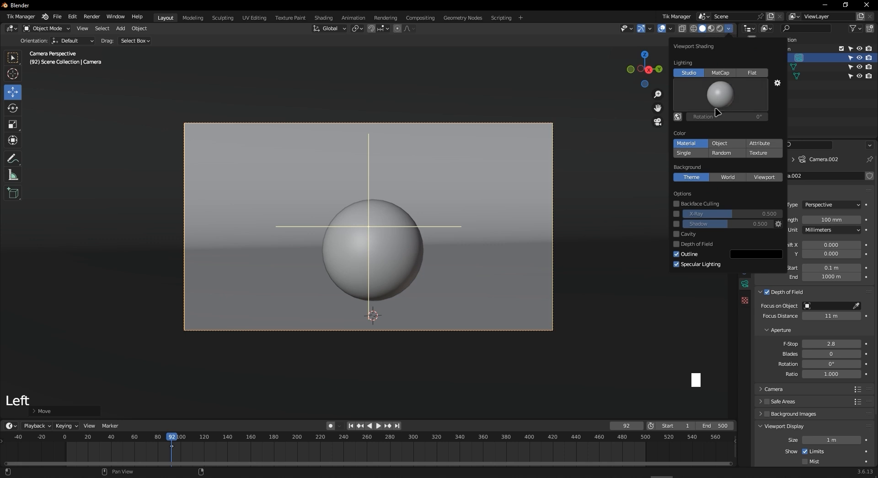
pyautogui.click(731, 29)
pyautogui.click(730, 30)
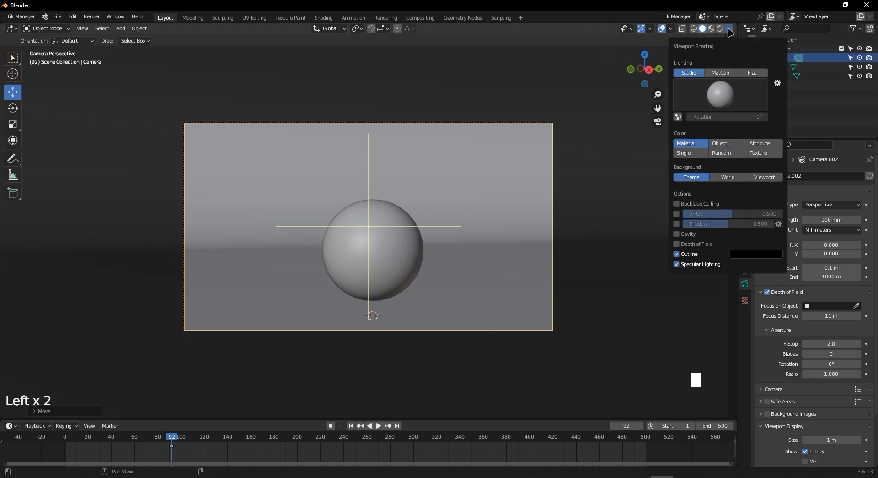
pyautogui.click(683, 247)
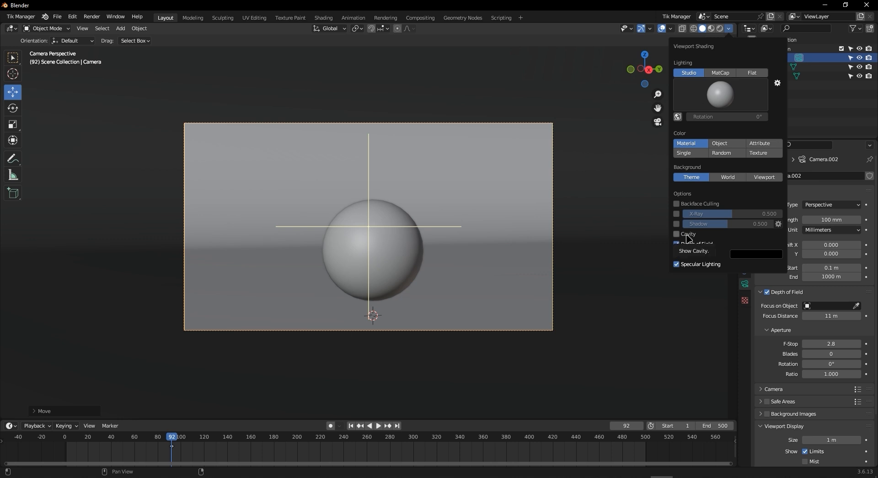
pyautogui.click(688, 237)
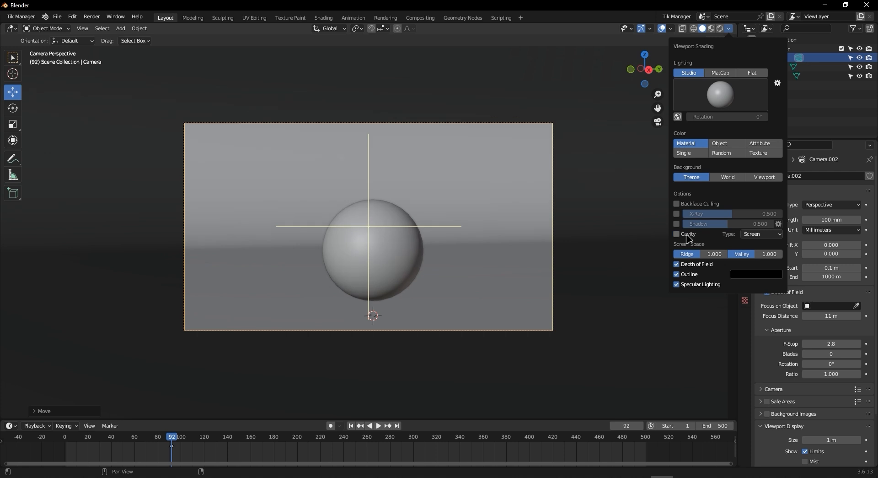
# Delete the sphere and add a Monkey mesh in its place
pyautogui.click(400, 266)
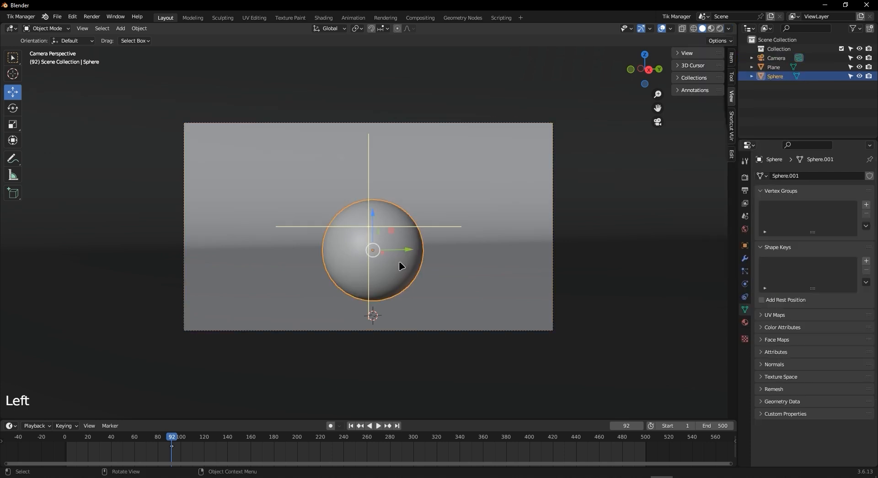
pyautogui.press('Delete')
pyautogui.hotkey('shift', 'a')
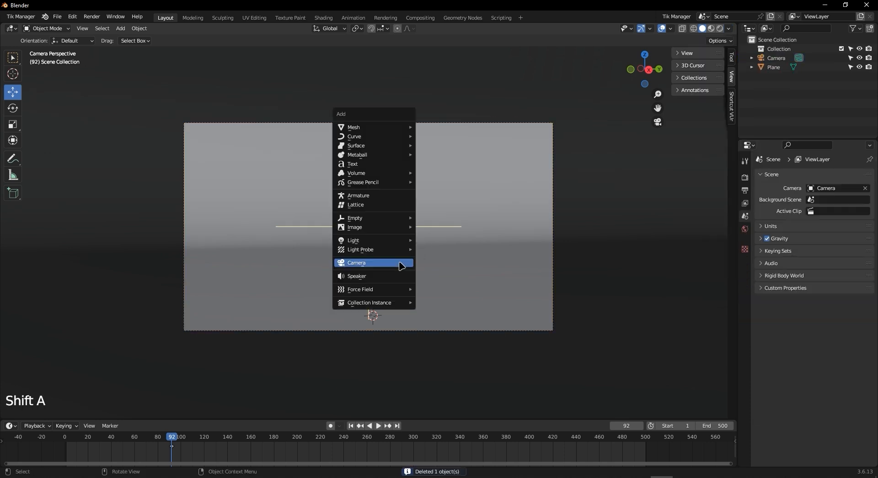
pyautogui.moveTo(386, 130)
pyautogui.click(454, 216)
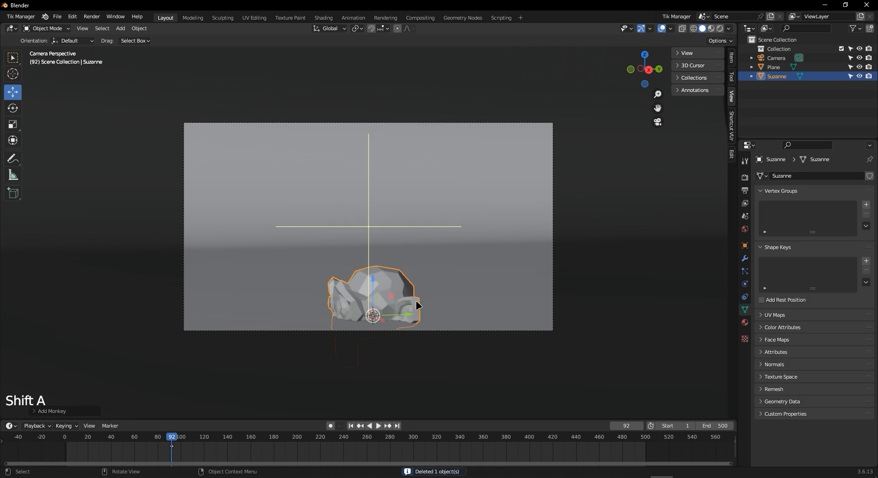
# Raise the monkey to the middle of the camera frame and rotate it around the Z axis so its face turns toward the camera
pyautogui.press('g')
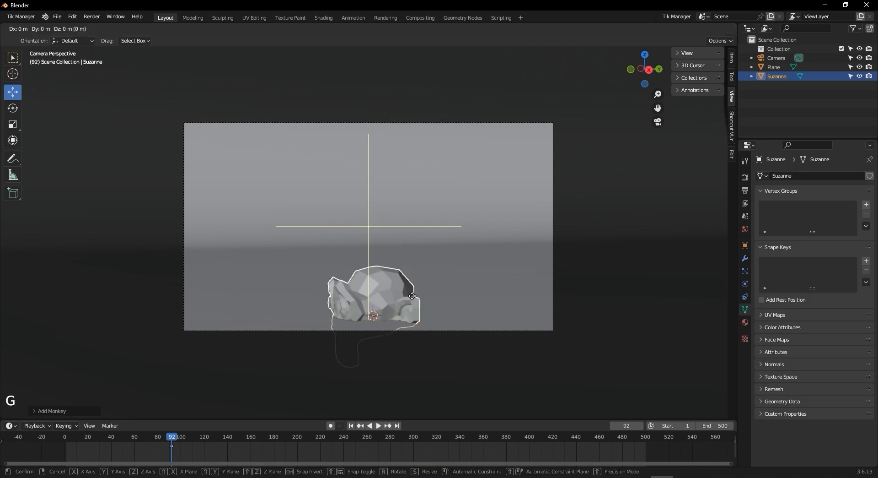
pyautogui.click(421, 226)
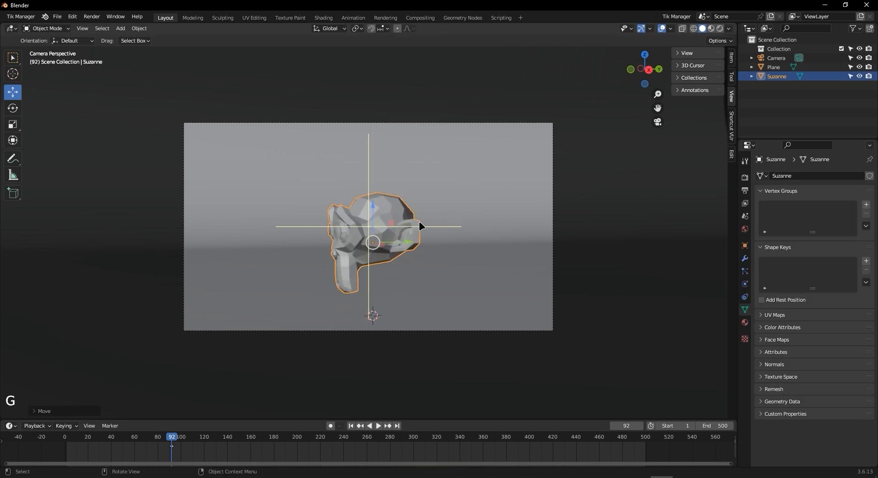
pyautogui.press('r')
pyautogui.press('z')
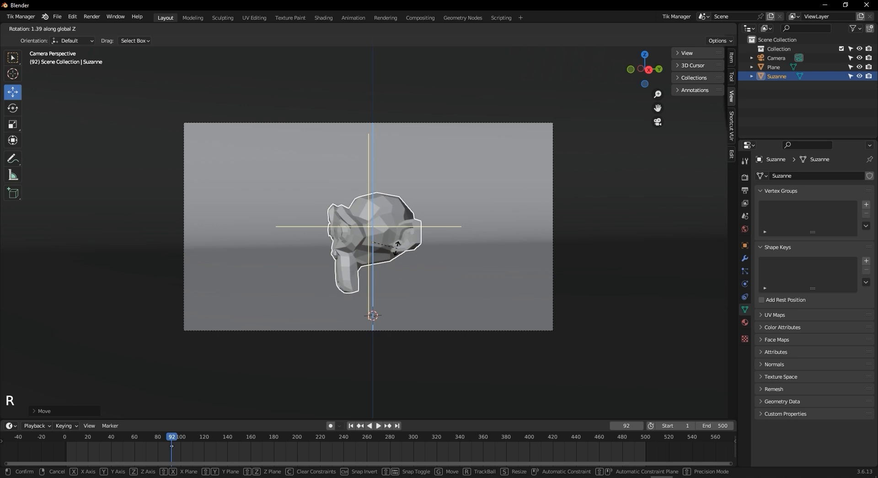
pyautogui.click(415, 224)
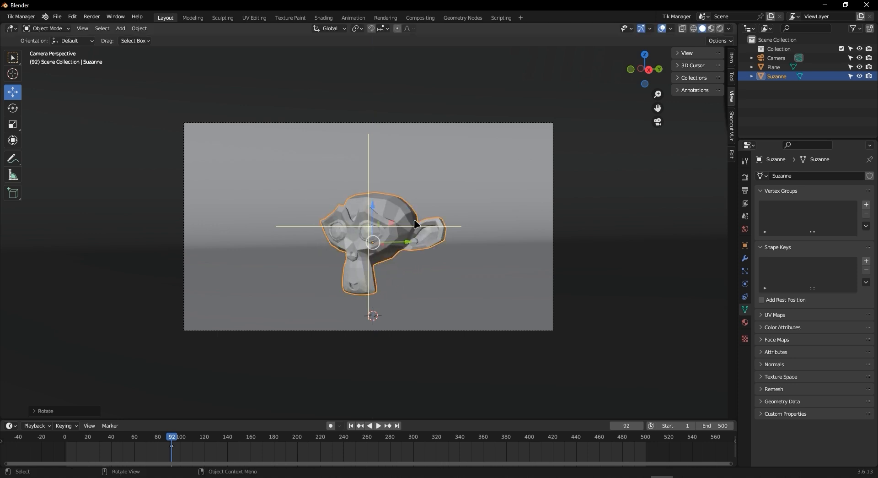
# Compare the monkey's viewport shading with Cavity switched on and off several times
pyautogui.click(728, 28)
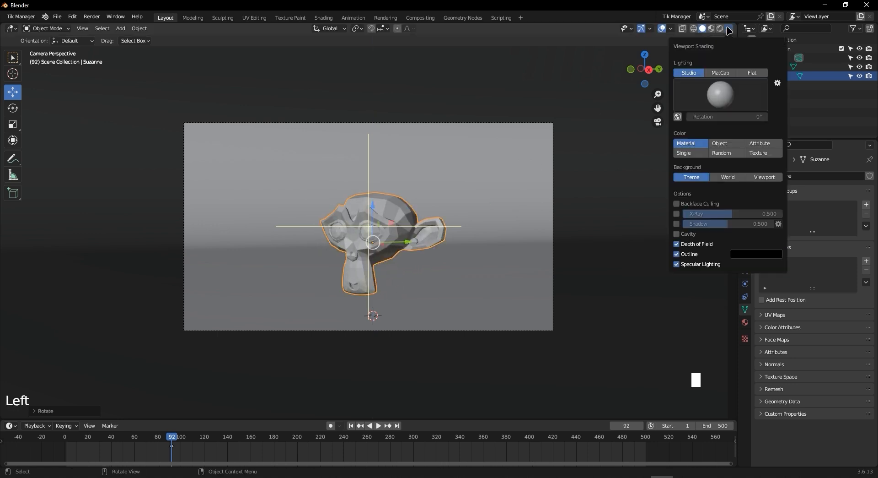
pyautogui.click(691, 236)
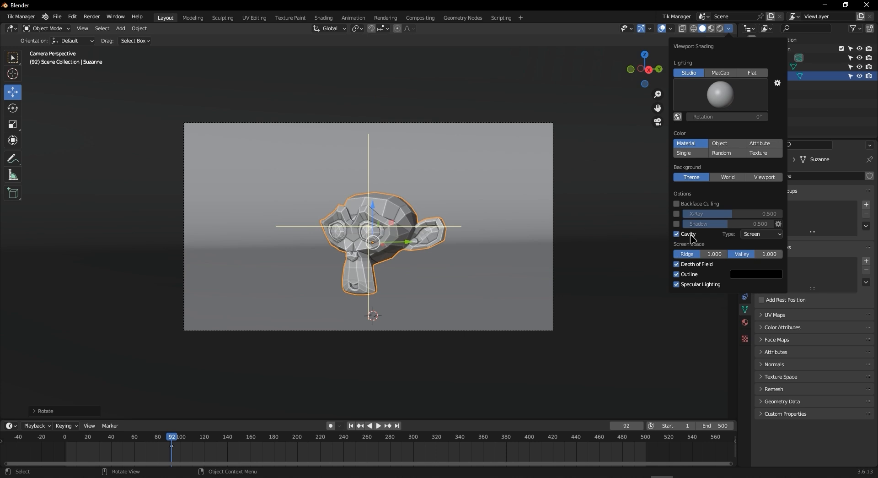
pyautogui.click(691, 235)
pyautogui.click(691, 235)
pyautogui.click(692, 235)
pyautogui.click(691, 235)
pyautogui.click(691, 235)
pyautogui.click(691, 235)
pyautogui.click(692, 235)
pyautogui.click(691, 235)
pyautogui.click(691, 235)
# Examine the depth-of-field blur on the monkey both up close and in the full camera frame
pyautogui.scroll(4, 368, 229)
pyautogui.scroll(2, 412, 231)
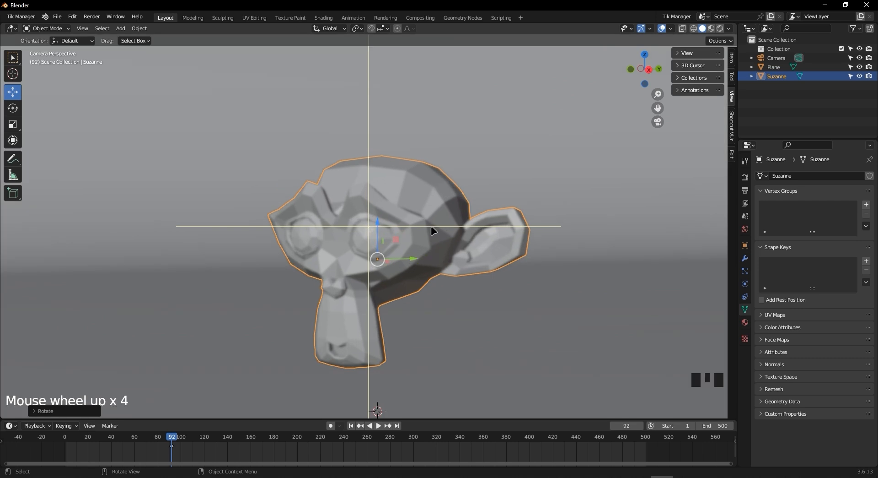
pyautogui.scroll(2, 354, 254)
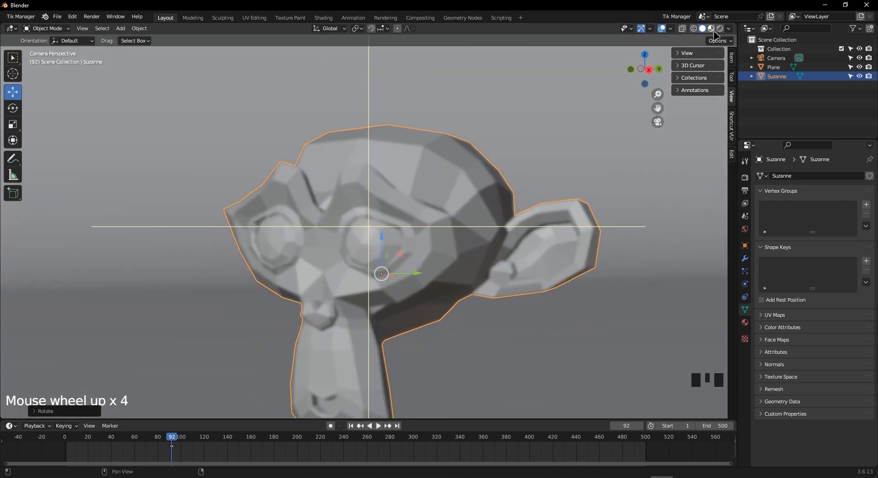
pyautogui.click(728, 28)
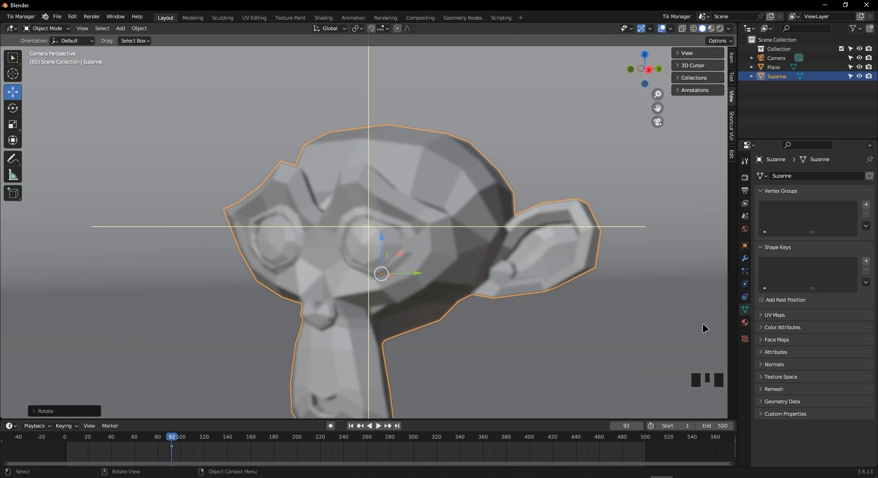
pyautogui.scroll(-6, 363, 215)
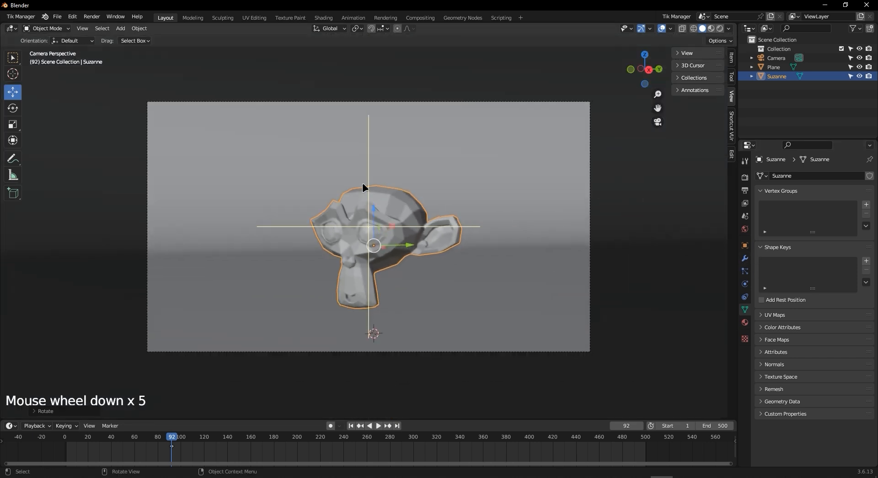
pyautogui.scroll(2, 327, 208)
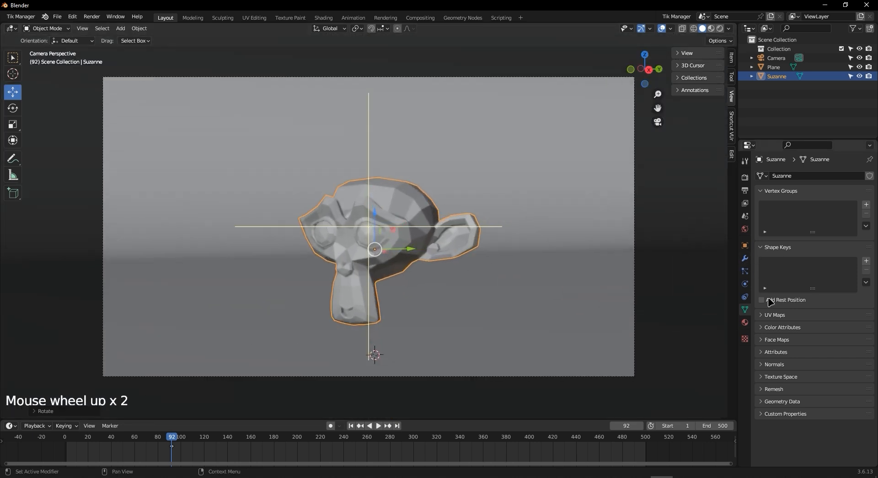
pyautogui.scroll(8, 375, 233)
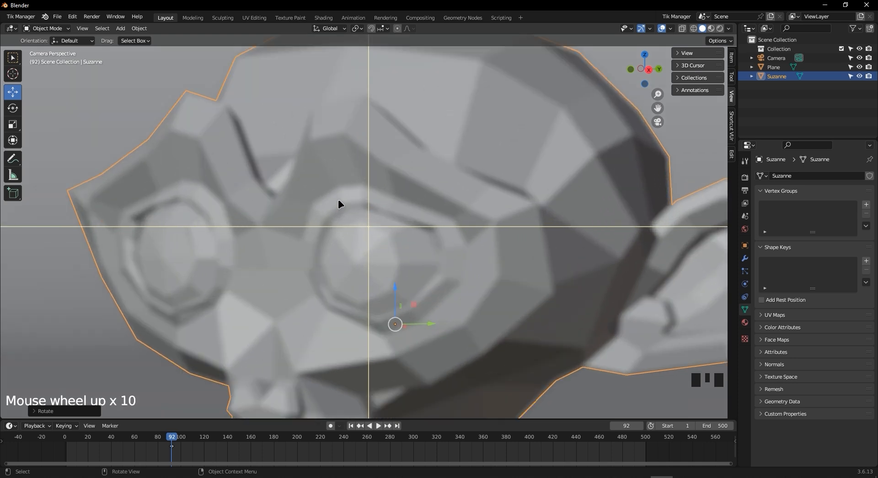
pyautogui.scroll(-6, 320, 208)
pyautogui.scroll(6, 385, 220)
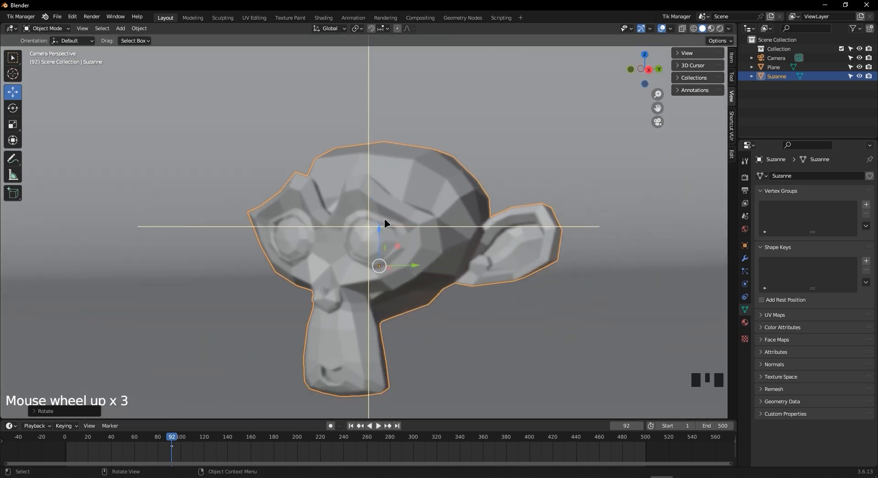
pyautogui.scroll(-7, 376, 231)
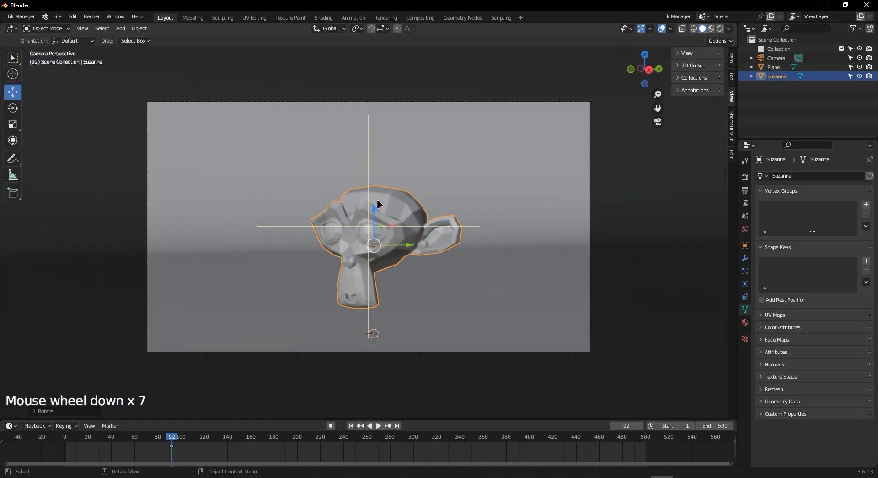
# Select the camera and move its focus point along the view line onto the monkey, at a focus distance of 20 m
pyautogui.click(367, 160)
pyautogui.click(367, 227)
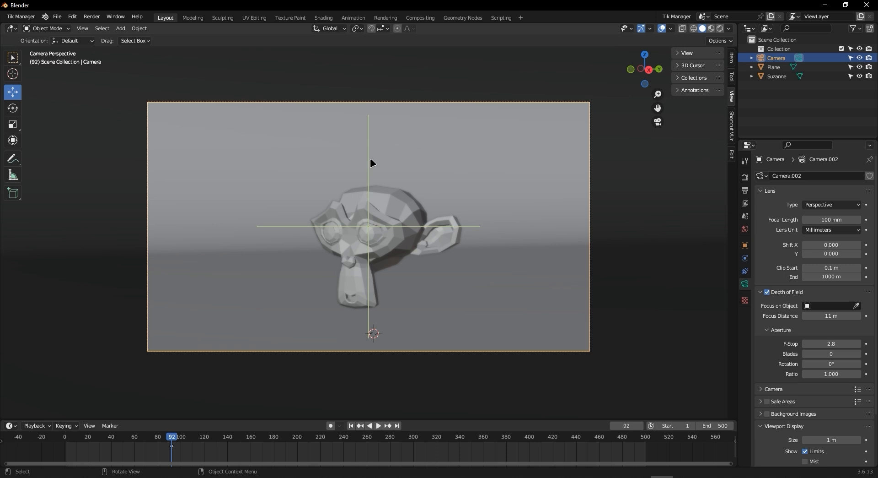
pyautogui.moveTo(369, 158); pyautogui.dragTo(369, 124)
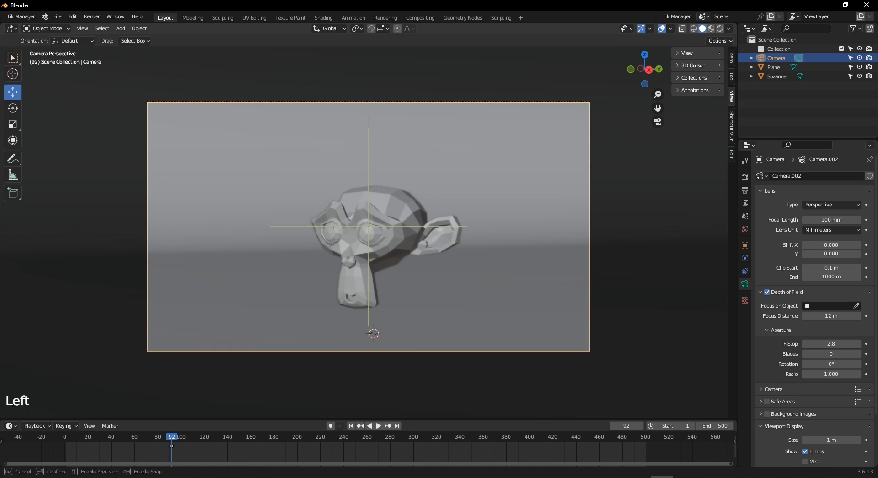
pyautogui.moveTo(233, 183); pyautogui.dragTo(439, 233)
pyautogui.moveTo(439, 233); pyautogui.dragTo(411, 261, button='middle')
pyautogui.scroll(-4, 410, 260)
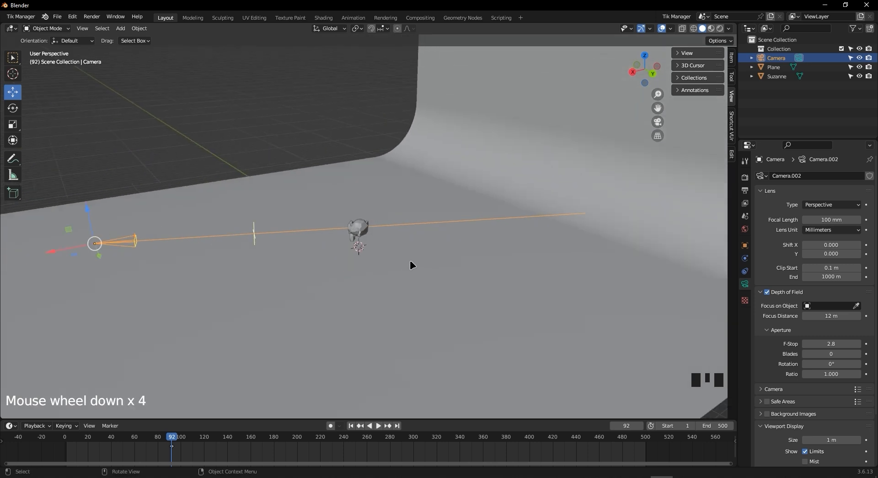
pyautogui.moveTo(253, 223); pyautogui.dragTo(273, 226)
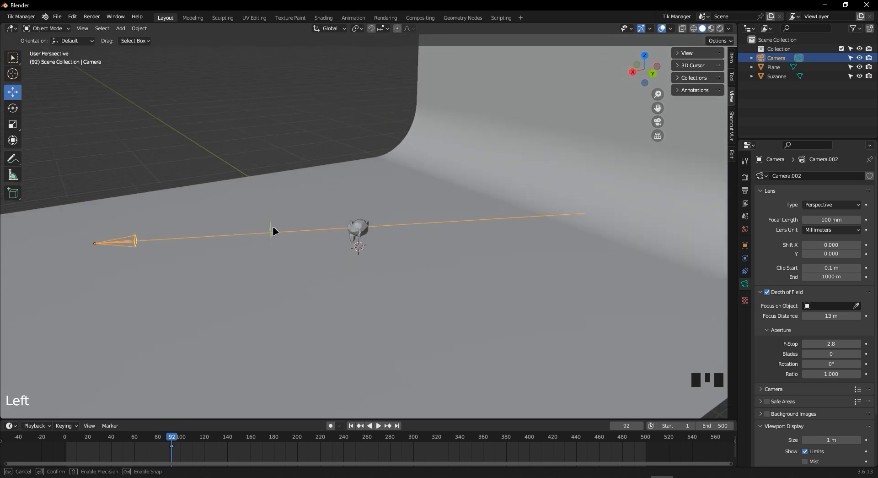
pyautogui.moveTo(357, 231); pyautogui.dragTo(361, 237)
# Pull the camera's focus point forward to the front of the monkey's face, at a focus distance of 19 m
pyautogui.scroll(6, 363, 237)
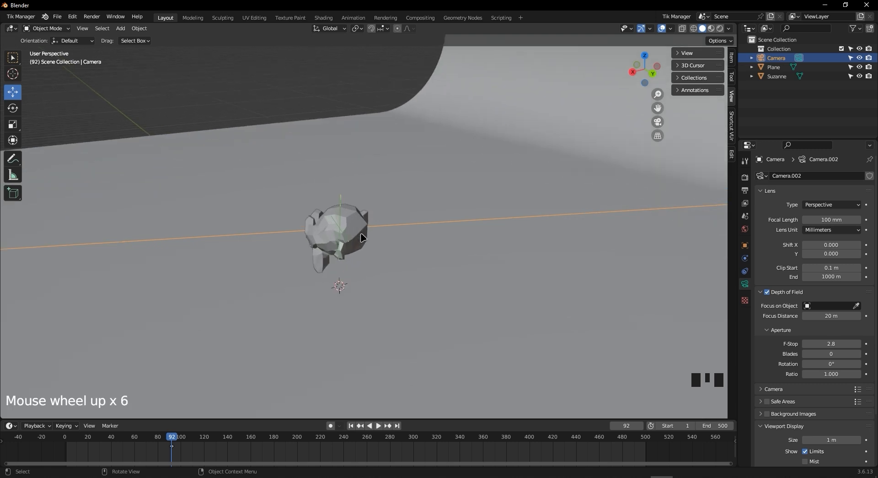
pyautogui.scroll(1, 348, 243)
pyautogui.moveTo(340, 242)
pyautogui.mouseDown(button='middle')
pyautogui.moveTo(464, 247)
pyautogui.moveTo(360, 278)
pyautogui.moveTo(340, 243)
pyautogui.mouseUp(button='middle')
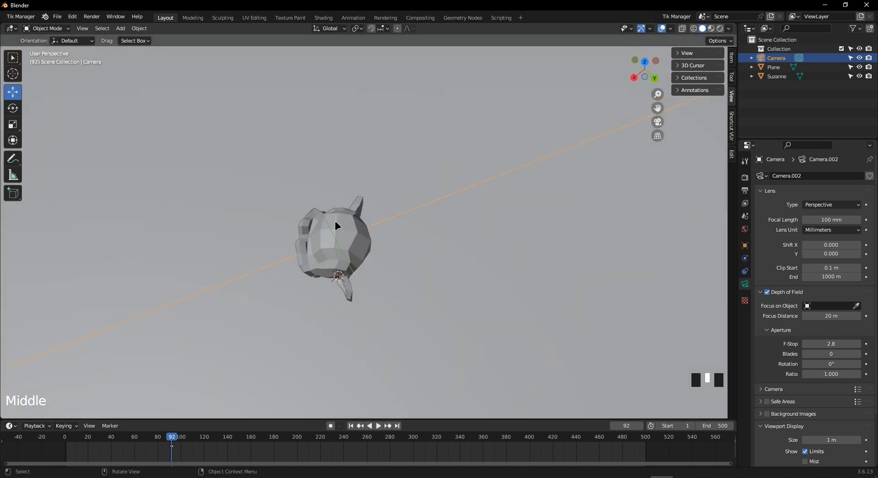
pyautogui.moveTo(336, 222); pyautogui.dragTo(287, 241)
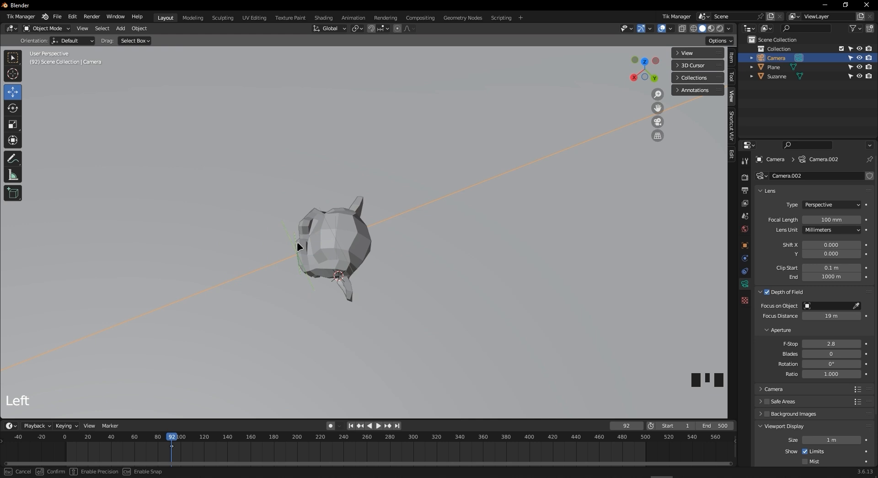
pyautogui.moveTo(297, 243); pyautogui.dragTo(298, 243)
# Delete the camera's keyframe at frame 92 from the timeline
pyautogui.moveTo(196, 447); pyautogui.dragTo(127, 437)
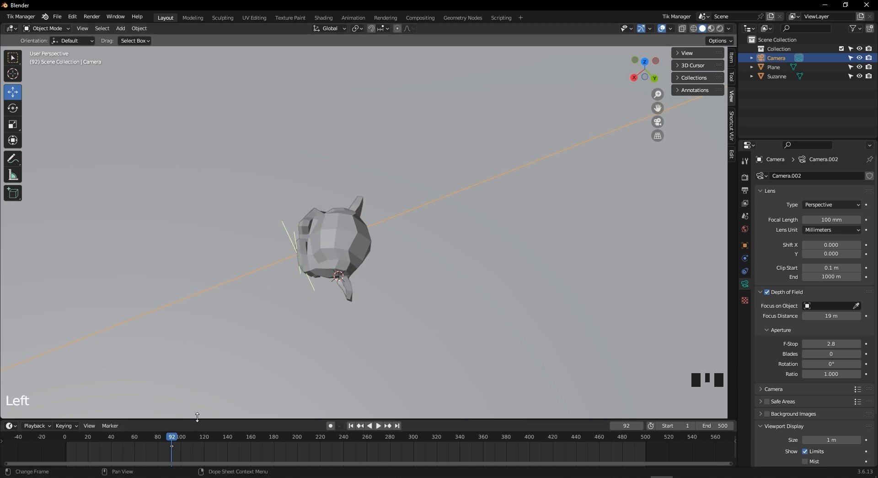
pyautogui.press('Delete')
pyautogui.hotkey('ctrl', 'z')
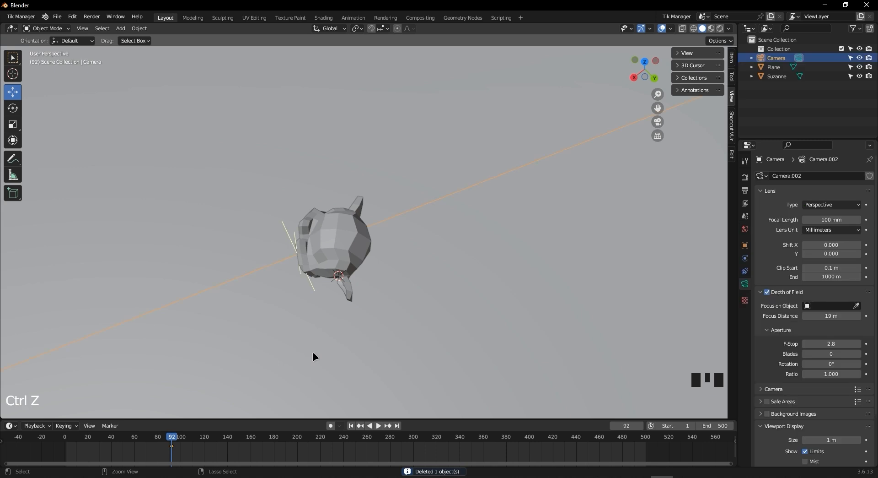
pyautogui.click(294, 237)
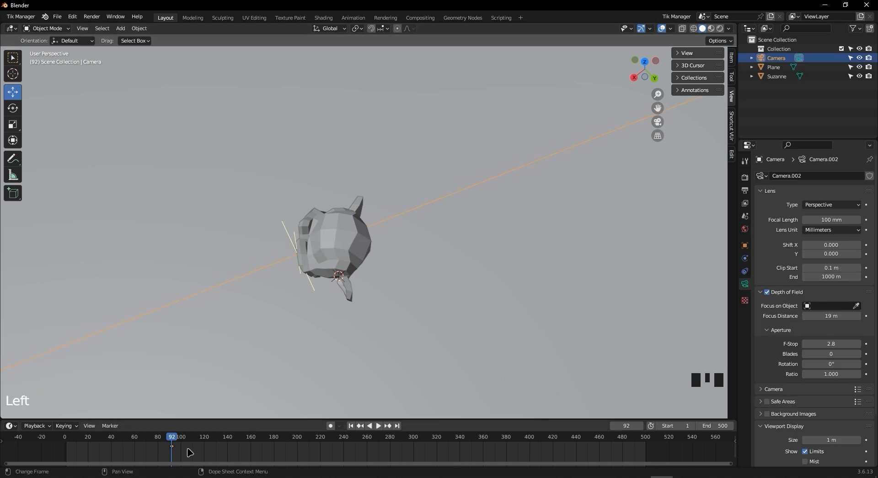
pyautogui.press('Delete')
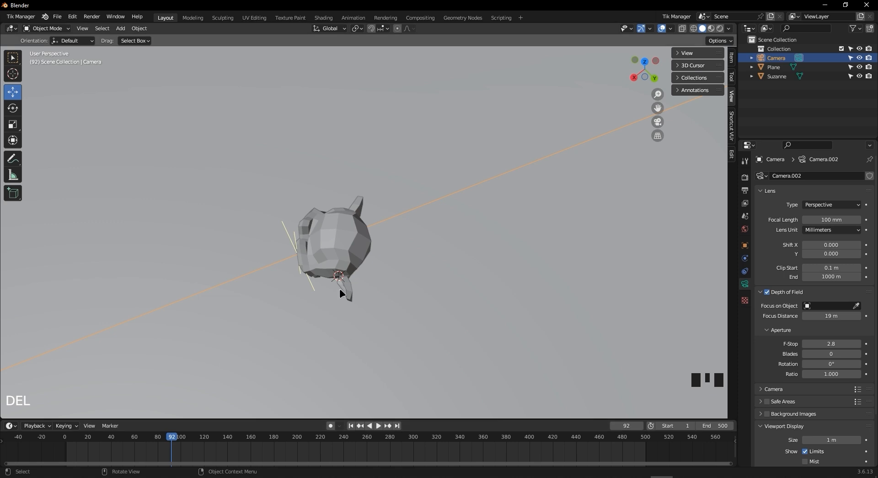
# Keyframe the camera's focus distance of 19 m at frame 92
pyautogui.scroll(-1, 300, 243)
pyautogui.scroll(3, 309, 273)
pyautogui.keyDown('shift'); pyautogui.moveTo(307, 273); pyautogui.dragTo(387, 253, button='middle'); pyautogui.keyUp('shift')
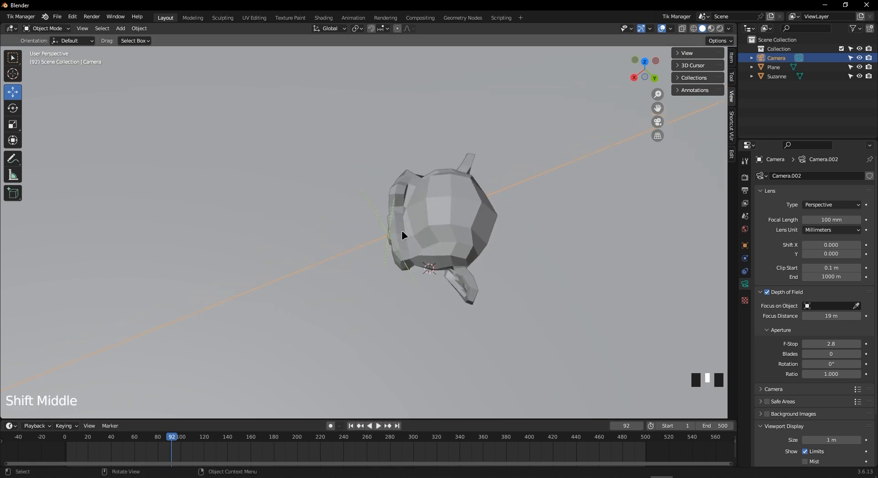
pyautogui.scroll(-9, 819, 372)
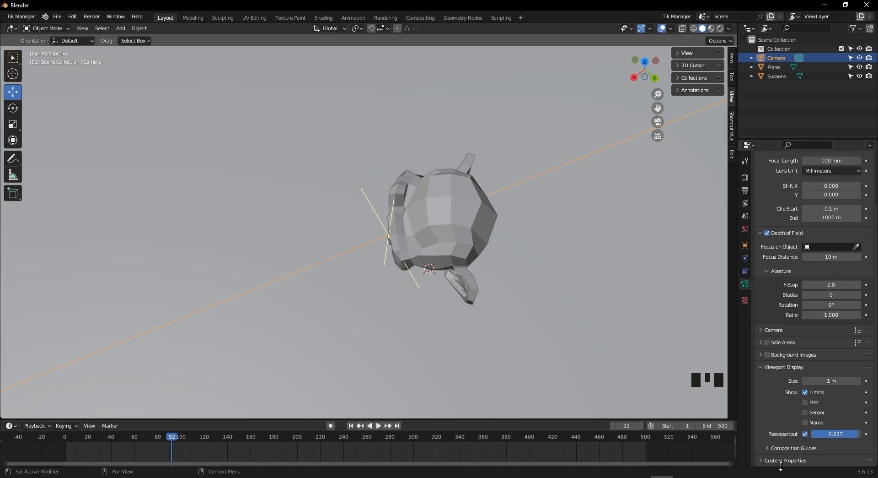
pyautogui.click(747, 283)
pyautogui.scroll(1, 833, 274)
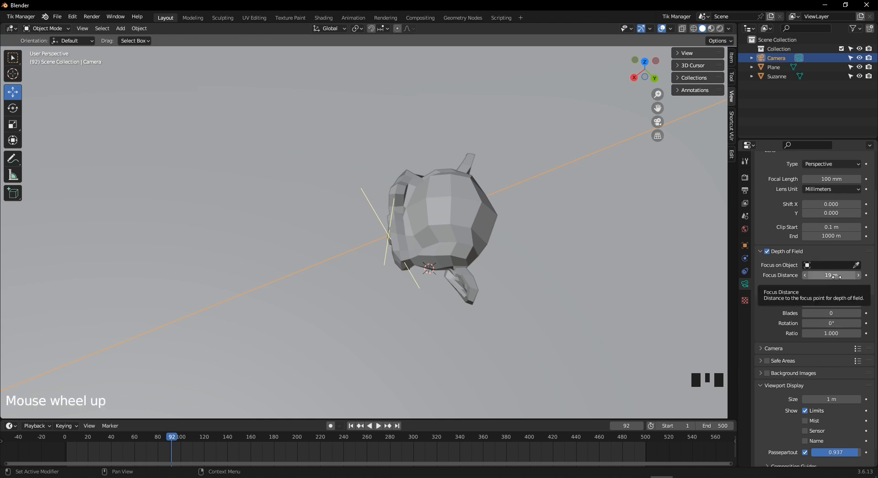
pyautogui.press('i')
pyautogui.moveTo(391, 218); pyautogui.dragTo(327, 240)
pyautogui.moveTo(589, 135); pyautogui.dragTo(589, 136)
pyautogui.press('i')
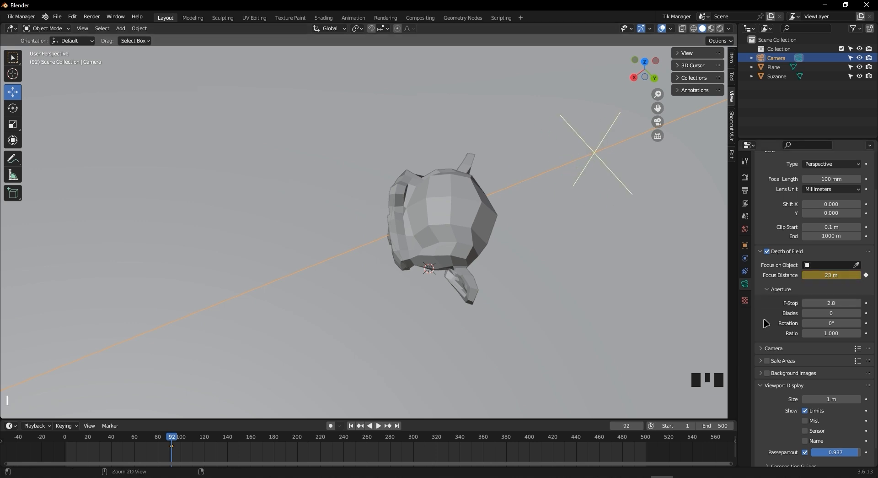
pyautogui.hotkey('ctrl', 'z')
# Keyframe a focus distance of 23 m behind the monkey at frame 233, and scrub back to frame 135 to check the focus shift
pyautogui.moveTo(175, 440); pyautogui.dragTo(336, 441)
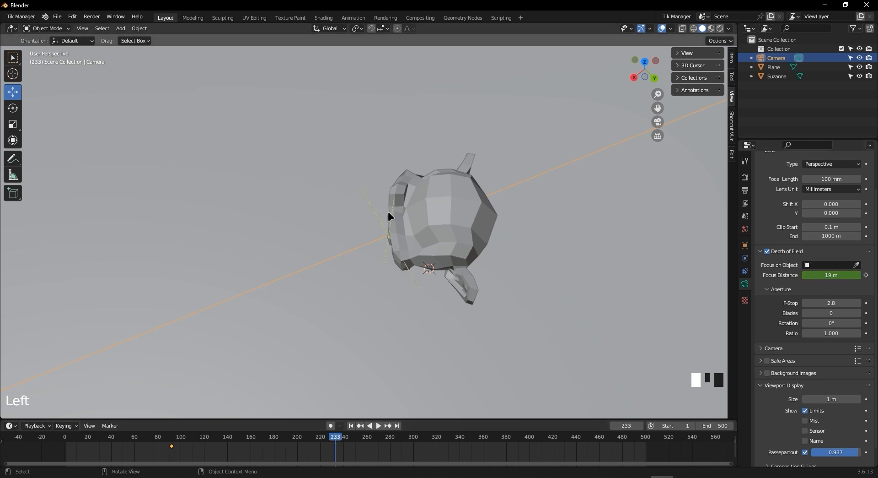
pyautogui.moveTo(393, 211); pyautogui.dragTo(583, 146)
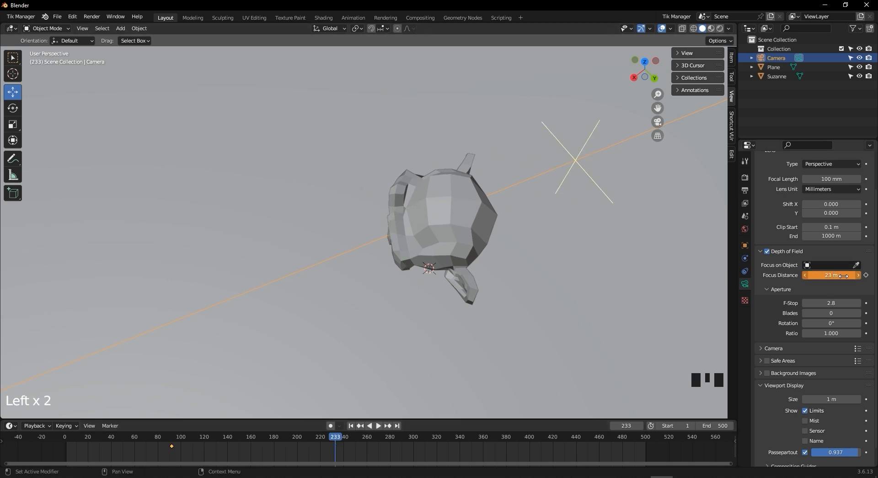
pyautogui.press('i')
pyautogui.moveTo(478, 254); pyautogui.dragTo(453, 240, button='middle')
pyautogui.moveTo(297, 444); pyautogui.dragTo(222, 446)
# Delete both focus distance keyframes, at frames 92 and 233, from the timeline
pyautogui.moveTo(359, 456); pyautogui.dragTo(158, 443)
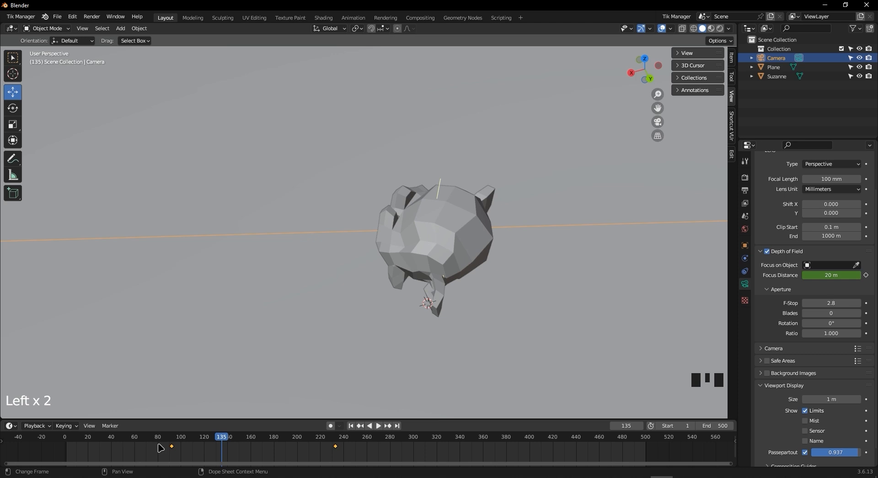
pyautogui.press('Delete')
# Set the monkey, Suzanne, as the camera's depth-of-field focus object by sampling it in the scene
pyautogui.moveTo(337, 256); pyautogui.dragTo(424, 242, button='middle')
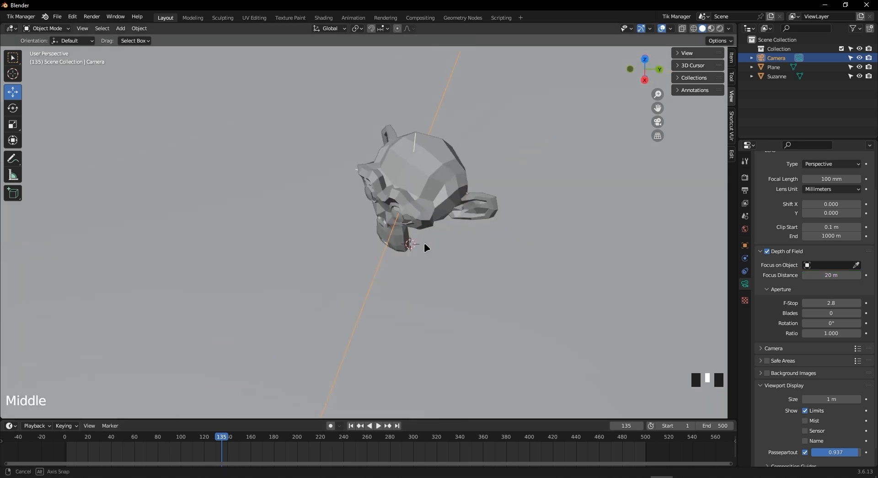
pyautogui.scroll(-5, 443, 292)
pyautogui.scroll(-3, 444, 293)
pyautogui.scroll(-4, 401, 318)
pyautogui.moveTo(410, 344); pyautogui.dragTo(381, 285, button='middle')
pyautogui.scroll(7, 394, 326)
pyautogui.scroll(-1, 400, 342)
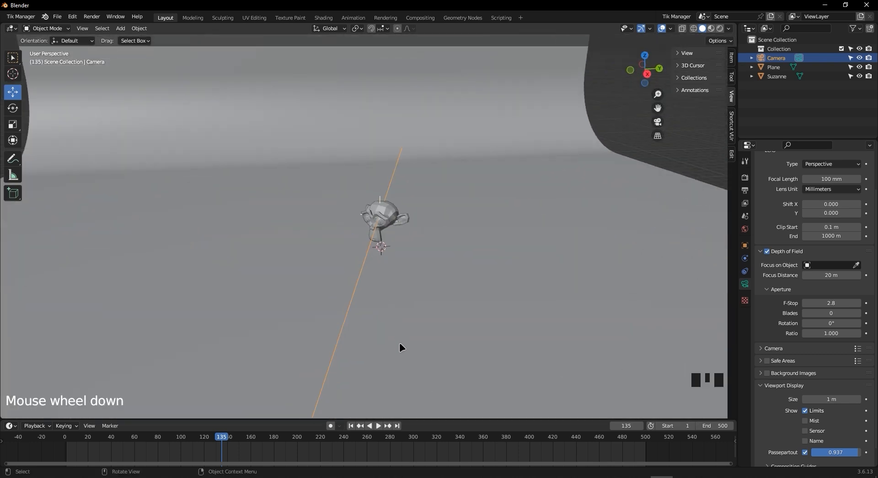
pyautogui.scroll(2, 400, 342)
pyautogui.moveTo(620, 381); pyautogui.dragTo(456, 310, button='middle')
pyautogui.scroll(-2, 457, 310)
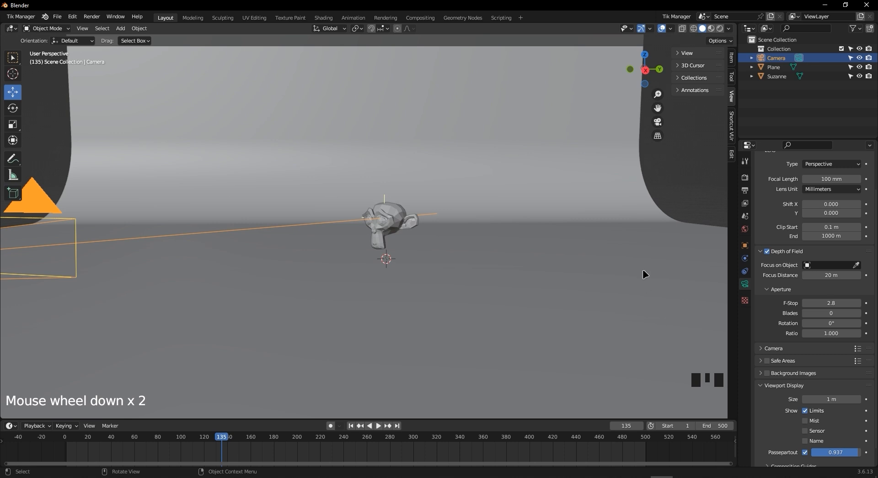
pyautogui.moveTo(427, 263)
pyautogui.mouseDown(button='middle')
pyautogui.moveTo(429, 274)
pyautogui.moveTo(439, 270)
pyautogui.mouseUp(button='middle')
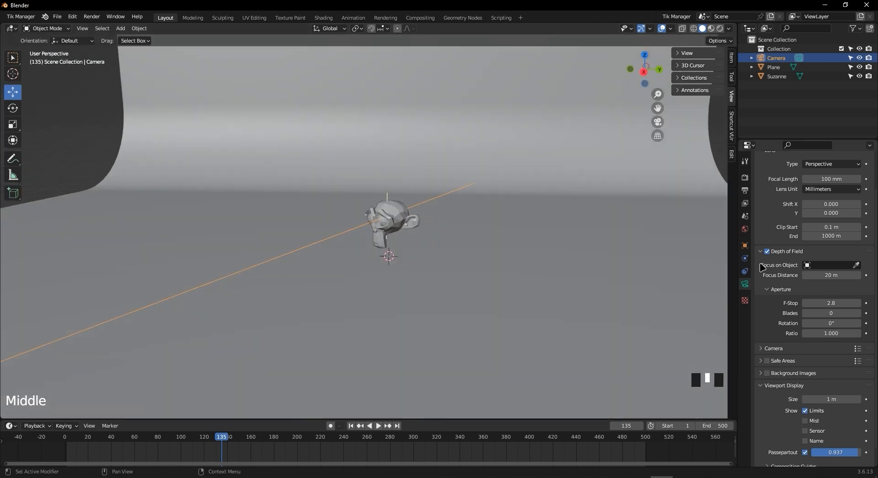
pyautogui.click(854, 268)
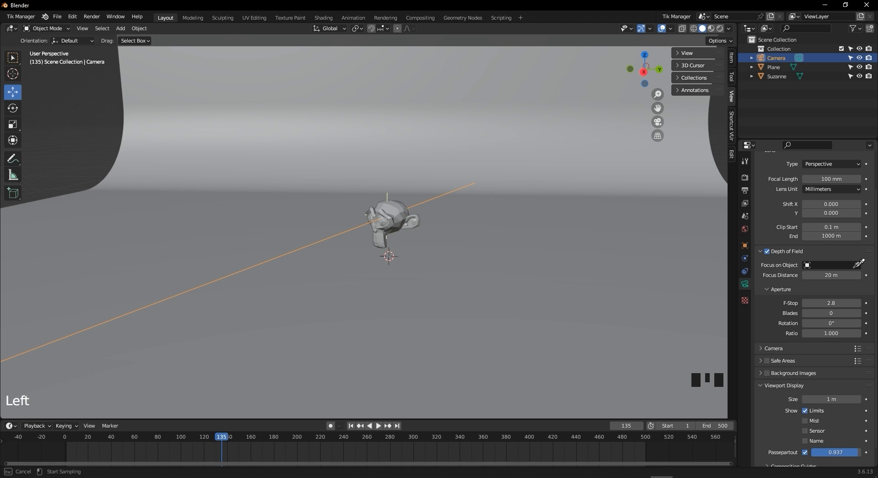
pyautogui.click(391, 213)
# Look through the camera at the monkey and lower the aperture F-Stop to 0.1
pyautogui.press('KP_0')
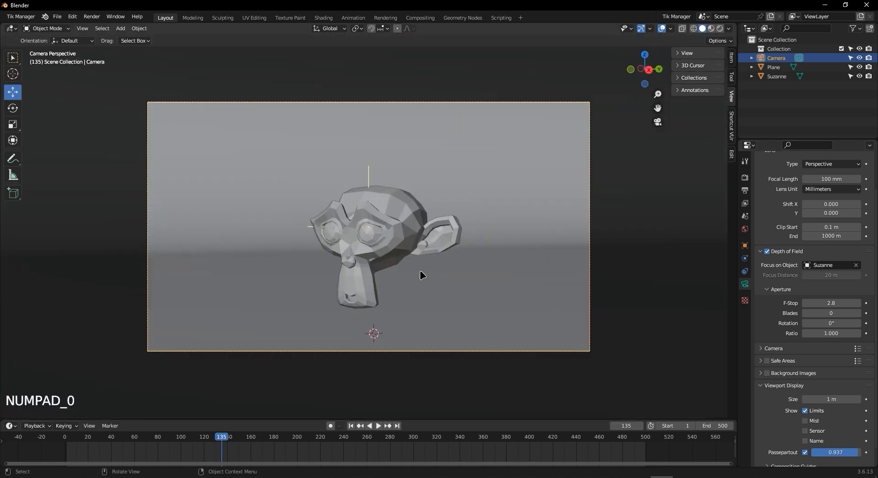
pyautogui.scroll(3, 420, 269)
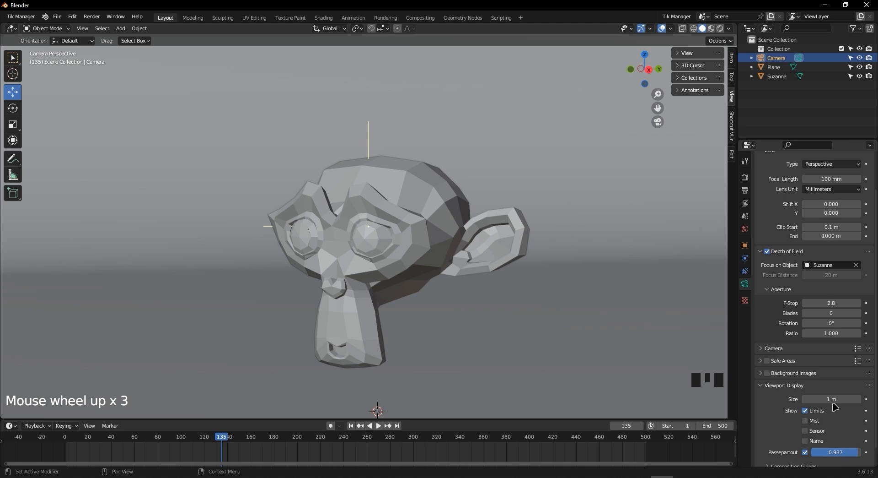
pyautogui.scroll(-4, 781, 405)
pyautogui.scroll(1, 818, 278)
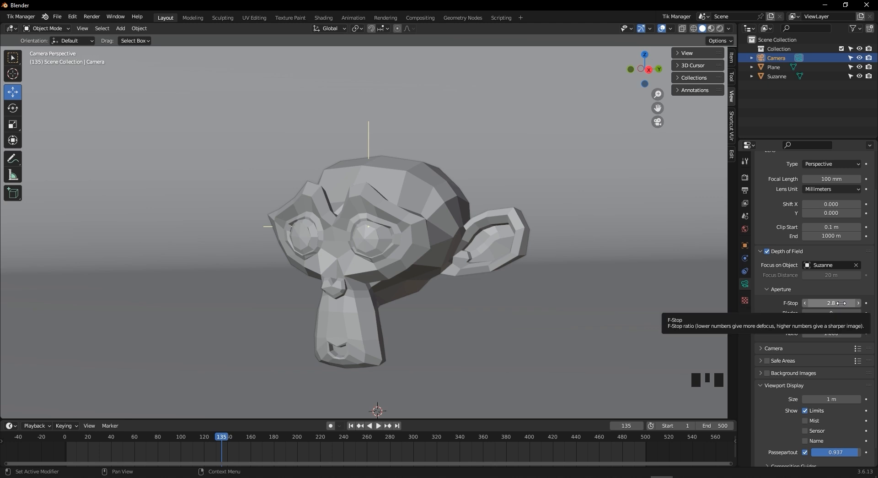
pyautogui.moveTo(840, 302); pyautogui.dragTo(834, 303)
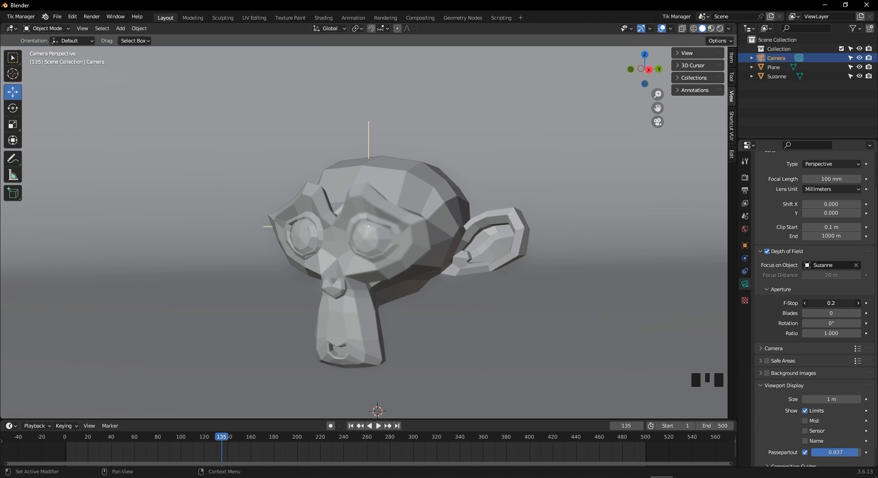
pyautogui.moveTo(844, 303); pyautogui.dragTo(833, 303)
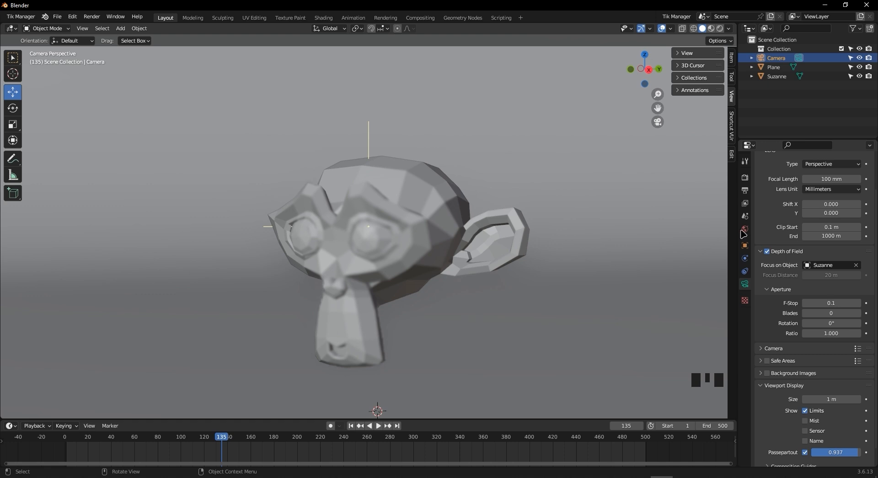
# Try an aperture F-Stop of 1.4, and set the F-Stop to 2.8
pyautogui.scroll(3, 803, 366)
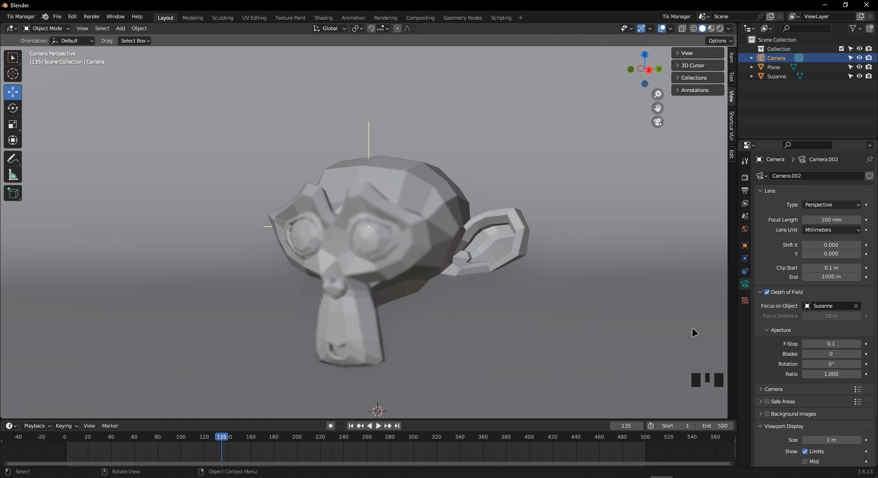
pyautogui.click(839, 342)
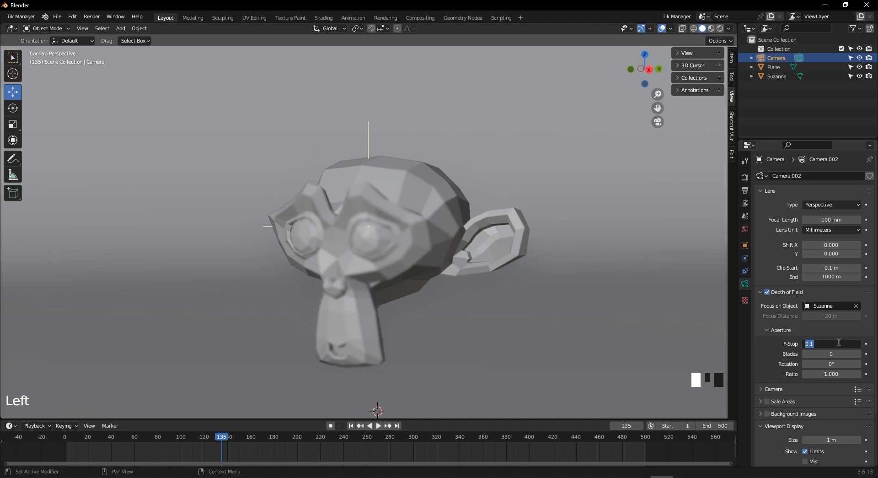
pyautogui.write('1.4')
pyautogui.press('Return')
pyautogui.click(839, 341)
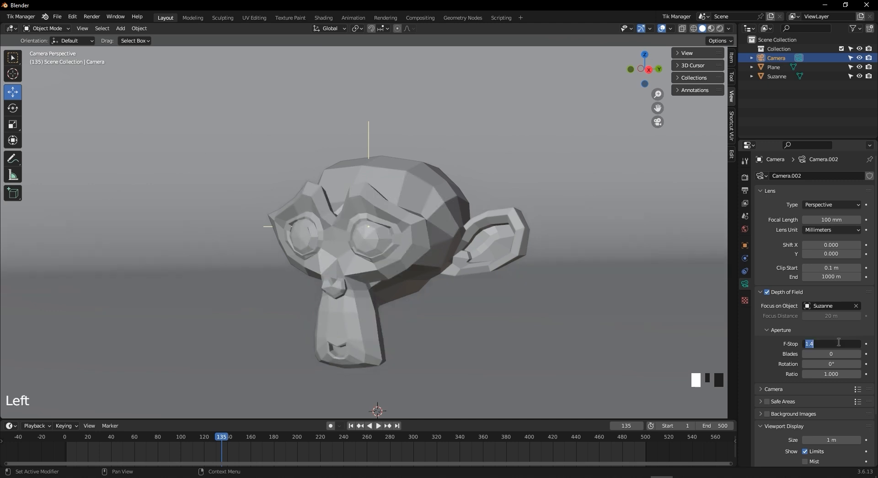
pyautogui.press('Return')
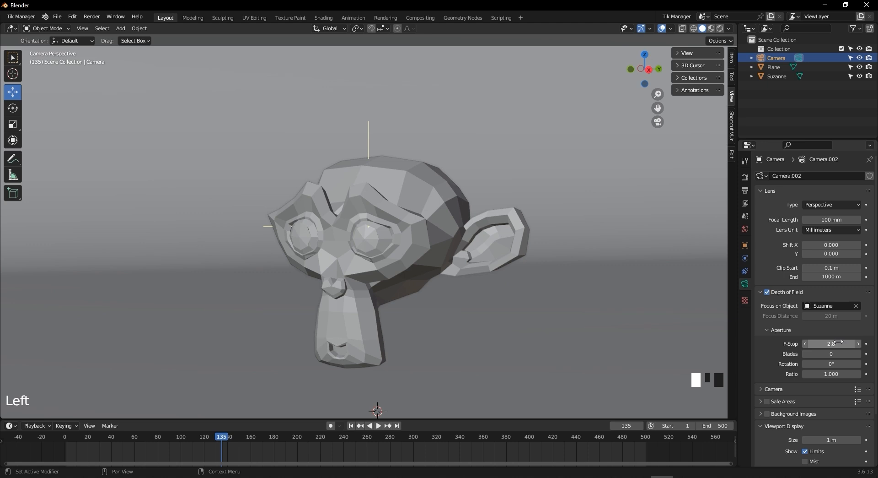
# Clear Suzanne from the camera's depth-of-field focus object
pyautogui.scroll(-4, 562, 190)
pyautogui.scroll(3, 429, 226)
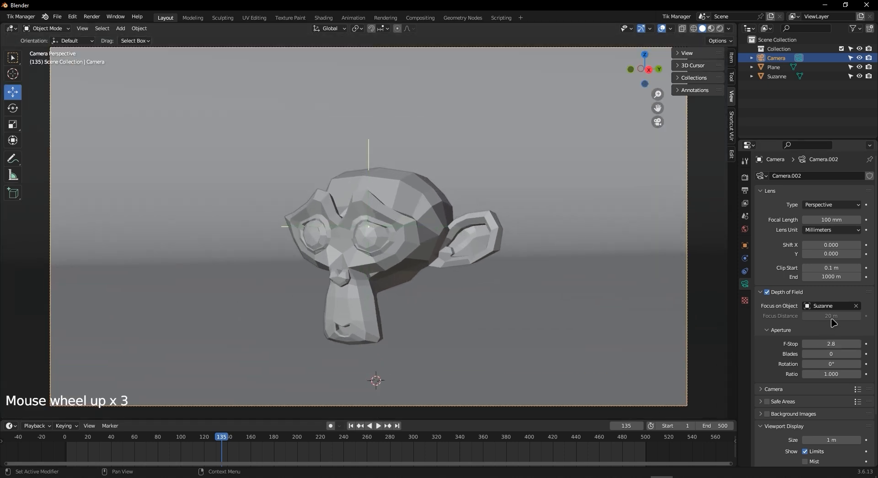
pyautogui.click(856, 305)
# Add a cube-shaped empty at the 3D cursor beneath the monkey
pyautogui.moveTo(558, 284); pyautogui.dragTo(410, 255, button='middle')
pyautogui.scroll(5, 388, 256)
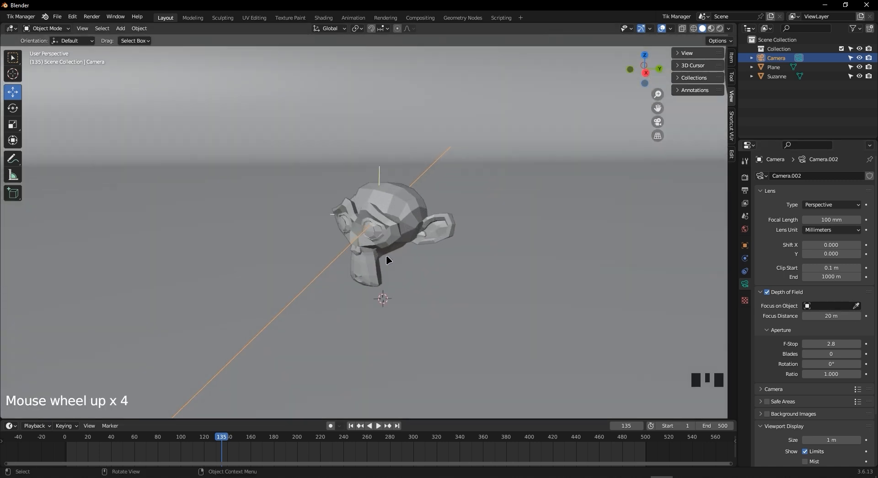
pyautogui.hotkey('shift', 'a')
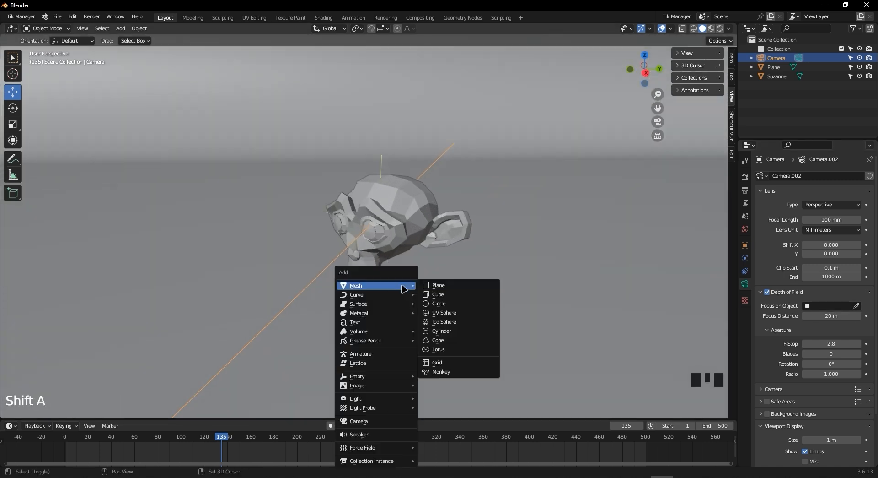
pyautogui.scroll(-10, 392, 263)
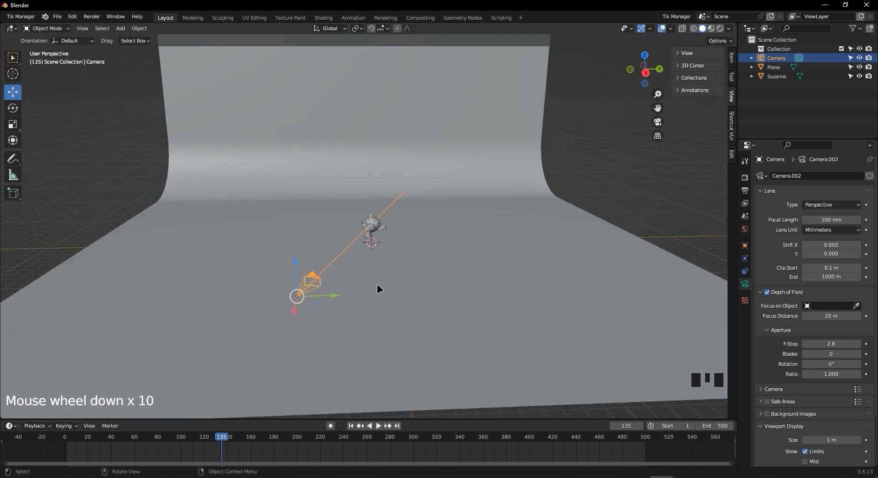
pyautogui.moveTo(353, 273); pyautogui.dragTo(300, 294, button='middle')
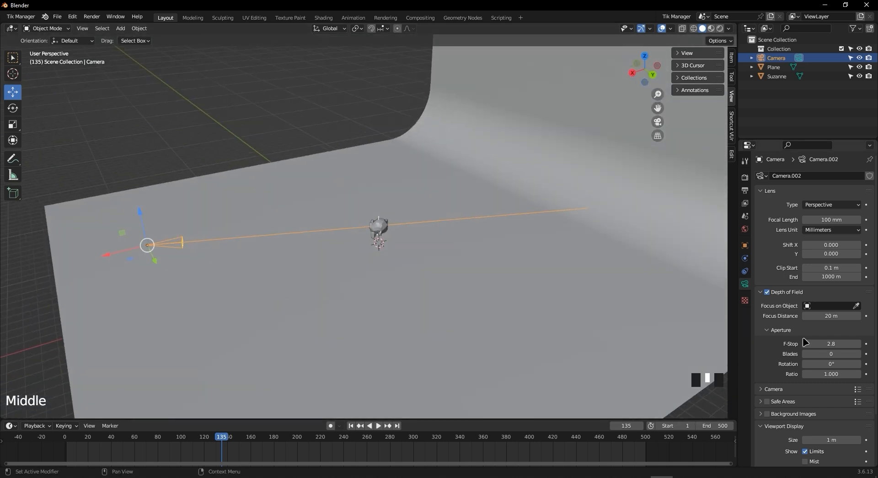
pyautogui.scroll(4, 414, 263)
pyautogui.hotkey('shift', 'a')
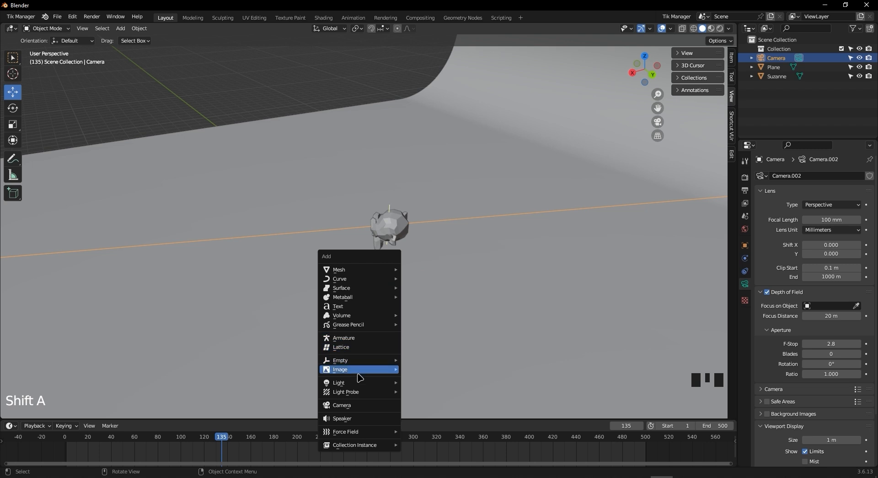
pyautogui.moveTo(361, 362)
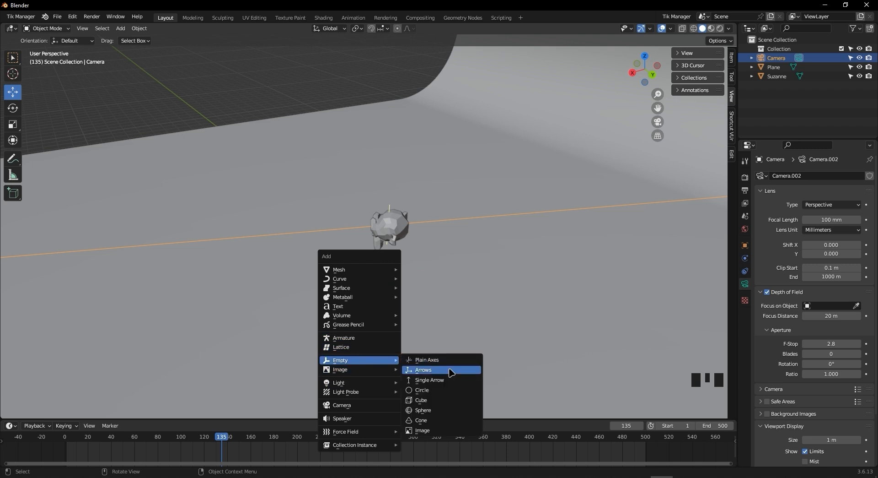
pyautogui.click(454, 401)
# Raise the cube empty along the Z axis so that it surrounds the monkey's head
pyautogui.moveTo(453, 400); pyautogui.dragTo(400, 226, button='middle')
pyautogui.press('g')
pyautogui.press('z')
pyautogui.click(389, 199)
pyautogui.moveTo(397, 208); pyautogui.dragTo(413, 257, button='middle')
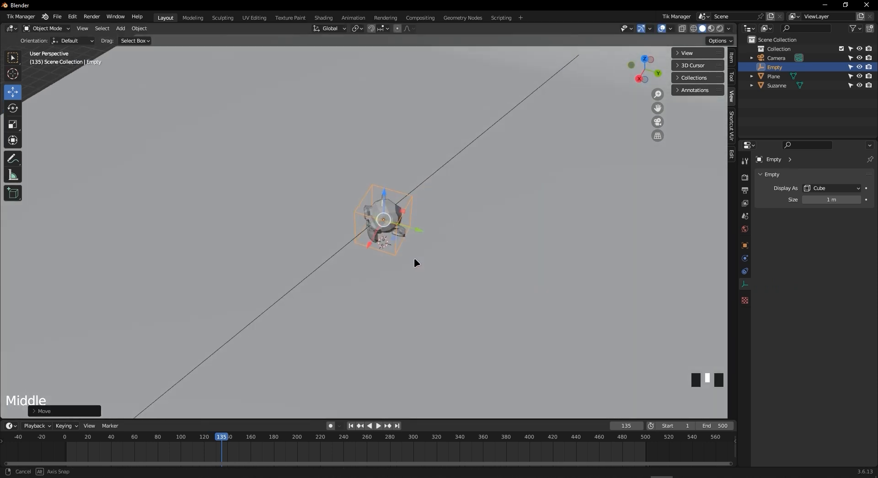
# Select the camera and set the cube empty as its depth-of-field focus object
pyautogui.scroll(-4, 308, 291)
pyautogui.click(231, 342)
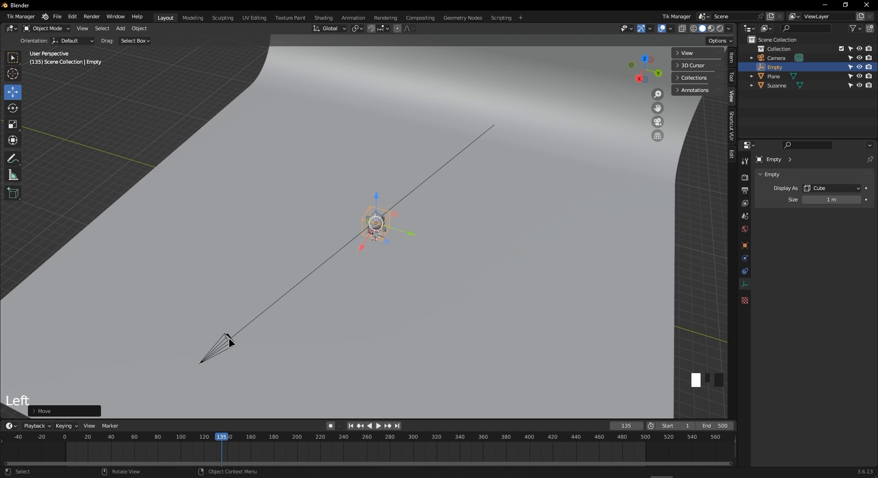
pyautogui.click(857, 305)
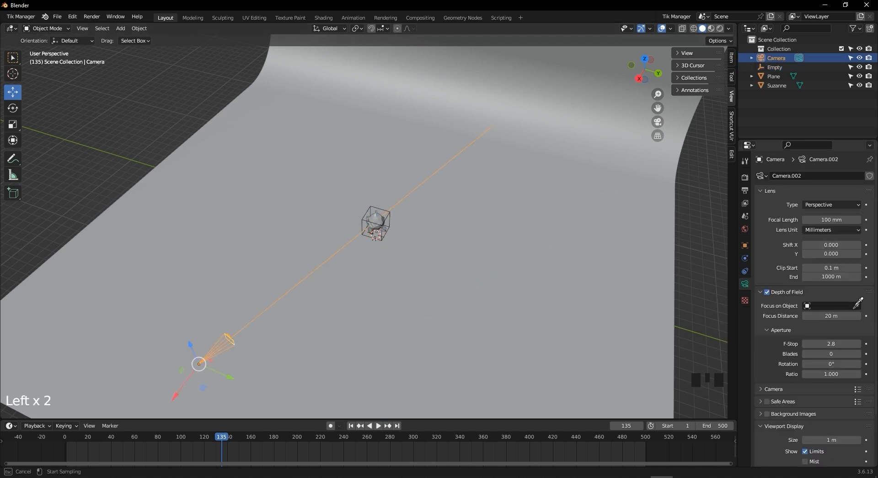
pyautogui.click(373, 206)
# Select the cube empty and move it away from the monkey toward the camera to shift the focus point
pyautogui.click(390, 215)
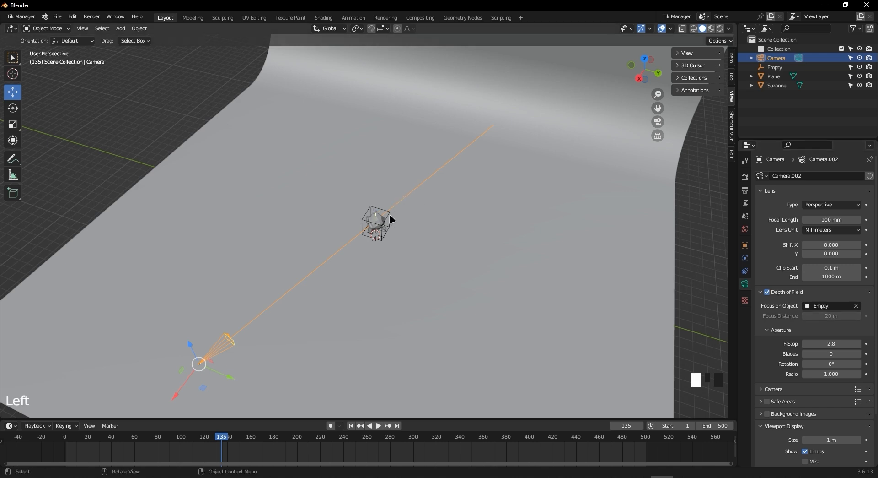
pyautogui.press('g')
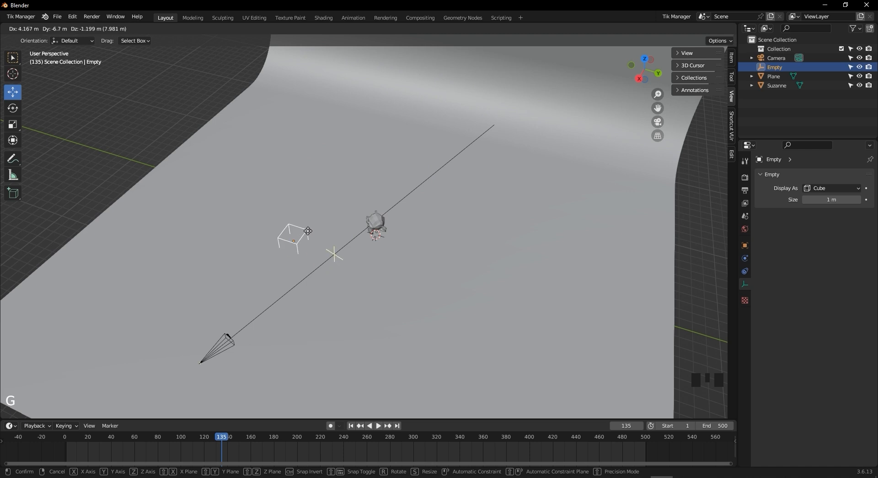
# Cancel the ongoing move of the cube-shaped empty around the monkey head
pyautogui.press('Escape')
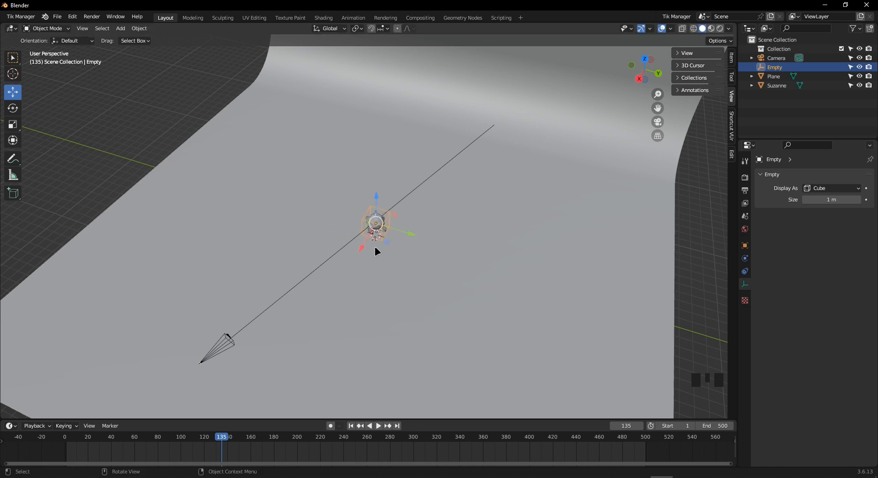
pyautogui.scroll(3, 382, 231)
pyautogui.scroll(-4, 387, 239)
pyautogui.moveTo(380, 251); pyautogui.dragTo(350, 267, button='middle')
pyautogui.scroll(6, 368, 228)
pyautogui.scroll(-8, 694, 237)
# Add a Track To constraint to the camera and set the cube-shaped empty as its target
pyautogui.click(155, 325)
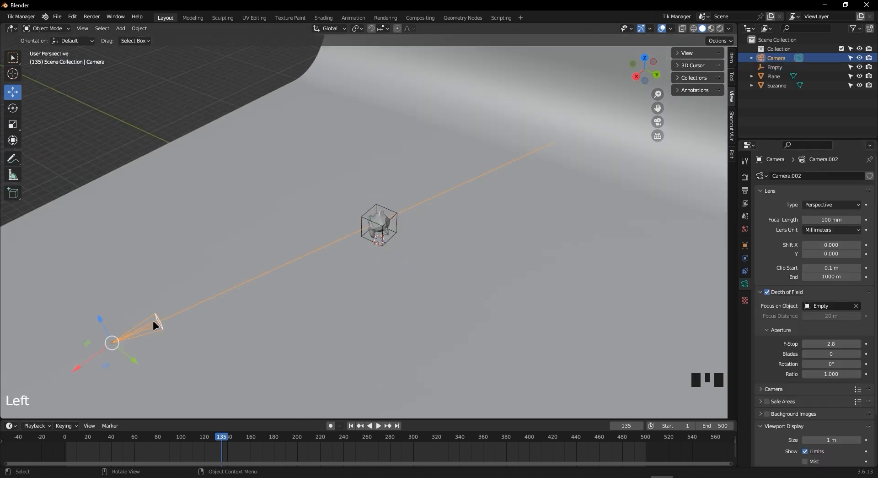
pyautogui.click(746, 271)
pyautogui.click(776, 177)
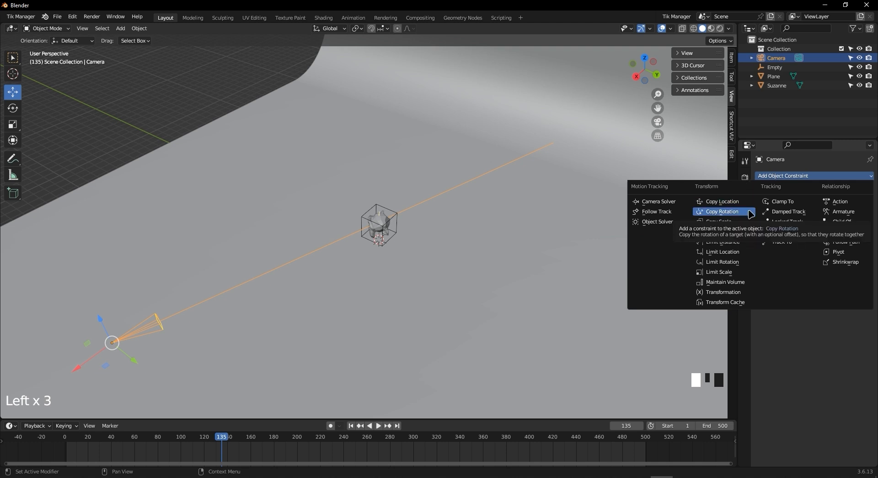
pyautogui.click(796, 245)
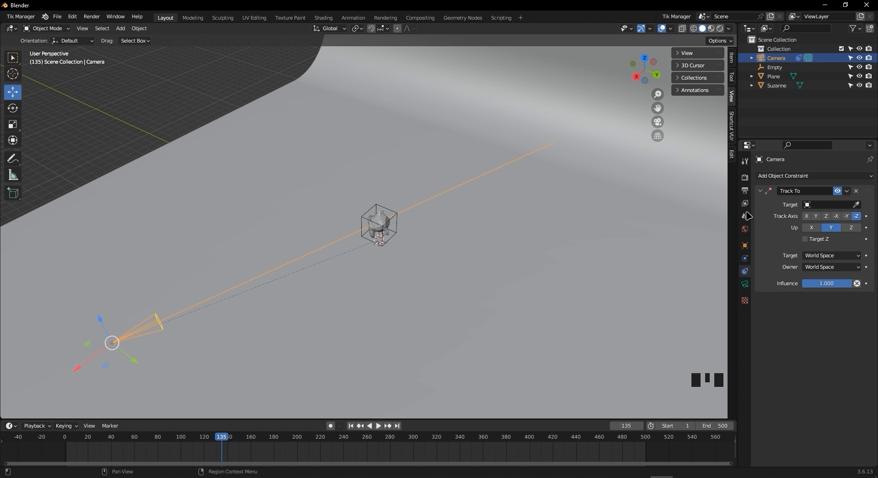
pyautogui.click(857, 205)
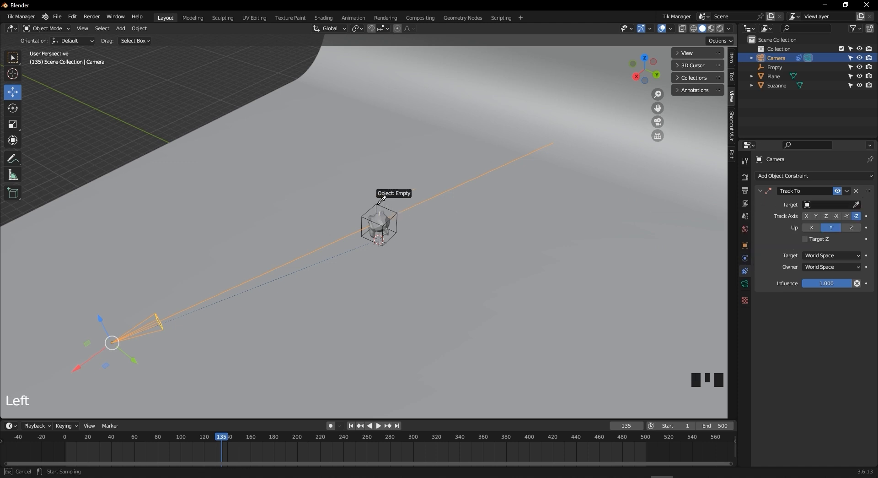
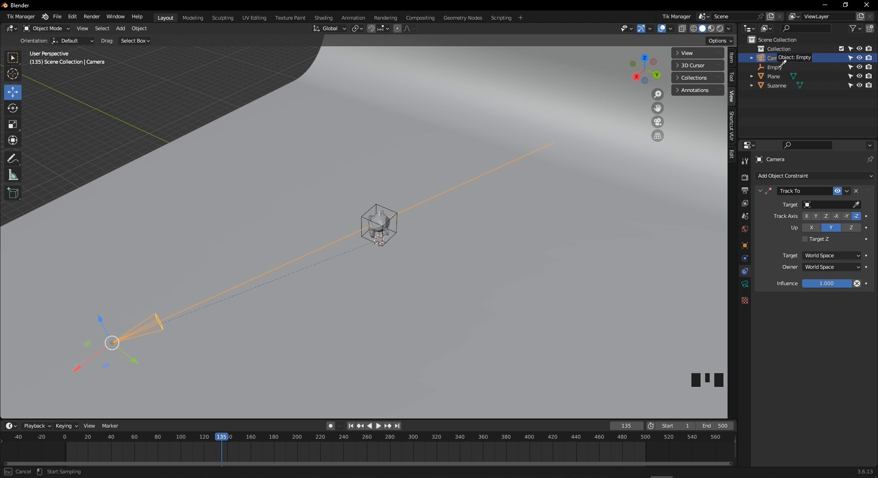
pyautogui.click(780, 66)
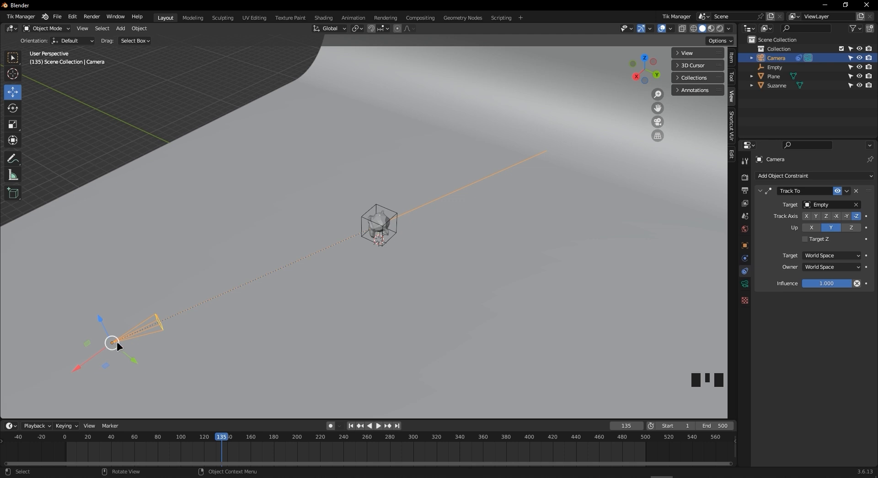
# Move the camera to a different spot on the backdrop floor to test its tracking of the empty
pyautogui.press('g')
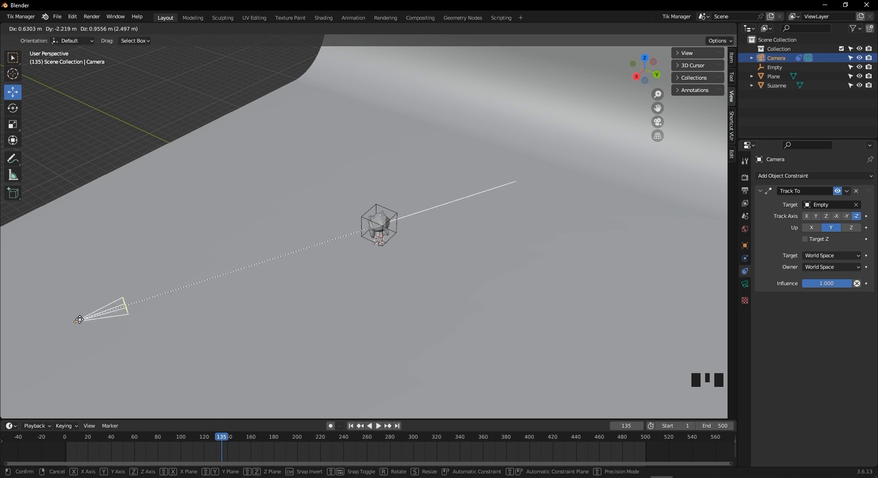
pyautogui.click(185, 288)
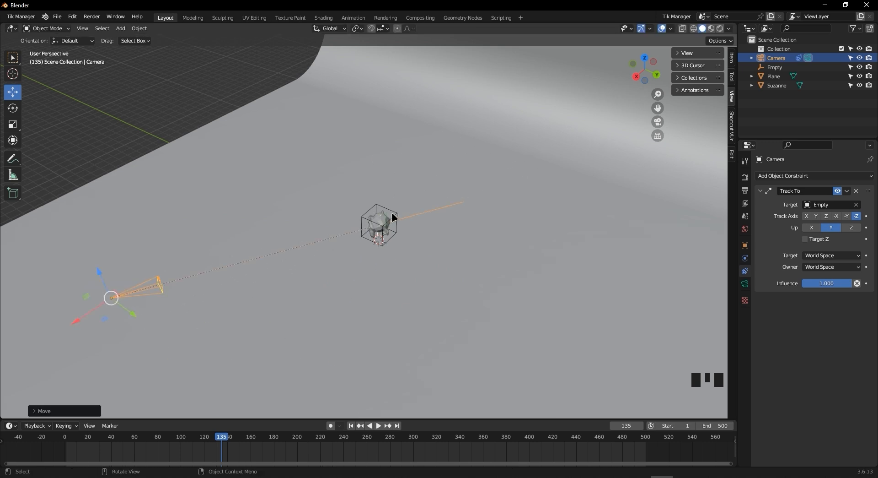
pyautogui.scroll(2, 302, 311)
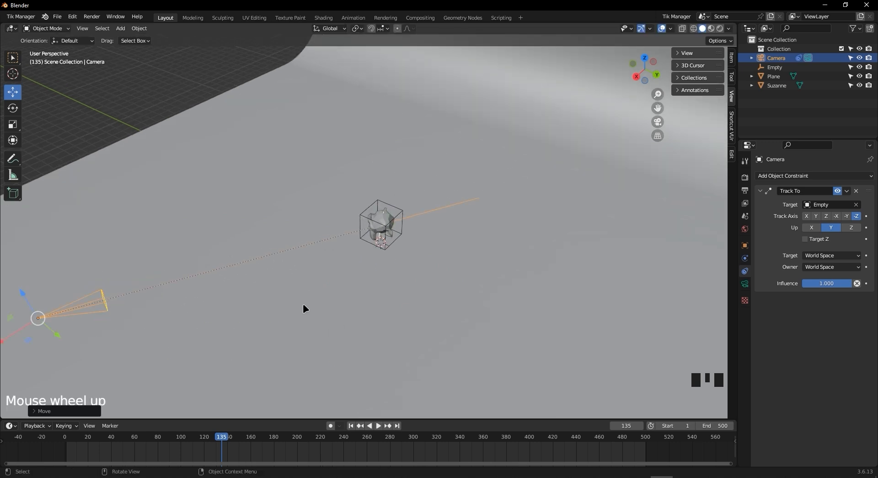
pyautogui.moveTo(305, 303); pyautogui.dragTo(451, 283, button='middle')
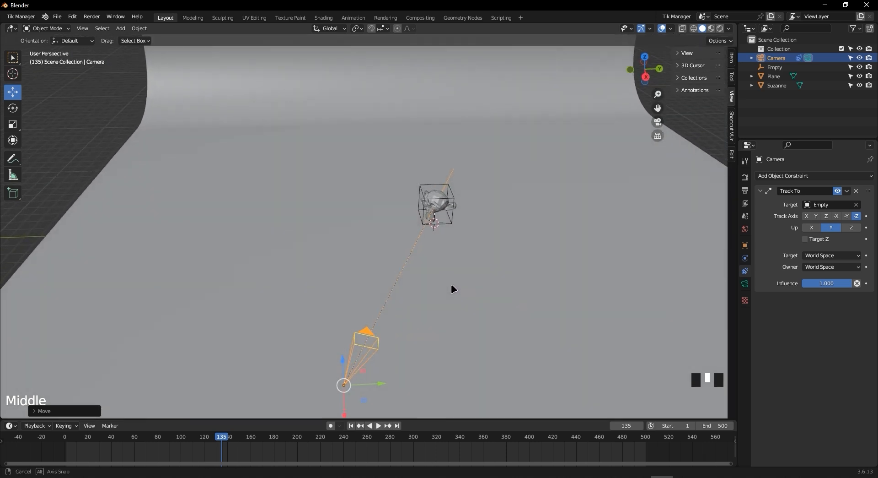
pyautogui.scroll(2, 439, 265)
pyautogui.scroll(-4, 437, 263)
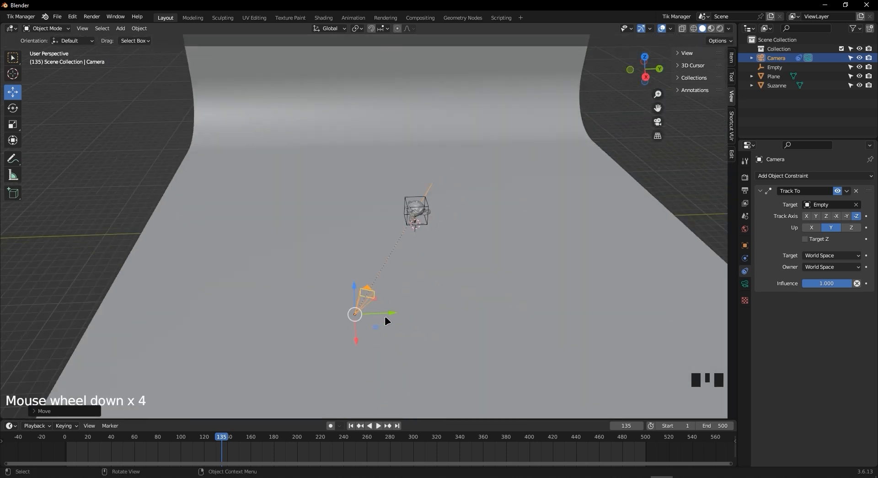
pyautogui.scroll(2, 387, 316)
pyautogui.moveTo(438, 320); pyautogui.dragTo(384, 266, button='middle')
pyautogui.scroll(1, 449, 275)
pyautogui.scroll(-2, 448, 277)
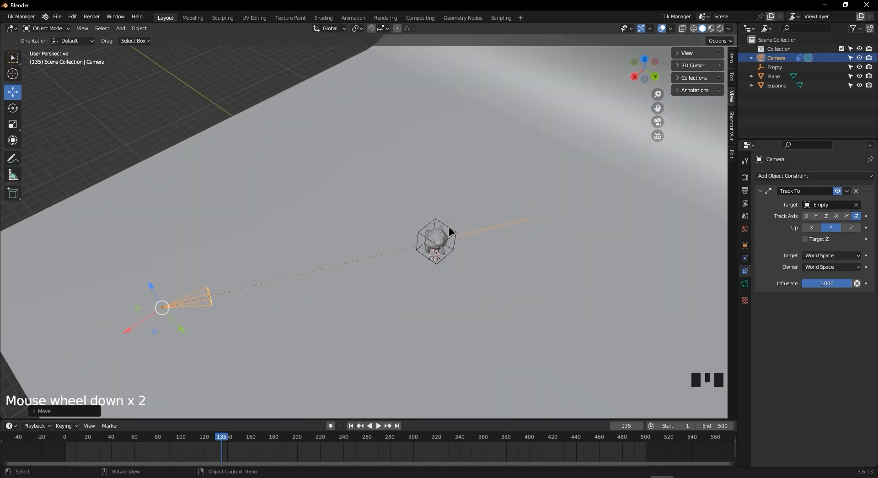
# Duplicate the cube-shaped empty in place and scale the copy up so that it surrounds the original
pyautogui.click(436, 218)
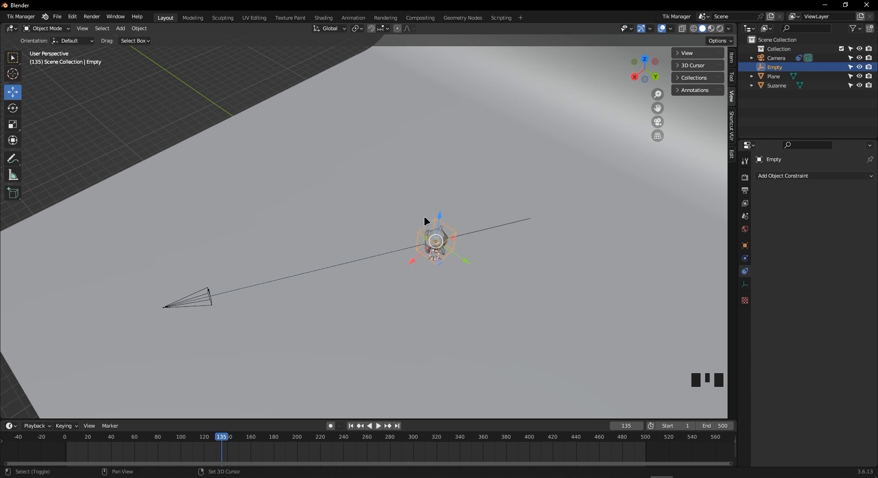
pyautogui.hotkey('shift', 'd')
pyautogui.press('s')
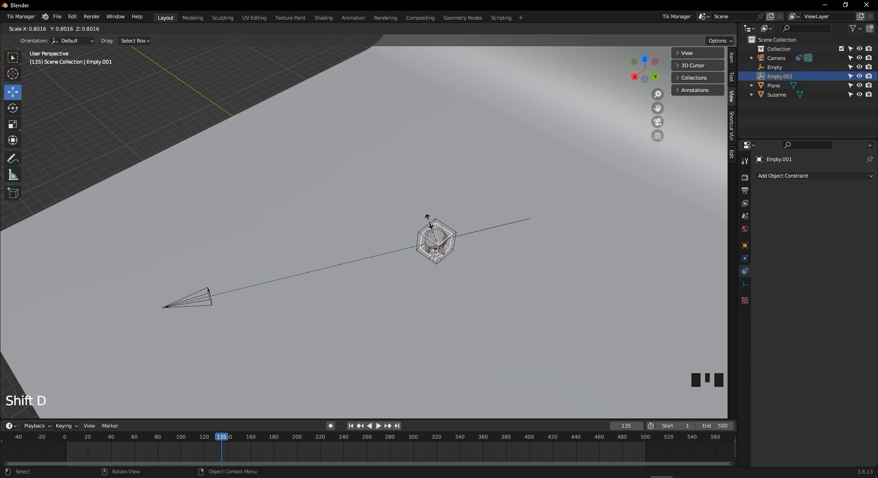
pyautogui.click(410, 194)
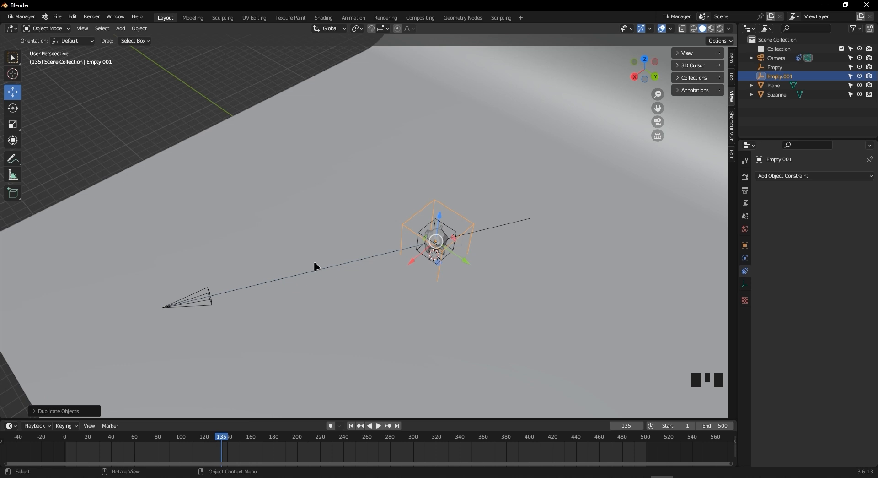
# Parent the camera to the larger empty using Object (Keep Transform)
pyautogui.click(209, 294)
pyautogui.keyDown('shift'); pyautogui.click(403, 224); pyautogui.keyUp('shift')
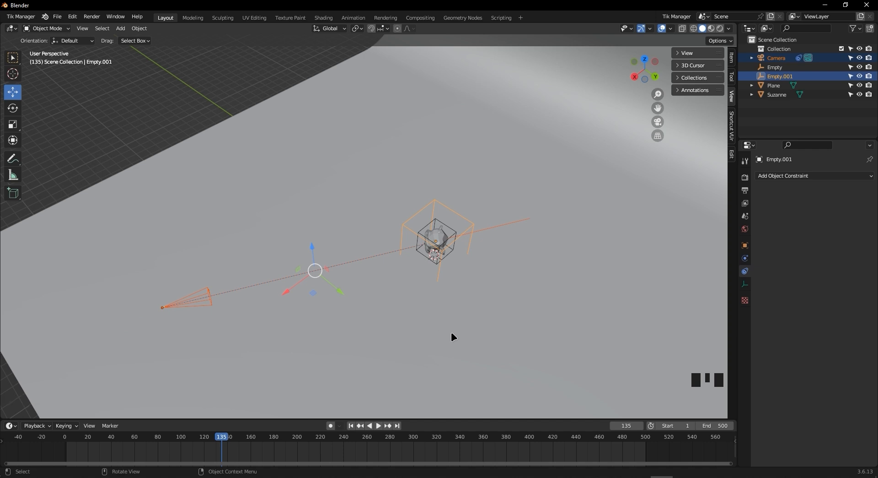
pyautogui.moveTo(425, 284); pyautogui.dragTo(448, 274, button='middle')
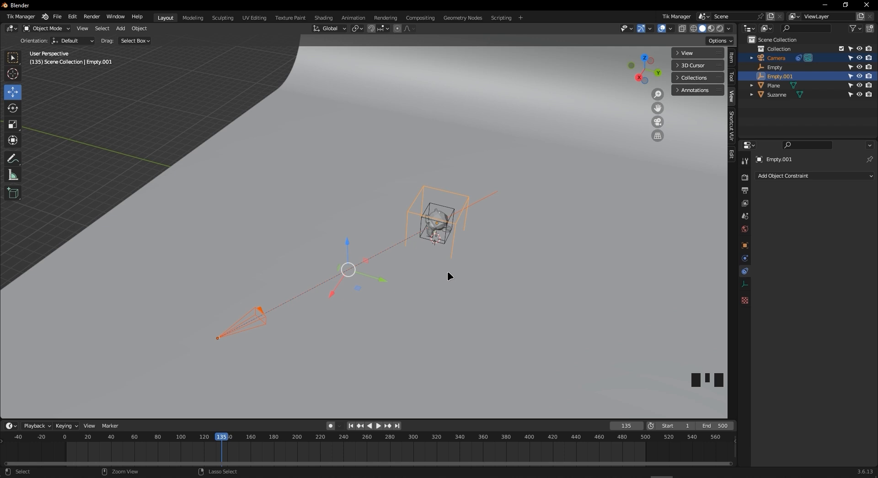
pyautogui.hotkey('ctrl', 'p')
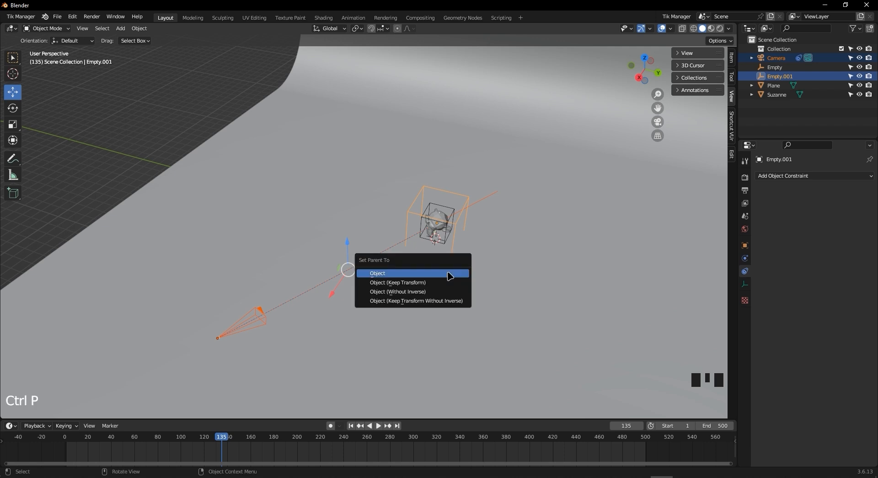
pyautogui.press('Down')
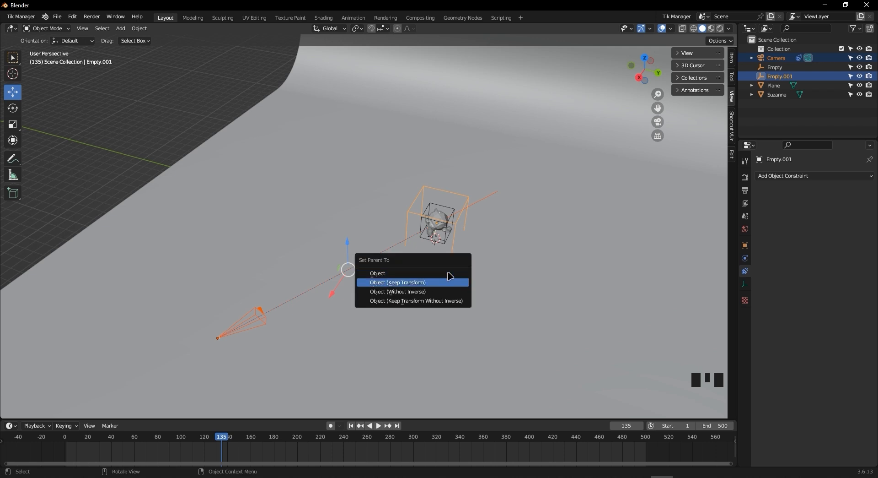
pyautogui.press('Return')
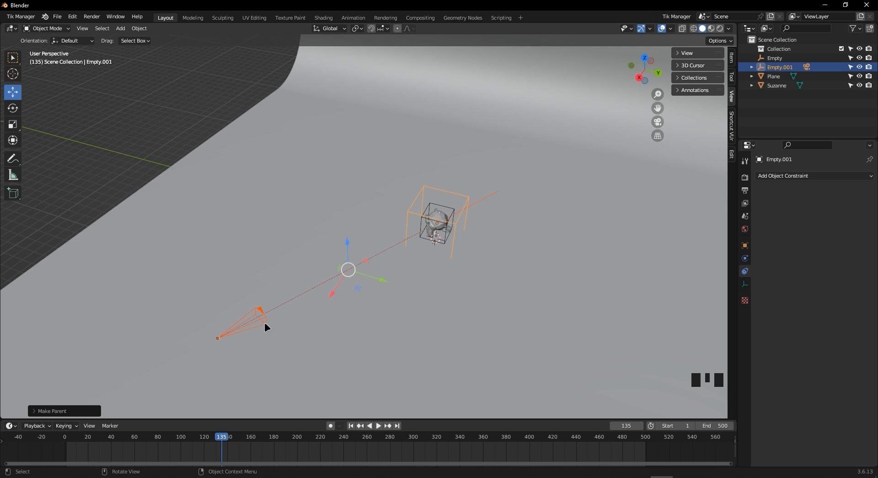
# Try rotating the larger empty about the global Z axis while looking through the camera
pyautogui.click(410, 211)
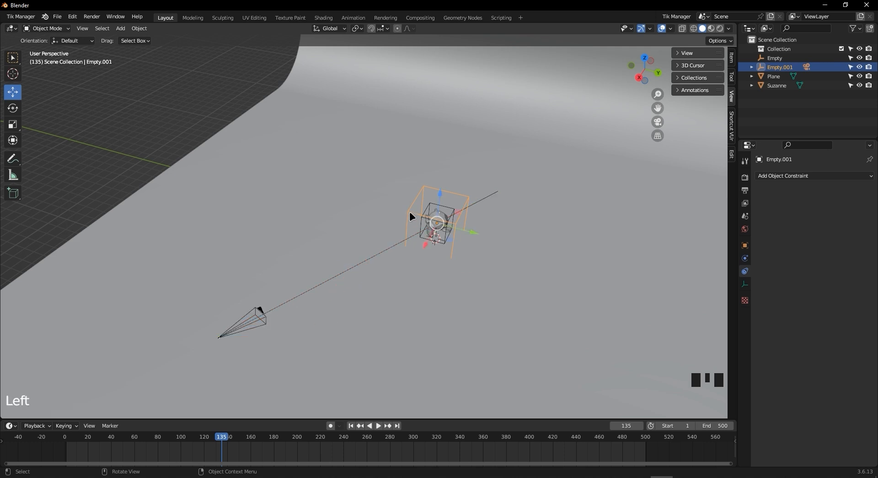
pyautogui.press('KP_0')
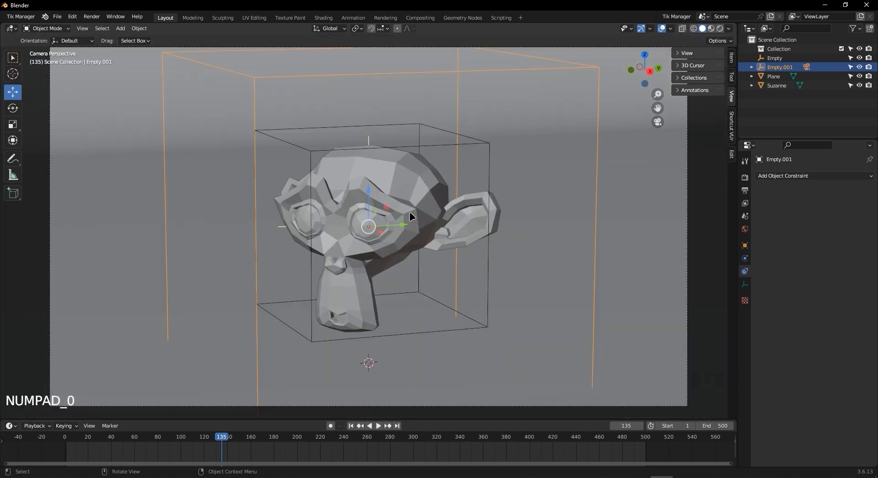
pyautogui.scroll(-4, 410, 212)
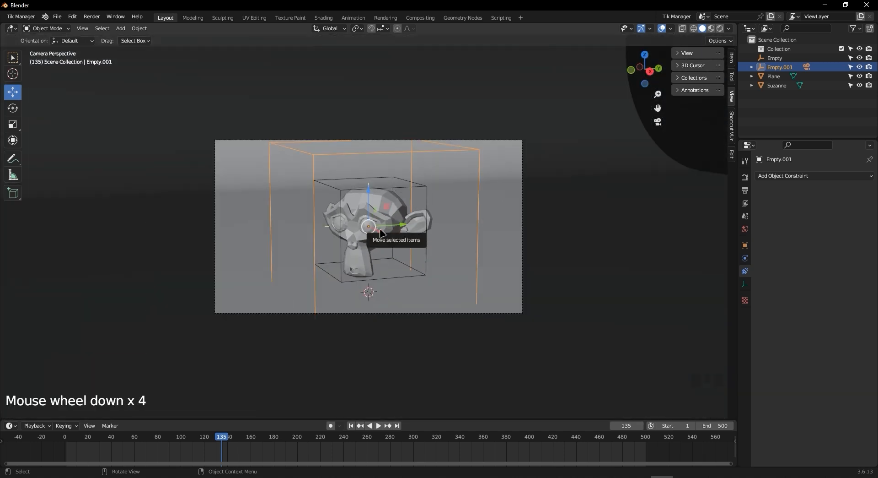
pyautogui.press('r')
pyautogui.press('z')
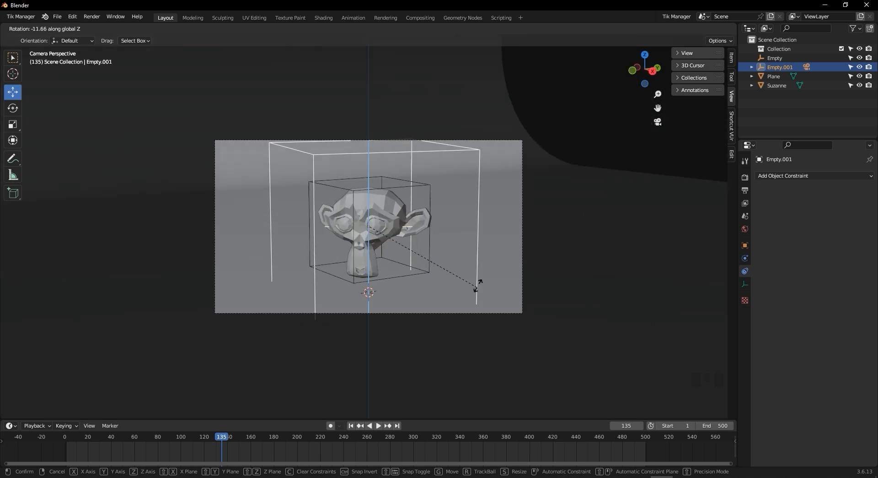
pyautogui.click(484, 293)
# Parent the curved backdrop plane to the larger empty
pyautogui.scroll(-5, 523, 226)
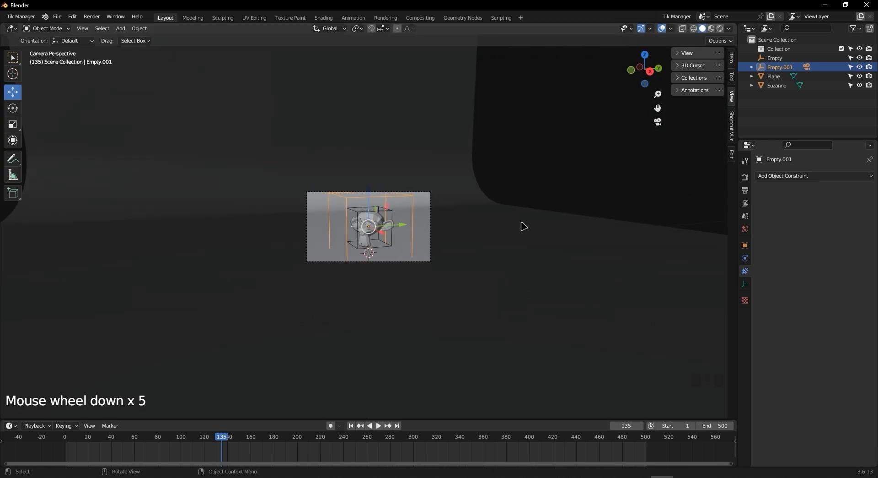
pyautogui.moveTo(523, 226); pyautogui.dragTo(491, 268, button='middle')
pyautogui.scroll(-7, 503, 219)
pyautogui.click(501, 185)
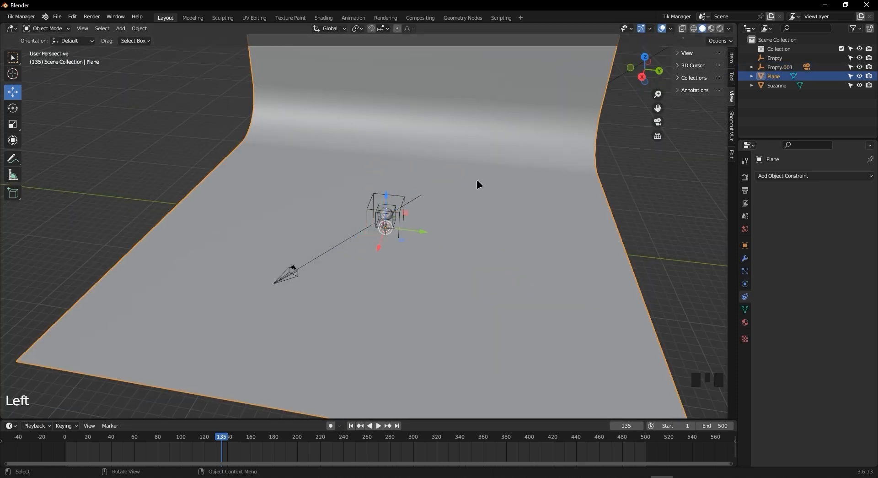
pyautogui.scroll(3, 477, 181)
pyautogui.keyDown('shift'); pyautogui.moveTo(550, 150); pyautogui.dragTo(458, 272, button='middle'); pyautogui.keyUp('shift')
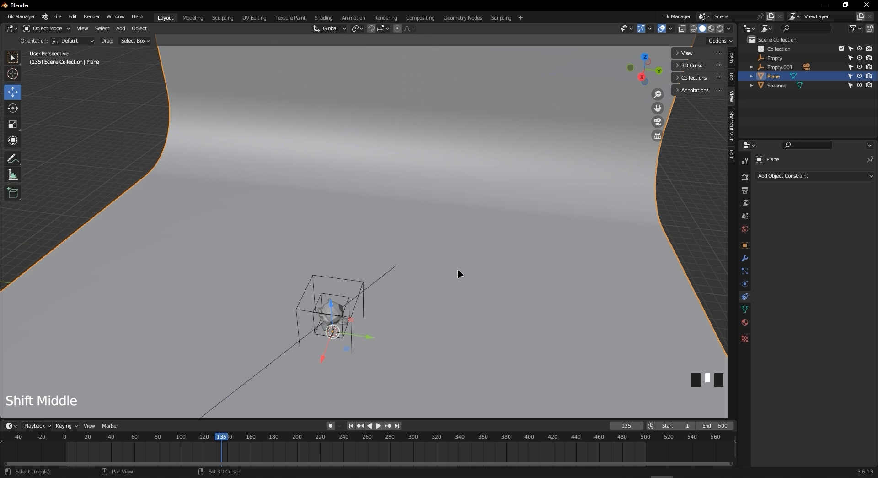
pyautogui.keyDown('shift'); pyautogui.click(342, 278); pyautogui.keyUp('shift')
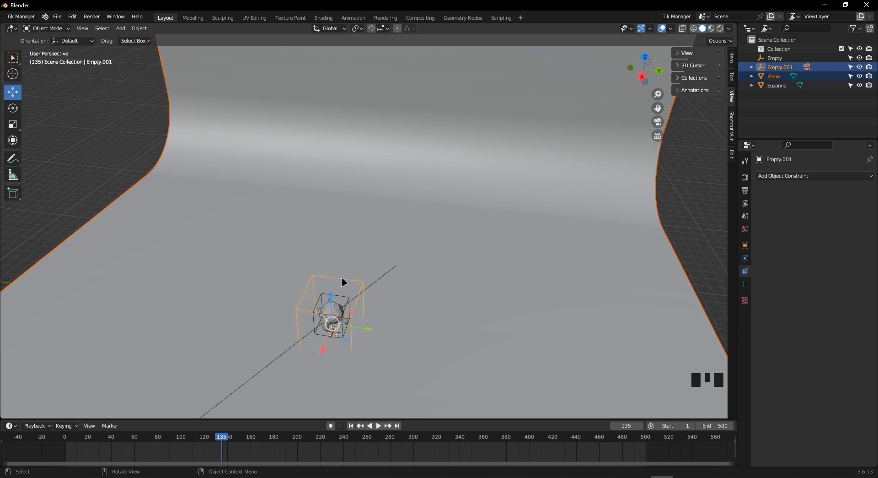
pyautogui.press('ctrl')
pyautogui.hotkey('ctrl', 'p')
pyautogui.click(342, 279)
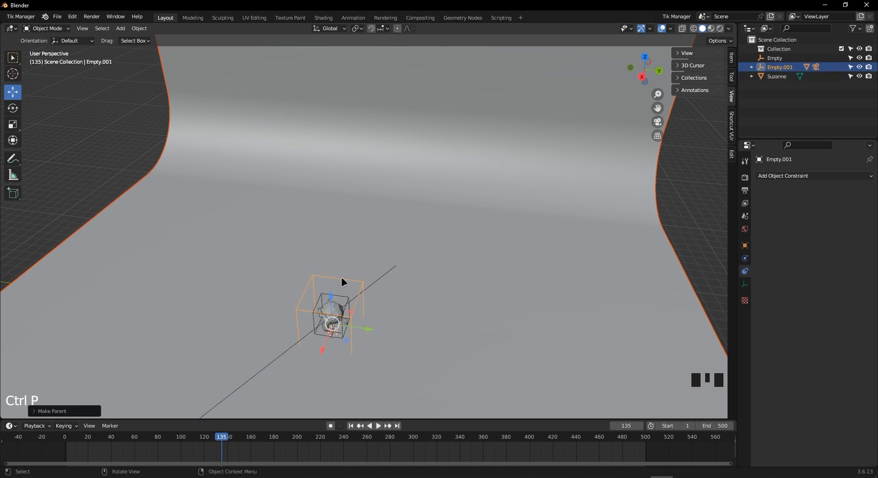
# In the camera view, try rotating the larger empty about the global Z axis with the camera and backdrop both parented to it
pyautogui.press('KP_0')
pyautogui.scroll(8, 400, 249)
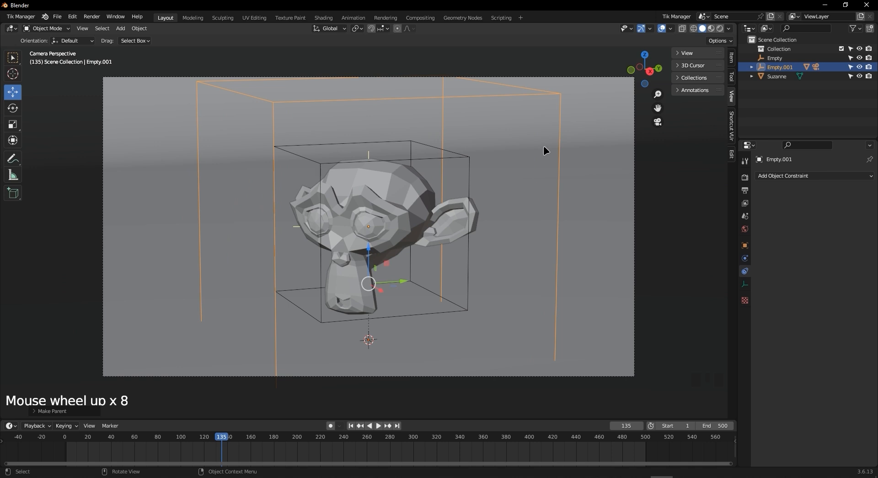
pyautogui.press('r')
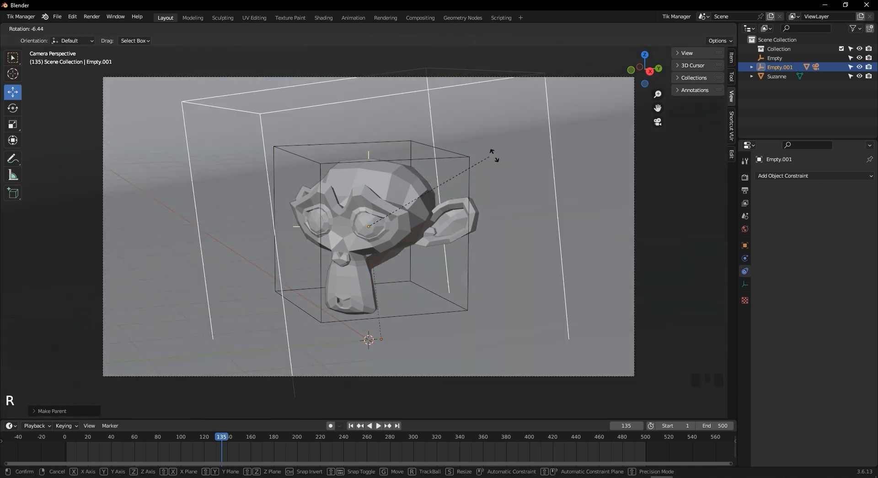
pyautogui.press('Escape')
pyautogui.press('r')
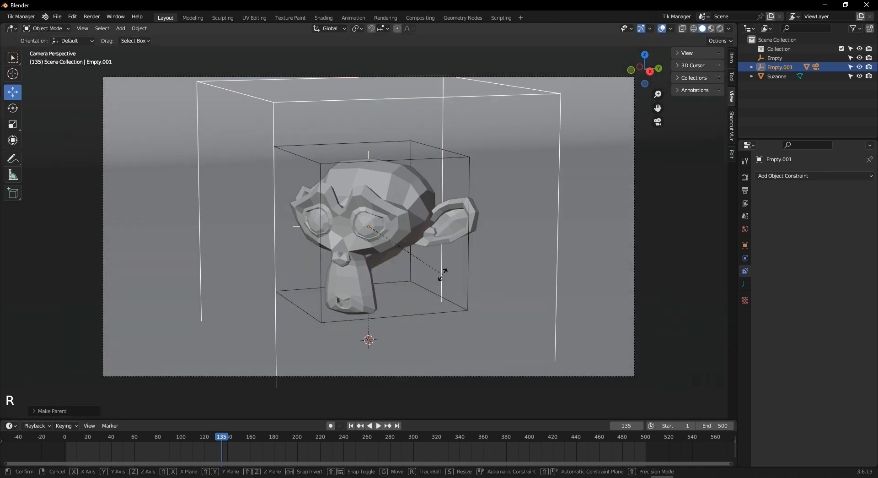
pyautogui.press('z')
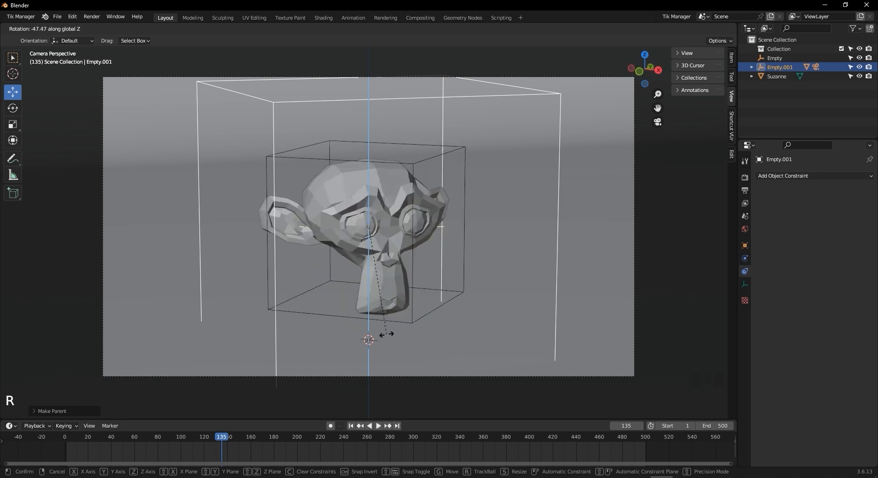
pyautogui.click(446, 276)
# Leave the camera view and deselect all objects in the scene
pyautogui.scroll(-4, 536, 310)
pyautogui.scroll(-3, 507, 285)
pyautogui.moveTo(456, 288); pyautogui.dragTo(405, 261, button='middle')
pyautogui.click(649, 250)
pyautogui.scroll(2, 433, 278)
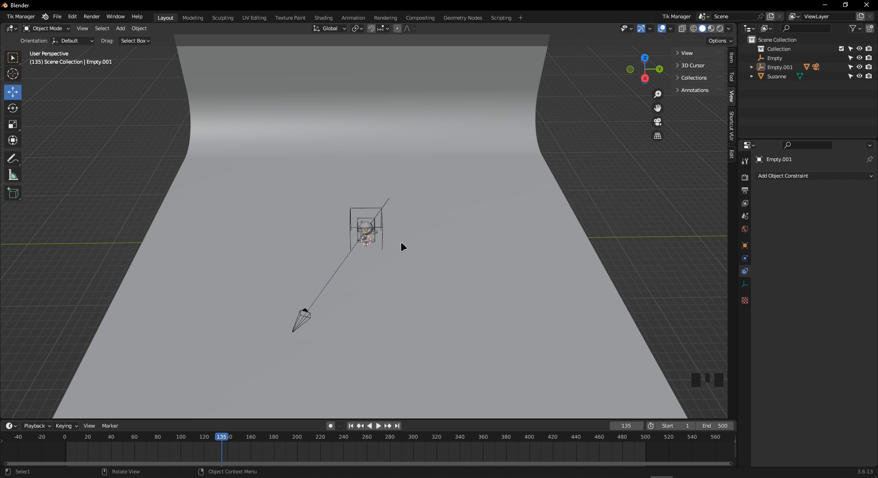
# Add an area light to the scene
pyautogui.scroll(1, 444, 243)
pyautogui.keyDown('shift'); pyautogui.moveTo(405, 253); pyautogui.dragTo(372, 270, button='middle'); pyautogui.keyUp('shift')
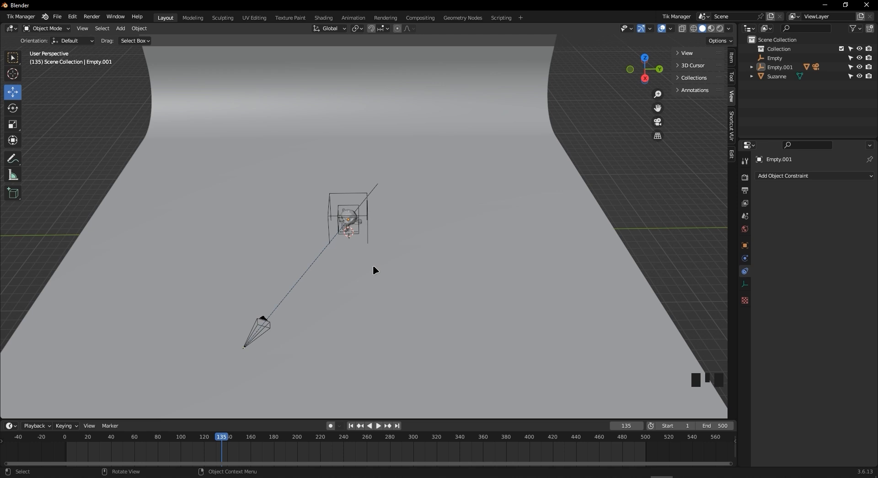
pyautogui.scroll(2, 376, 253)
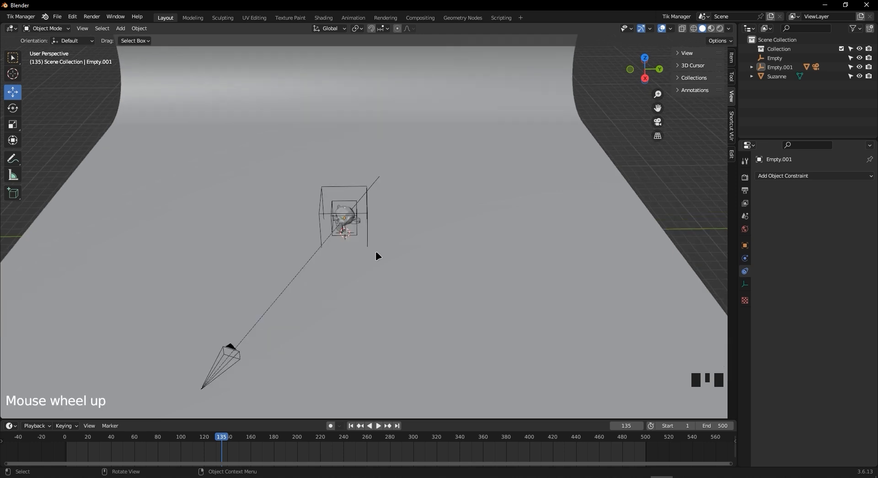
pyautogui.moveTo(376, 253); pyautogui.dragTo(435, 292, button='middle')
pyautogui.scroll(-2, 375, 278)
pyautogui.scroll(3, 375, 278)
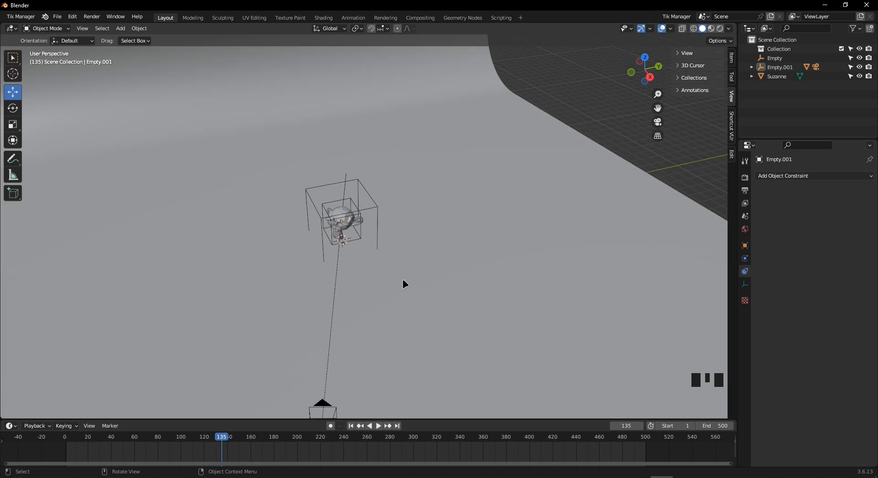
pyautogui.scroll(-1, 404, 287)
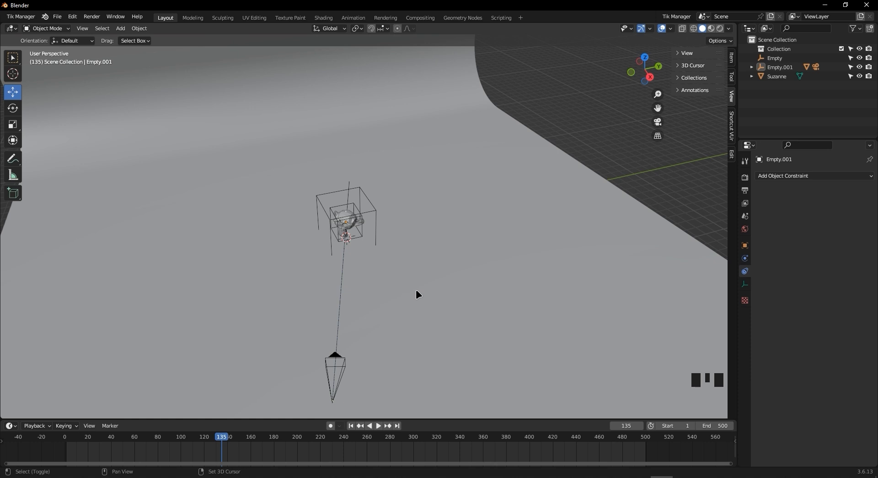
pyautogui.hotkey('shift', 'a')
pyautogui.moveTo(417, 292)
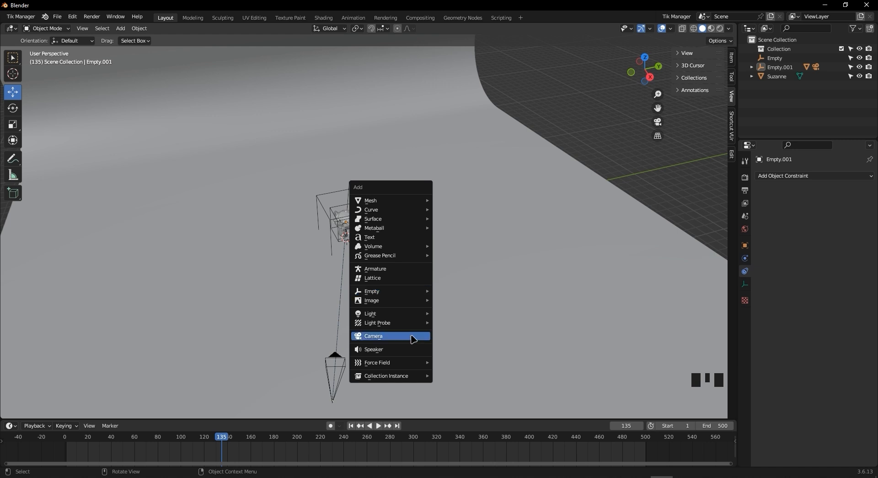
pyautogui.moveTo(407, 316)
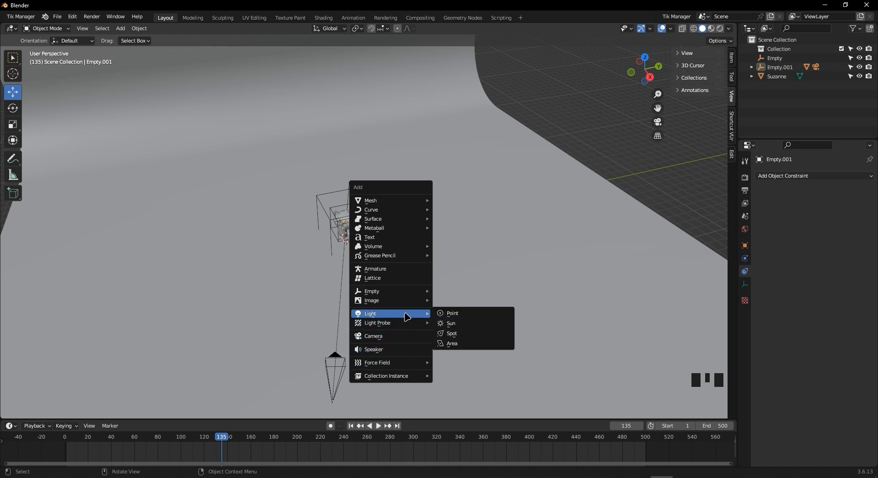
pyautogui.click(490, 344)
# Move the new area light up and out to one side of the monkey head
pyautogui.scroll(-2, 442, 234)
pyautogui.moveTo(441, 234); pyautogui.dragTo(404, 215, button='middle')
pyautogui.press('g')
pyautogui.click(527, 105)
pyautogui.moveTo(527, 105); pyautogui.dragTo(591, 240, button='middle')
pyautogui.keyDown('shift'); pyautogui.moveTo(429, 191); pyautogui.dragTo(413, 232, button='middle'); pyautogui.keyUp('shift')
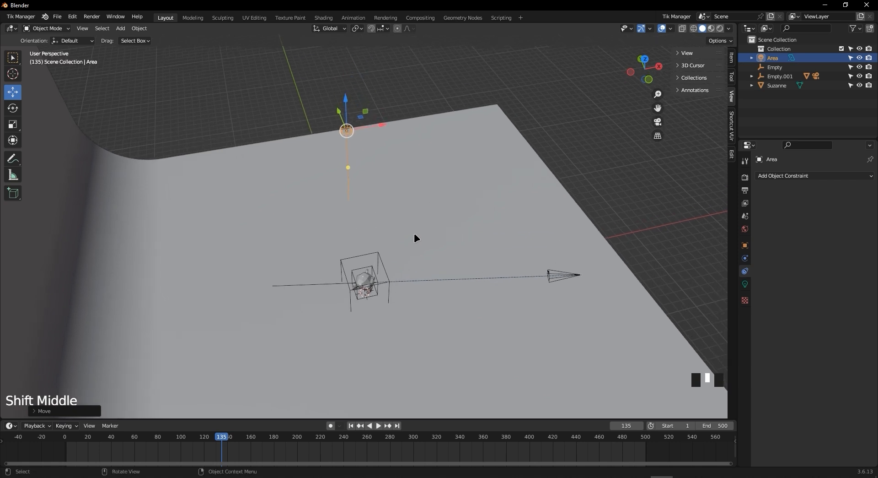
# Slide the area light across the horizontal plane, keeping it off to the side of the monkey head
pyautogui.moveTo(412, 232); pyautogui.dragTo(433, 185, button='middle')
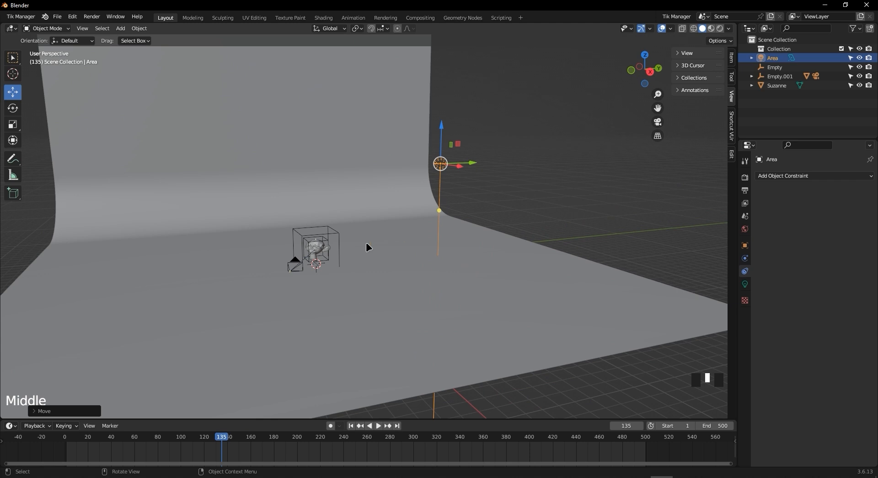
pyautogui.moveTo(393, 229); pyautogui.dragTo(392, 269, button='middle')
pyautogui.scroll(2, 339, 251)
pyautogui.moveTo(339, 251); pyautogui.dragTo(494, 134, button='middle')
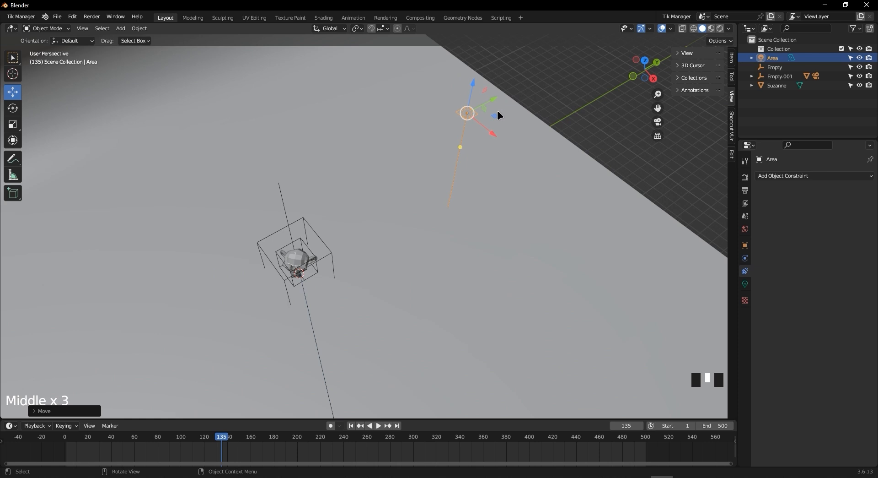
pyautogui.moveTo(495, 118); pyautogui.dragTo(575, 212)
pyautogui.moveTo(575, 212); pyautogui.dragTo(542, 218, button='middle')
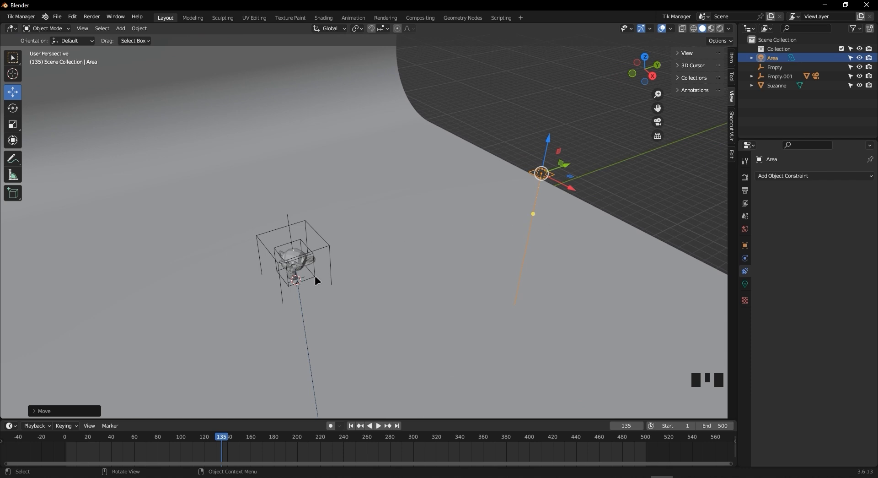
# Aim the area light's beam directly at the monkey head
pyautogui.scroll(2, 309, 279)
pyautogui.keyDown('shift'); pyautogui.moveTo(298, 272); pyautogui.dragTo(304, 269, button='middle'); pyautogui.keyUp('shift')
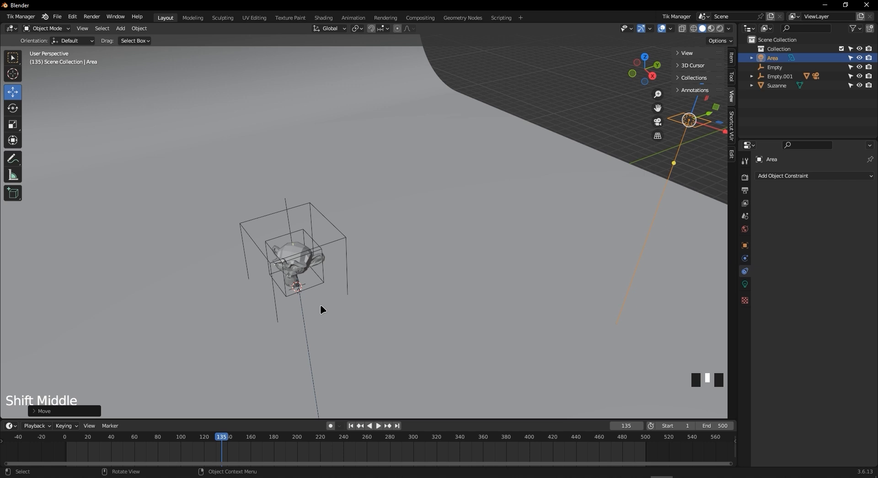
pyautogui.scroll(-2, 346, 277)
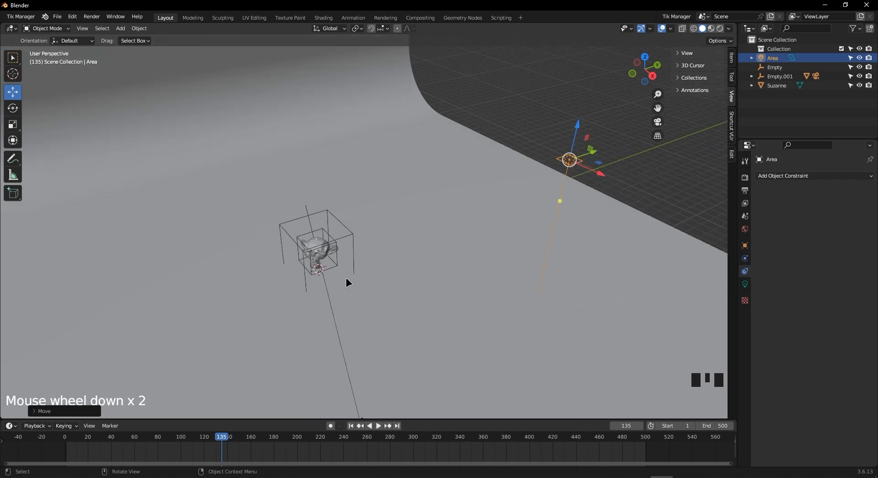
pyautogui.hotkey('shift', 't')
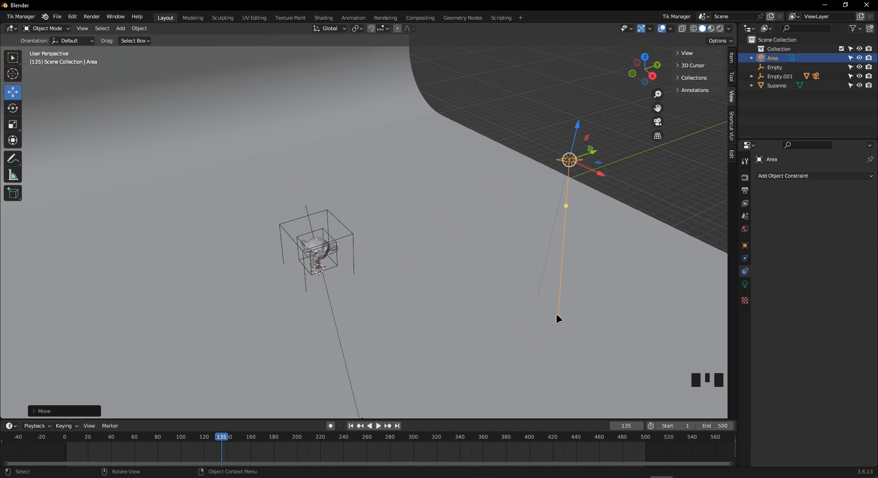
pyautogui.click(320, 255)
pyautogui.moveTo(457, 286)
pyautogui.mouseDown(button='middle')
pyautogui.moveTo(440, 270)
pyautogui.moveTo(455, 284)
pyautogui.mouseUp(button='middle')
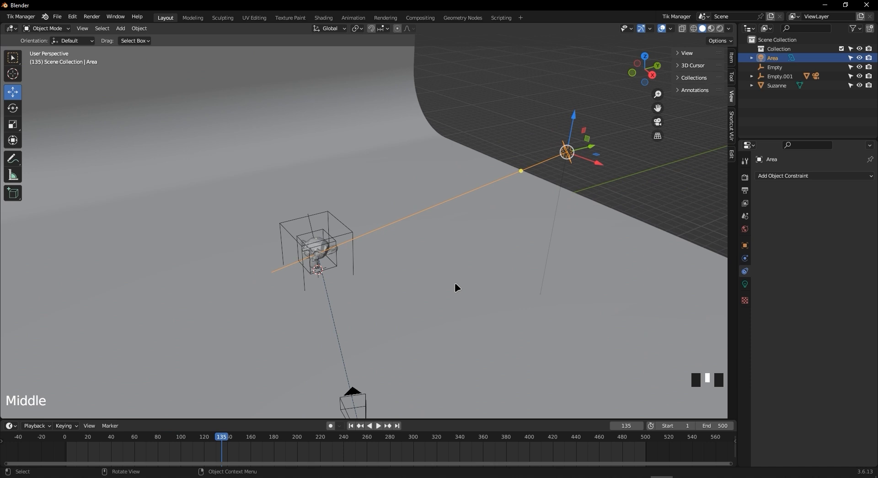
# Add a Track To constraint to the area light with the smaller empty as its target
pyautogui.click(783, 175)
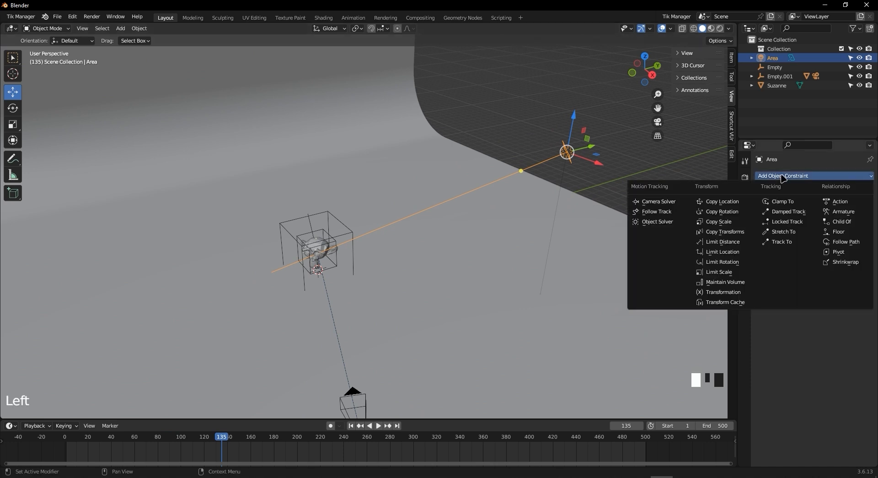
pyautogui.click(785, 243)
pyautogui.click(857, 204)
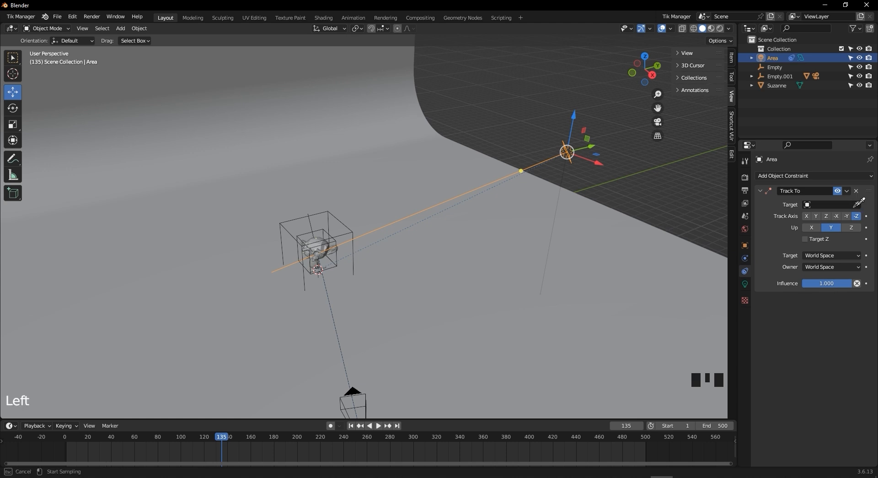
pyautogui.click(326, 224)
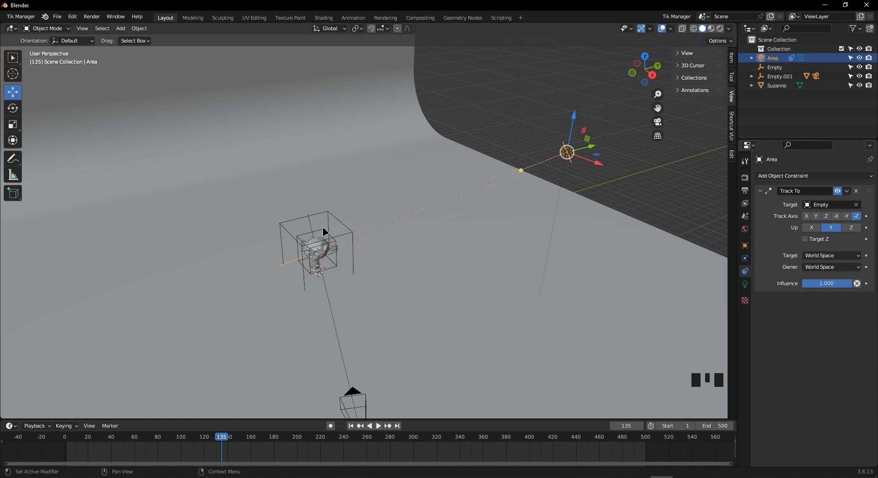
# Parent the area light to the larger empty with Object (Keep Transform)
pyautogui.moveTo(452, 263); pyautogui.dragTo(391, 229, button='middle')
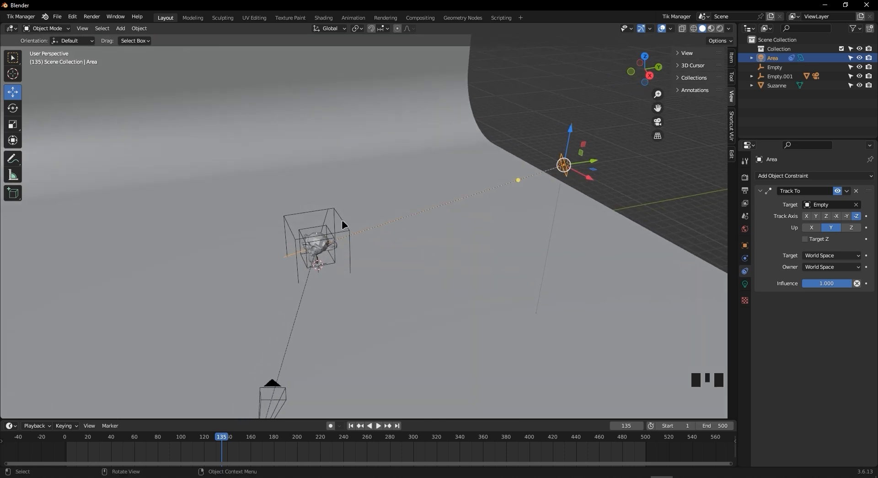
pyautogui.keyDown('shift'); pyautogui.click(334, 207); pyautogui.keyUp('shift')
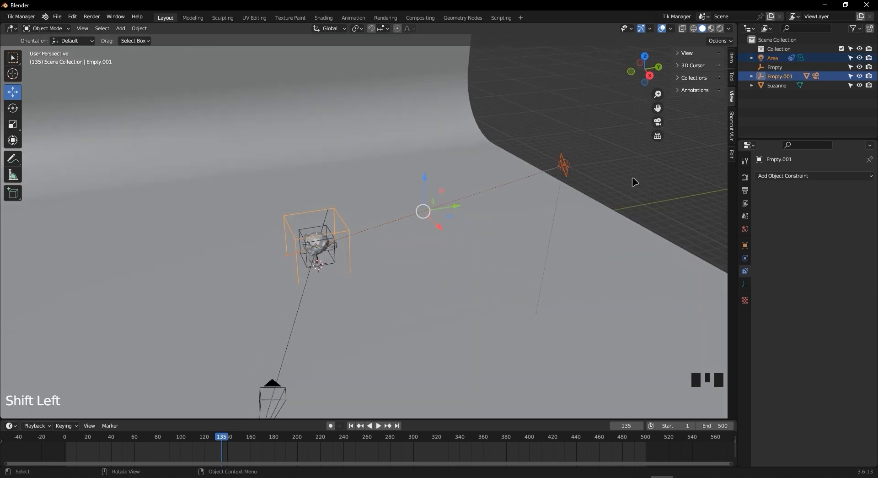
pyautogui.hotkey('ctrl', 'p')
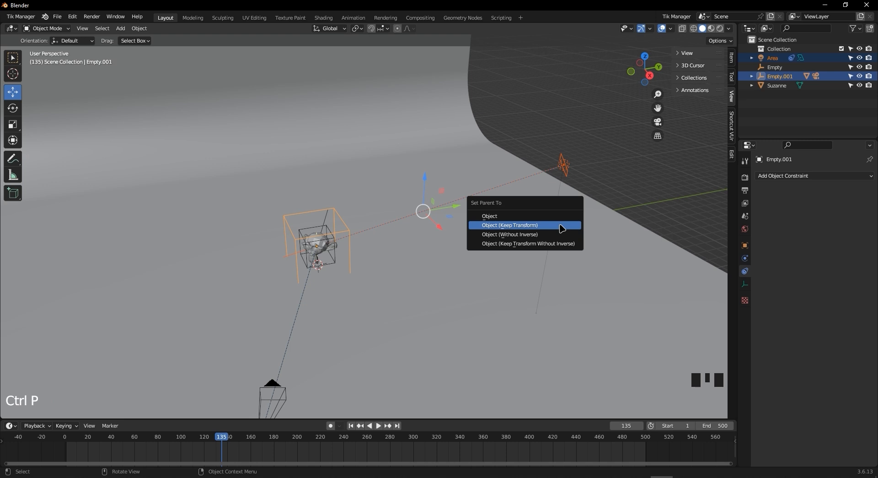
pyautogui.click(560, 225)
# Look through the camera and display the viewport in rendered shading
pyautogui.press('KP_0')
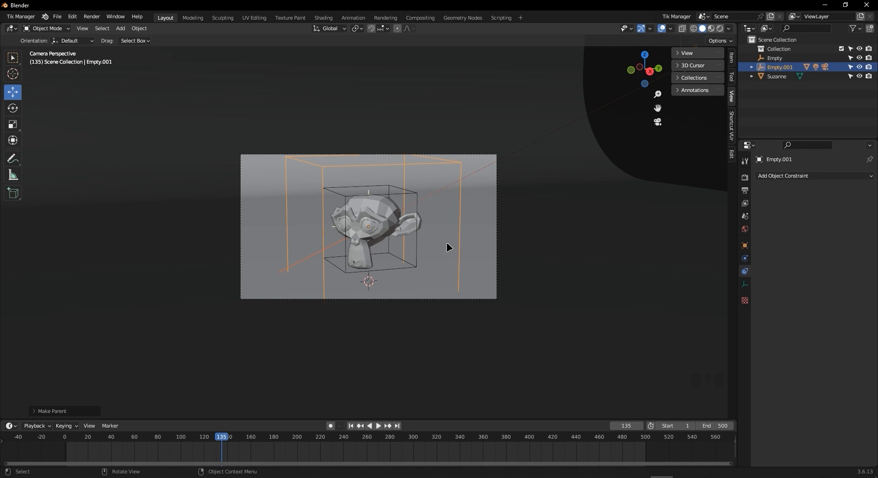
pyautogui.scroll(3, 445, 240)
pyautogui.scroll(1, 459, 272)
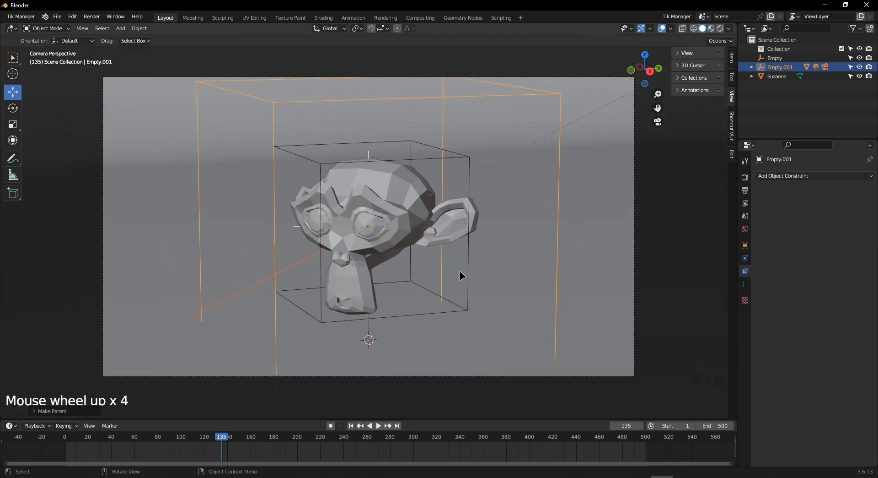
pyautogui.keyDown('shift'); pyautogui.moveTo(459, 271); pyautogui.dragTo(469, 276, button='middle'); pyautogui.keyUp('shift')
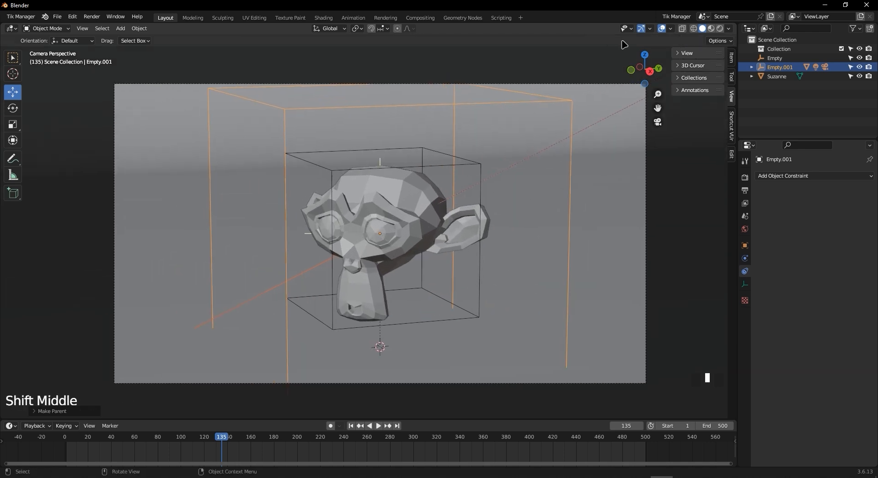
pyautogui.click(722, 30)
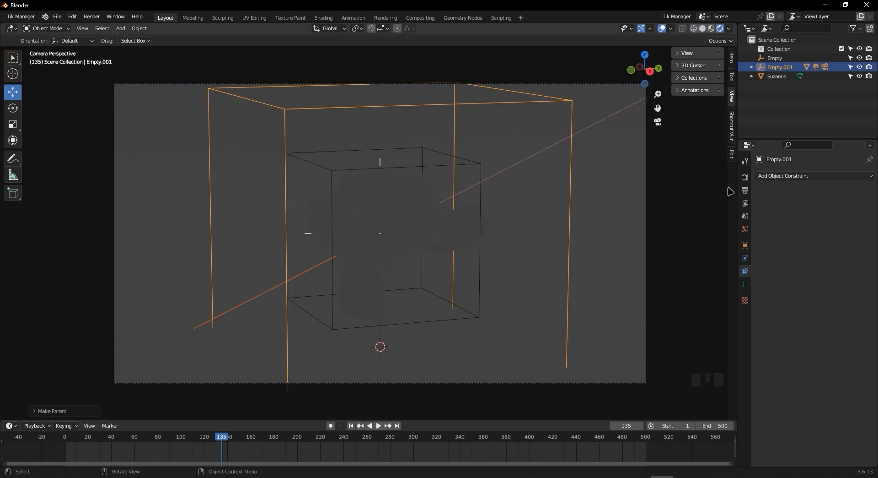
# Switch the scene's render engine from Eevee to Cycles
pyautogui.click(745, 179)
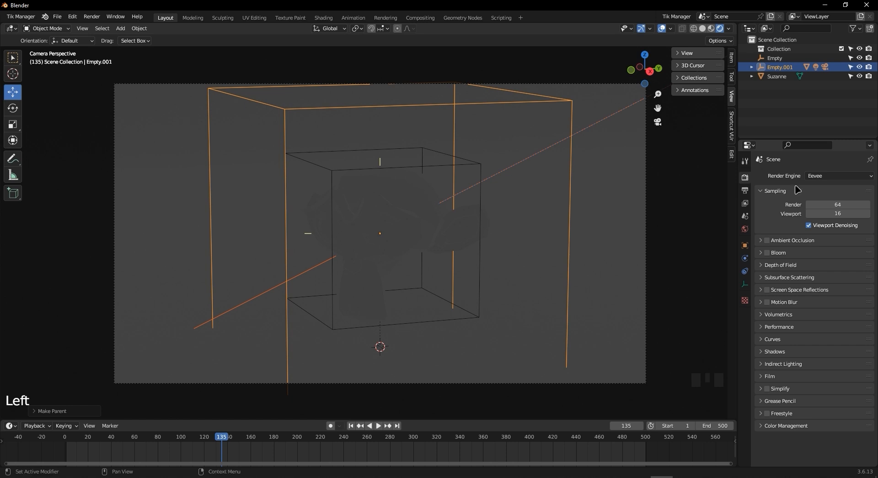
pyautogui.click(859, 178)
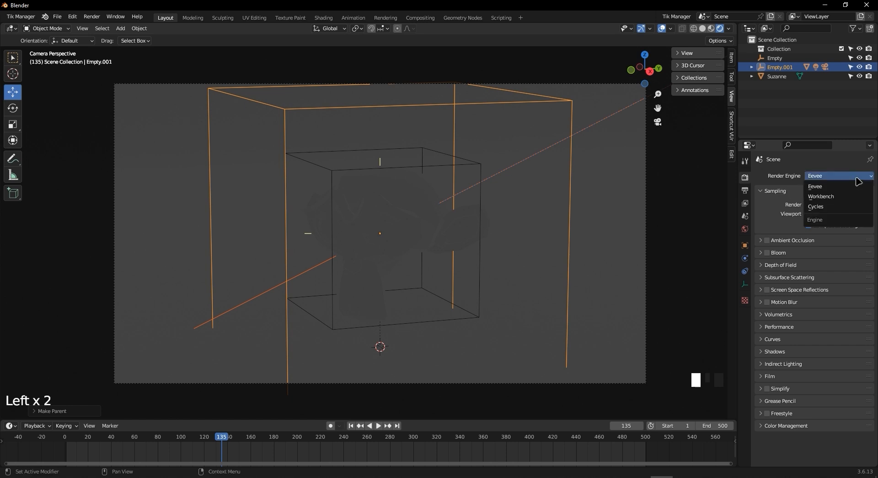
pyautogui.click(857, 207)
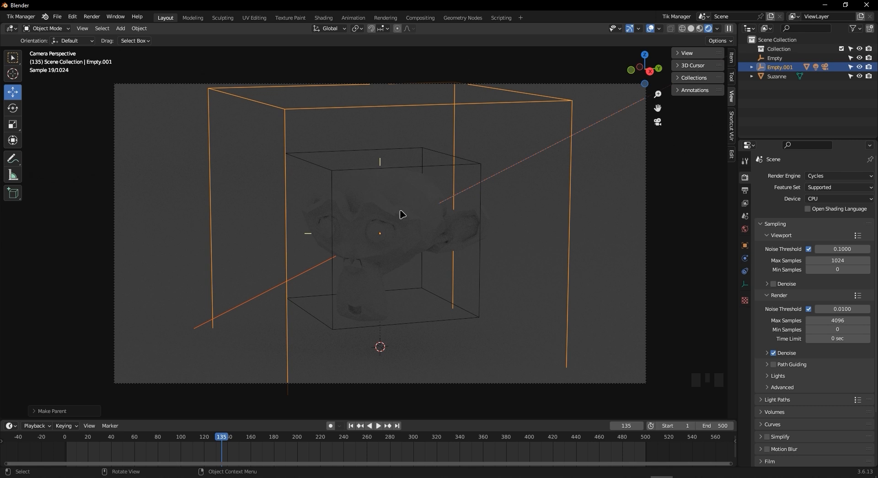
# Apply Shade Smooth to the monkey head
pyautogui.scroll(-1, 431, 237)
pyautogui.scroll(3, 427, 239)
pyautogui.scroll(-2, 428, 239)
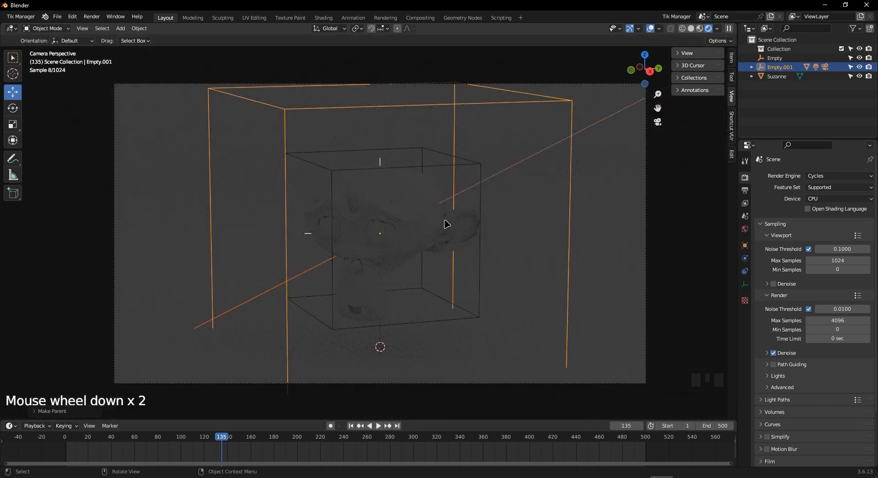
pyautogui.click(406, 190)
pyautogui.rightClick(407, 190)
pyautogui.click(404, 197)
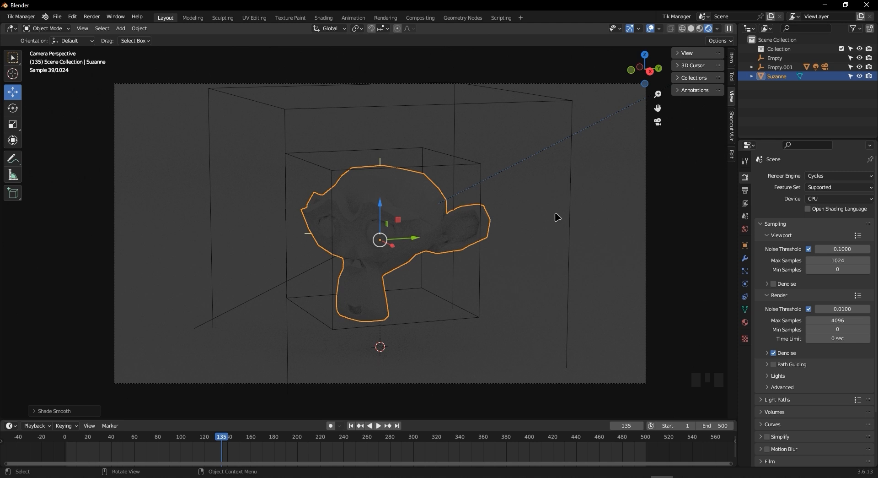
# Select the area light and set its power to 500 W
pyautogui.scroll(-2, 556, 211)
pyautogui.click(507, 166)
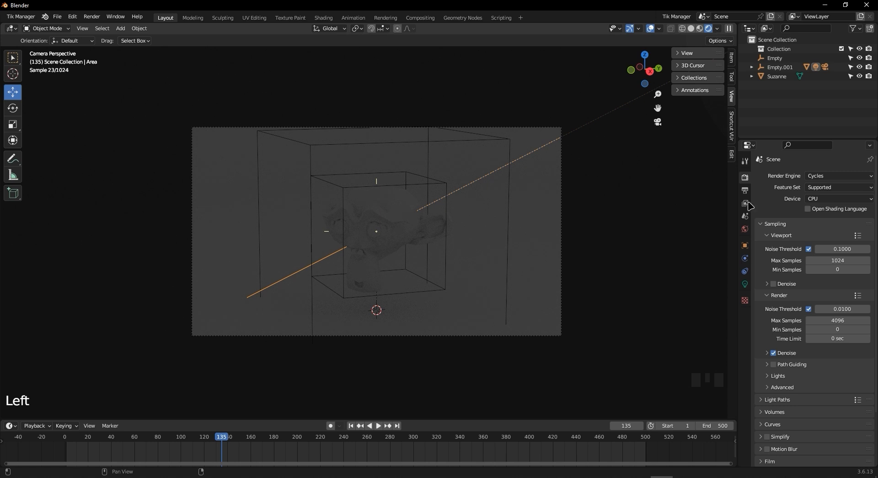
pyautogui.click(745, 283)
pyautogui.click(821, 239)
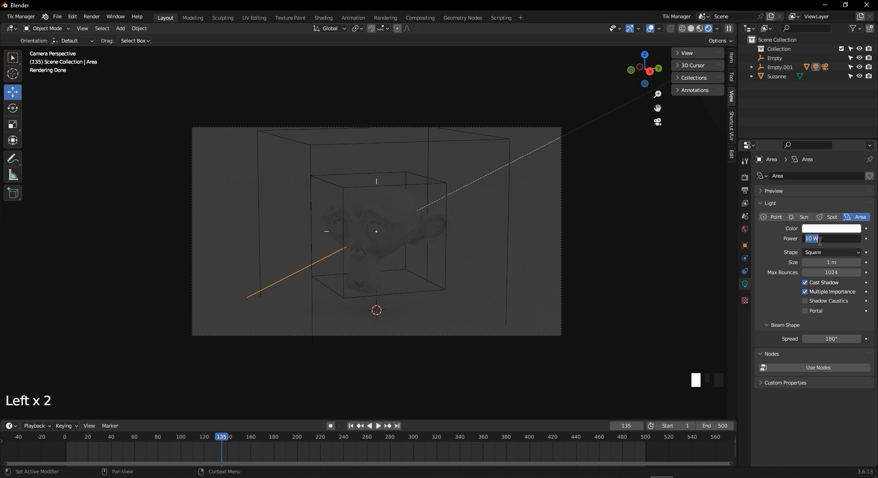
pyautogui.write('500')
pyautogui.press('Return')
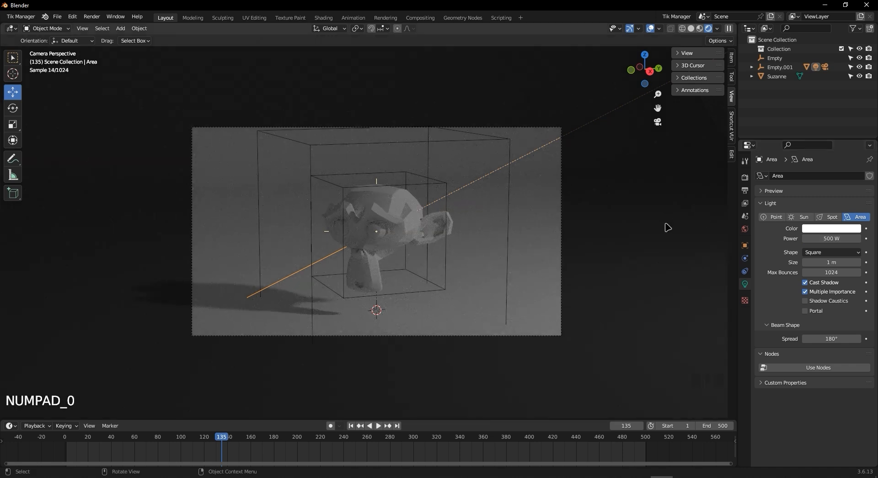
# Raise the area light's power to 2000 W
pyautogui.moveTo(831, 238)
pyautogui.mouseDown()
pyautogui.moveTo(860, 239)
pyautogui.moveTo(831, 237)
pyautogui.mouseUp()
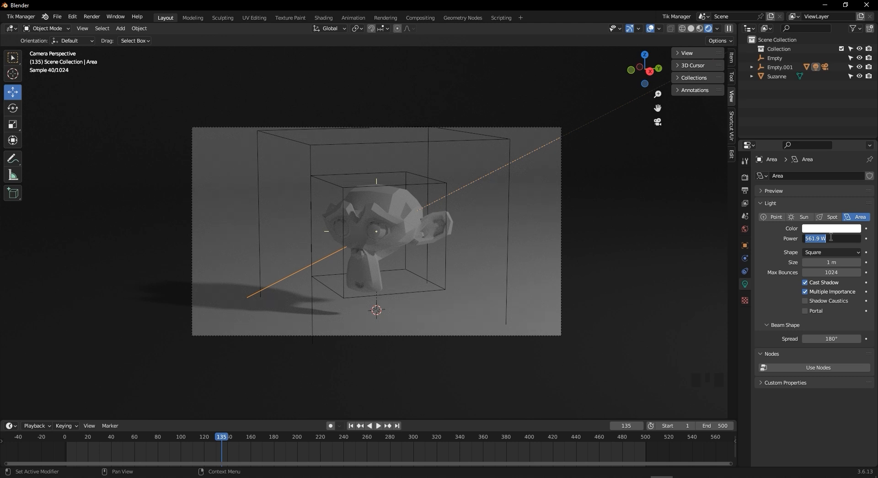
pyautogui.write('2000')
pyautogui.press('Return')
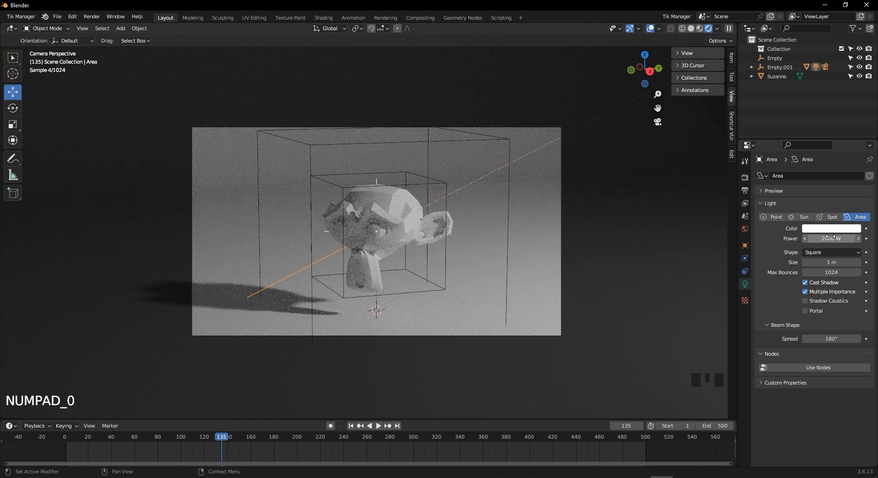
pyautogui.scroll(3, 393, 245)
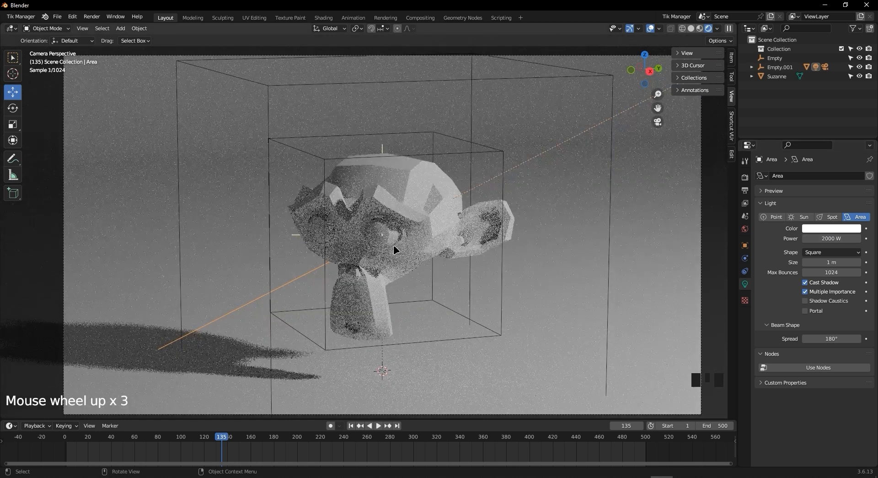
# Add a Subdivision Surface modifier to the monkey head
pyautogui.click(393, 174)
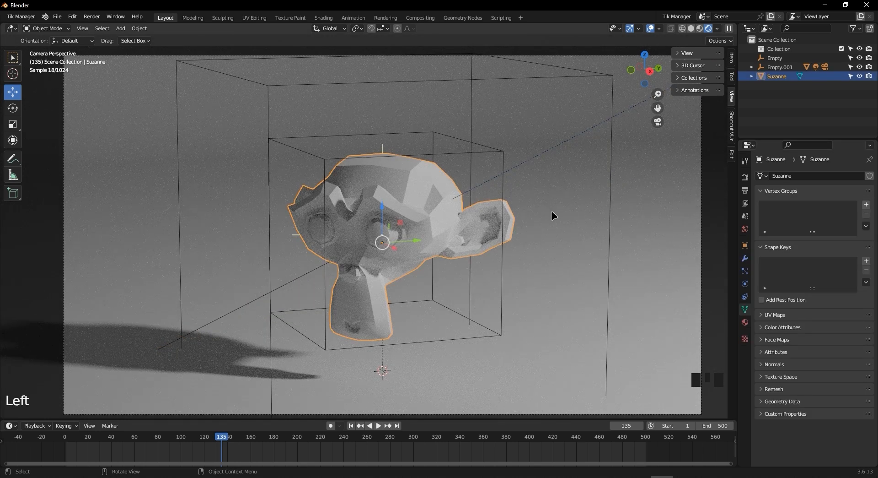
pyautogui.click(746, 260)
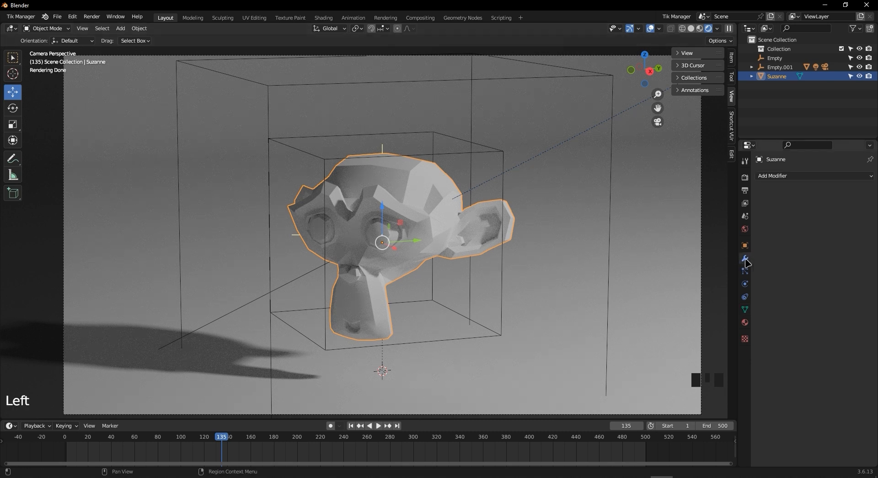
pyautogui.click(788, 176)
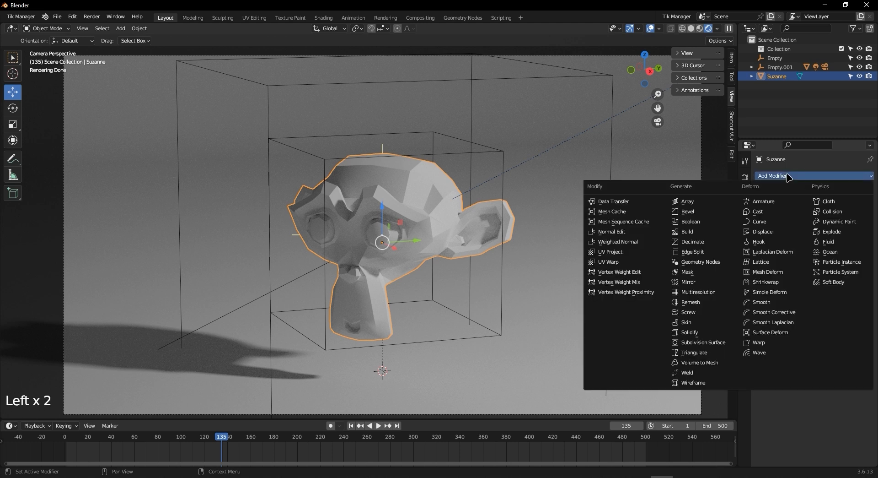
pyautogui.click(703, 343)
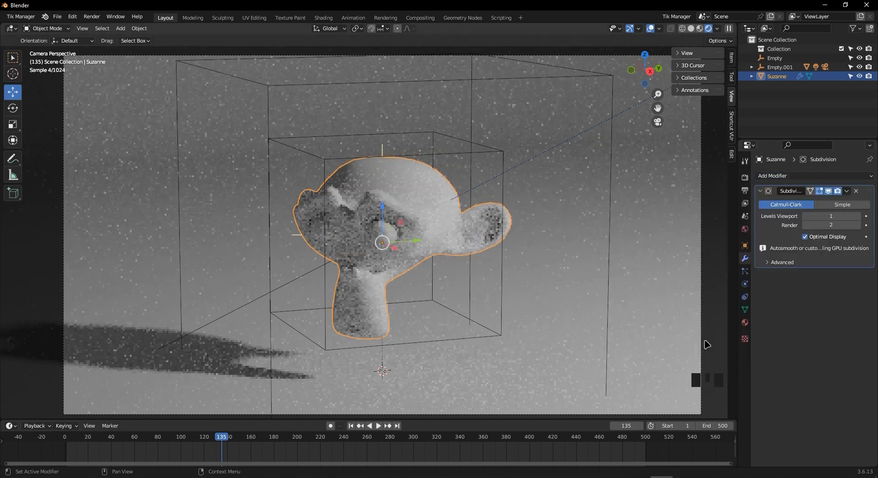
# Set the monkey head's subdivision level for the viewport to 2 and check the smoothed surface up close
pyautogui.scroll(4, 404, 225)
pyautogui.scroll(1, 403, 220)
pyautogui.scroll(-4, 402, 220)
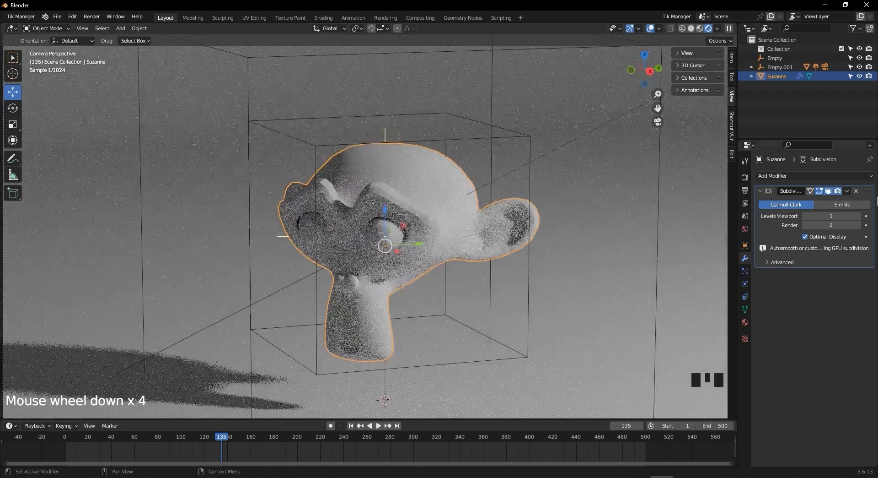
pyautogui.click(858, 216)
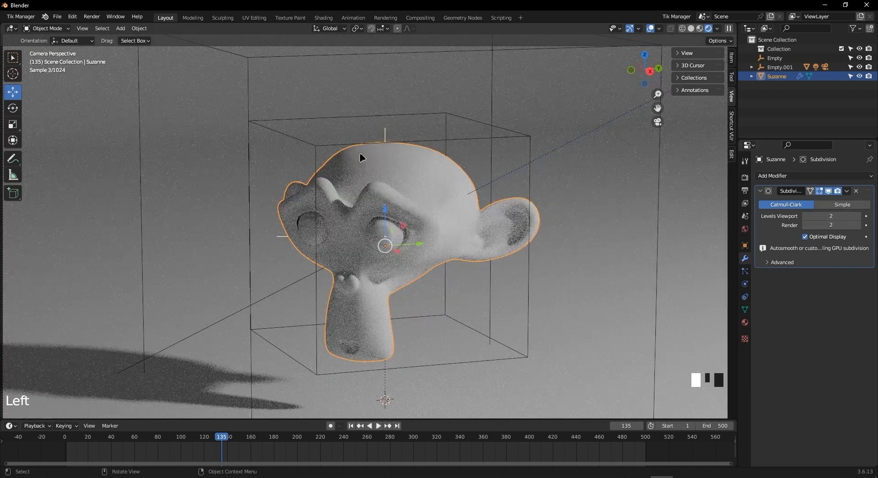
pyautogui.scroll(4, 319, 201)
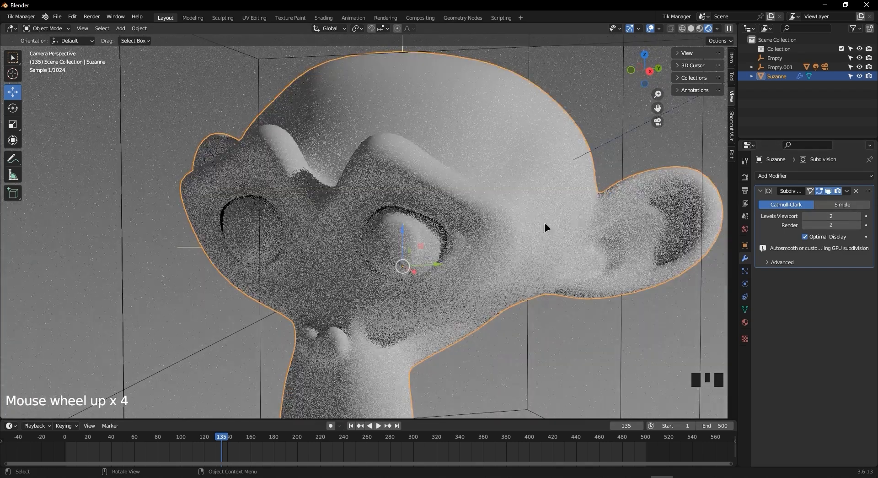
pyautogui.scroll(-7, 446, 107)
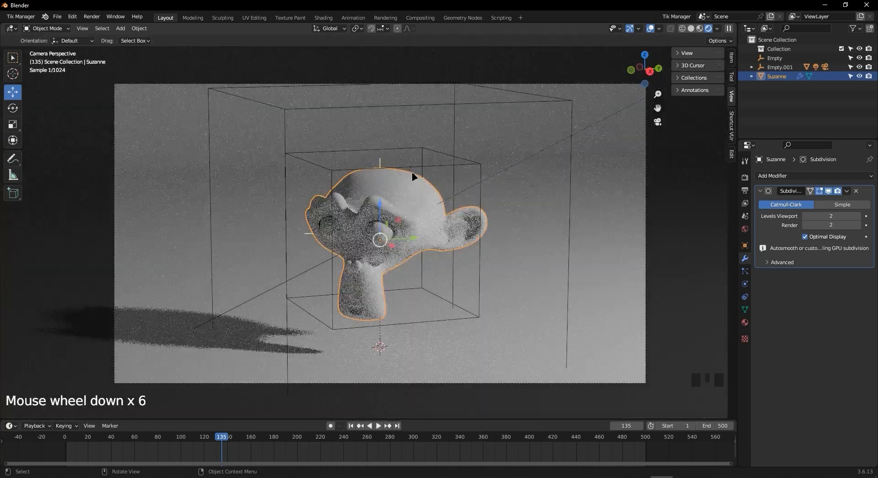
pyautogui.scroll(-1, 526, 160)
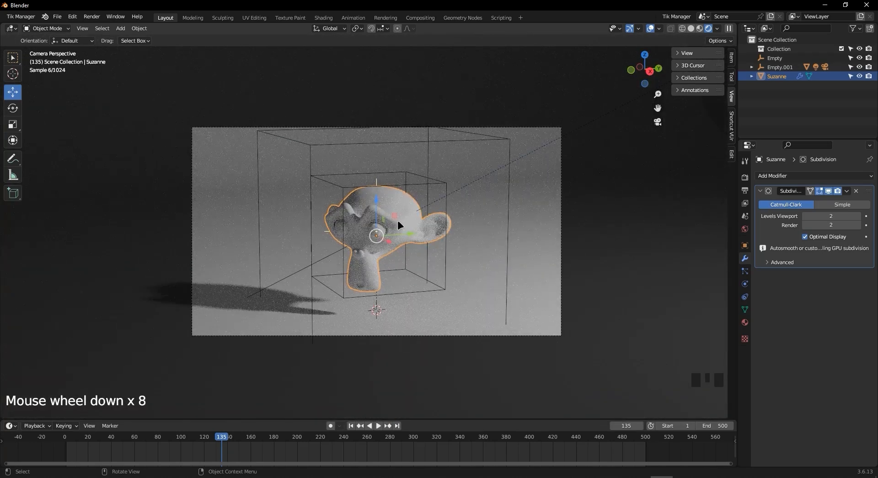
pyautogui.scroll(1, 553, 208)
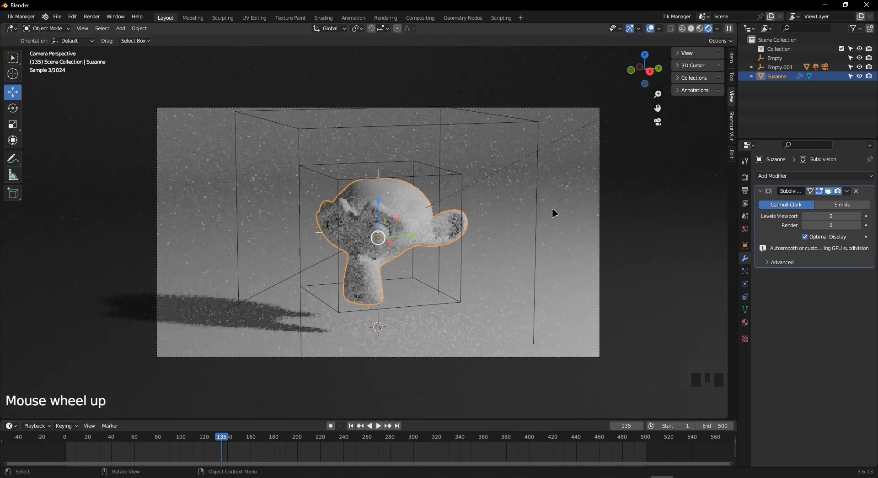
# Enable denoising for the Cycles viewport preview and expand its denoise settings
pyautogui.click(744, 177)
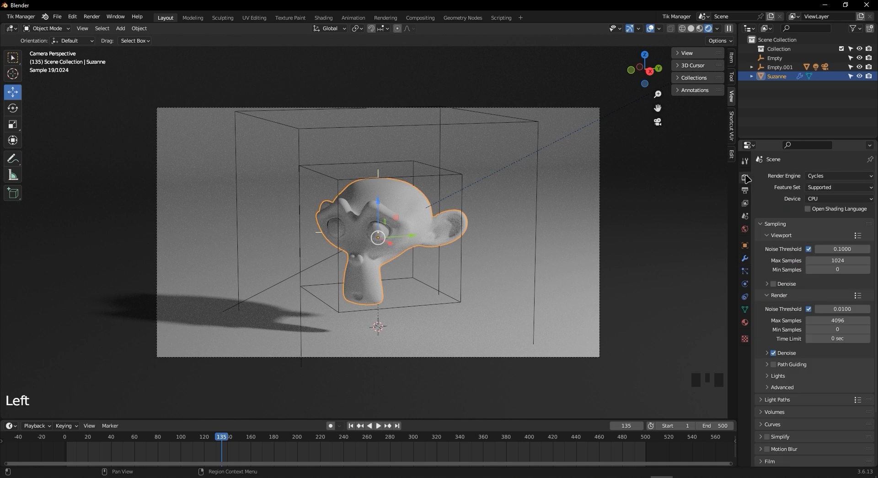
pyautogui.click(774, 284)
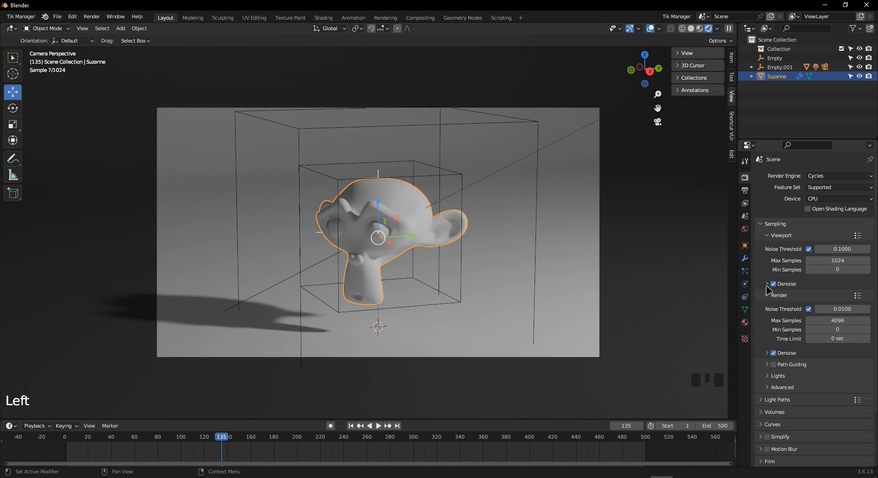
pyautogui.click(768, 285)
pyautogui.scroll(3, 494, 270)
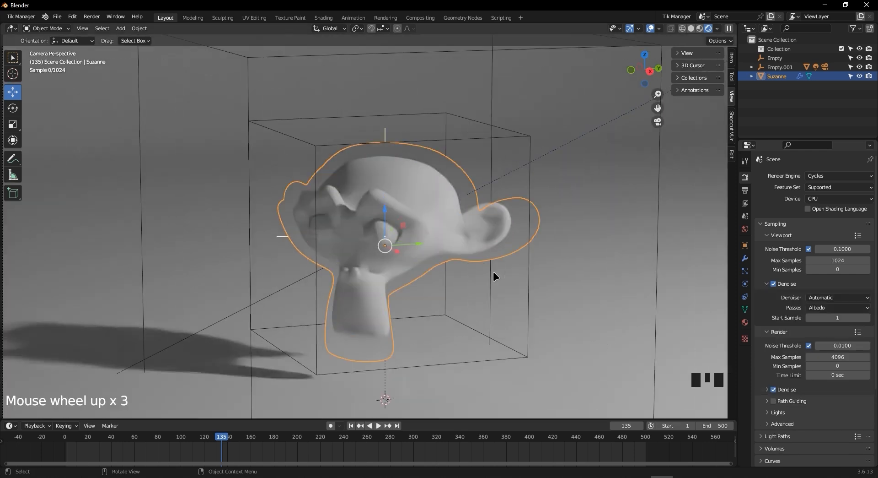
# Limit the viewport preview's maximum samples to 100
pyautogui.click(843, 260)
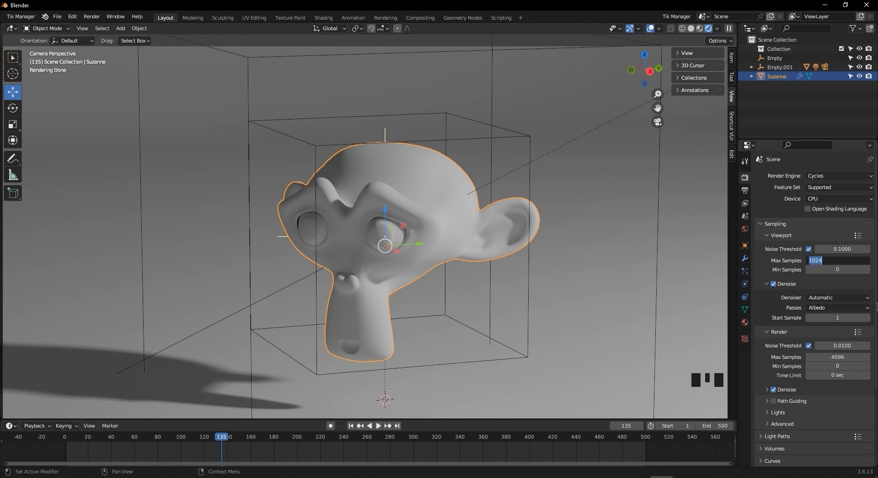
pyautogui.write('100')
pyautogui.press('Return')
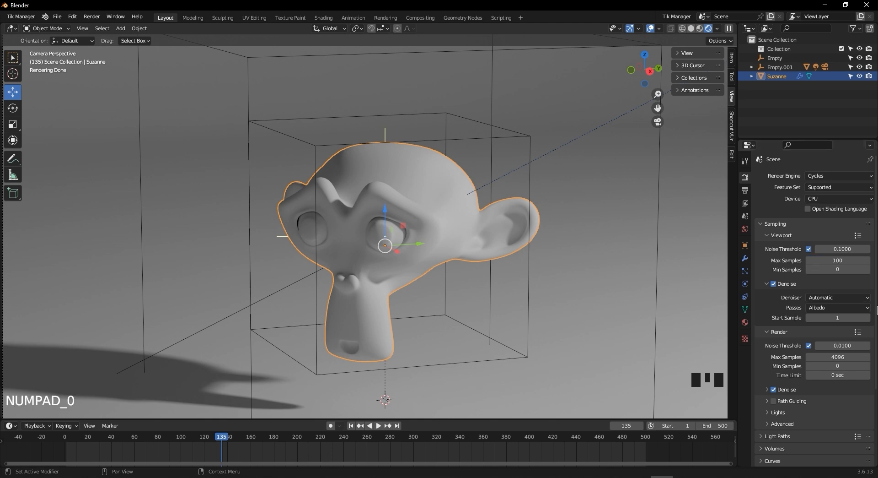
pyautogui.scroll(-3, 472, 256)
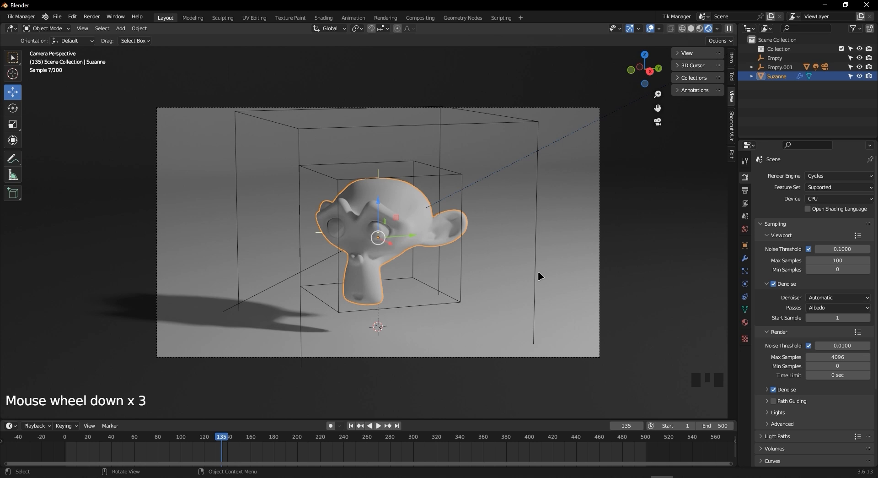
pyautogui.scroll(-3, 484, 249)
pyautogui.scroll(1, 814, 293)
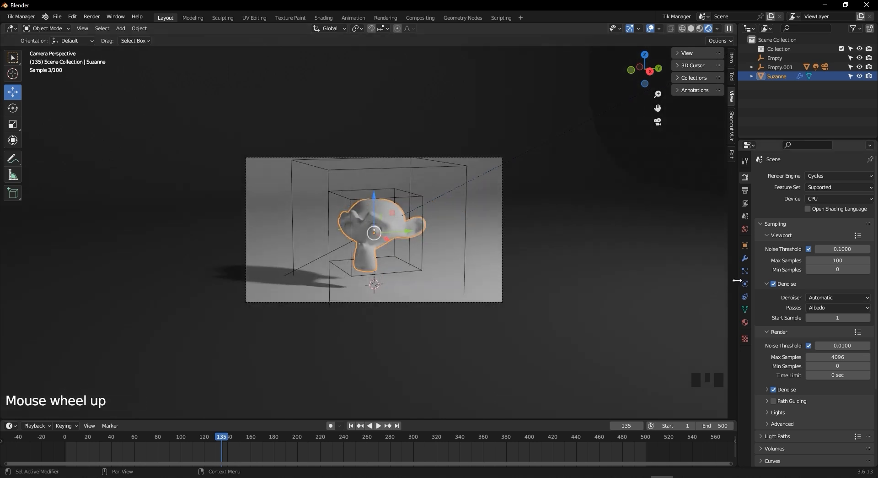
pyautogui.scroll(1, 435, 262)
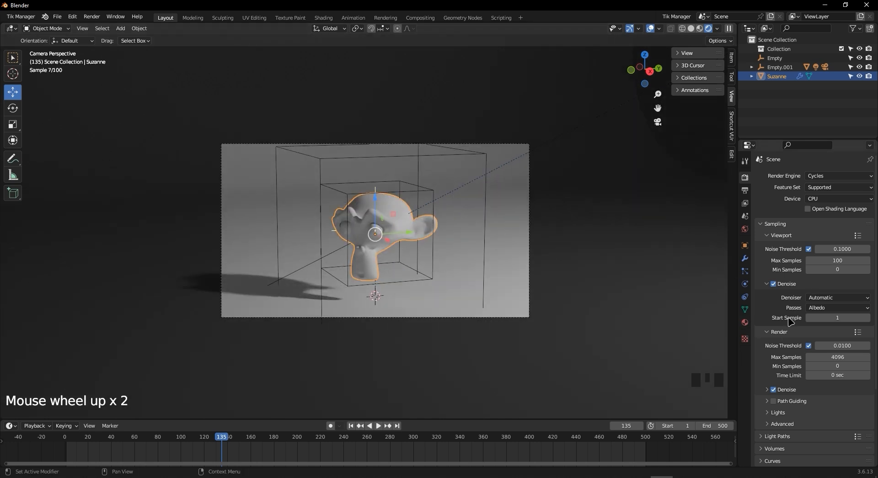
# Disable both reflective and refractive caustics in the Cycles light path settings
pyautogui.scroll(-3, 791, 322)
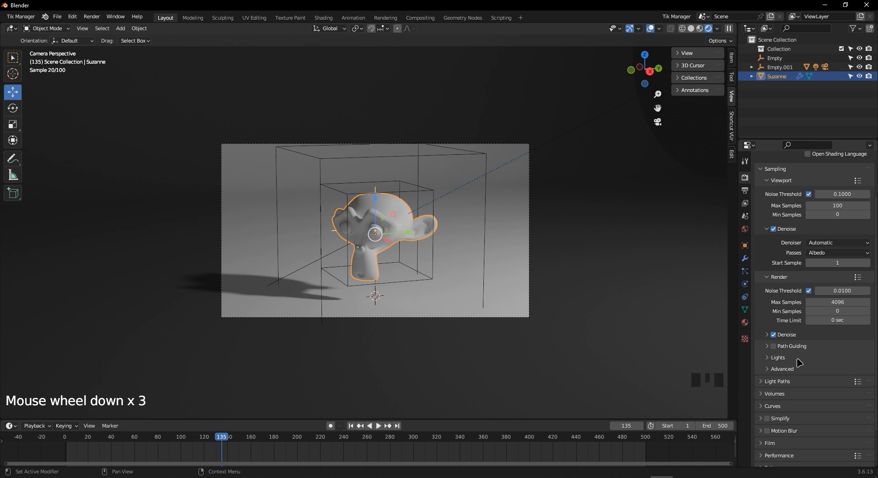
pyautogui.click(804, 382)
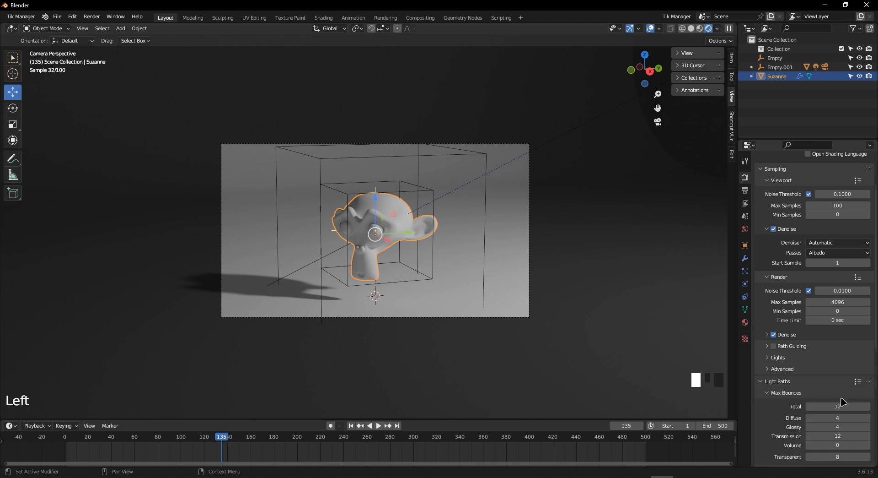
pyautogui.scroll(-7, 841, 401)
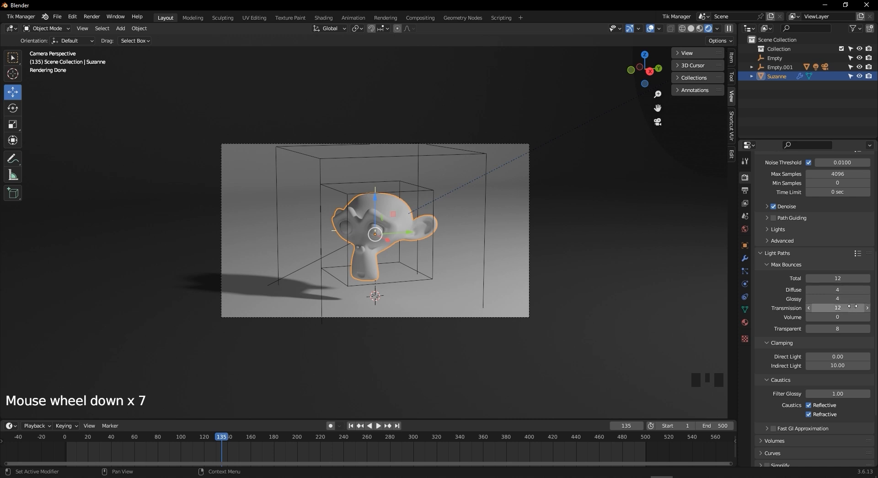
pyautogui.scroll(6, 849, 315)
pyautogui.scroll(-5, 845, 331)
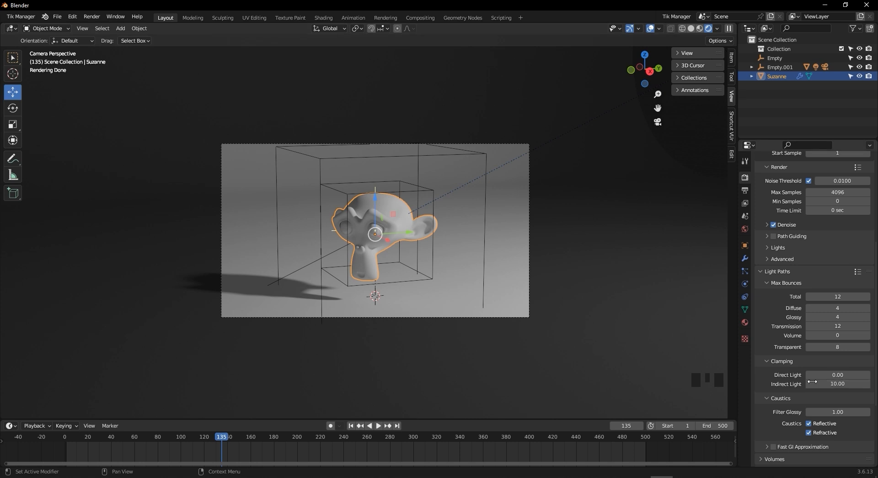
pyautogui.scroll(-3, 773, 385)
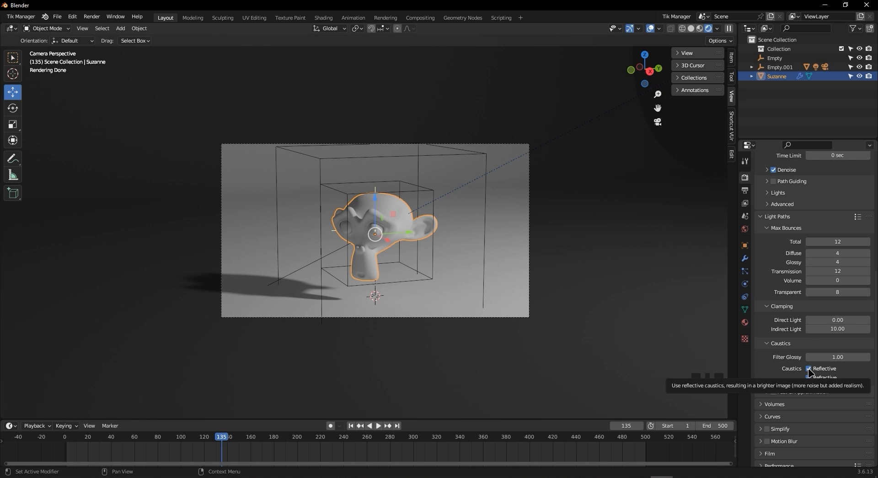
pyautogui.click(808, 369)
pyautogui.click(809, 377)
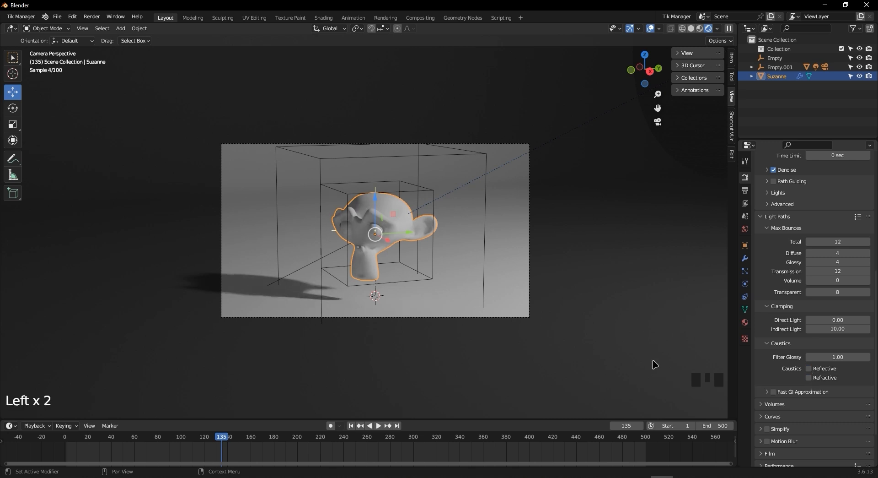
pyautogui.scroll(2, 440, 329)
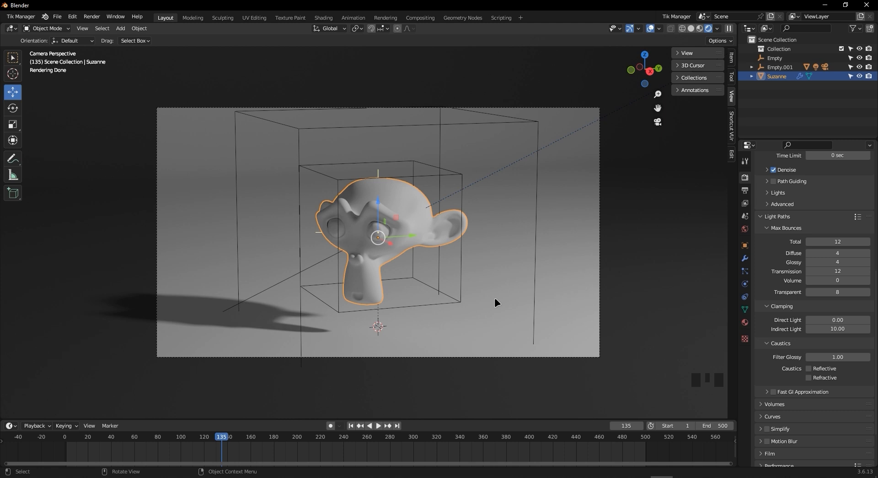
# Expand the final render's denoise settings and set its maximum samples to 256
pyautogui.scroll(3, 809, 366)
pyautogui.scroll(-2, 836, 389)
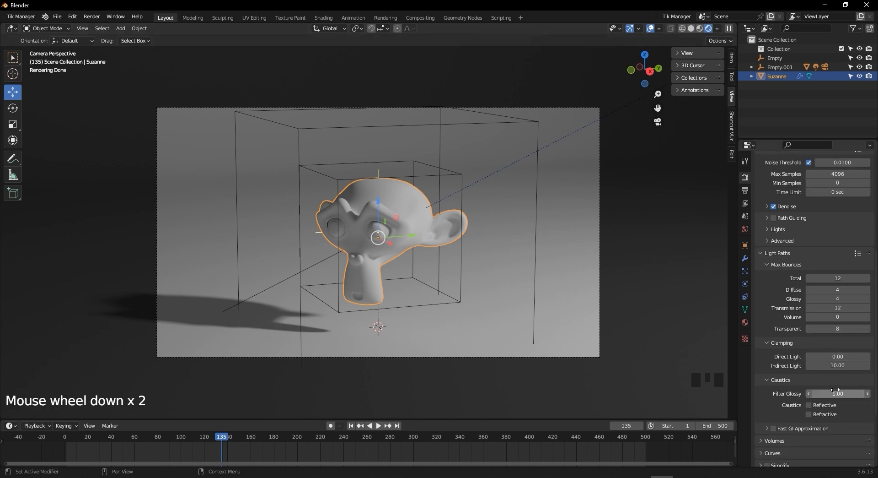
pyautogui.scroll(20, 832, 389)
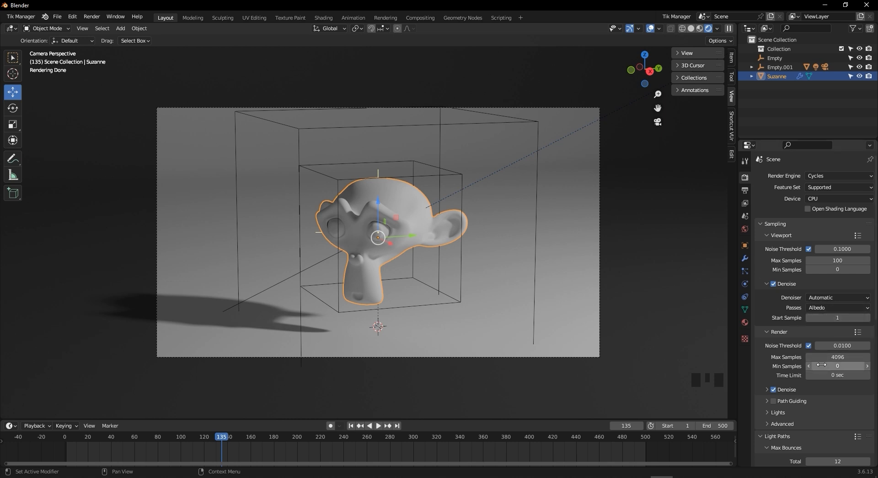
pyautogui.scroll(-2, 822, 364)
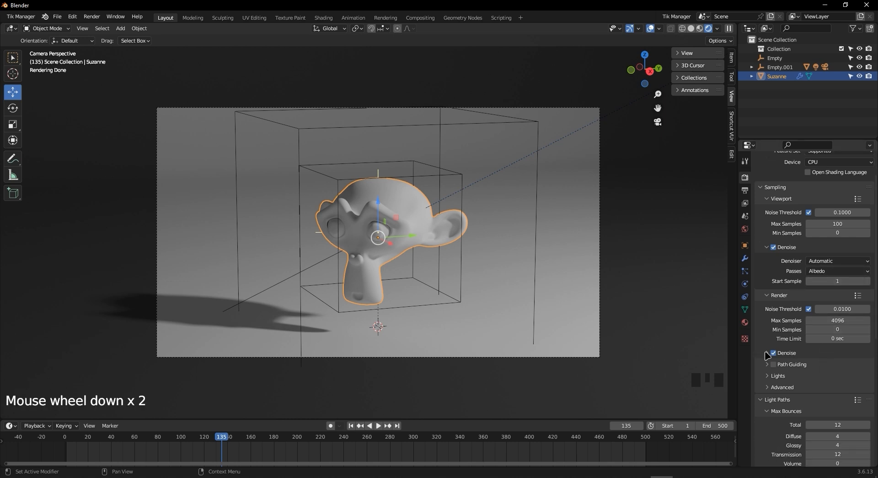
pyautogui.click(767, 353)
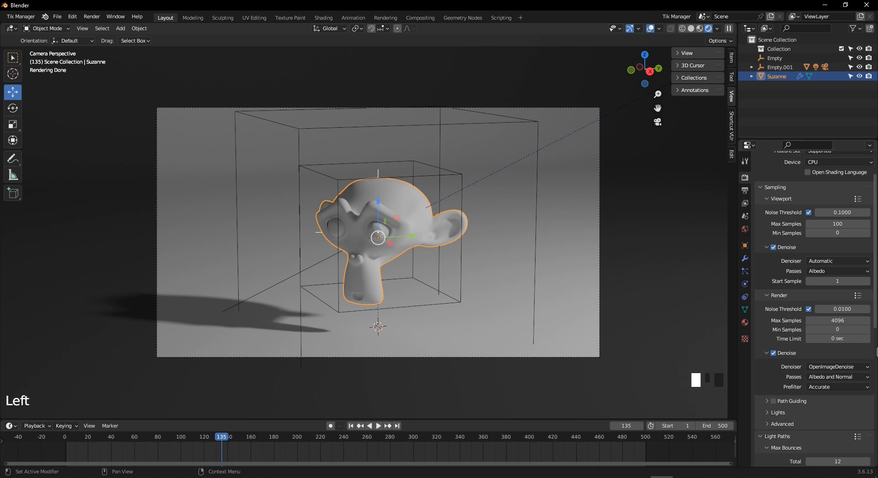
pyautogui.doubleClick(838, 320)
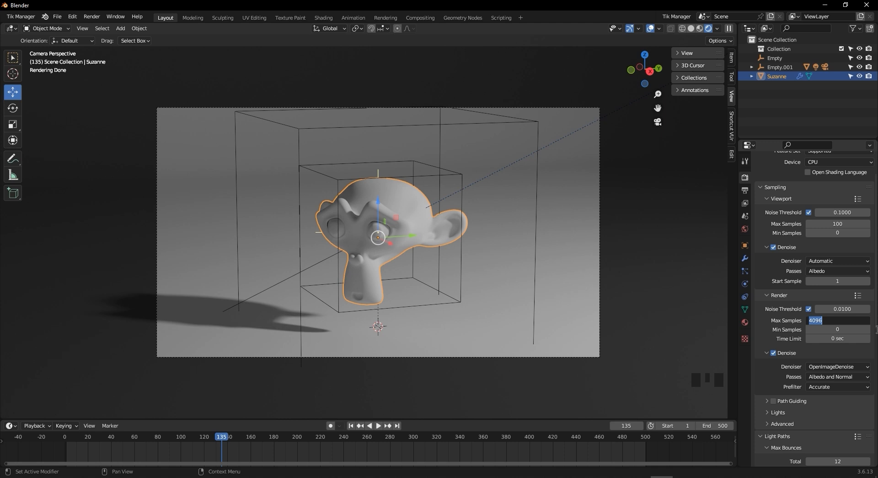
pyautogui.write('1024')
pyautogui.press('BackSpace')
pyautogui.press('BackSpace')
pyautogui.press('BackSpace')
pyautogui.press('BackSpace')
pyautogui.write('256')
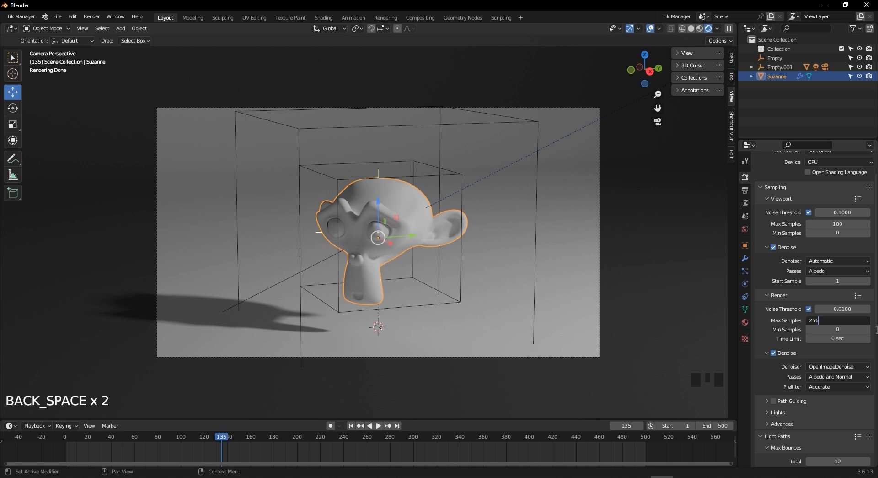
pyautogui.press('Return')
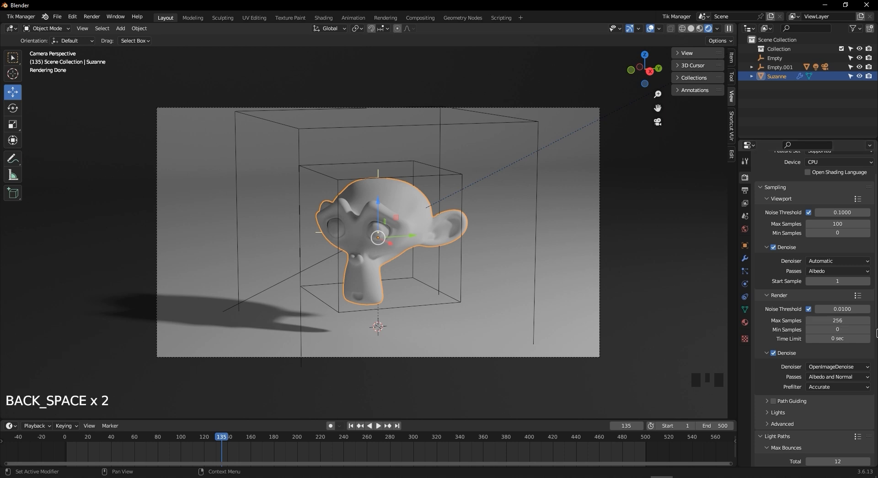
pyautogui.click(846, 320)
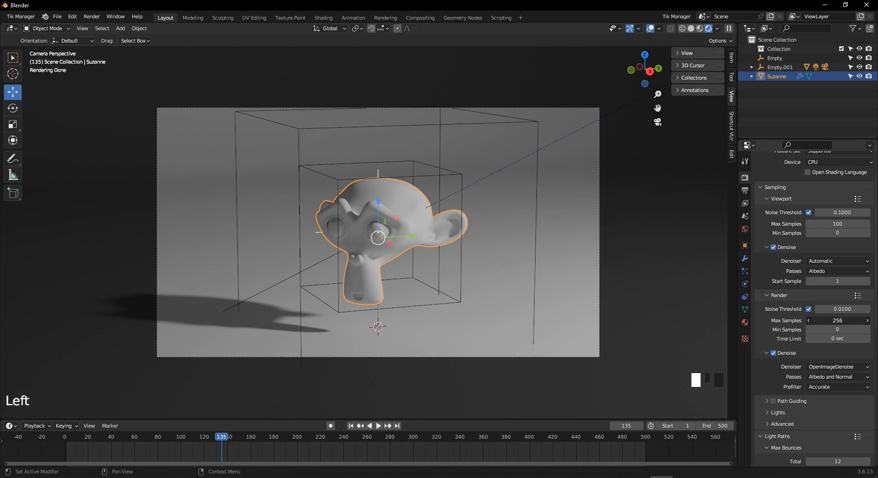
pyautogui.click(843, 320)
pyautogui.press('Return')
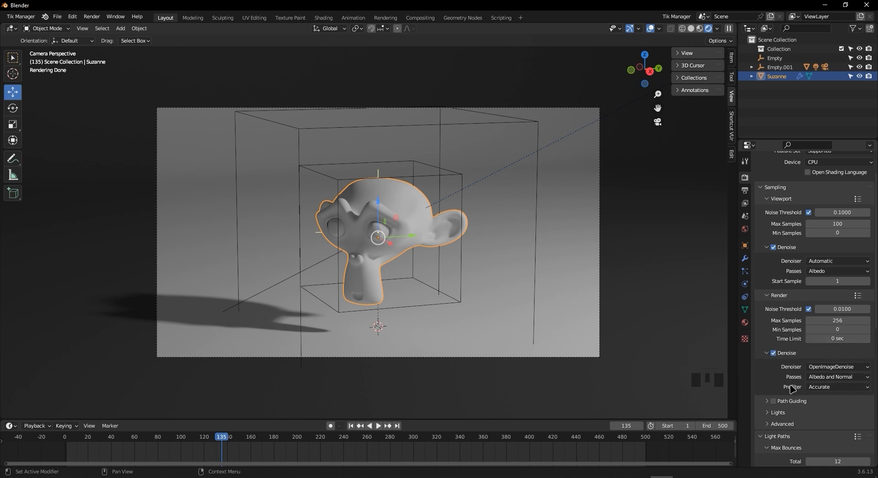
# Set the final render's denoiser to OptiX and its denoising passes to Albedo
pyautogui.click(844, 367)
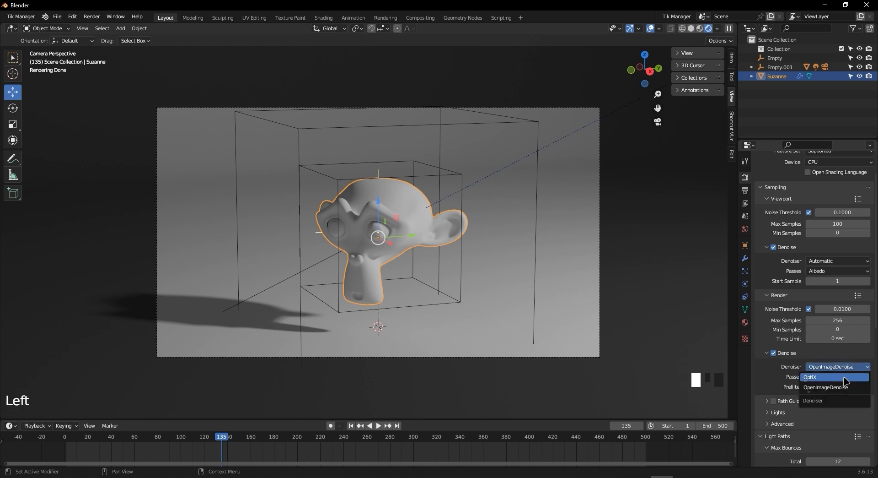
pyautogui.click(821, 377)
pyautogui.click(827, 380)
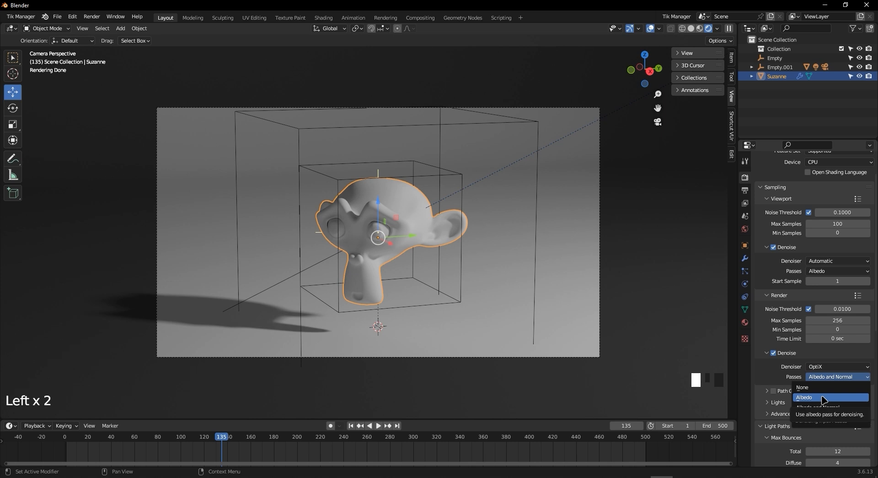
pyautogui.click(805, 397)
pyautogui.click(766, 392)
pyautogui.click(766, 393)
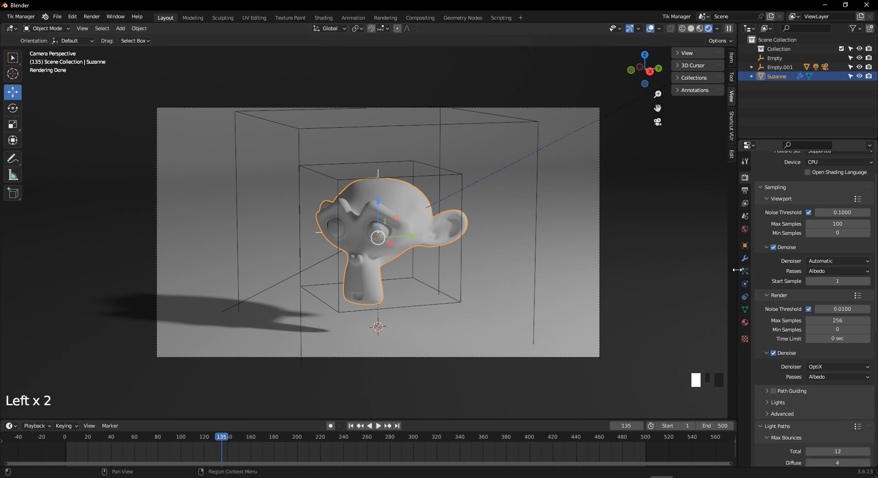
# Set the Cycles render devices to OptiX in the system preferences, with both the NVIDIA graphics card and the AMD processor enabled
pyautogui.click(73, 17)
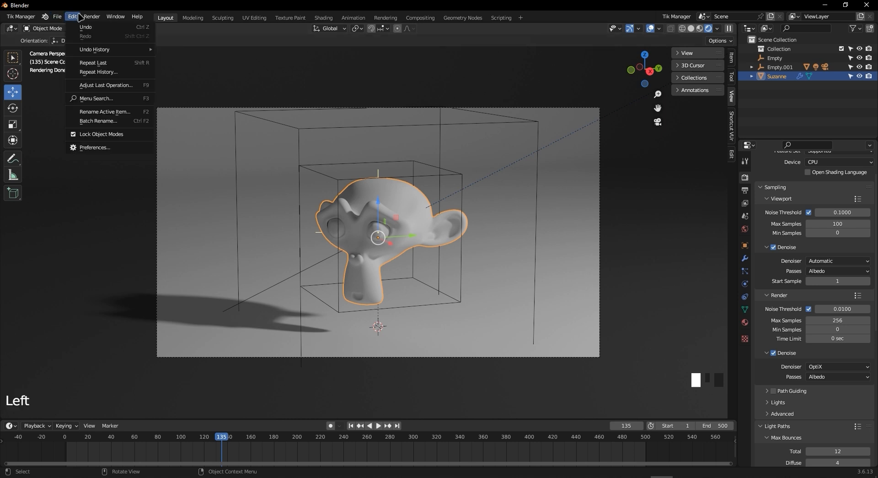
pyautogui.click(110, 147)
pyautogui.moveTo(129, 22); pyautogui.dragTo(311, 103)
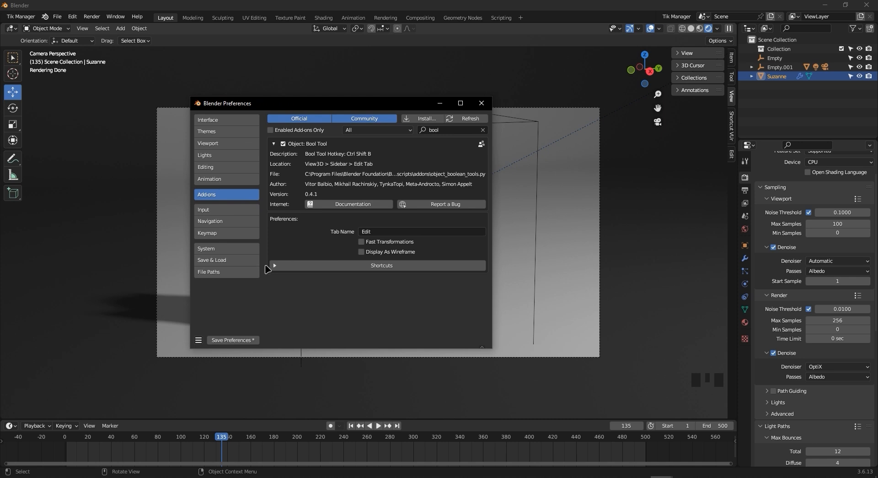
pyautogui.click(225, 249)
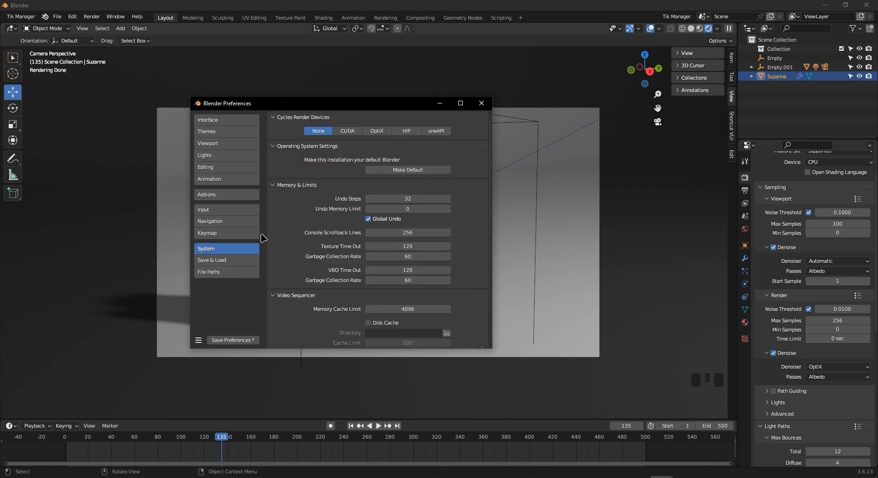
pyautogui.click(372, 131)
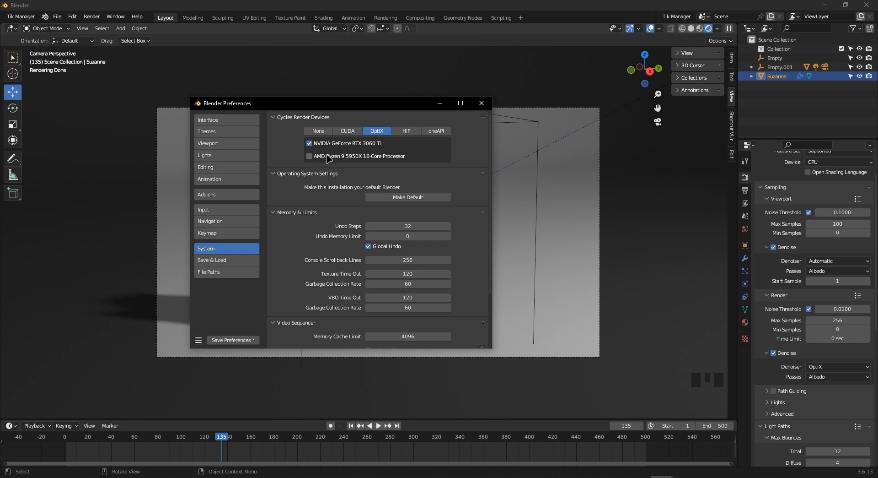
pyautogui.moveTo(299, 108); pyautogui.dragTo(260, 121)
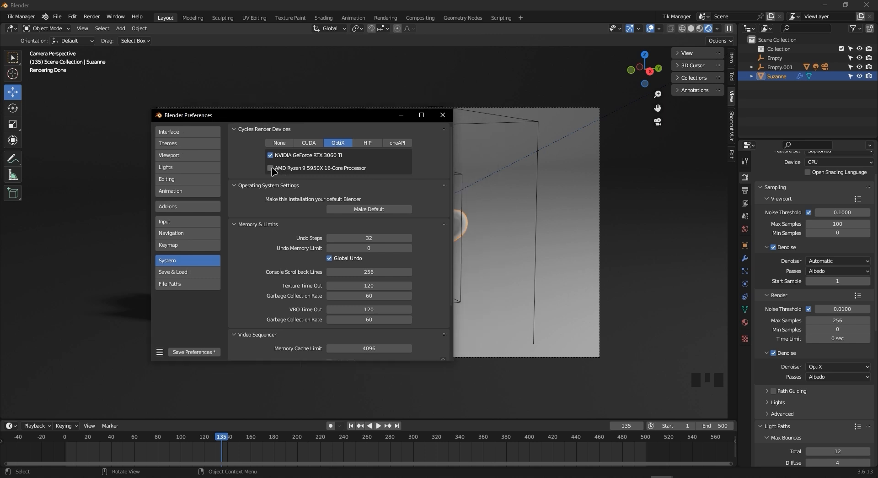
pyautogui.click(659, 152)
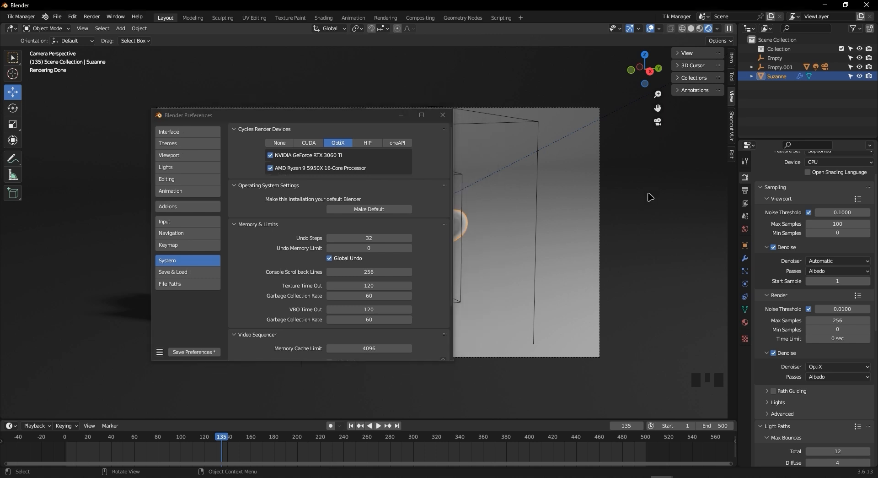
pyautogui.click(442, 115)
# Set the Cycles render device to GPU Compute
pyautogui.scroll(3, 846, 249)
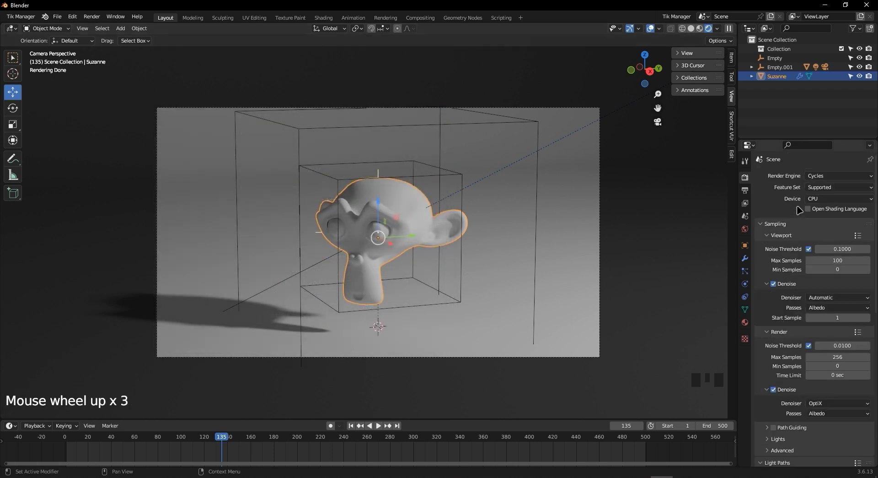
pyautogui.click(840, 201)
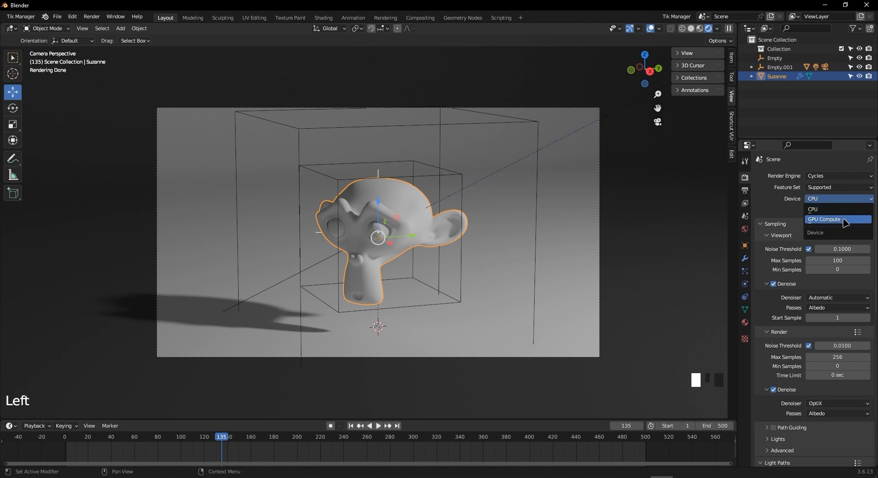
pyautogui.click(824, 219)
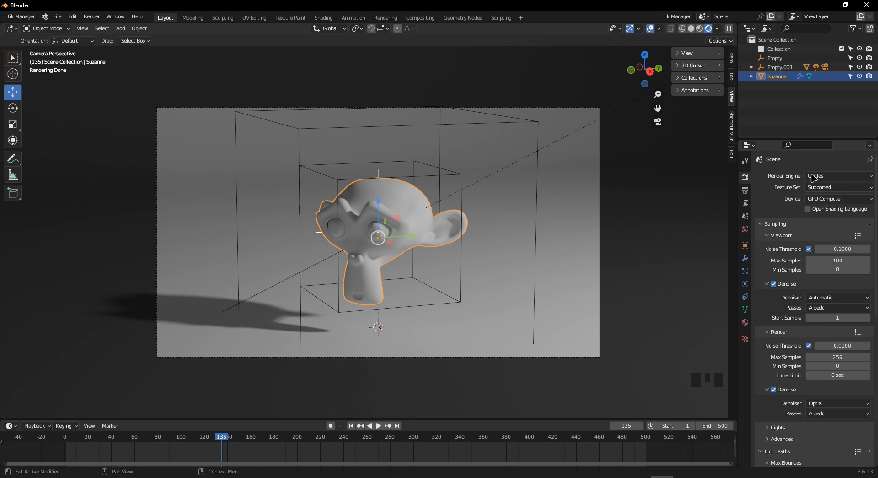
pyautogui.click(857, 188)
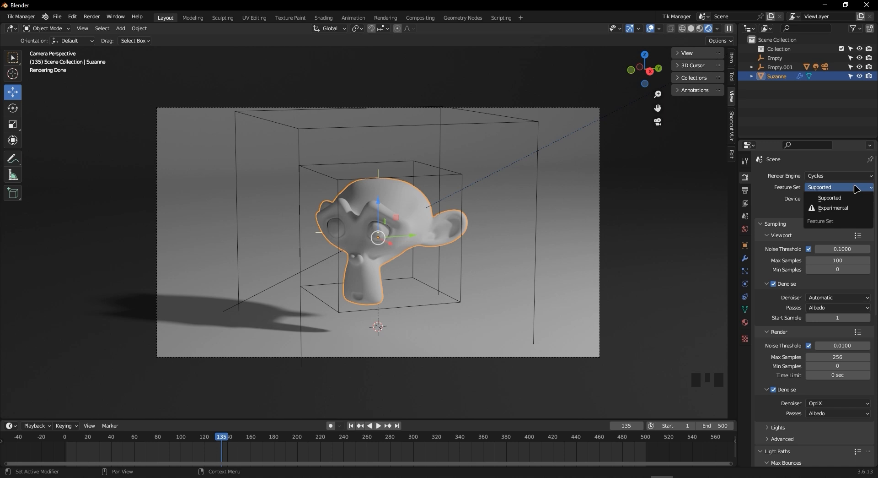
pyautogui.click(857, 189)
pyautogui.click(856, 188)
pyautogui.click(857, 189)
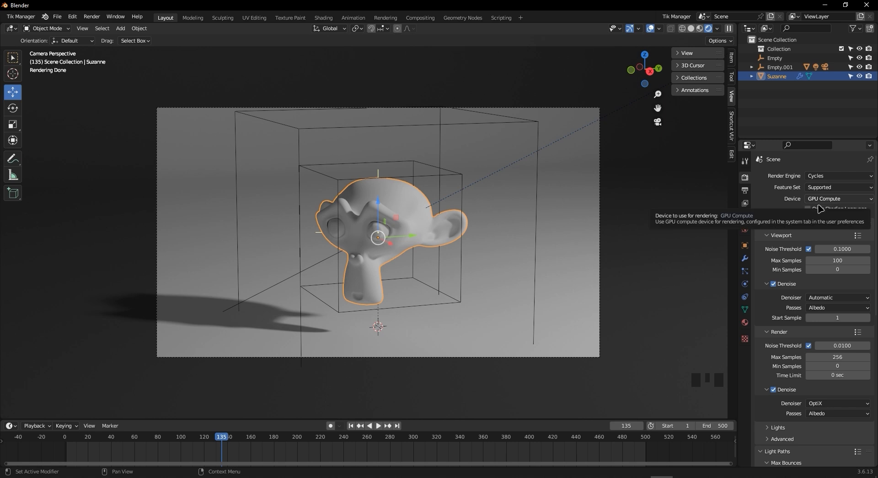
# Set the final render's noise threshold to 0.05, keeping its maximum samples at 256
pyautogui.scroll(-3, 777, 265)
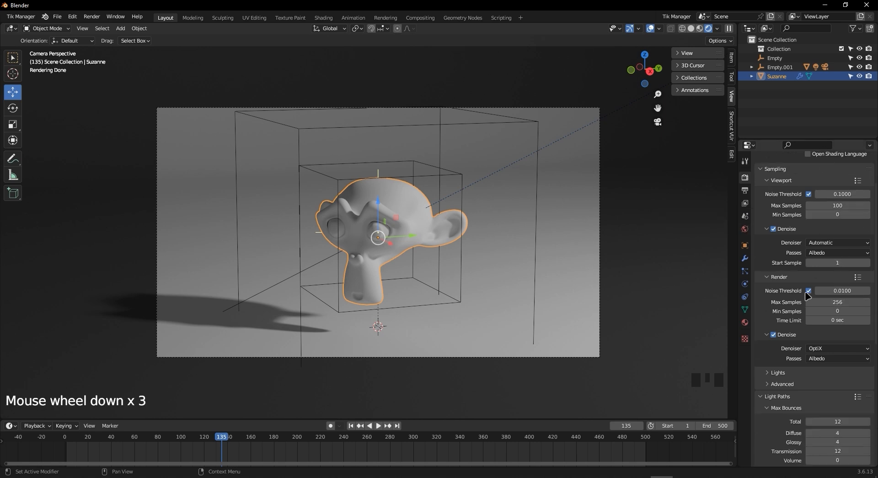
pyautogui.click(850, 290)
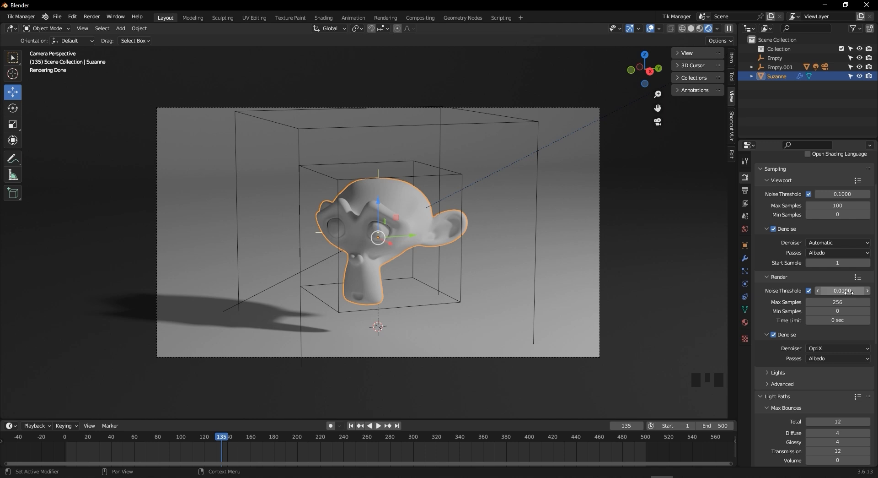
pyautogui.click(849, 284)
pyautogui.press('Return')
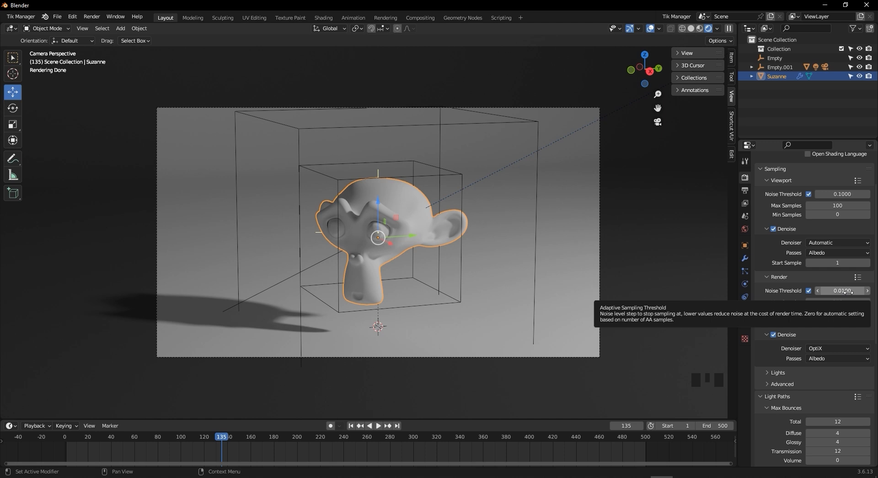
pyautogui.click(837, 301)
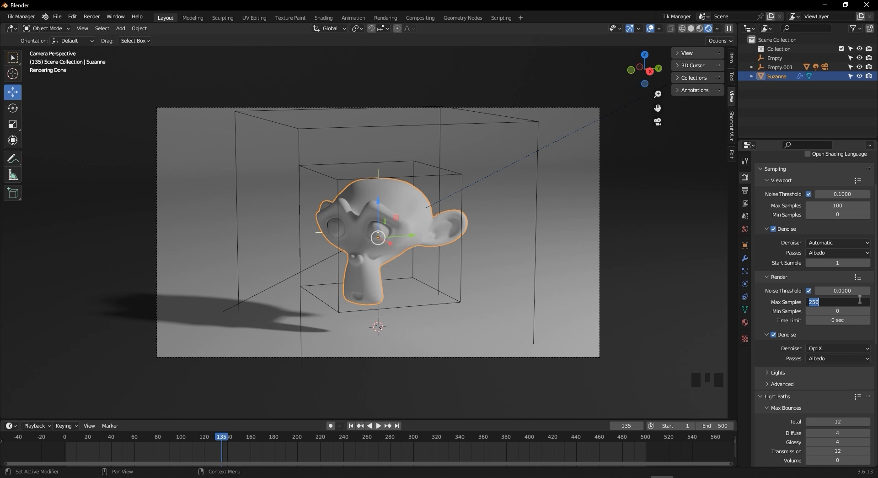
pyautogui.press('Return')
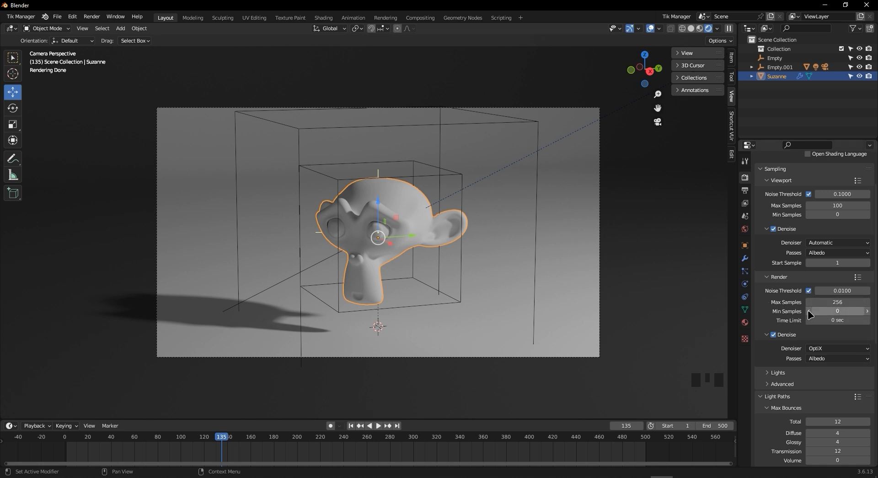
pyautogui.click(857, 291)
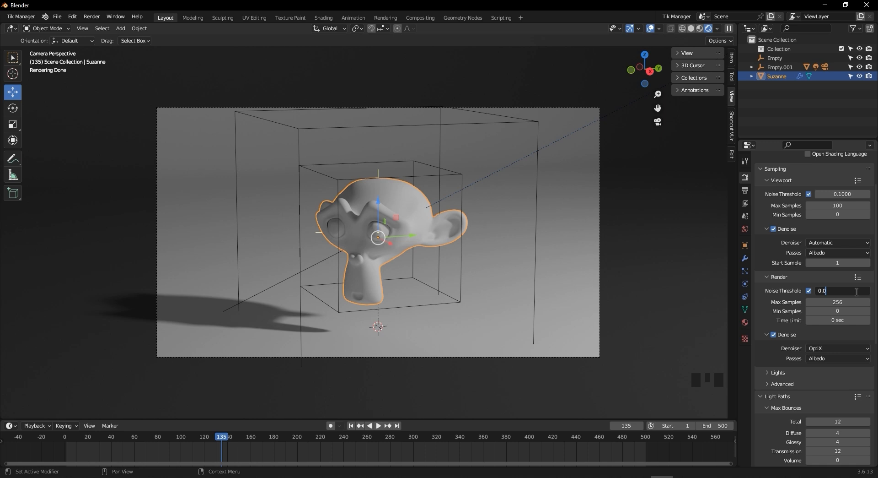
pyautogui.press('Return')
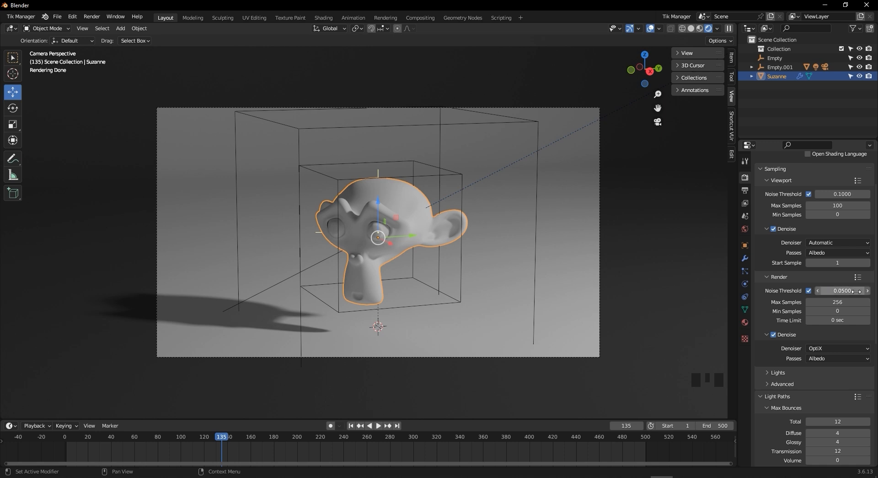
# Expand the Film render settings and review the pixel filter and transparency options
pyautogui.scroll(-4, 825, 266)
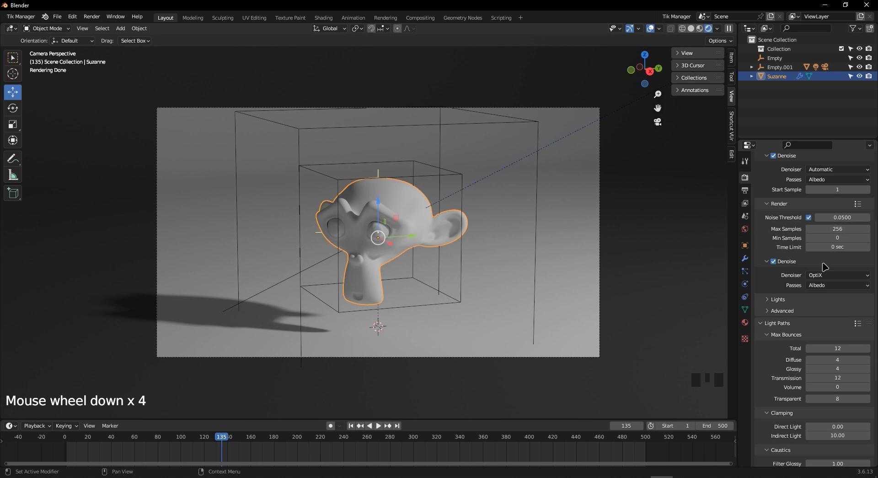
pyautogui.scroll(-3, 825, 266)
pyautogui.scroll(-6, 798, 246)
pyautogui.scroll(-2, 798, 246)
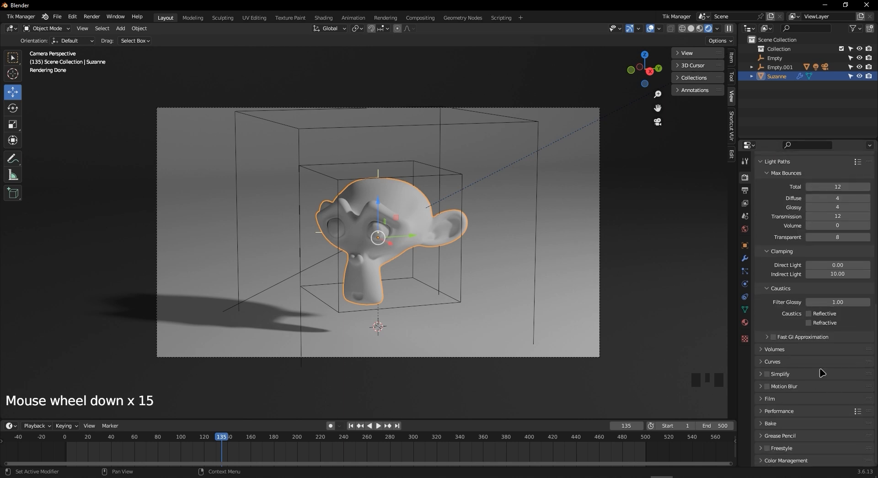
pyautogui.click(780, 398)
pyautogui.scroll(-3, 831, 389)
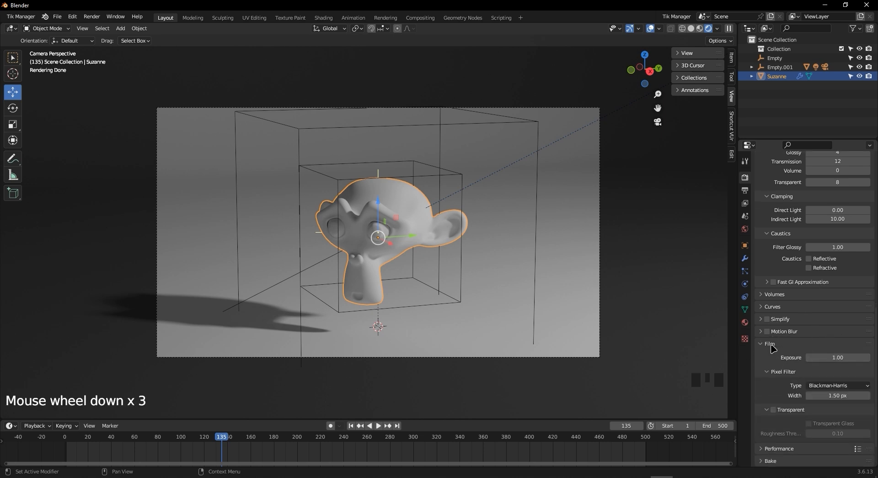
pyautogui.scroll(-1, 773, 350)
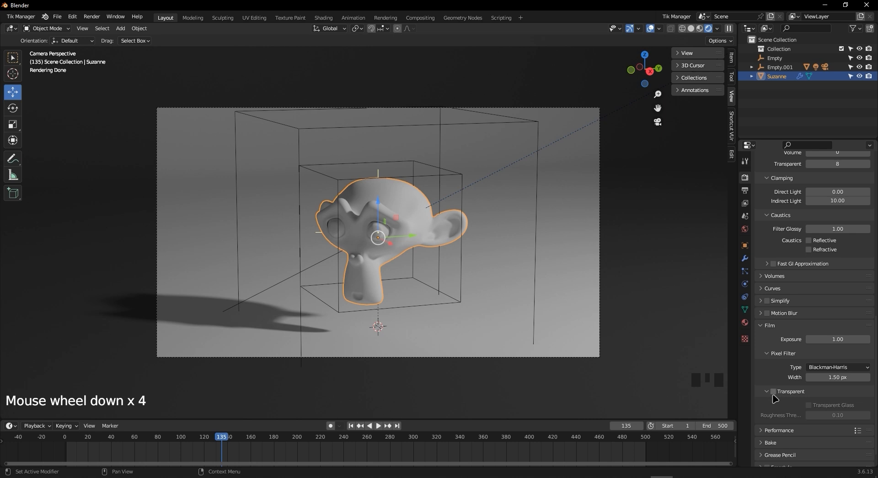
# Select the backdrop plane behind the monkey head and return to the camera view
pyautogui.moveTo(544, 274); pyautogui.dragTo(512, 281, button='middle')
pyautogui.press('KP_0')
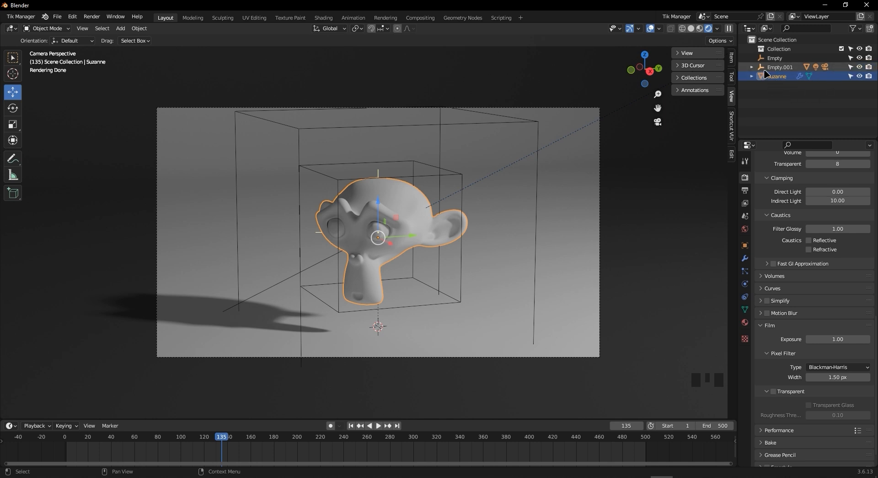
pyautogui.click(558, 181)
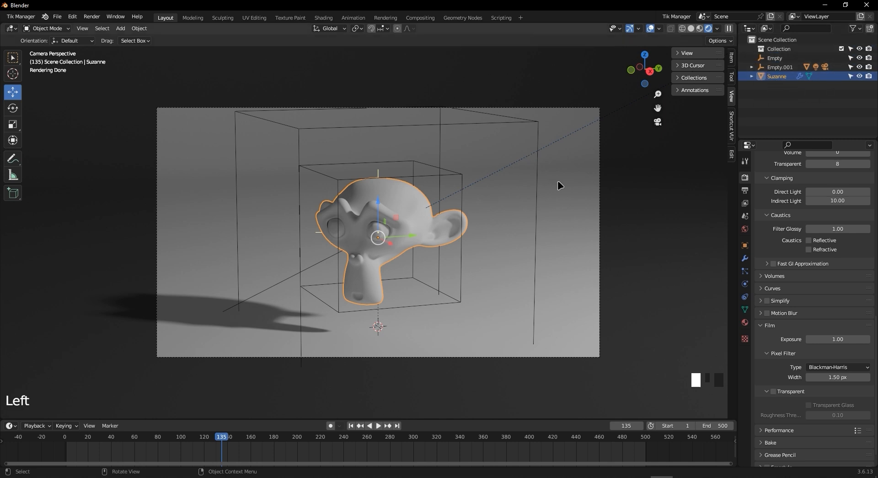
pyautogui.click(572, 220)
pyautogui.press('KP_0')
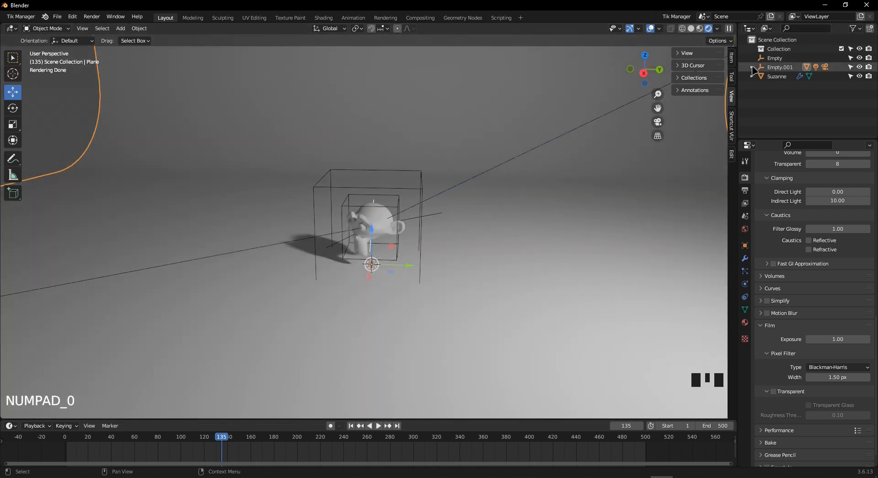
pyautogui.press('KP_0')
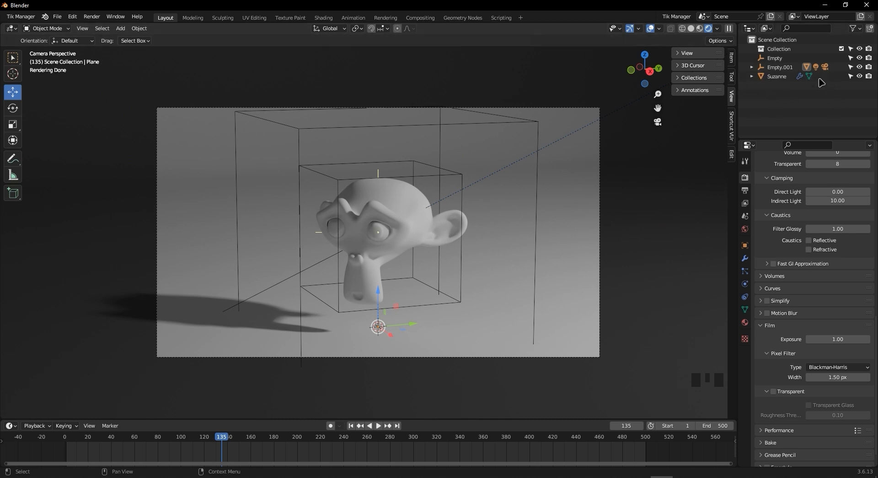
# Examine which objects are parented under Empty.001 in the scene hierarchy
pyautogui.click(752, 67)
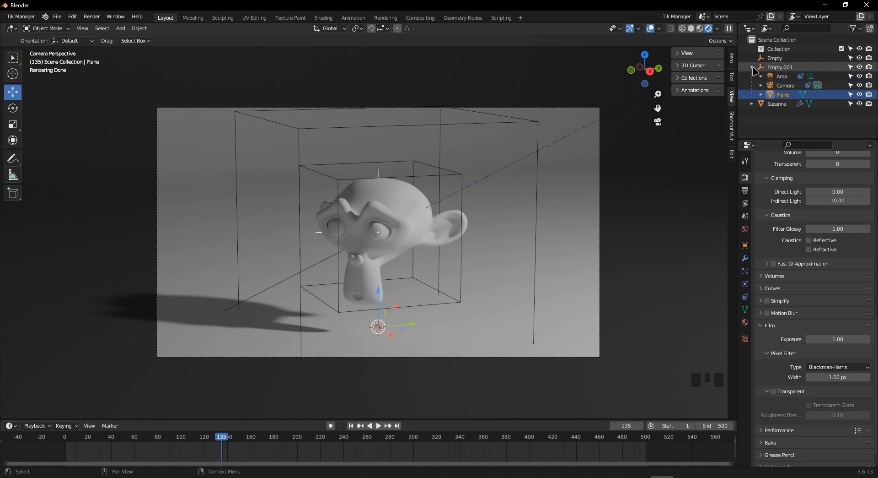
pyautogui.click(752, 68)
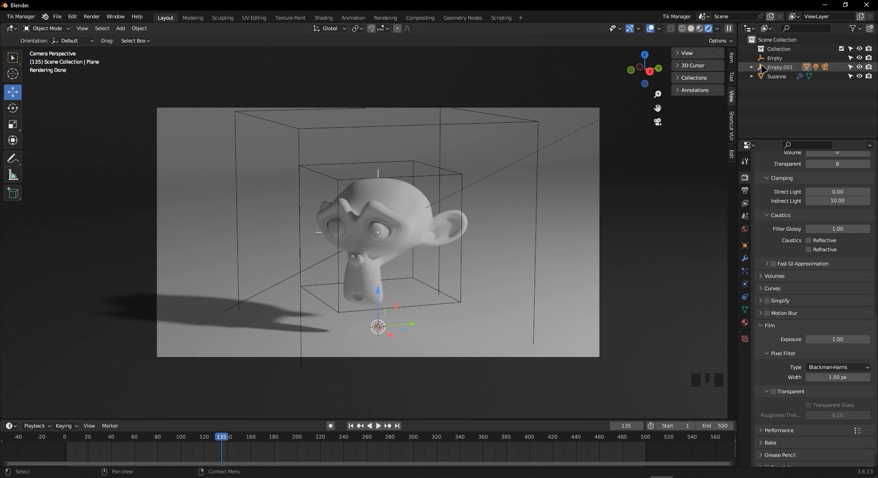
pyautogui.click(752, 68)
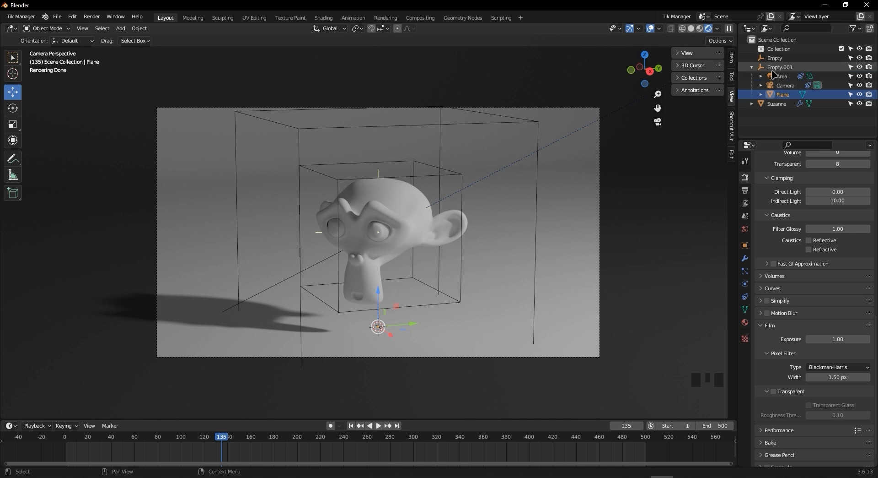
pyautogui.click(752, 67)
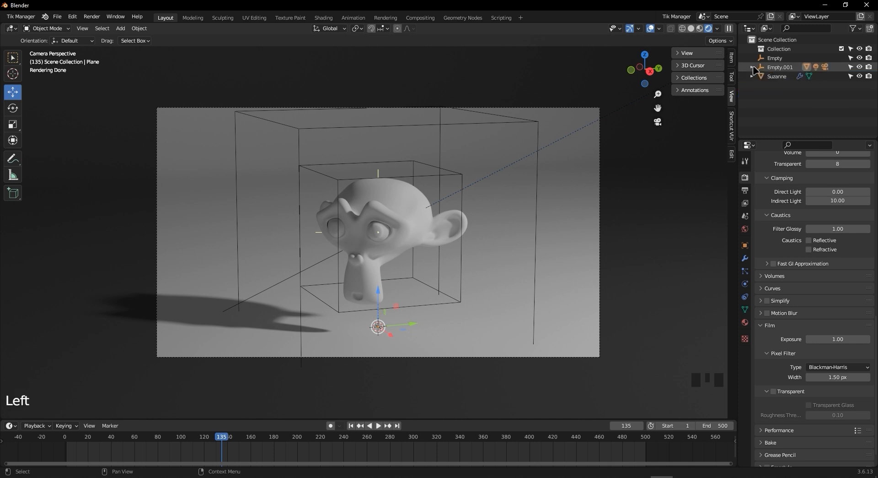
pyautogui.click(752, 67)
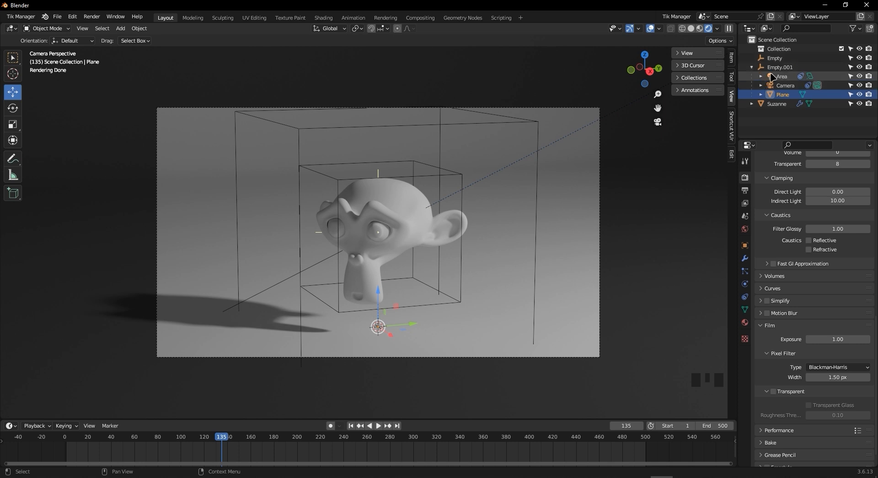
pyautogui.click(751, 67)
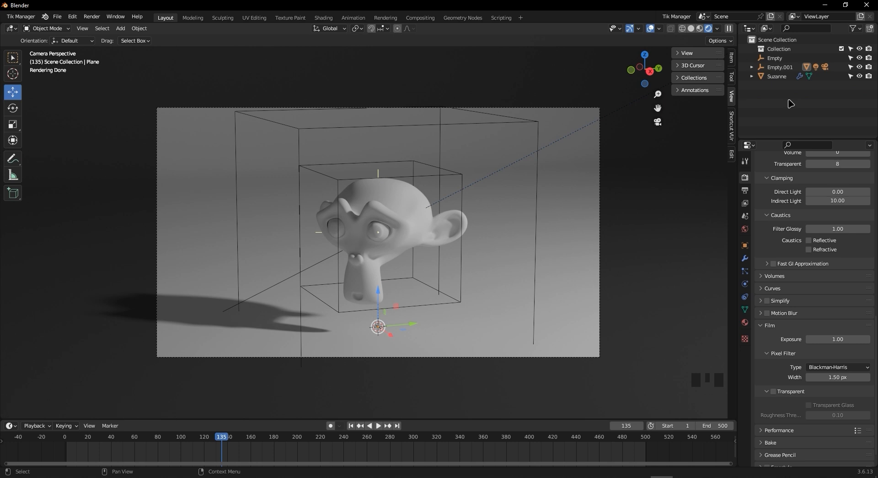
# Examine the backdrop plane in relation to the rest of the scene, with the Empty.001 hierarchy collapsed
pyautogui.press('KP_Decimal')
pyautogui.press('KP_Decimal')
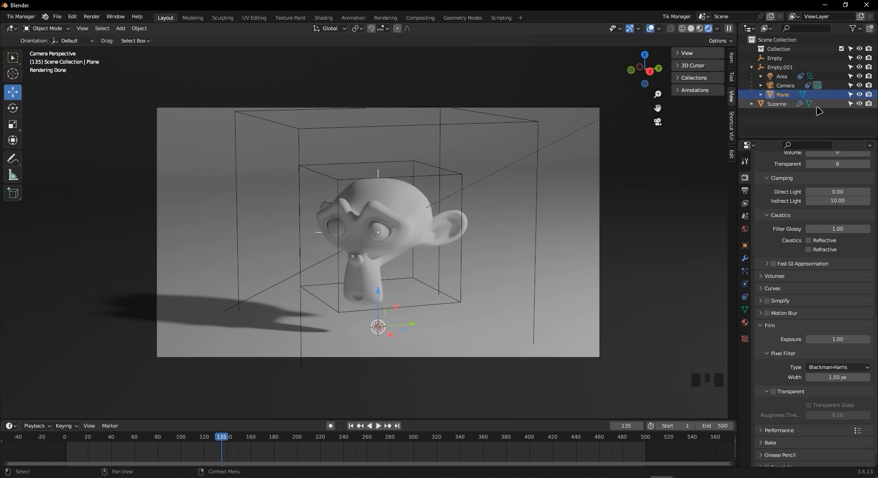
pyautogui.click(751, 67)
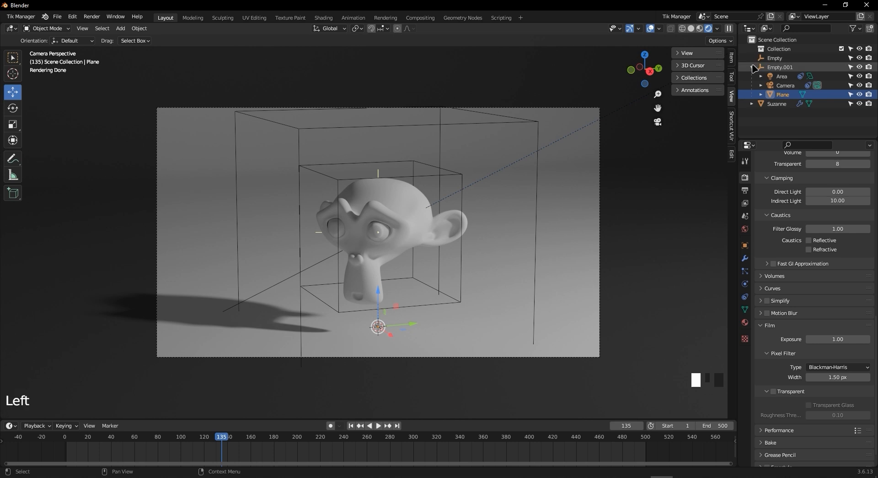
pyautogui.moveTo(449, 201); pyautogui.dragTo(375, 207, button='middle')
pyautogui.scroll(-7, 376, 211)
pyautogui.scroll(-8, 456, 219)
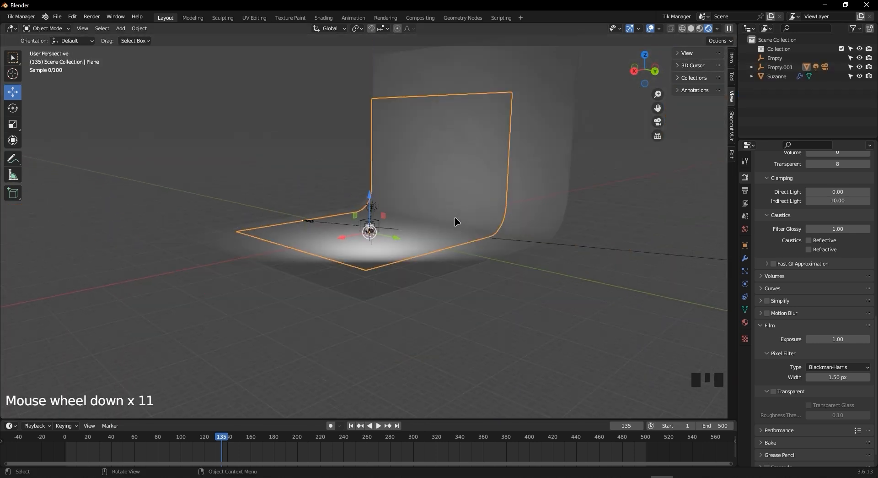
pyautogui.keyDown('shift'); pyautogui.moveTo(569, 202); pyautogui.dragTo(289, 263, button='middle'); pyautogui.keyUp('shift')
pyautogui.scroll(7, 293, 263)
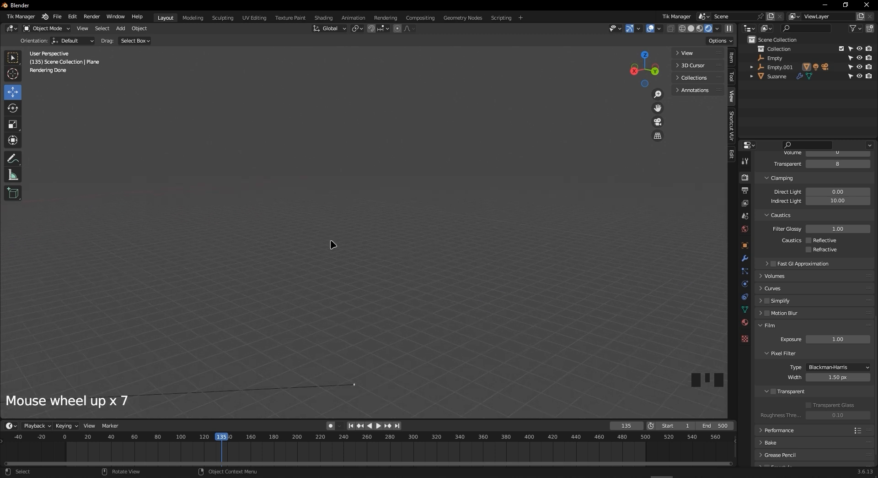
pyautogui.keyDown('shift'); pyautogui.moveTo(428, 270); pyautogui.dragTo(295, 321, button='middle'); pyautogui.keyUp('shift')
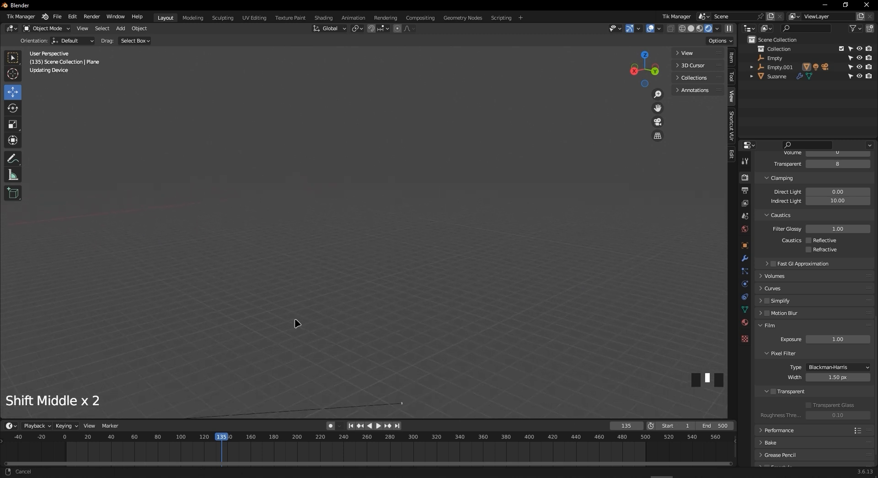
pyautogui.scroll(6, 452, 283)
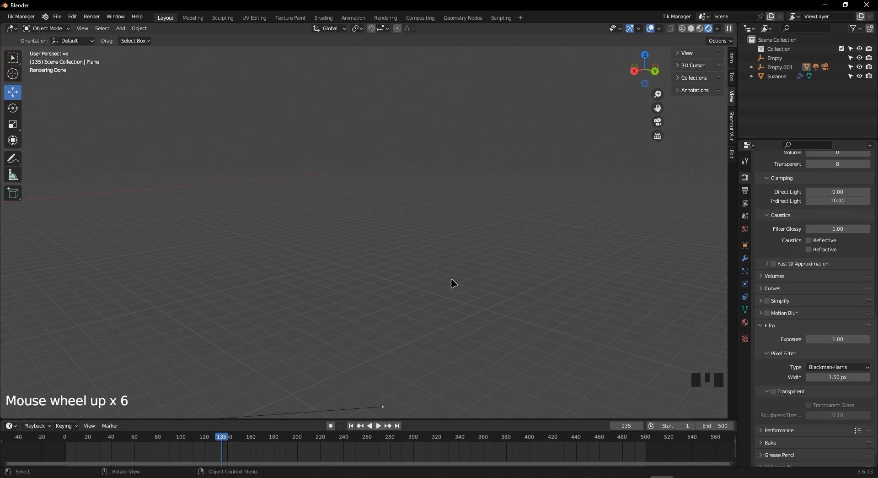
pyautogui.press('KP_Decimal')
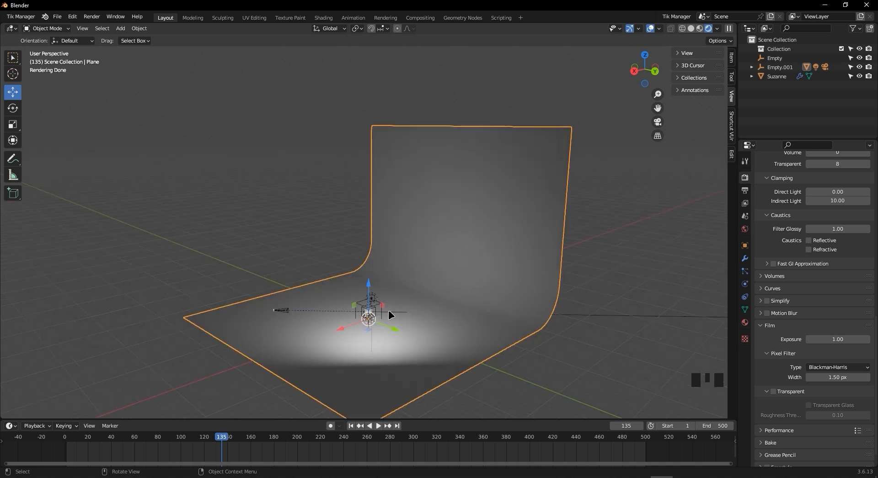
# Select the Suzanne monkey head, inspect it up close and return to the camera view
pyautogui.click(782, 78)
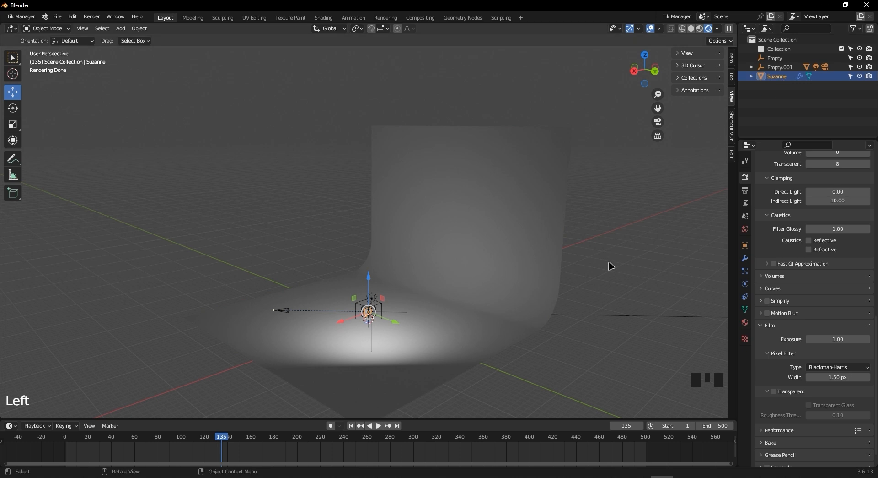
pyautogui.press('KP_Decimal')
pyautogui.moveTo(511, 274); pyautogui.dragTo(468, 299, button='middle')
pyautogui.press('KP_0')
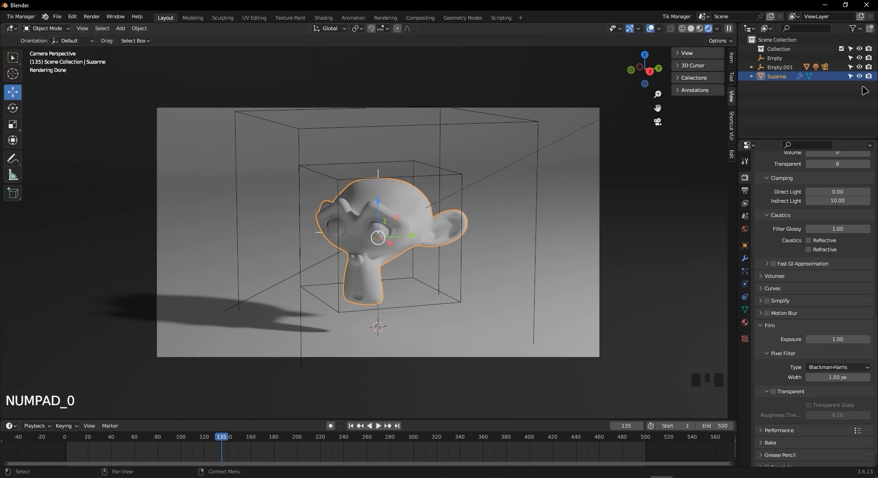
pyautogui.scroll(-2, 519, 187)
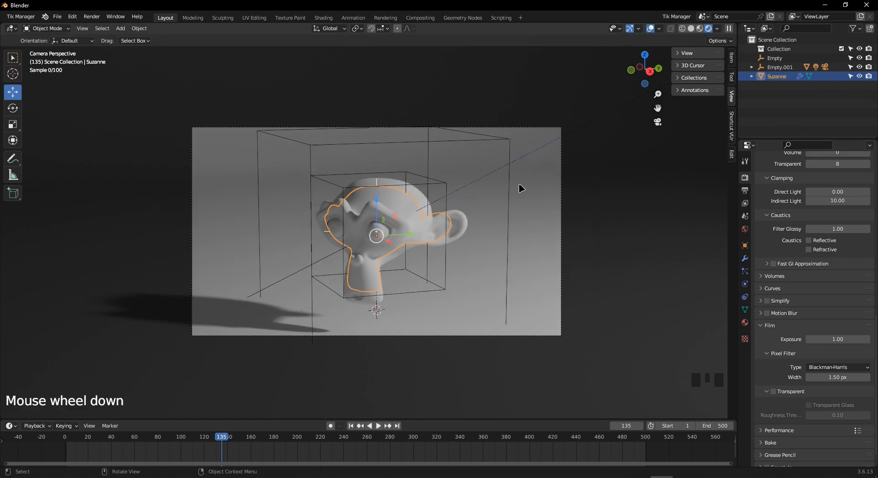
pyautogui.scroll(3, 578, 190)
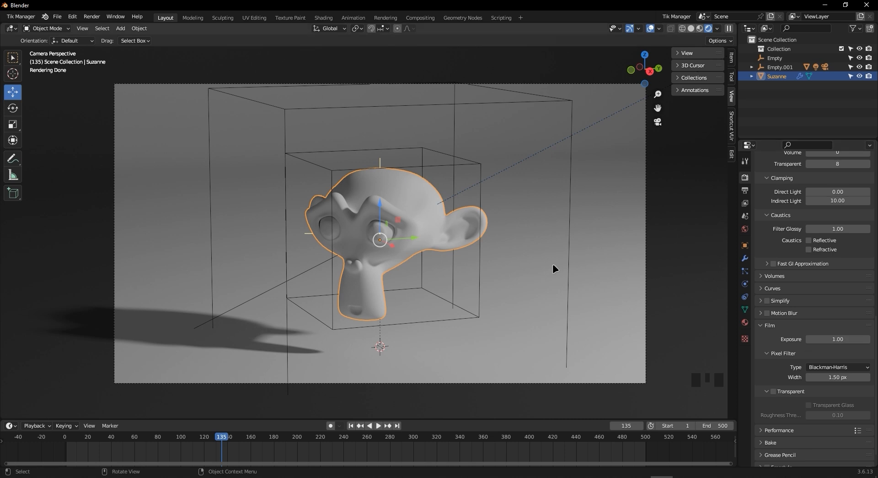
# Hide the Plane under Empty.001 in the viewport only and test-render the current frame
pyautogui.click(752, 67)
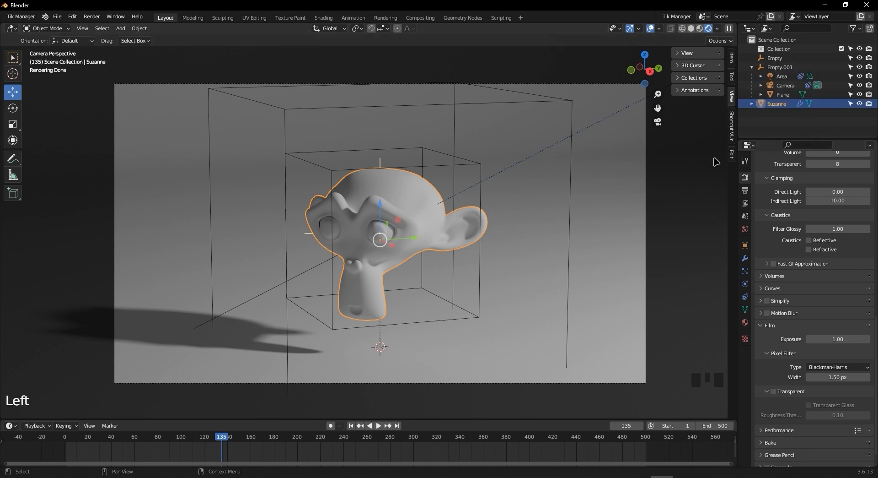
pyautogui.click(860, 95)
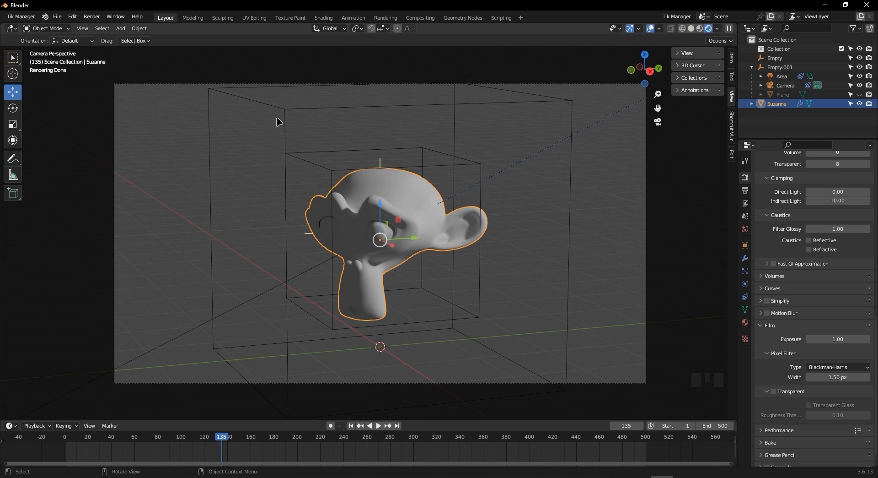
pyautogui.press('F12')
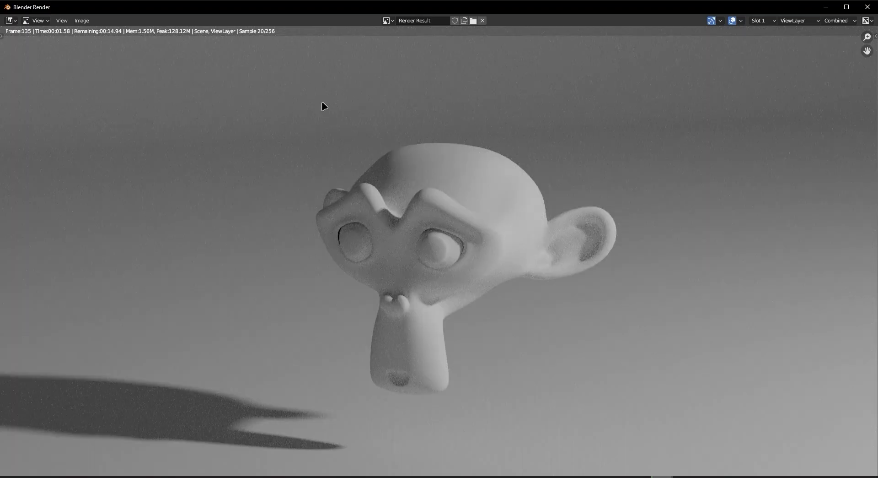
pyautogui.scroll(-2, 322, 101)
pyautogui.moveTo(579, 4); pyautogui.dragTo(0, 46)
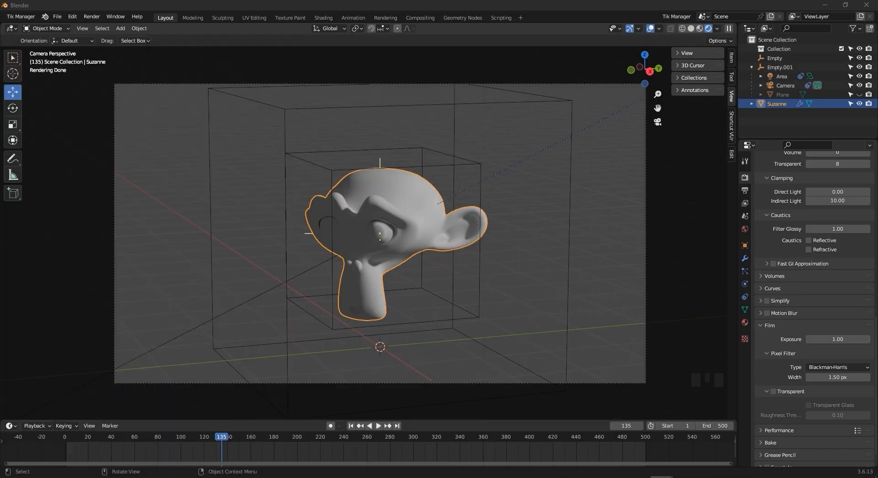
pyautogui.press('Escape')
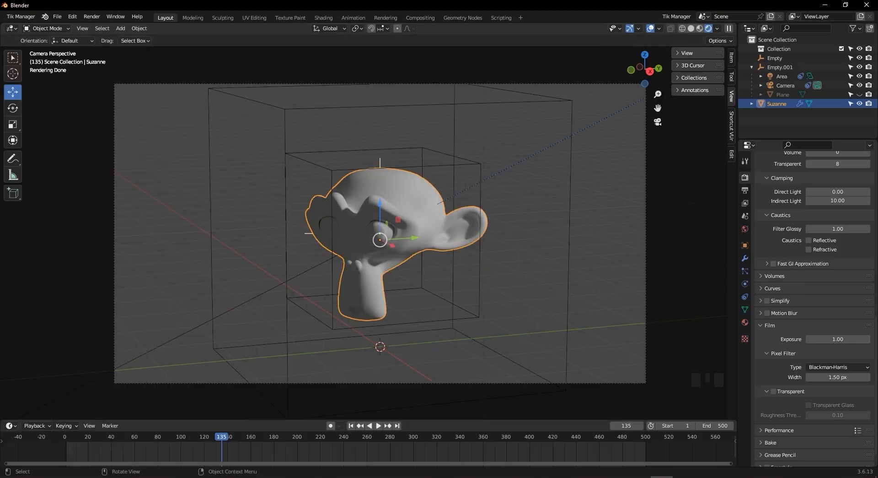
# Hide the backdrop plane in the viewport again and also disable it in renders
pyautogui.click(869, 94)
pyautogui.hotkey('alt', 'h')
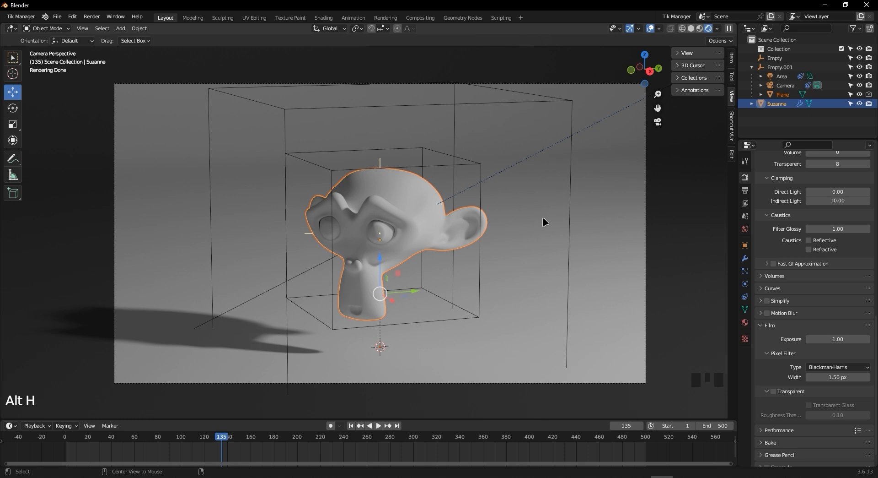
pyautogui.click(859, 94)
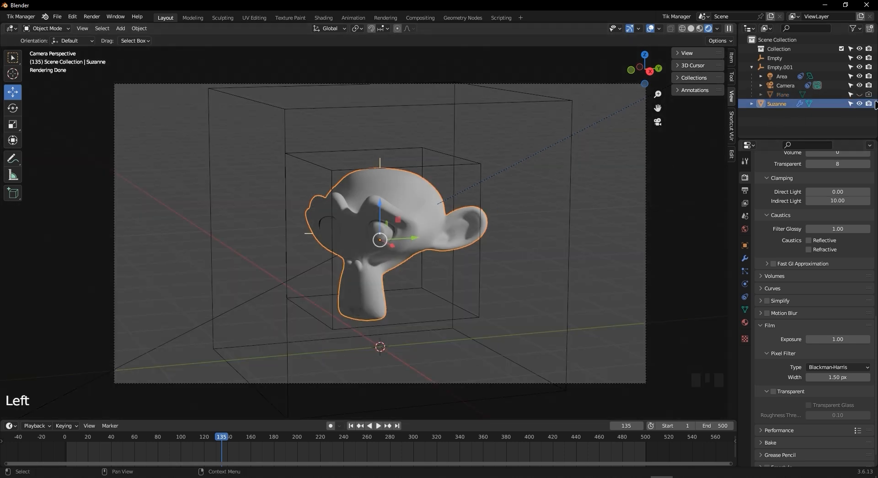
pyautogui.click(869, 94)
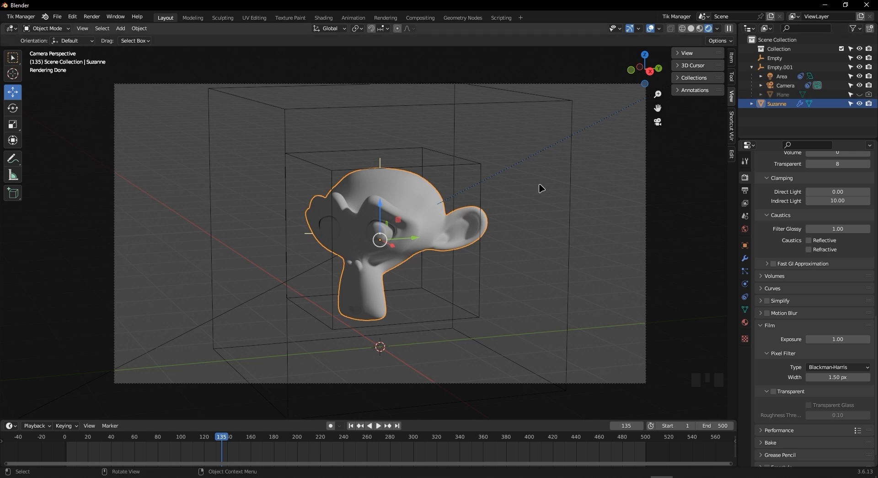
# Render the current frame with the backdrop plane disabled, then close the render view
pyautogui.press('F12')
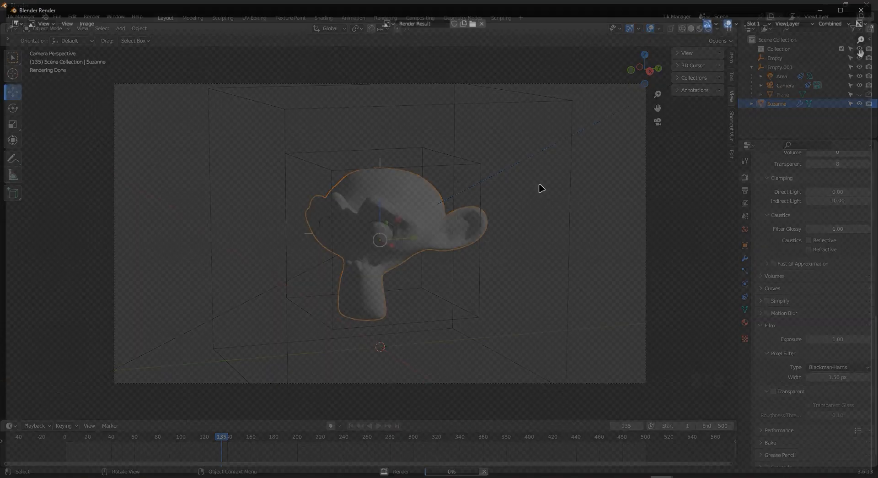
pyautogui.scroll(2, 476, 210)
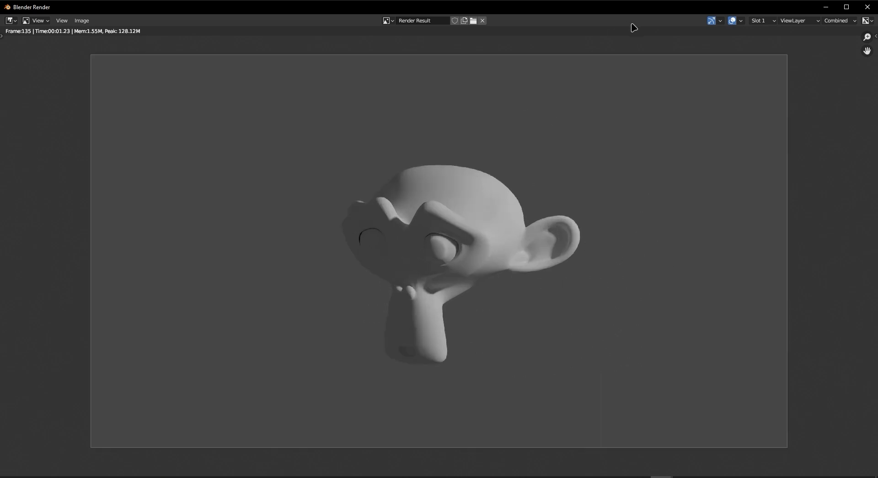
pyautogui.press('Escape')
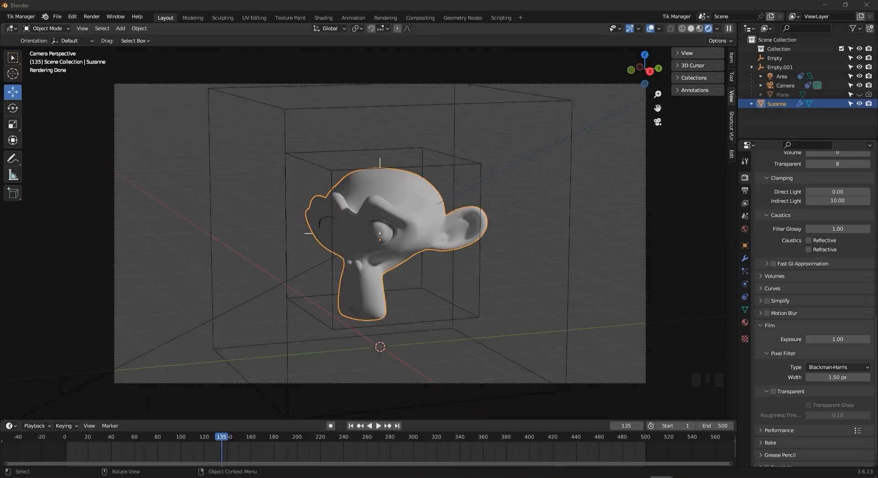
# Reopen the last render result and move its window aside so the viewport stays accessible
pyautogui.press('F11')
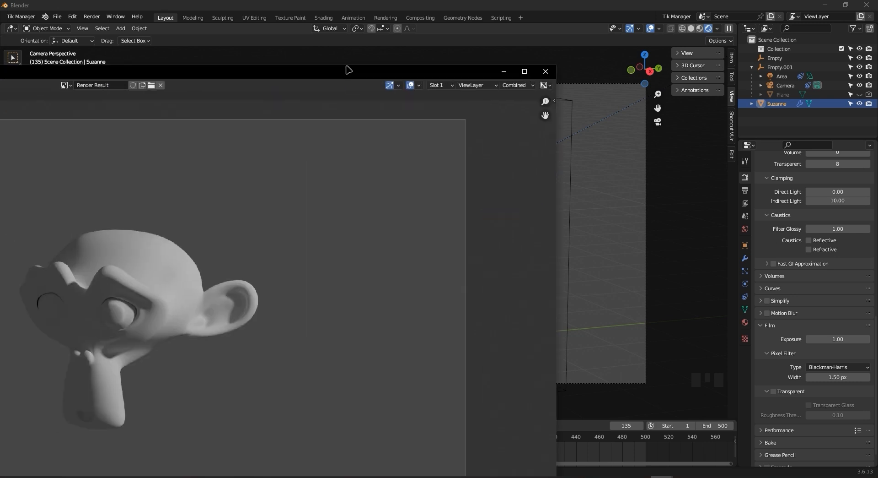
pyautogui.moveTo(348, 69); pyautogui.dragTo(371, 64)
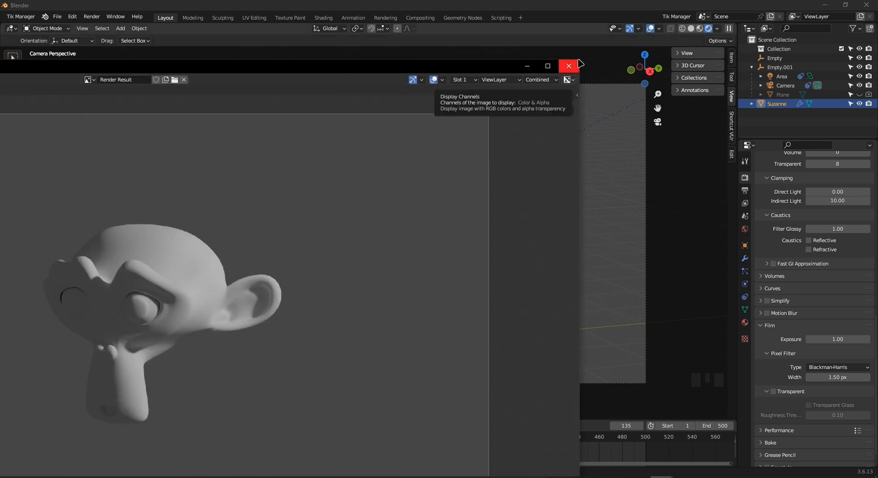
pyautogui.moveTo(385, 70); pyautogui.dragTo(620, 71)
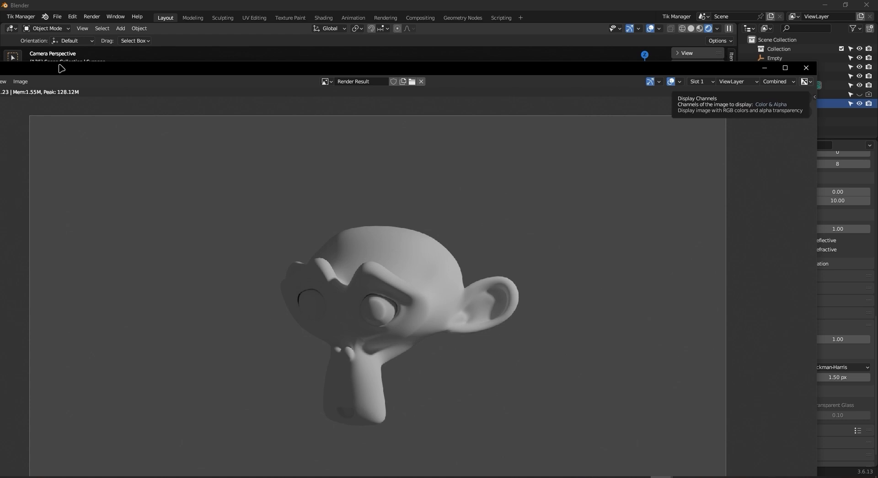
pyautogui.moveTo(59, 66); pyautogui.dragTo(164, 70)
pyautogui.moveTo(41, 67); pyautogui.dragTo(581, 263)
pyautogui.moveTo(649, 268); pyautogui.dragTo(64, 198)
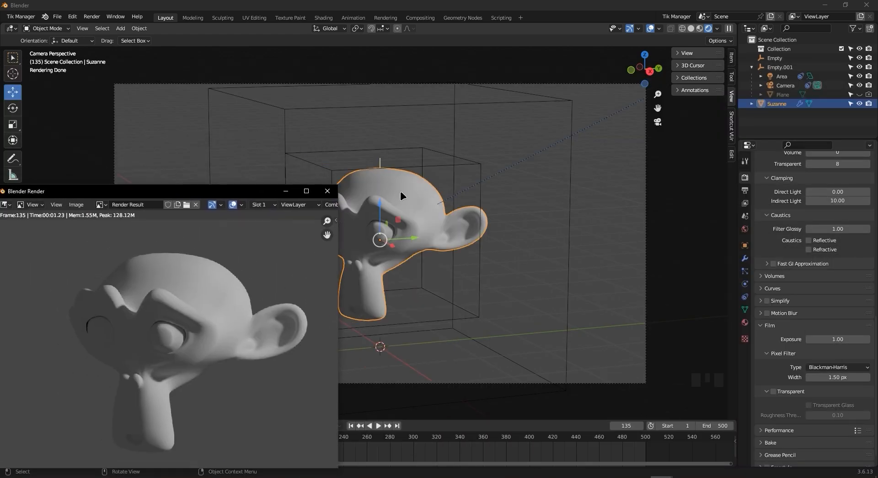
# Set the world background color to a dark red
pyautogui.click(745, 229)
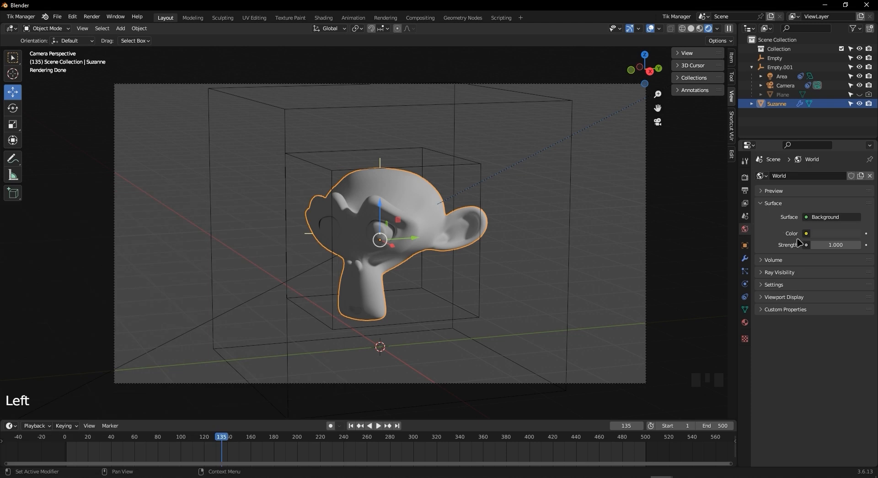
pyautogui.scroll(2, 836, 238)
pyautogui.click(840, 234)
pyautogui.click(824, 136)
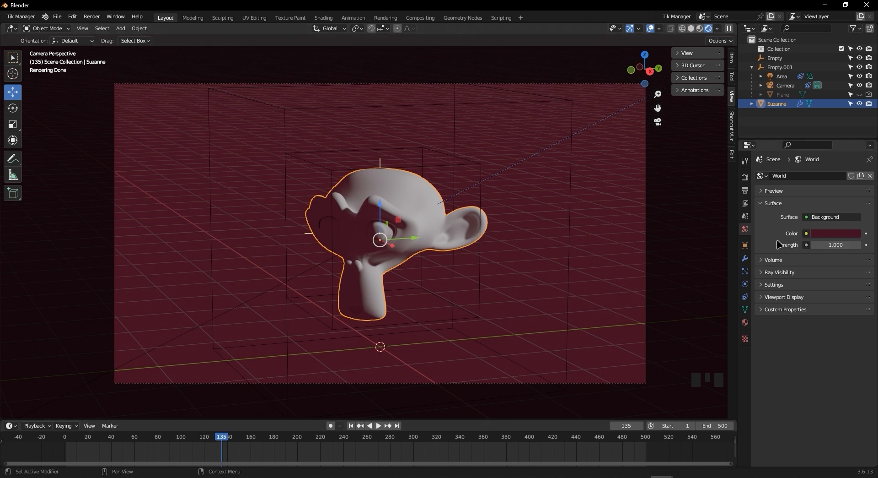
# Render the current frame to check the dark red world background, then close the render window
pyautogui.press('F12')
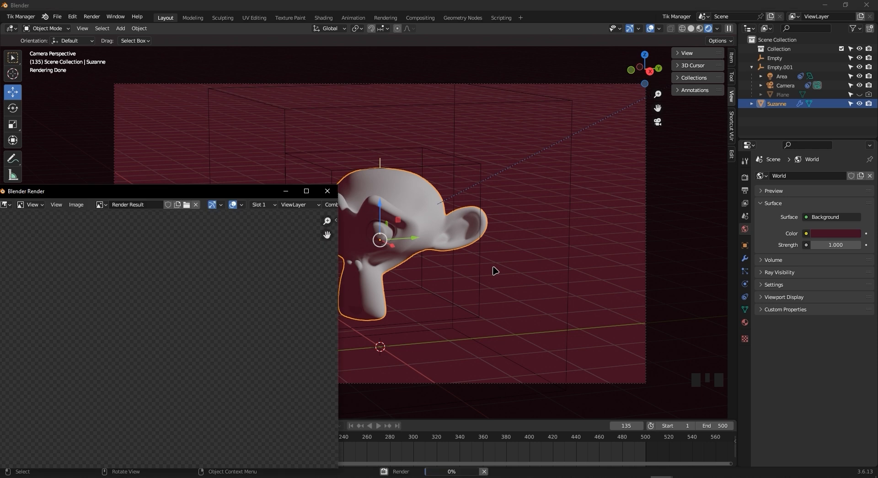
pyautogui.moveTo(239, 190); pyautogui.dragTo(522, 89)
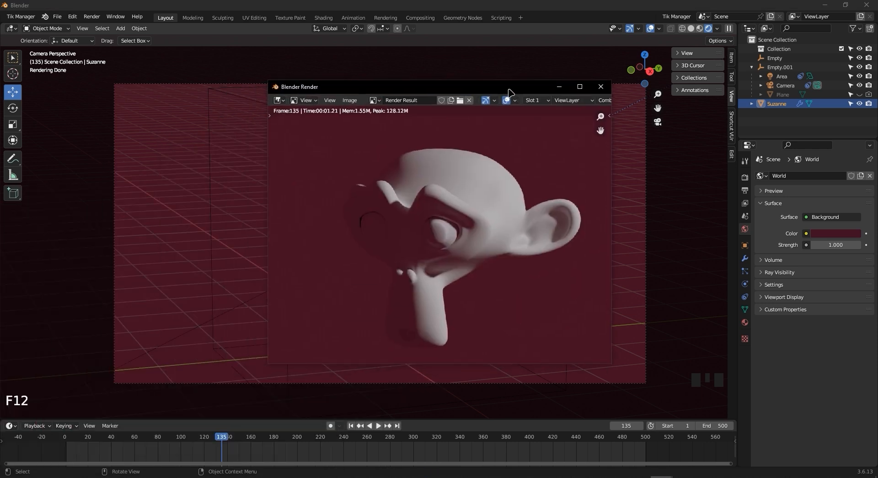
pyautogui.click(602, 87)
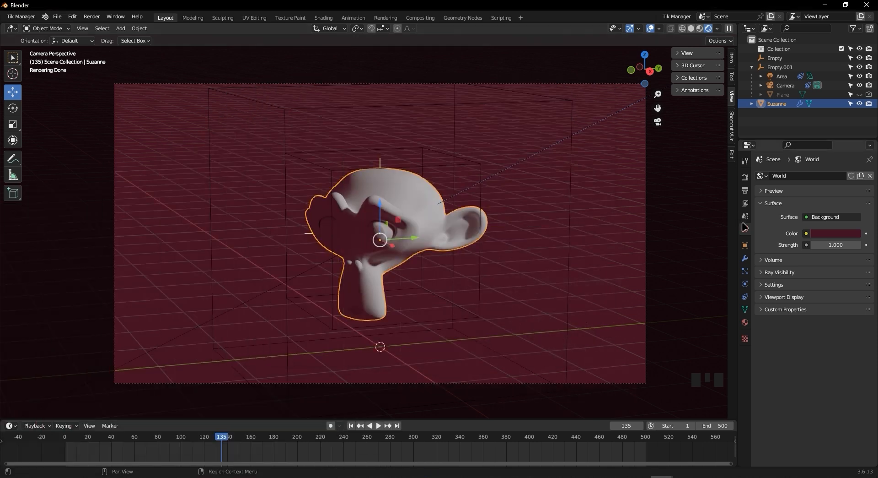
# Enable the Transparent option in the Film render settings and render the current frame
pyautogui.click(745, 177)
pyautogui.scroll(-9, 802, 264)
pyautogui.scroll(-5, 803, 264)
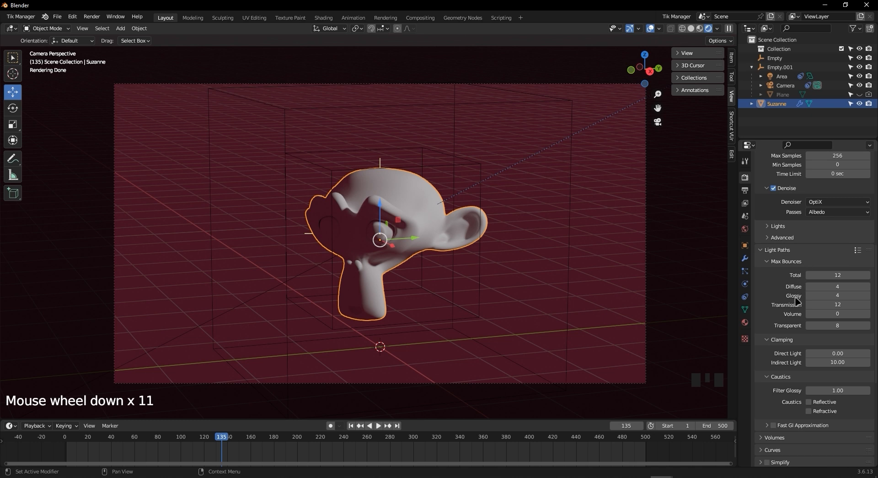
pyautogui.scroll(-11, 787, 421)
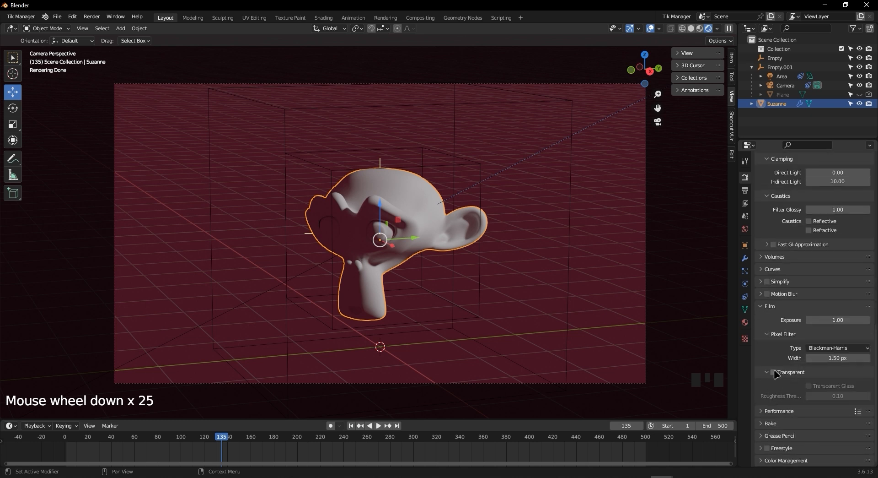
pyautogui.click(774, 372)
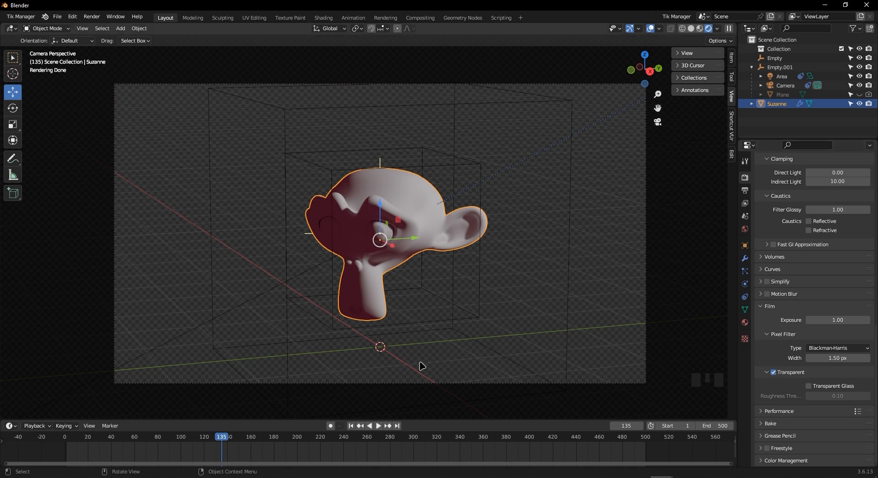
pyautogui.press('F12')
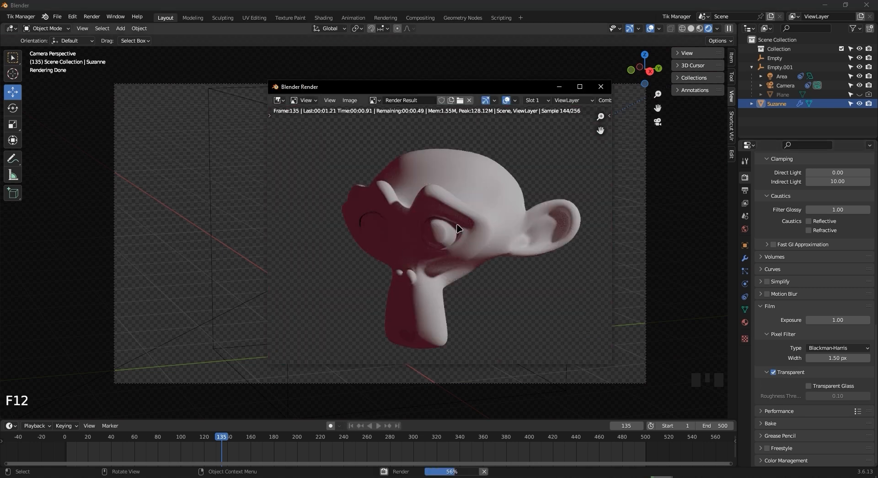
# Enlarge and reposition the render window to inspect the transparent-background render, then minimize it
pyautogui.moveTo(474, 93); pyautogui.dragTo(256, 34)
pyautogui.moveTo(393, 302); pyautogui.dragTo(707, 388)
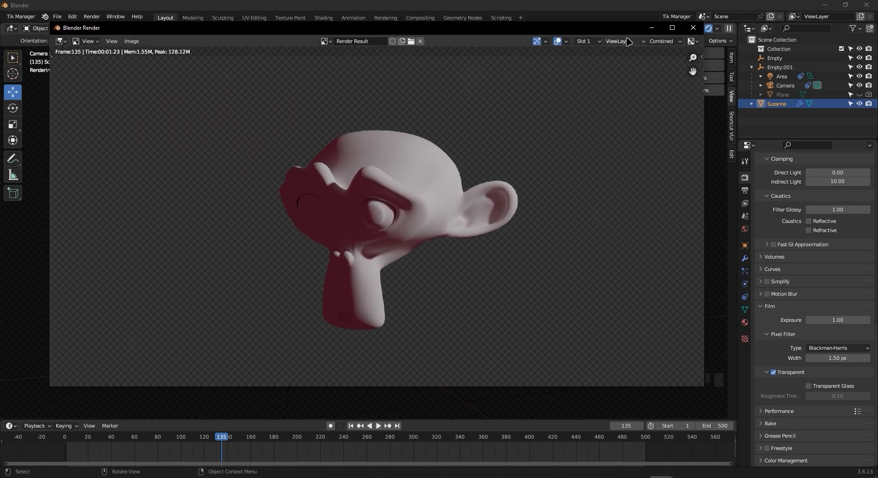
pyautogui.moveTo(637, 31); pyautogui.dragTo(639, 42)
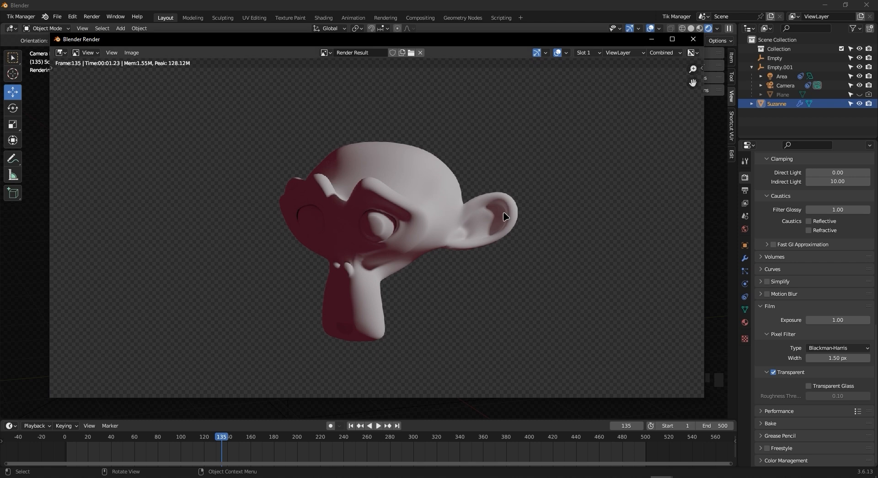
pyautogui.click(651, 39)
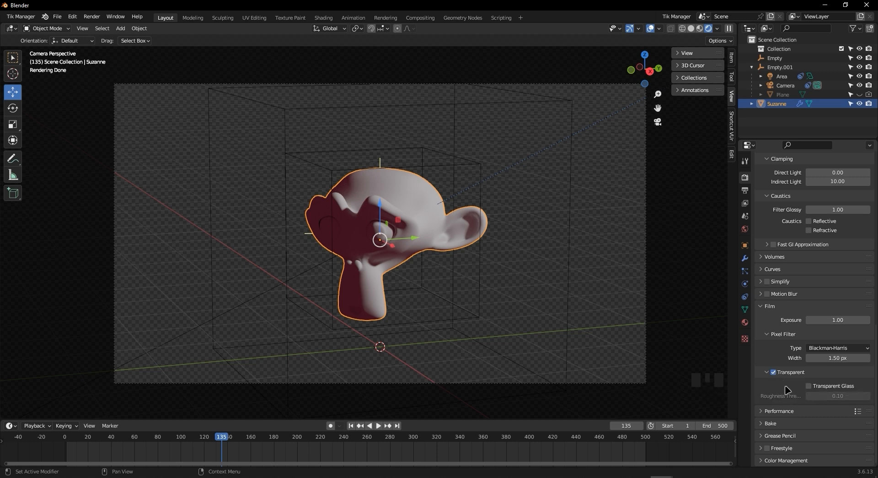
# Try the Transparent Glass option in the Film settings and switch it back off
pyautogui.click(810, 386)
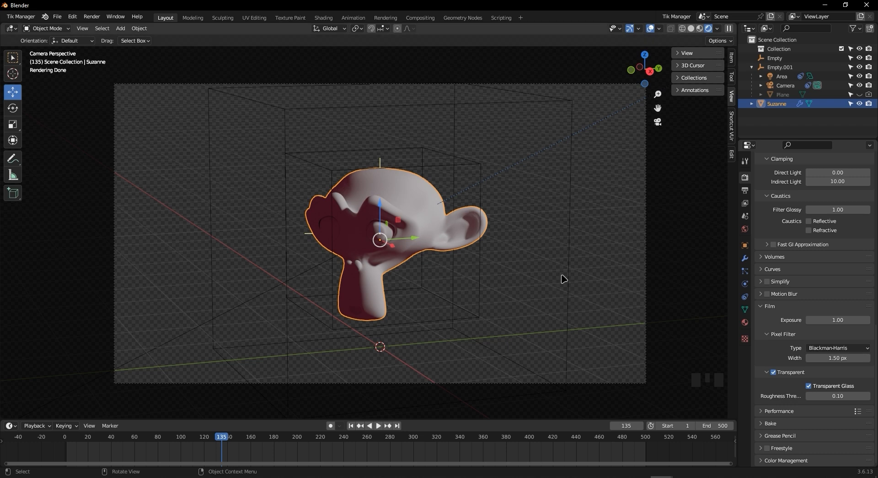
pyautogui.click(809, 386)
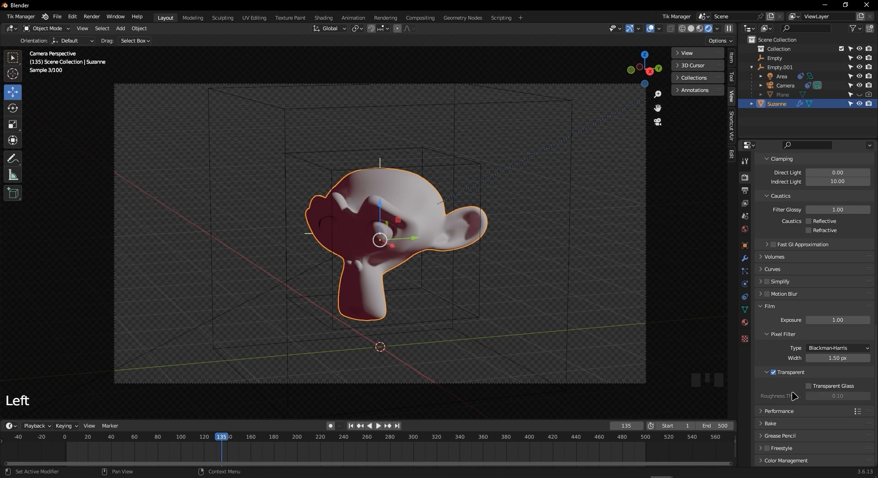
# Review the Performance render settings for threads, memory, acceleration structure and final render, including the viewport Pixel Size options
pyautogui.click(768, 372)
pyautogui.scroll(-5, 785, 400)
pyautogui.click(778, 411)
pyautogui.scroll(-5, 866, 354)
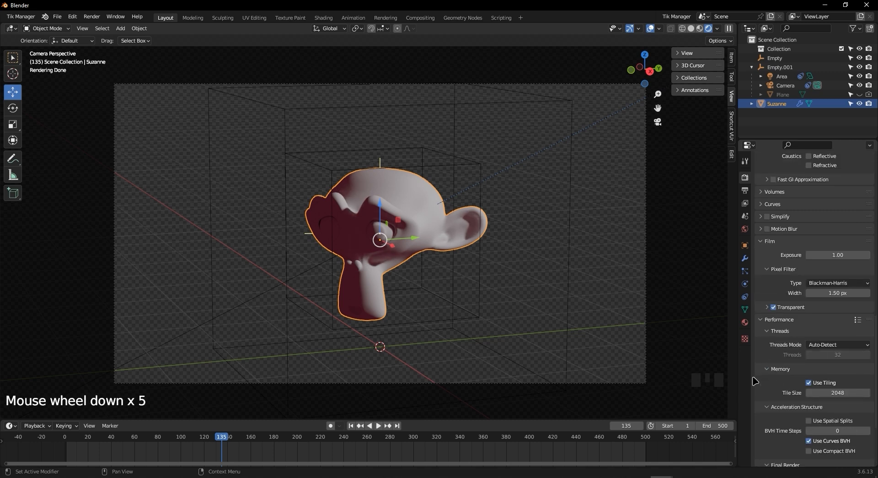
pyautogui.scroll(-4, 791, 371)
pyautogui.scroll(-2, 805, 318)
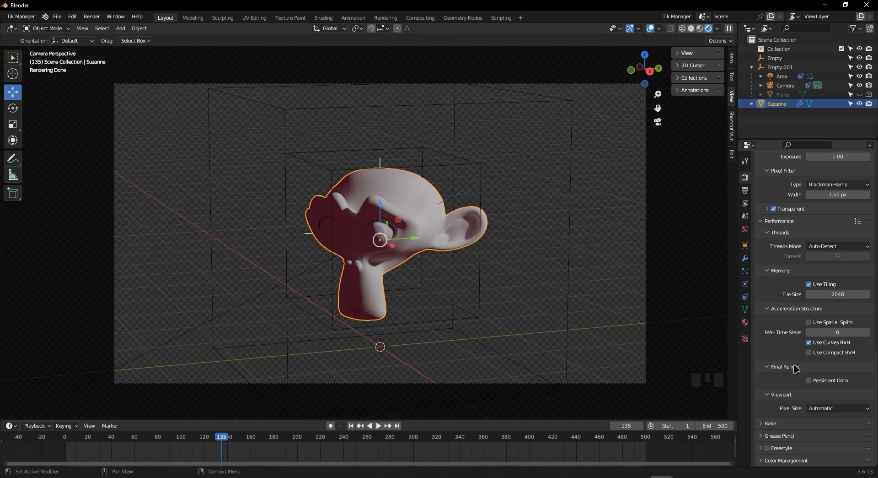
pyautogui.scroll(-1, 796, 359)
pyautogui.click(826, 408)
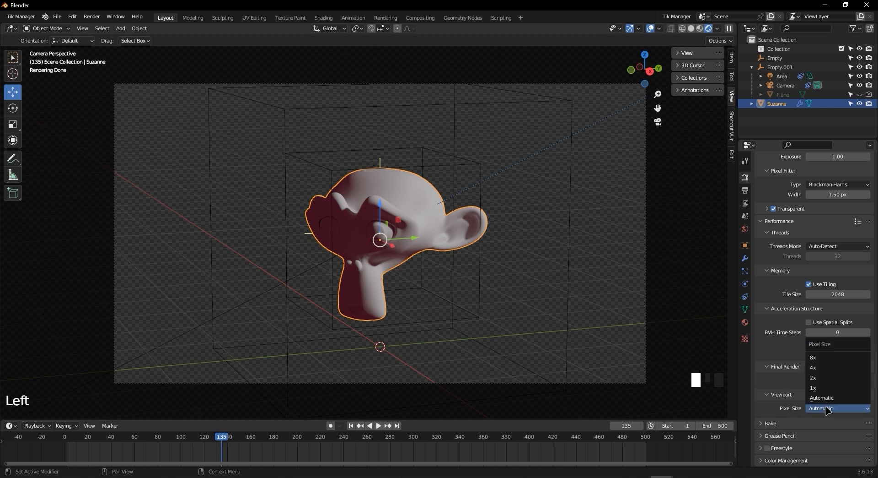
pyautogui.click(850, 407)
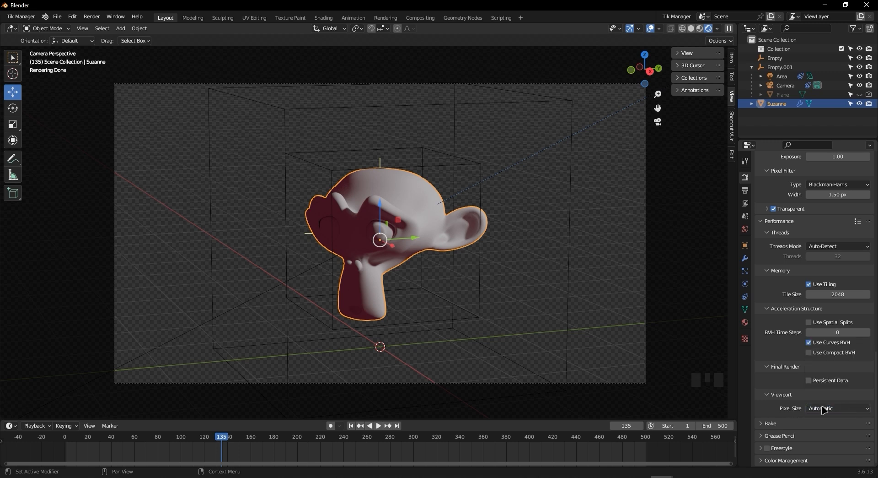
pyautogui.click(818, 407)
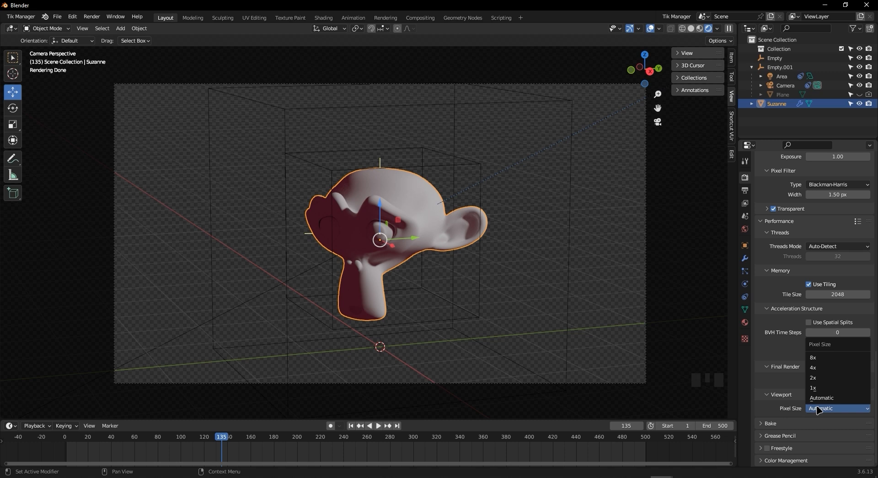
pyautogui.click(814, 405)
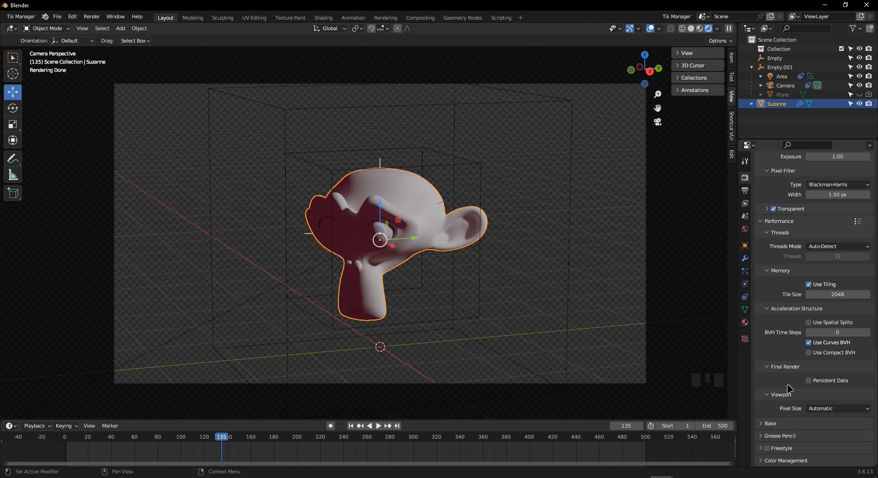
# Collapse the Performance and Film sections and enable Simplify in the render settings
pyautogui.click(760, 222)
pyautogui.scroll(-6, 810, 423)
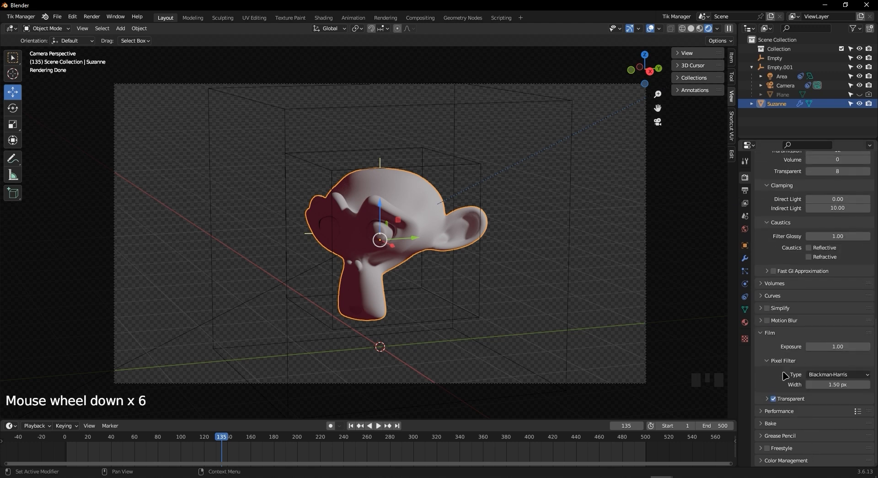
pyautogui.click(763, 332)
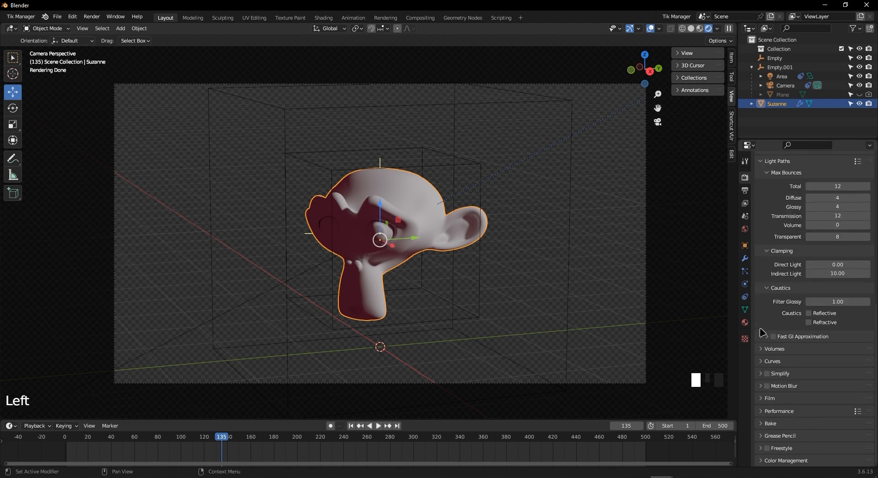
pyautogui.click(762, 374)
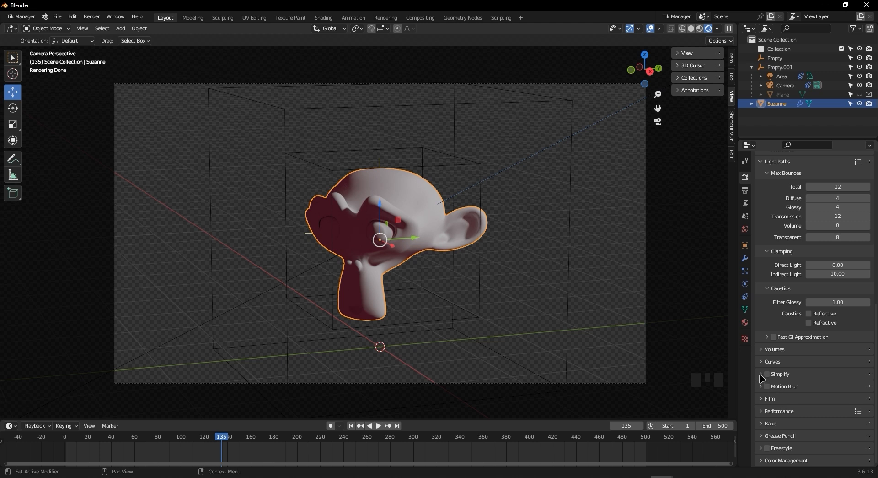
pyautogui.scroll(-4, 810, 351)
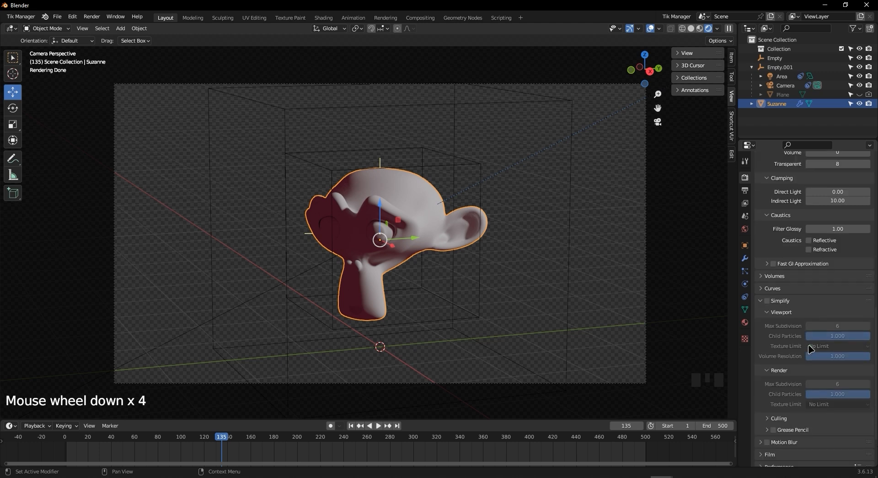
pyautogui.click(767, 301)
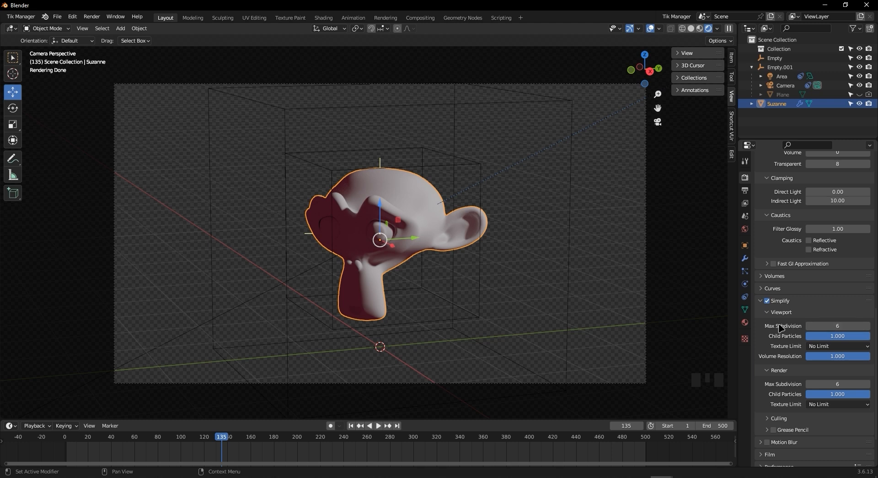
# Set Simplify's maximum subdivision to 3 for the viewport and 12 for the render
pyautogui.click(845, 327)
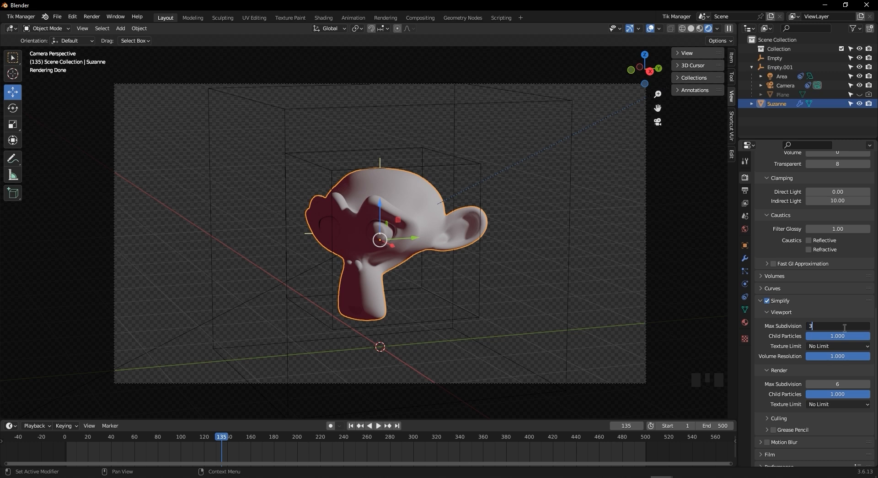
pyautogui.press('Return')
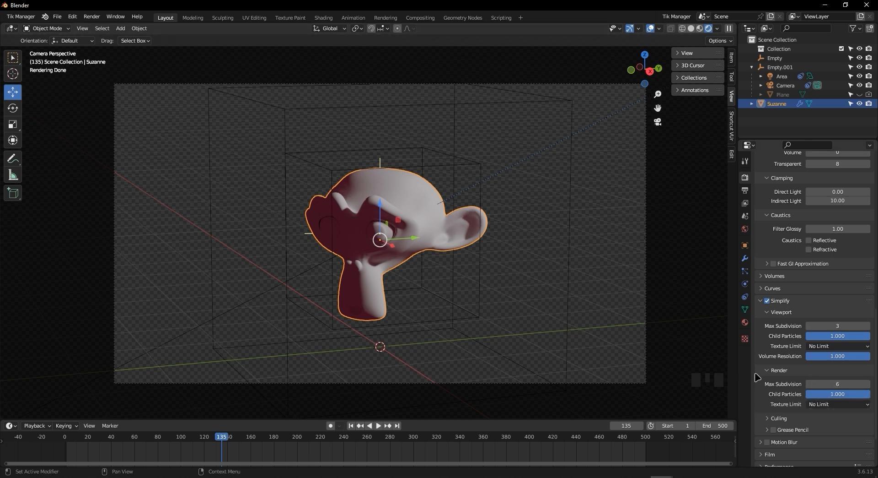
pyautogui.click(848, 383)
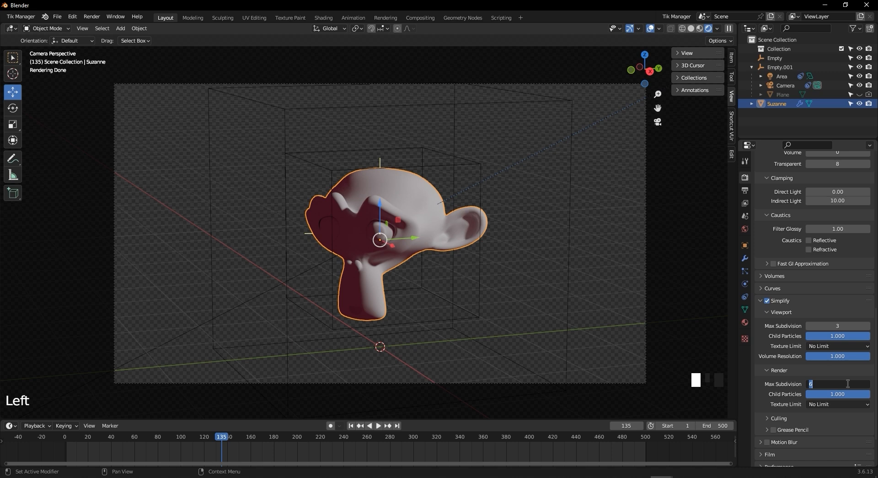
pyautogui.write('12')
pyautogui.press('Return')
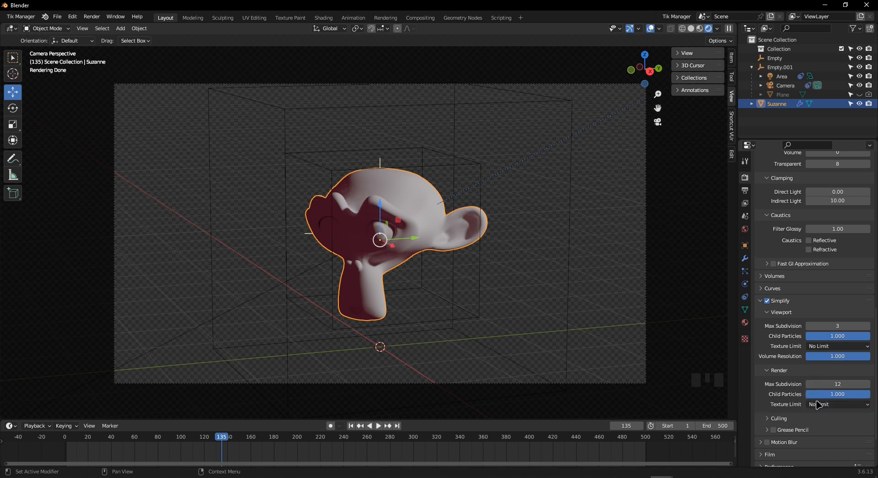
# Set Simplify's viewport texture limit to 2048 and check the render texture limit options, keeping No Limit
pyautogui.click(838, 350)
pyautogui.click(823, 348)
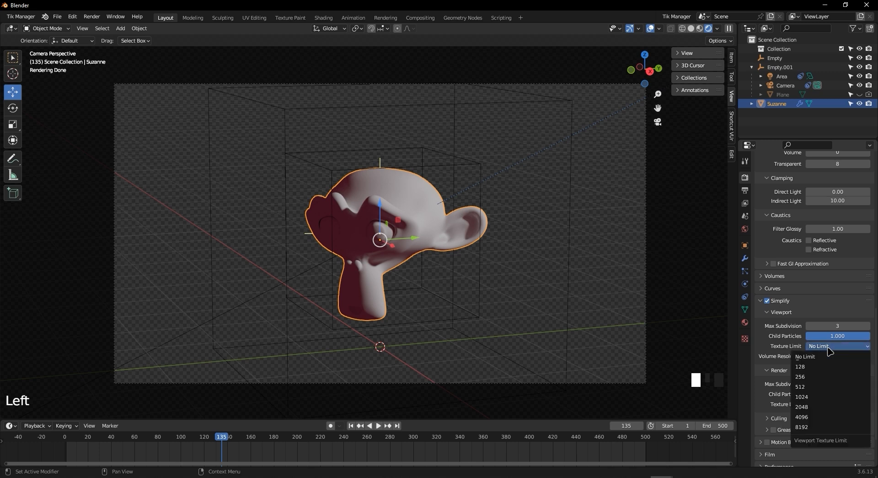
pyautogui.click(817, 404)
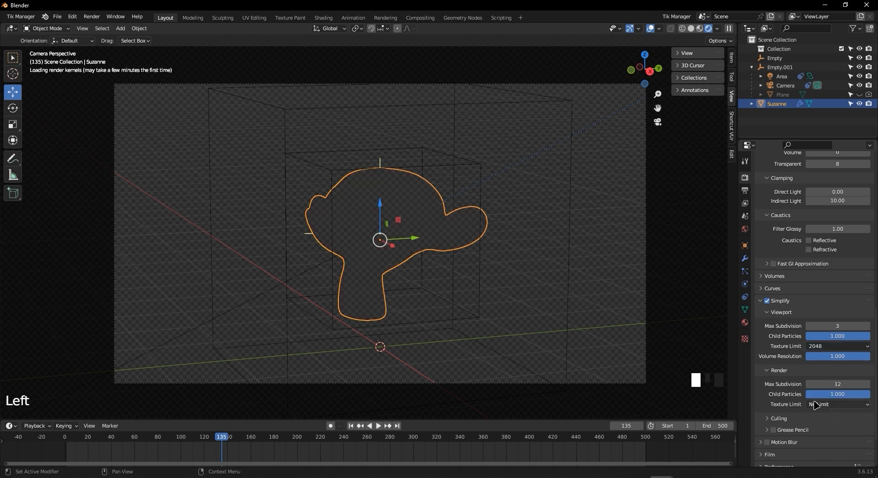
pyautogui.click(841, 406)
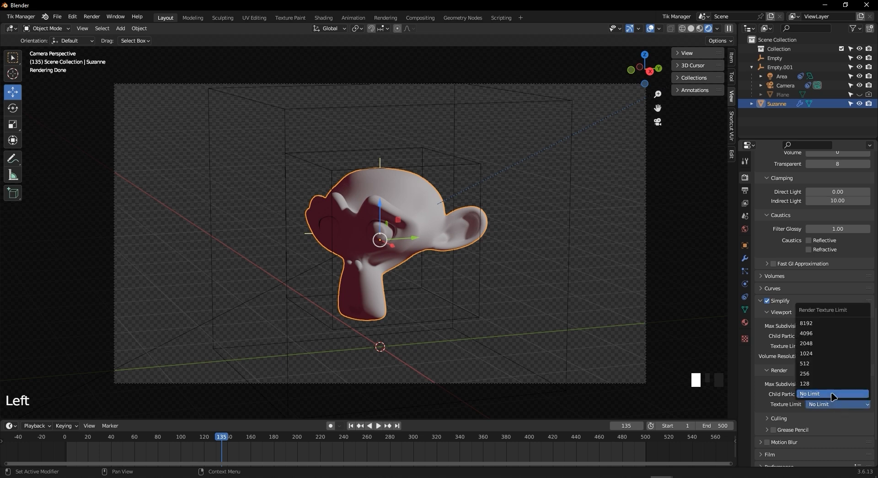
pyautogui.scroll(-3, 794, 339)
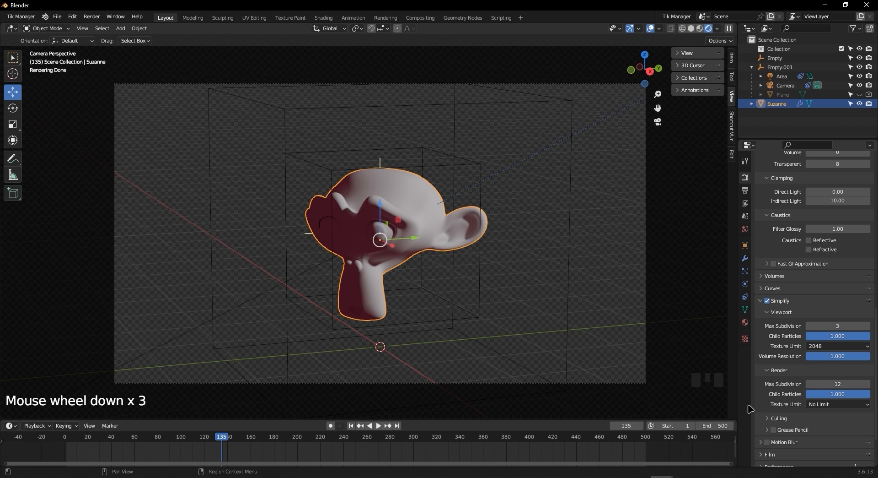
# Enable Camera Culling in Simplify's Culling settings
pyautogui.click(777, 419)
pyautogui.scroll(-3, 774, 406)
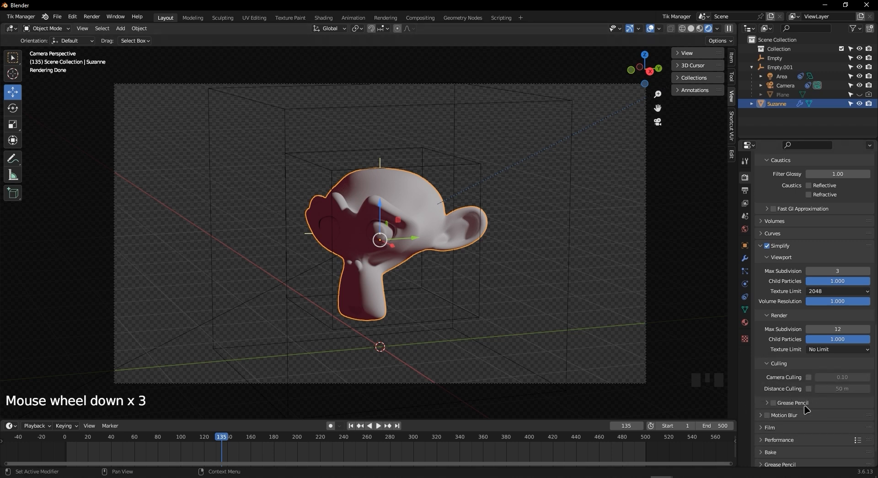
pyautogui.click(808, 377)
# Leave the camera view and examine the camera's position relative to the monkey head from directly above
pyautogui.moveTo(627, 306); pyautogui.dragTo(603, 343, button='middle')
pyautogui.scroll(-5, 576, 357)
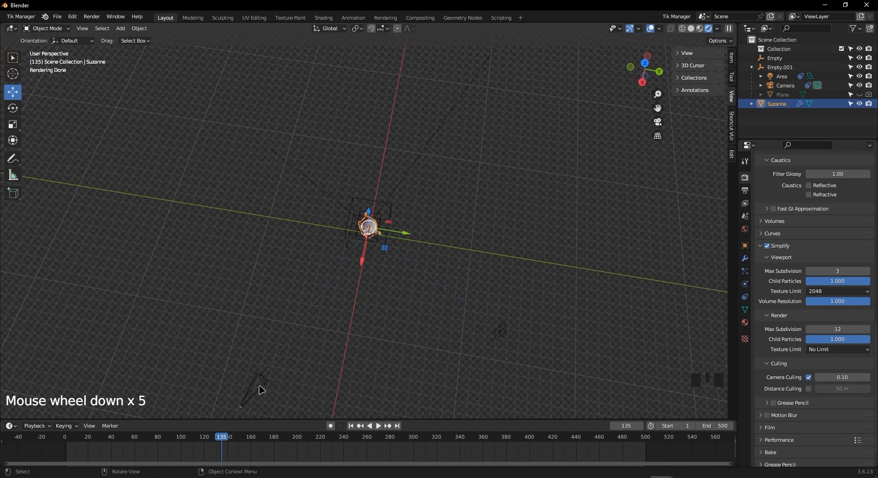
pyautogui.moveTo(261, 389); pyautogui.dragTo(298, 402, button='middle')
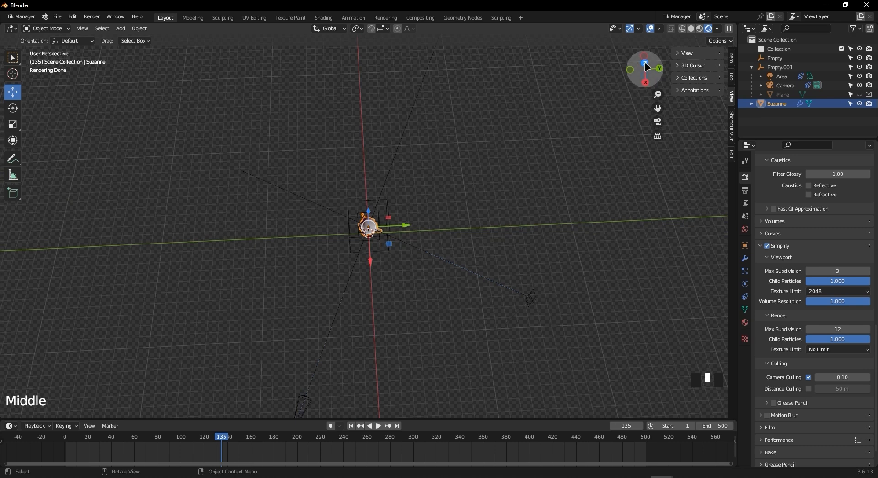
pyautogui.click(645, 65)
pyautogui.scroll(2, 501, 308)
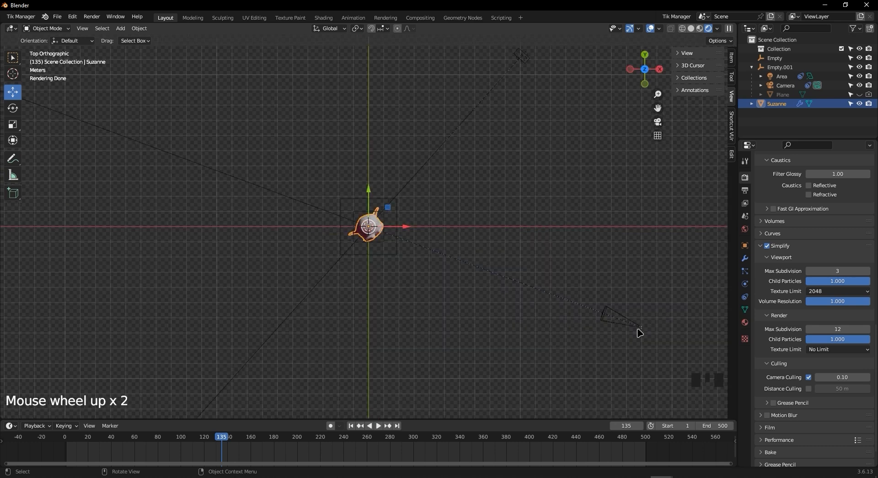
pyautogui.keyDown('shift'); pyautogui.moveTo(663, 306); pyautogui.dragTo(557, 296, button='middle'); pyautogui.keyUp('shift')
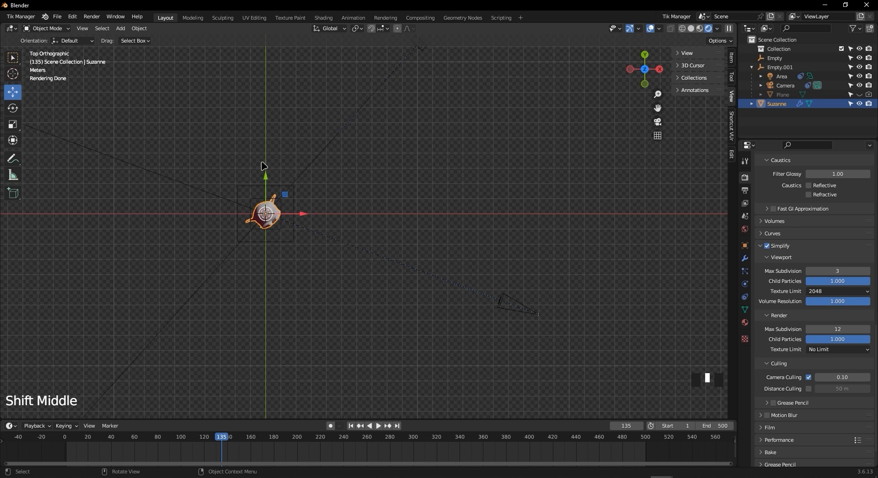
pyautogui.scroll(-2, 347, 169)
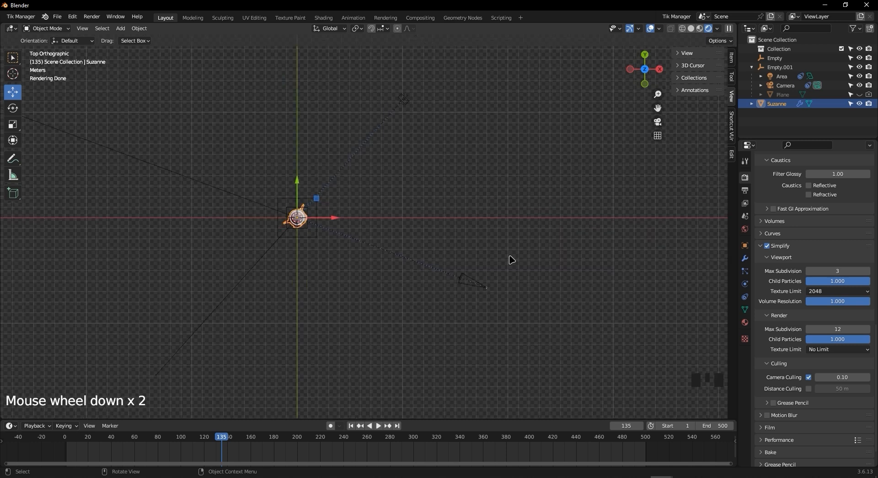
pyautogui.keyDown('shift'); pyautogui.moveTo(476, 237); pyautogui.dragTo(498, 263, button='middle'); pyautogui.keyUp('shift')
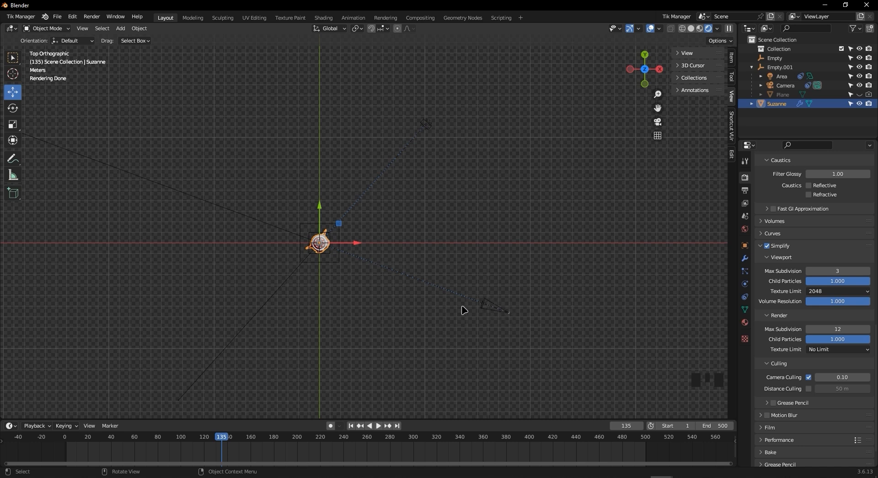
# Select the camera and enable Safe Areas in its camera data settings
pyautogui.click(488, 303)
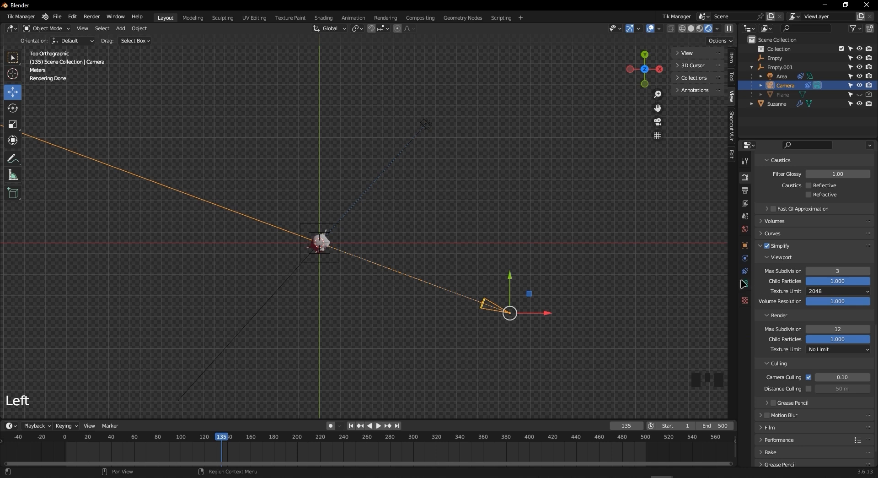
pyautogui.click(743, 284)
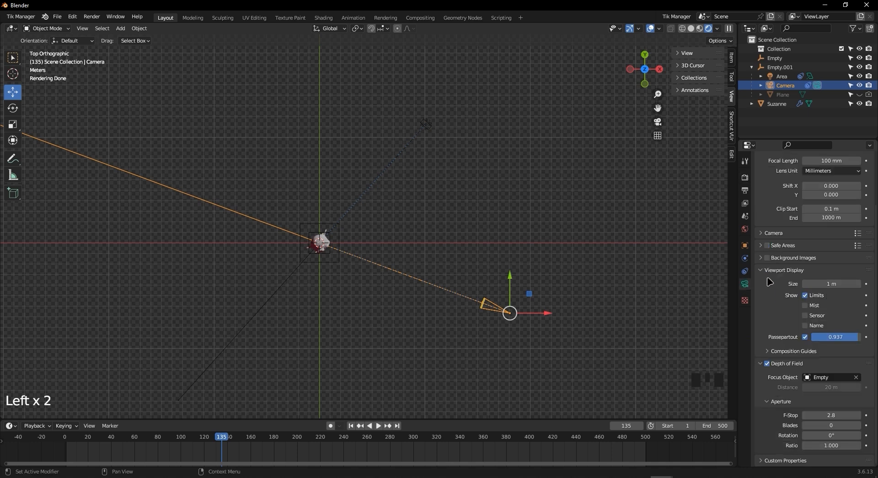
pyautogui.click(786, 233)
pyautogui.click(787, 234)
pyautogui.click(794, 246)
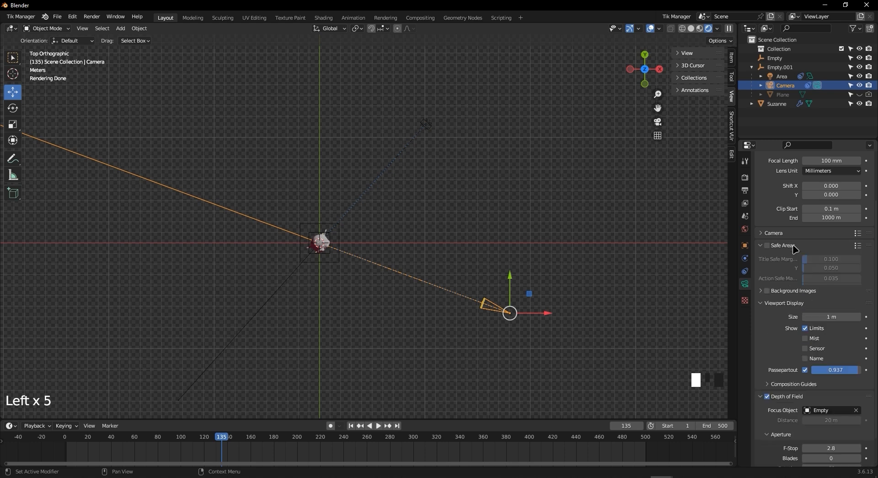
pyautogui.click(767, 246)
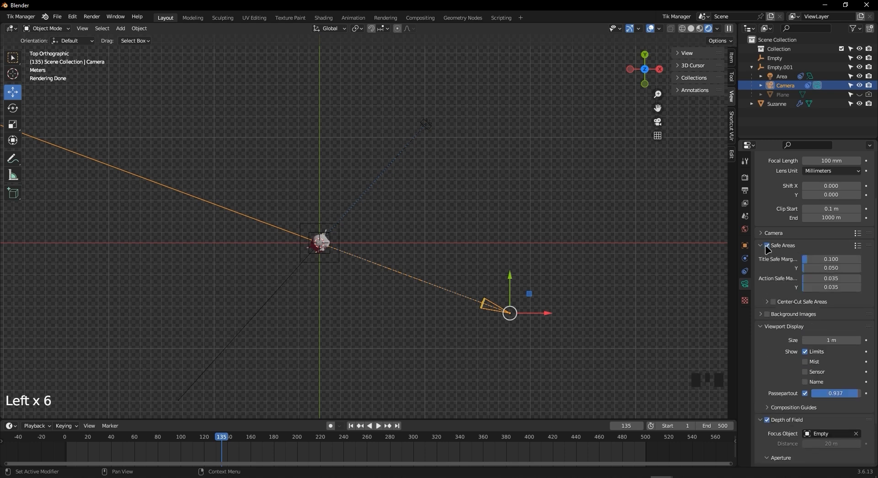
# Check the camera's Center-Cut Safe Areas options and disable Safe Areas
pyautogui.click(766, 301)
pyautogui.click(766, 301)
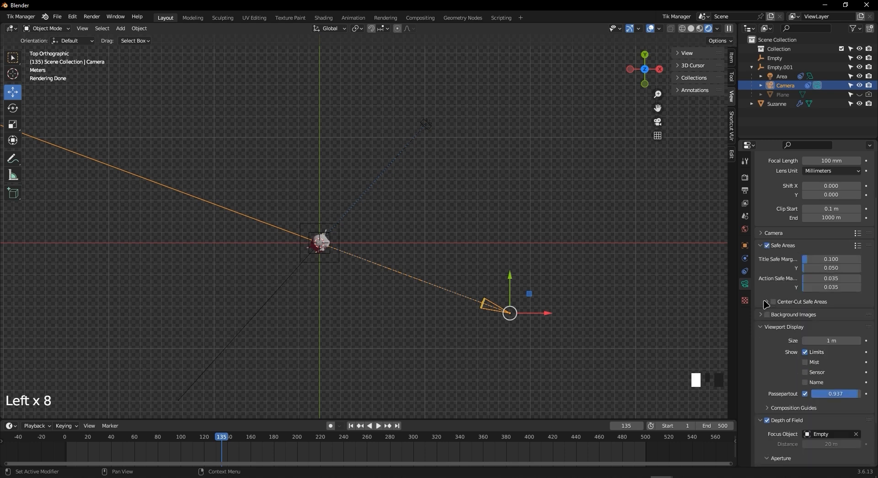
pyautogui.click(767, 245)
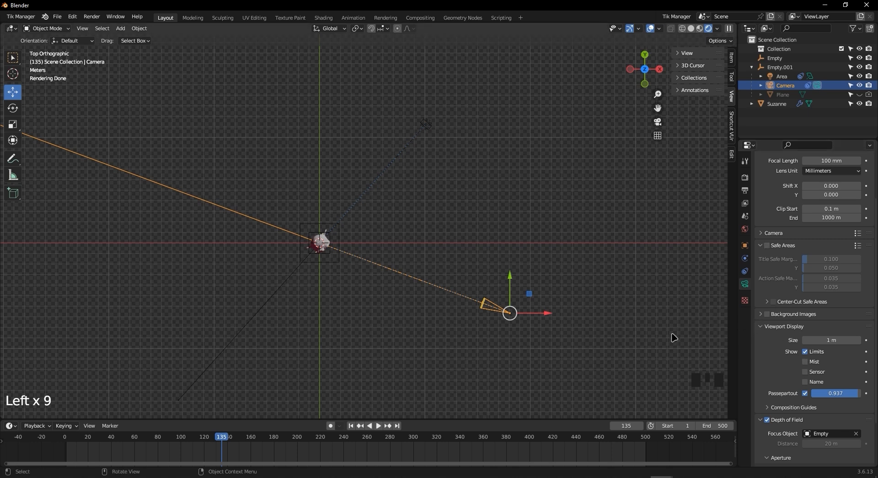
# Scale the camera up until its view cone extends past the monkey head, then undo the scaling
pyautogui.press('s')
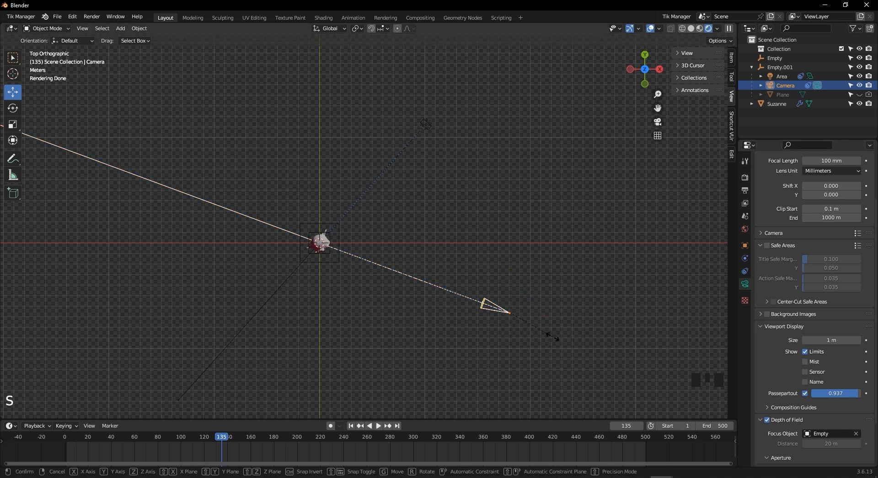
pyautogui.click(332, 93)
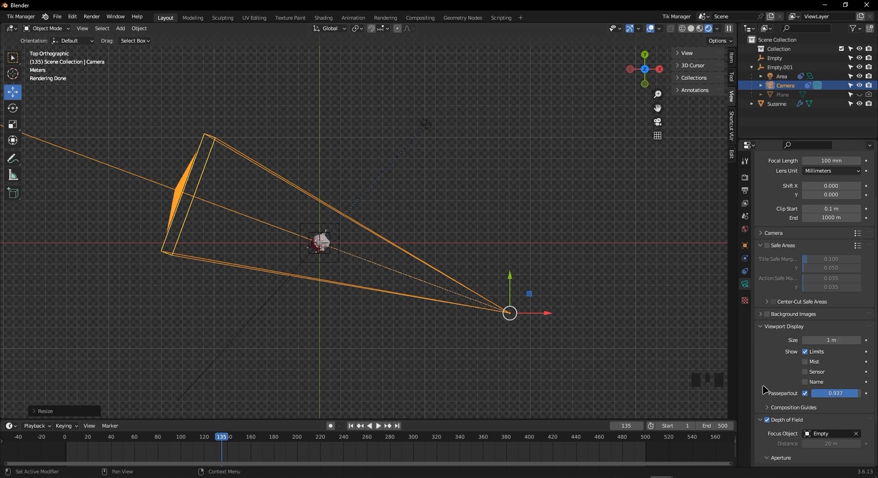
pyautogui.scroll(-1, 763, 348)
pyautogui.scroll(4, 762, 275)
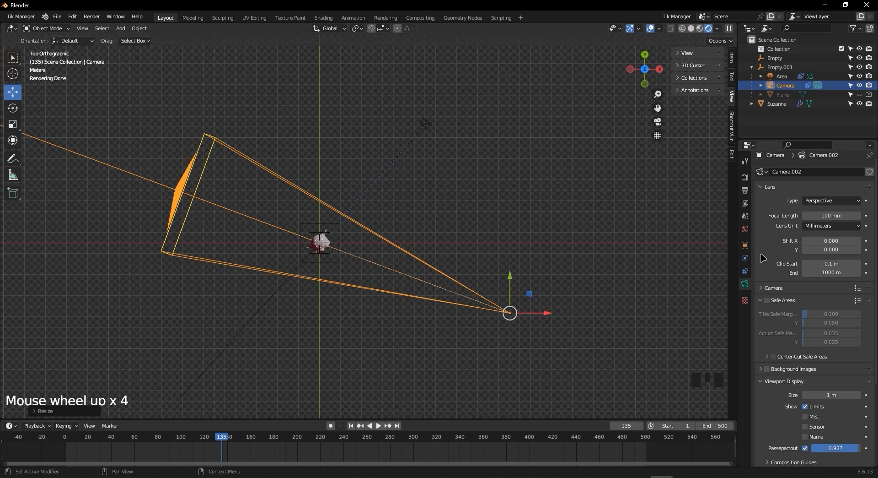
pyautogui.click(586, 285)
pyautogui.hotkey('ctrl', 'z')
pyautogui.hotkey('ctrl', 'z')
# Review Simplify's Culling settings in the render properties and collapse the Simplify section
pyautogui.click(745, 178)
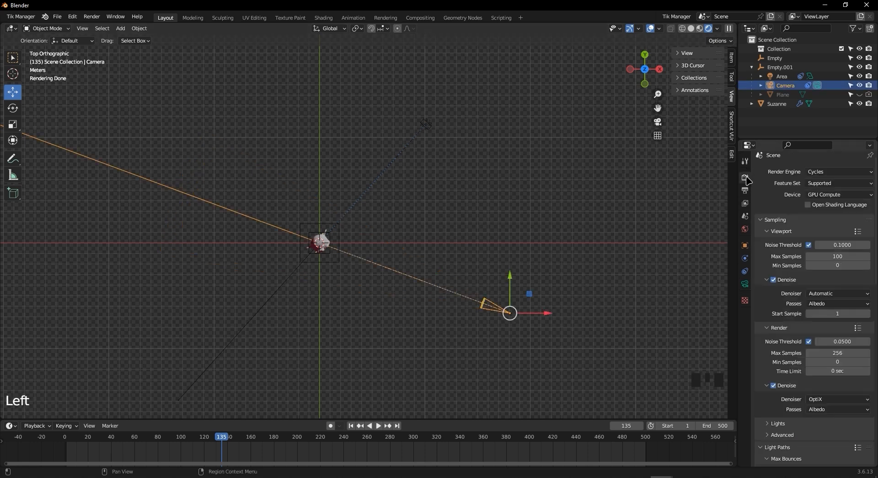
pyautogui.scroll(-20, 812, 366)
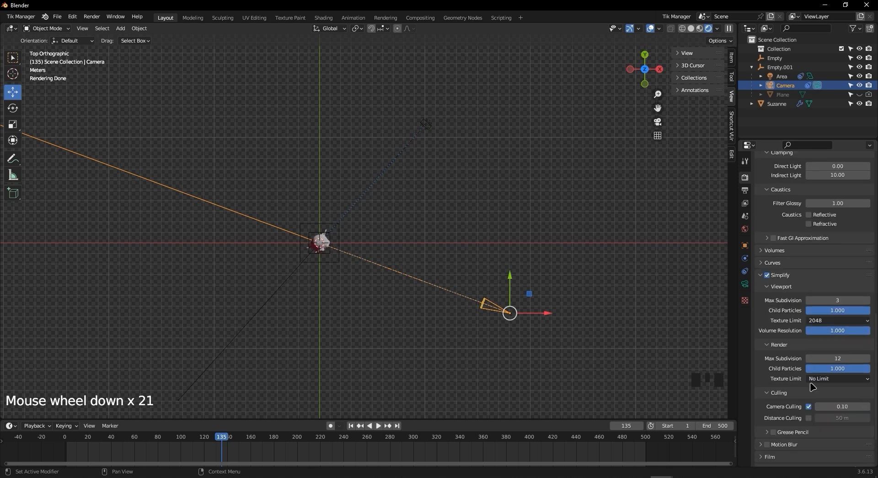
pyautogui.scroll(-5, 830, 398)
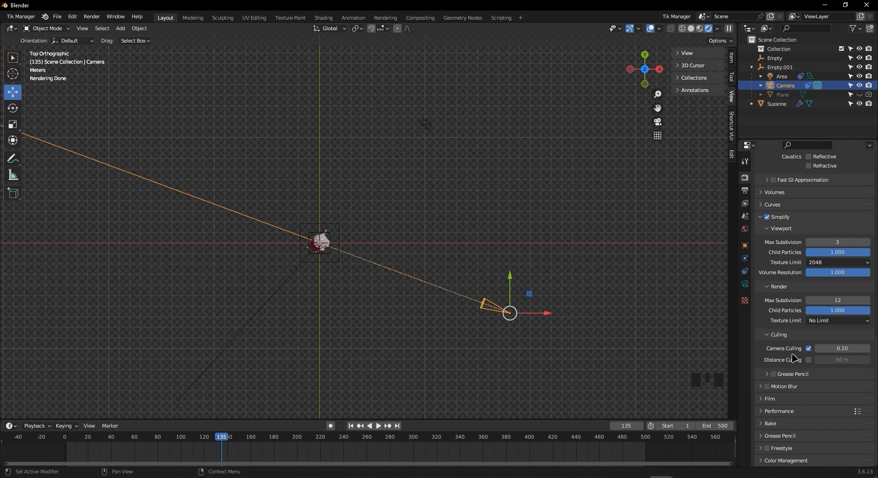
pyautogui.scroll(-3, 787, 372)
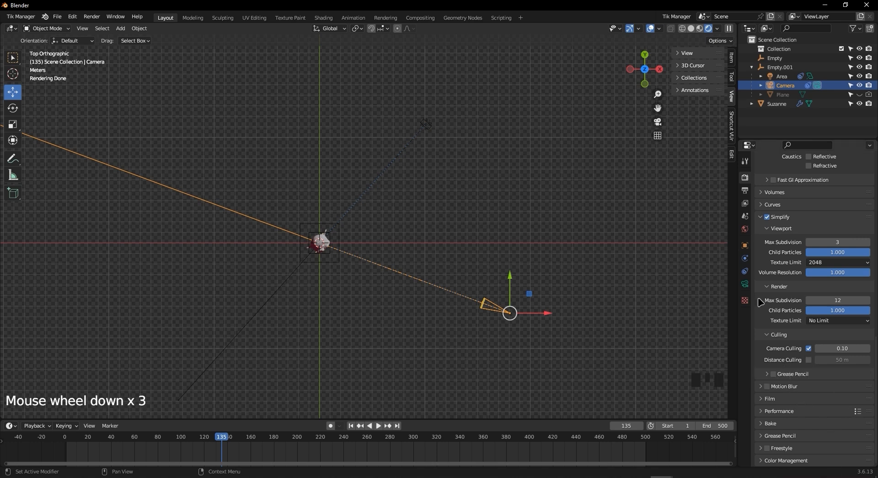
pyautogui.click(762, 218)
pyautogui.scroll(-1, 825, 414)
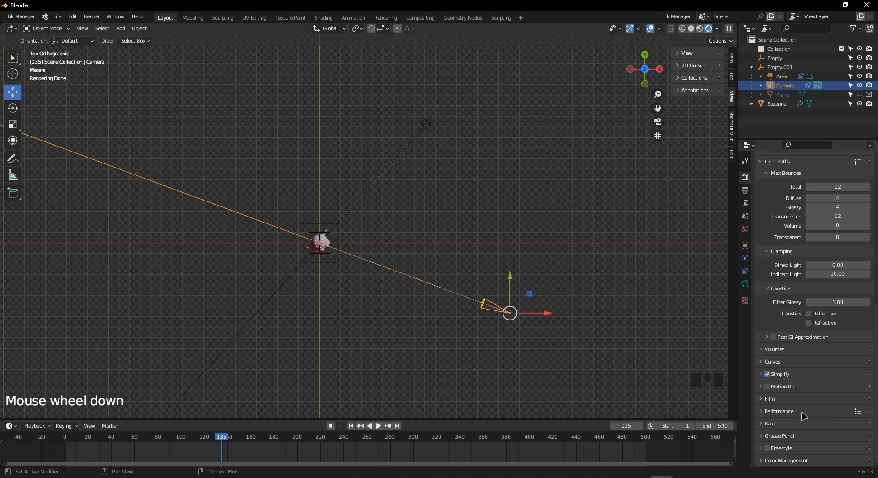
# Expand Color Management and examine the View Transform and Look options, keeping Filmic and None
pyautogui.click(796, 461)
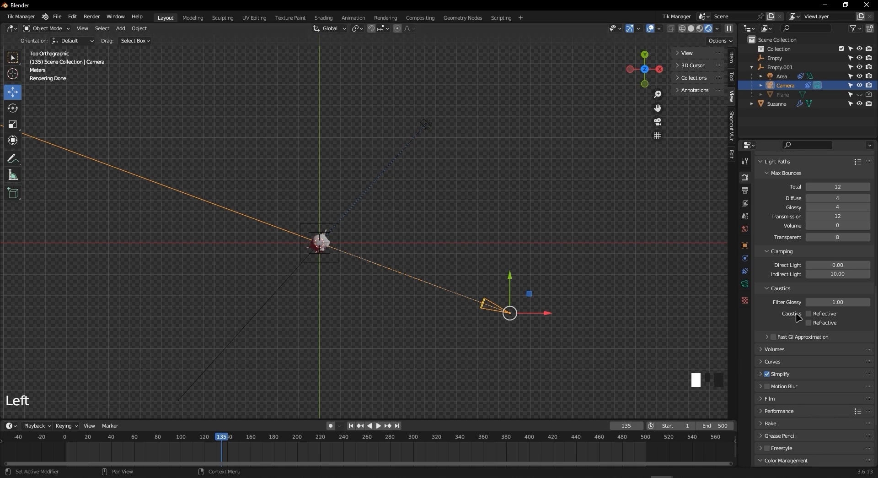
pyautogui.scroll(-8, 798, 317)
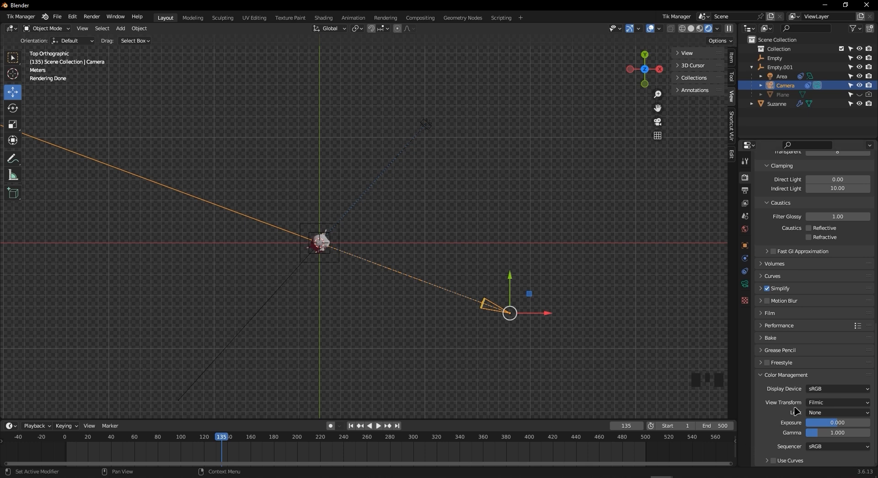
pyautogui.click(843, 401)
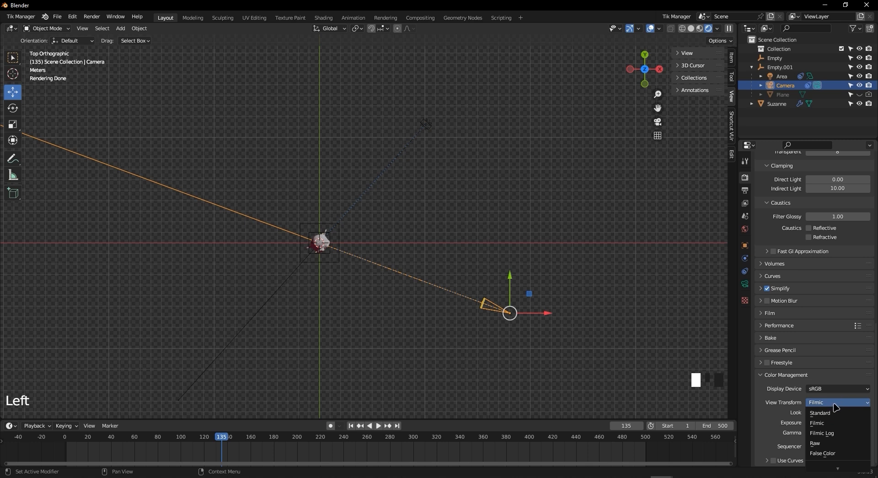
pyautogui.click(834, 404)
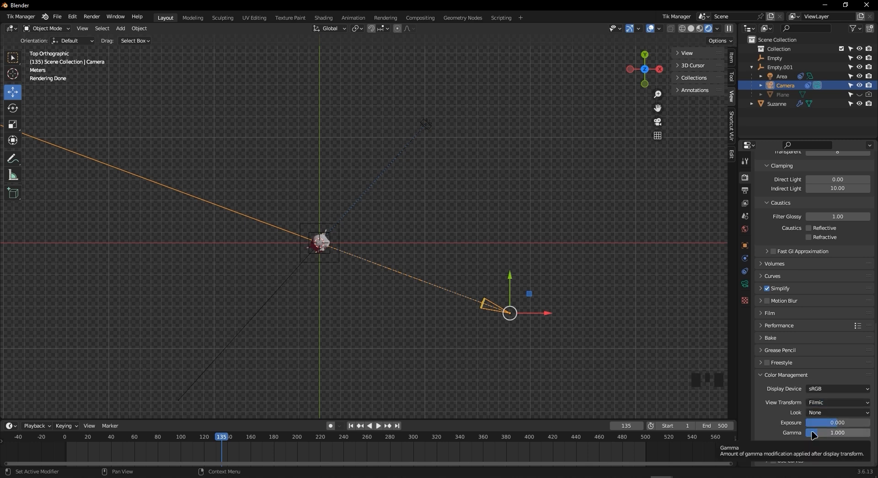
pyautogui.click(814, 403)
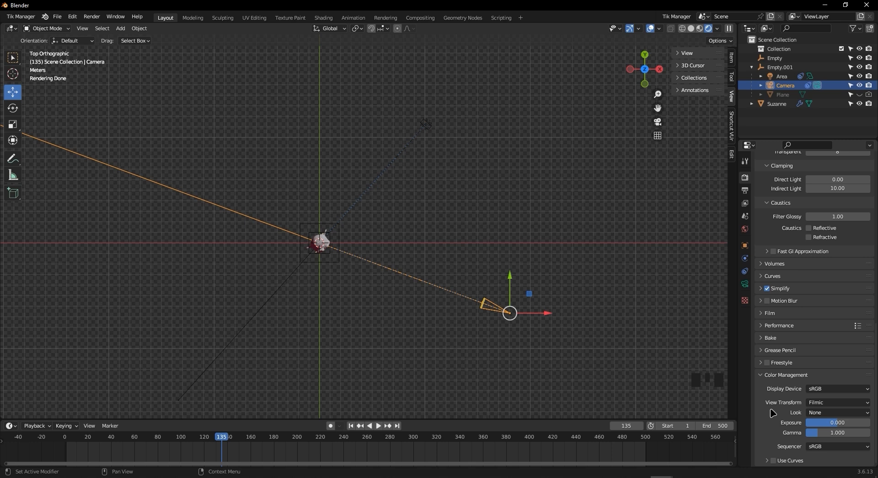
pyautogui.click(833, 402)
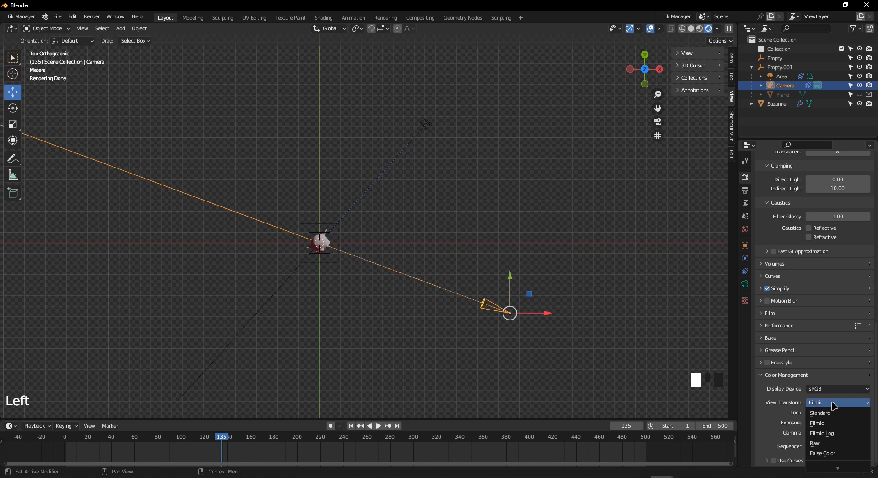
pyautogui.click(833, 402)
pyautogui.click(813, 403)
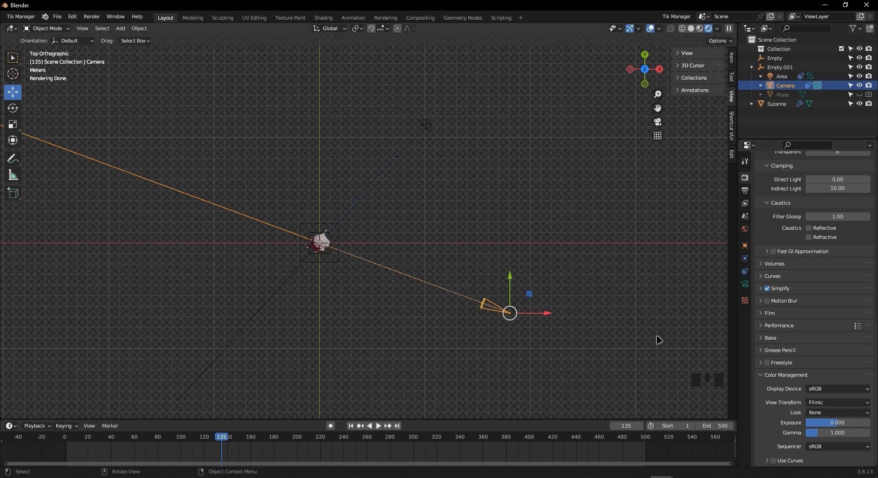
pyautogui.click(827, 402)
pyautogui.click(827, 413)
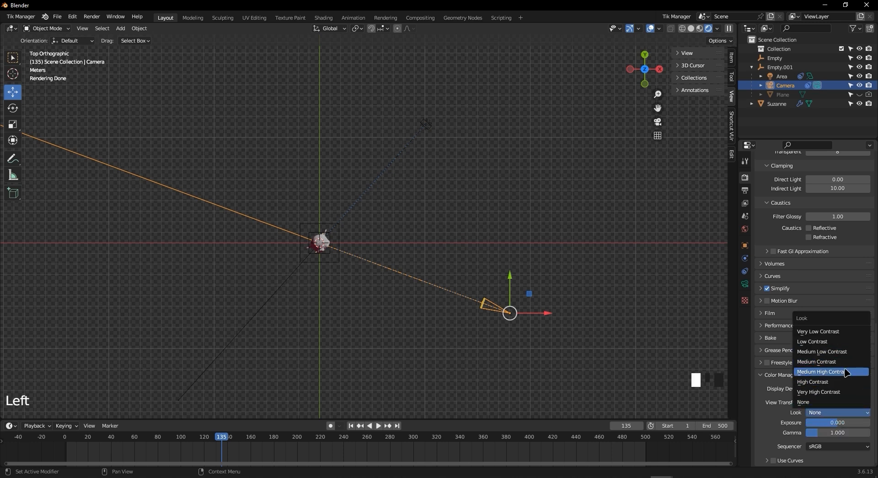
pyautogui.click(565, 311)
# Look through the camera and make the world background colour a dark grey with saturation 0 and value 0.042
pyautogui.press('KP_0')
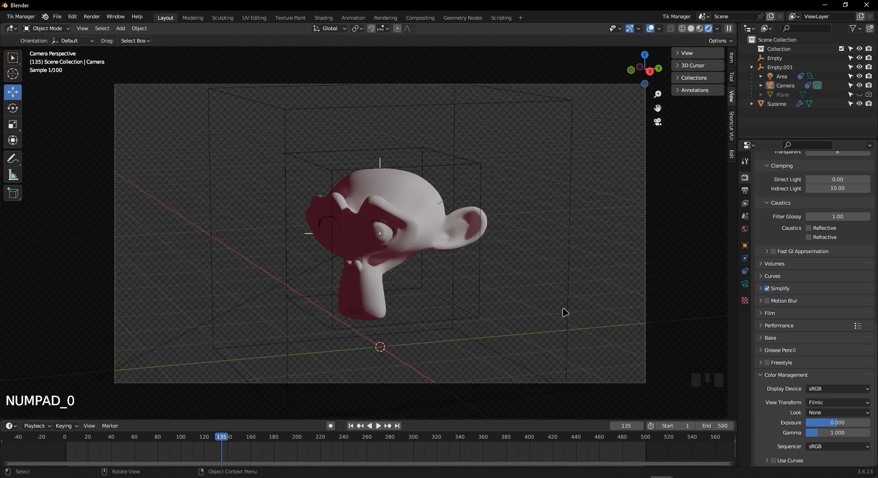
pyautogui.click(745, 229)
pyautogui.click(836, 234)
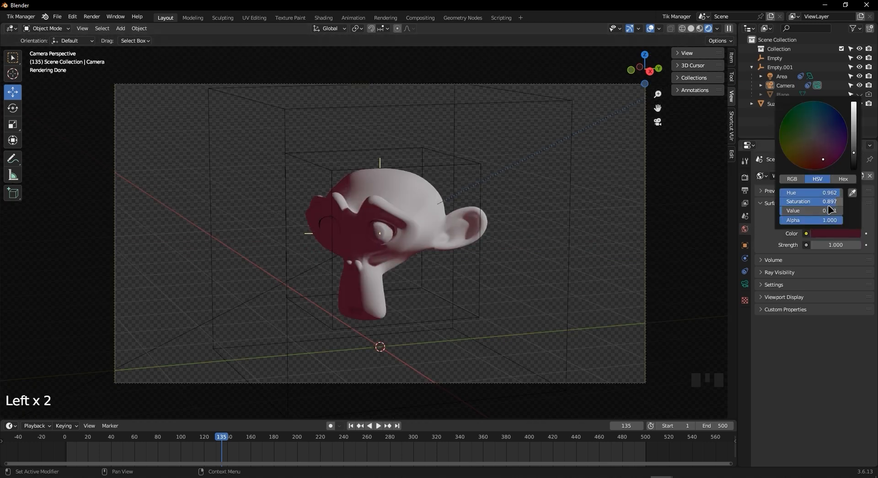
pyautogui.moveTo(834, 202); pyautogui.dragTo(777, 202)
pyautogui.moveTo(857, 157)
pyautogui.mouseDown()
pyautogui.moveTo(854, 145)
pyautogui.moveTo(854, 154)
pyautogui.mouseUp()
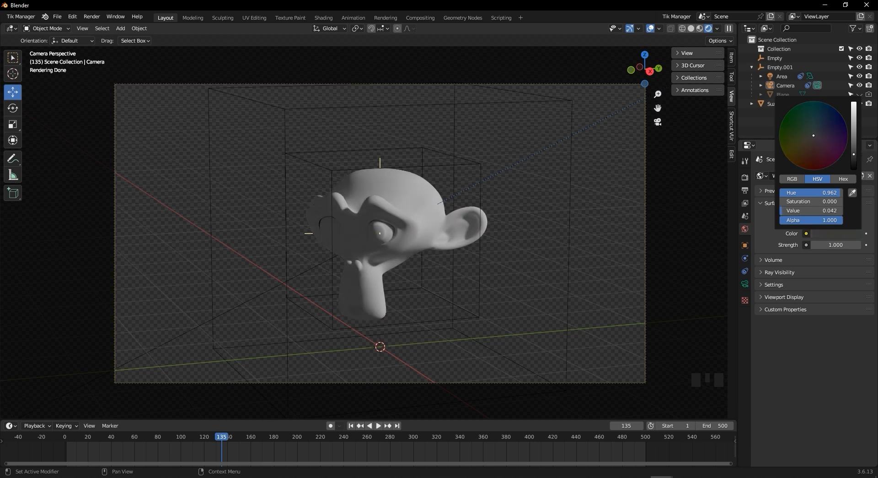
# Make the hidden backdrop plane visible again behind the monkey head
pyautogui.click(869, 95)
pyautogui.click(869, 95)
pyautogui.scroll(2, 663, 228)
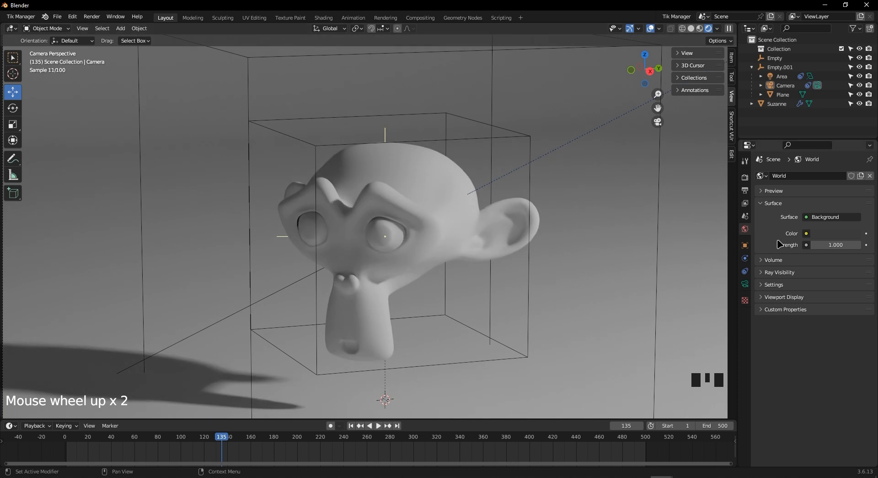
# Set the Color Management look to Very High Contrast and check the shaded monkey head in the camera view
pyautogui.click(745, 284)
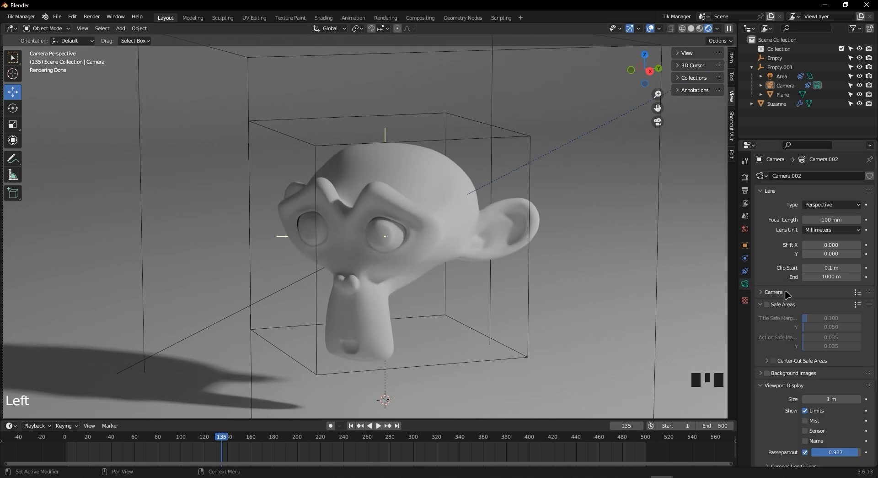
pyautogui.scroll(-5, 807, 278)
pyautogui.click(745, 177)
pyautogui.scroll(-7, 824, 267)
pyautogui.scroll(-18, 824, 267)
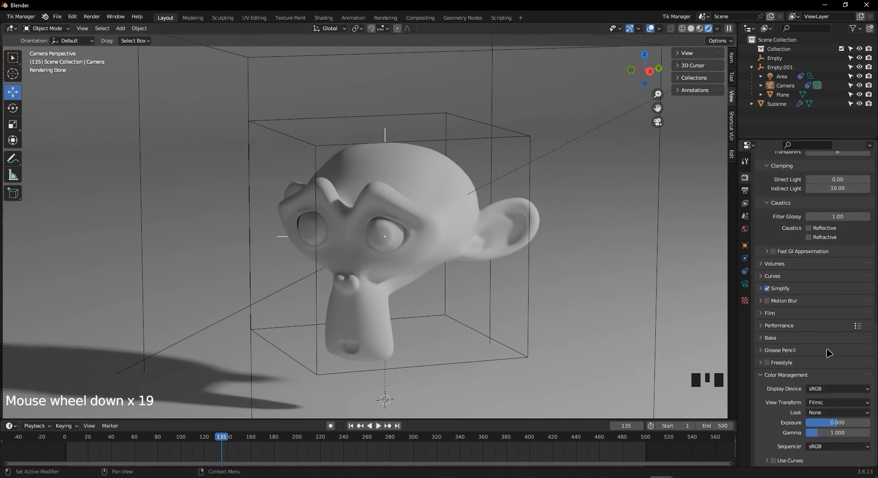
pyautogui.click(822, 412)
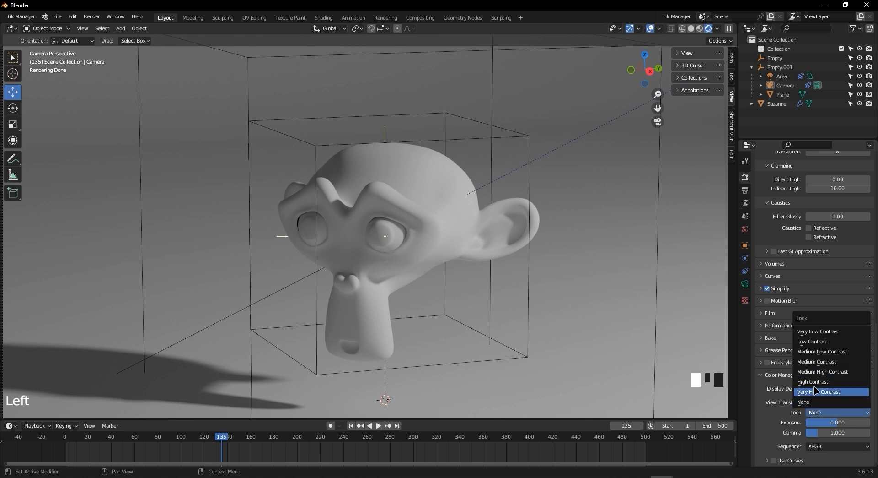
pyautogui.click(846, 392)
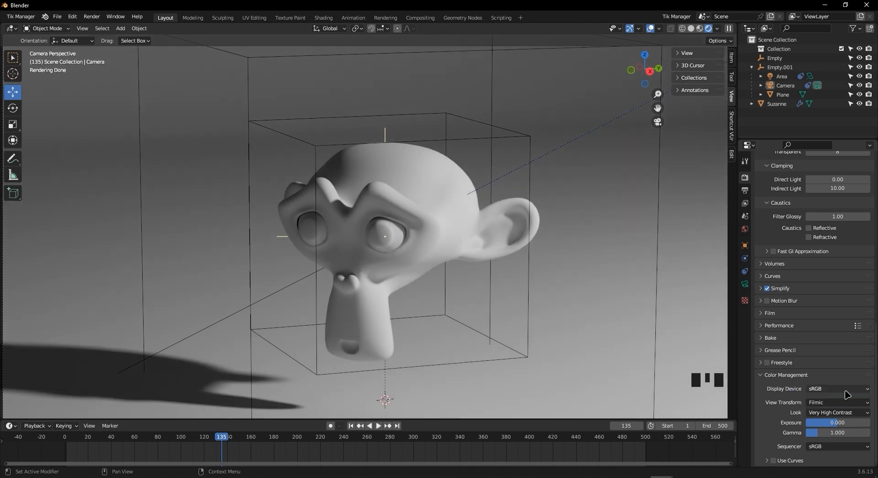
pyautogui.scroll(-3, 374, 299)
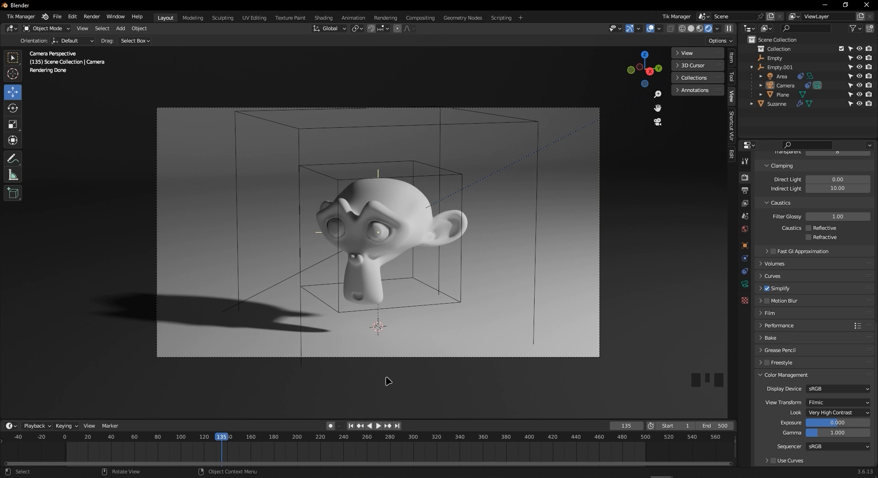
pyautogui.scroll(1, 401, 298)
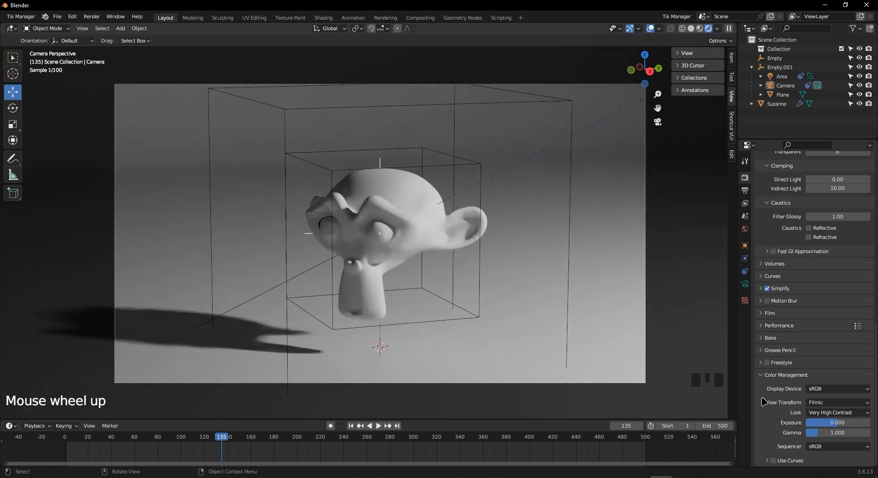
# Set the Color Management look to Medium High Contrast and inspect the monkey head in the camera view
pyautogui.click(826, 412)
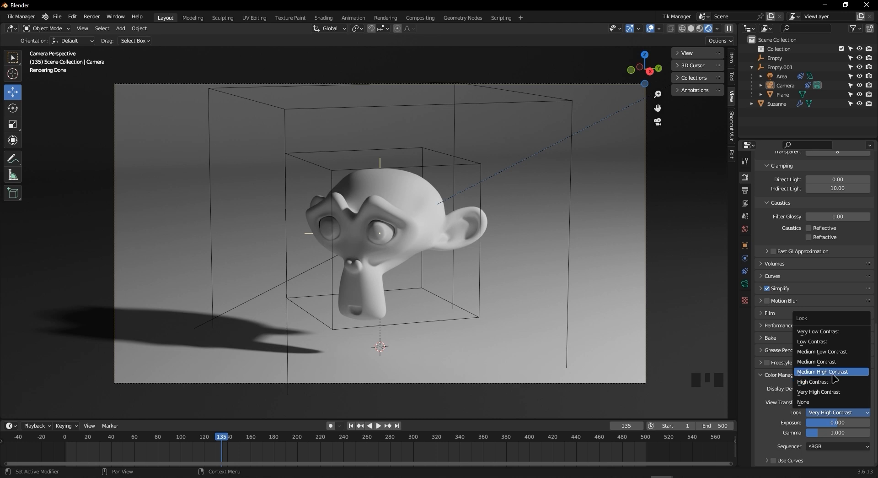
pyautogui.click(833, 372)
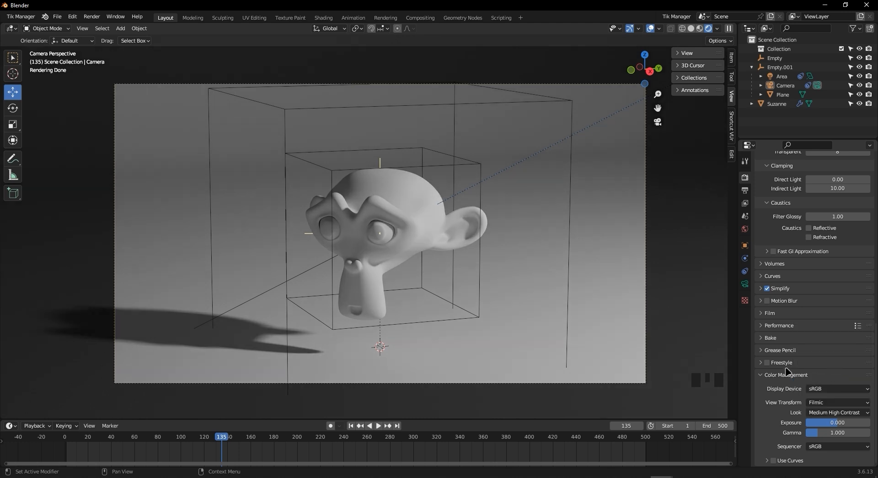
pyautogui.scroll(2, 150, 337)
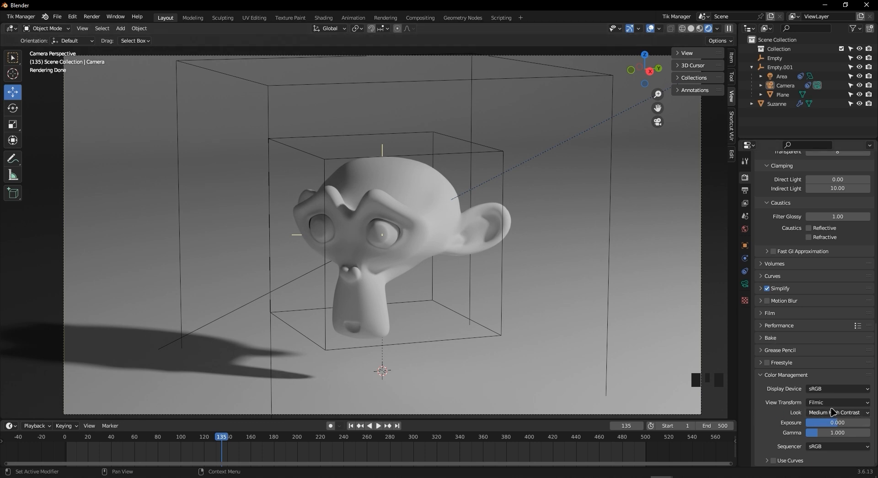
pyautogui.scroll(-2, 837, 430)
pyautogui.scroll(-3, 814, 323)
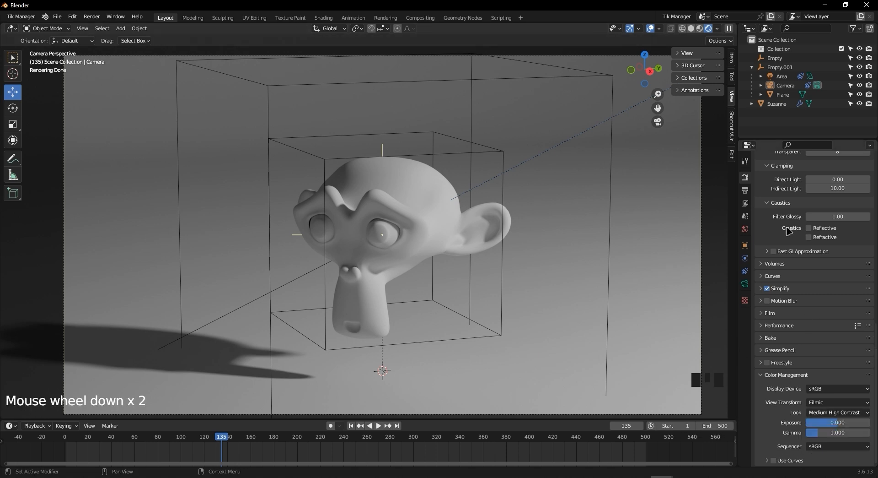
pyautogui.scroll(18, 834, 288)
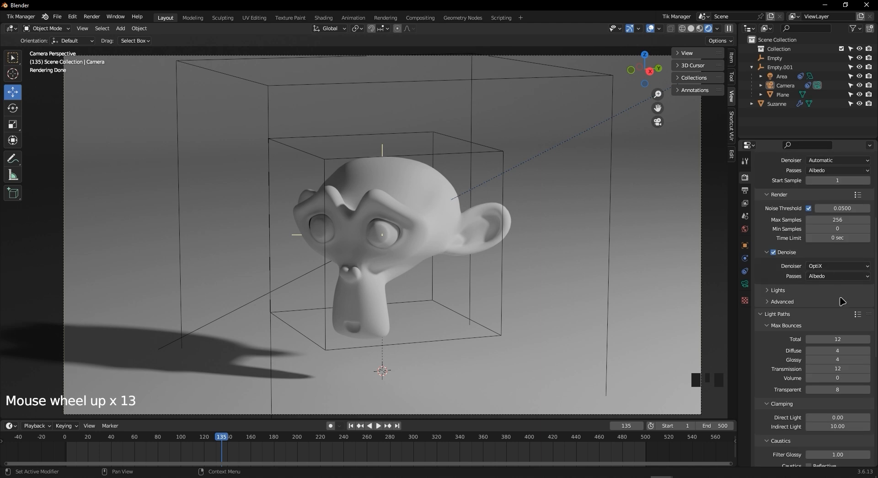
pyautogui.scroll(8, 834, 288)
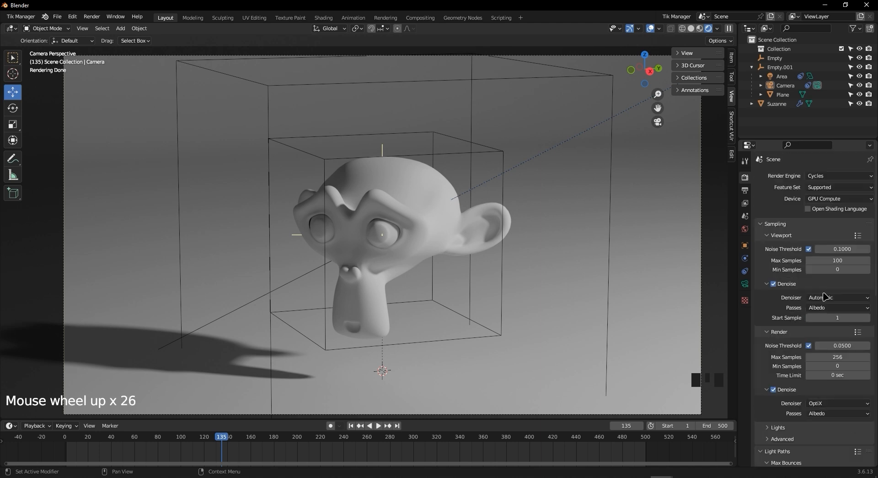